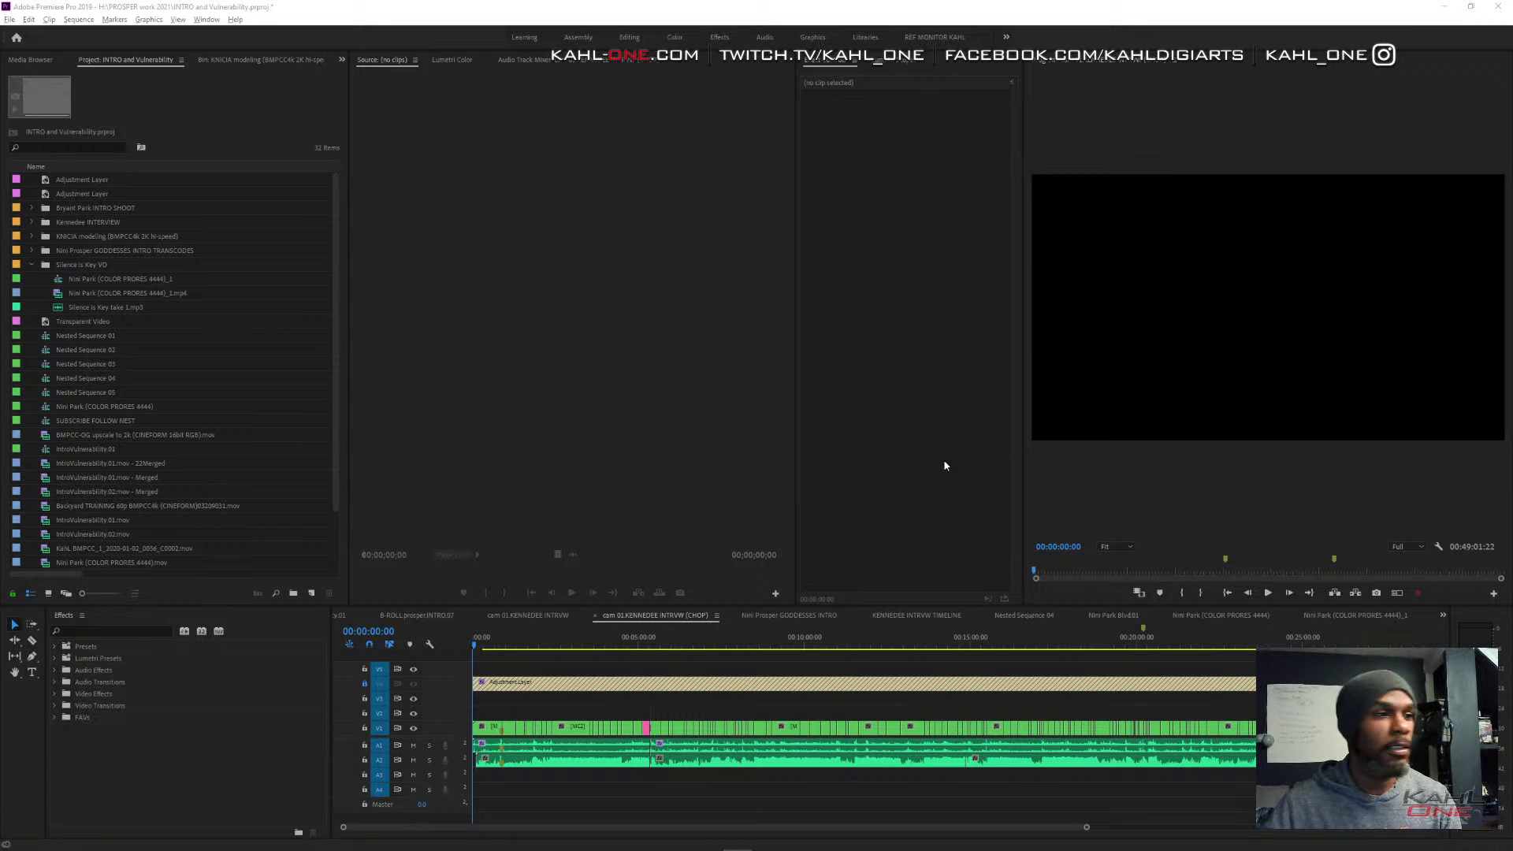
mouse_move(496, 646)
mouse_down()
mouse_move(541, 644)
mouse_move(484, 630)
mouse_up()
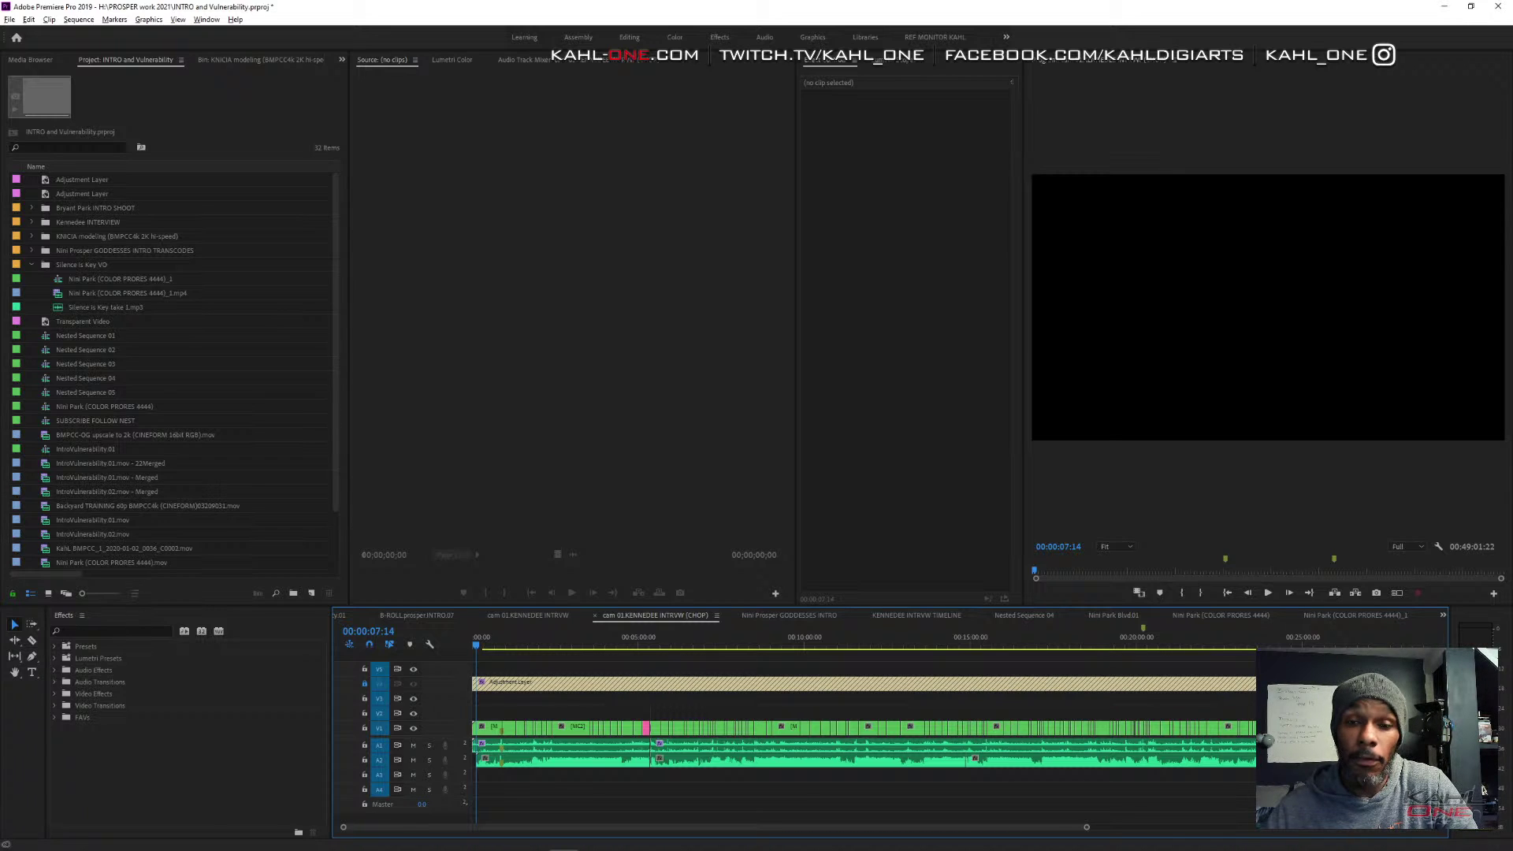
key(alt+Tab)
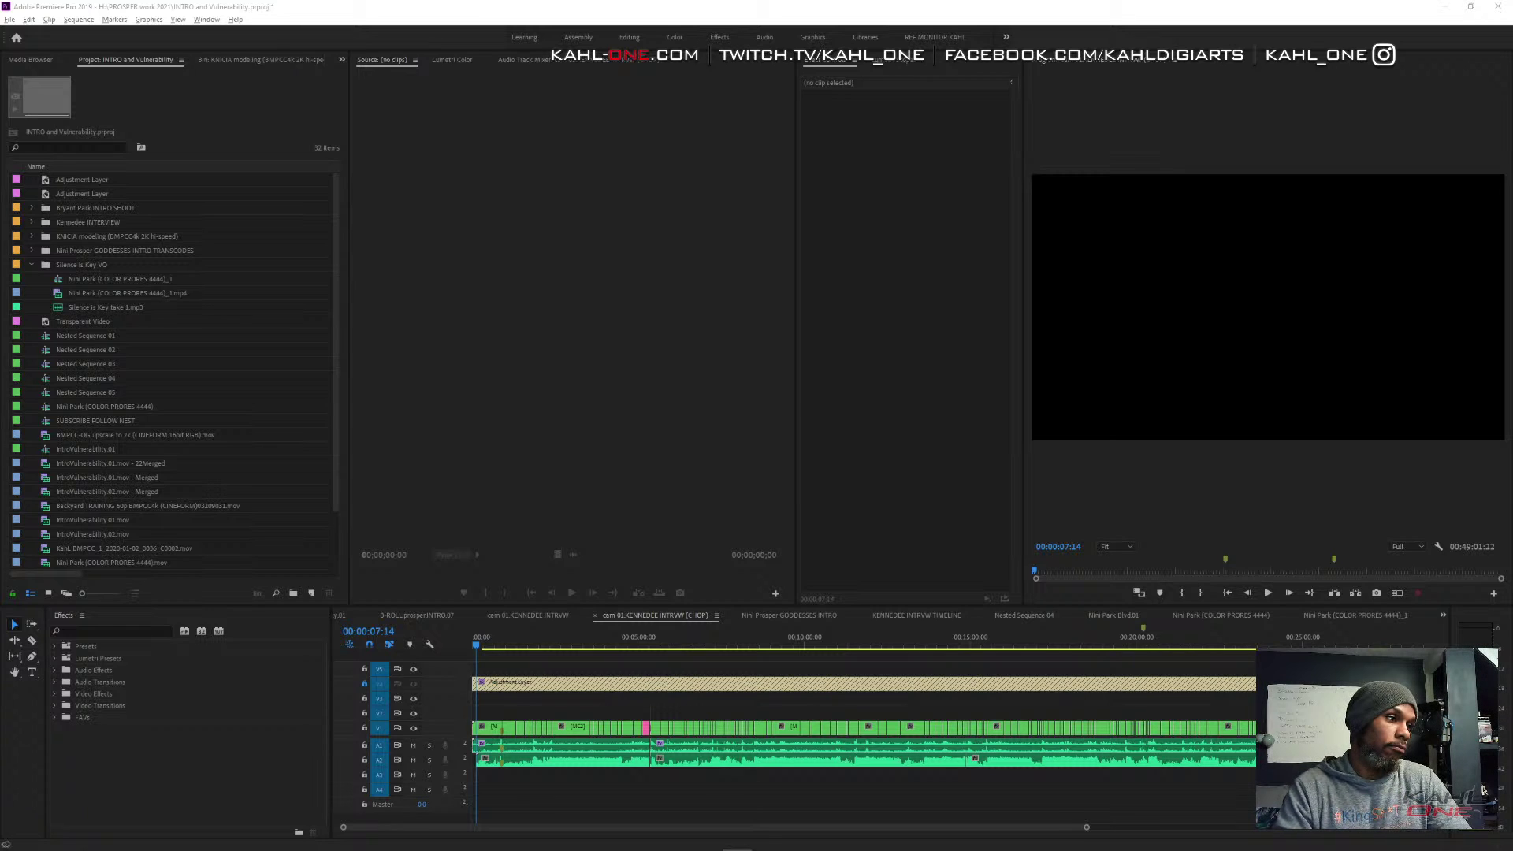
click(707, 704)
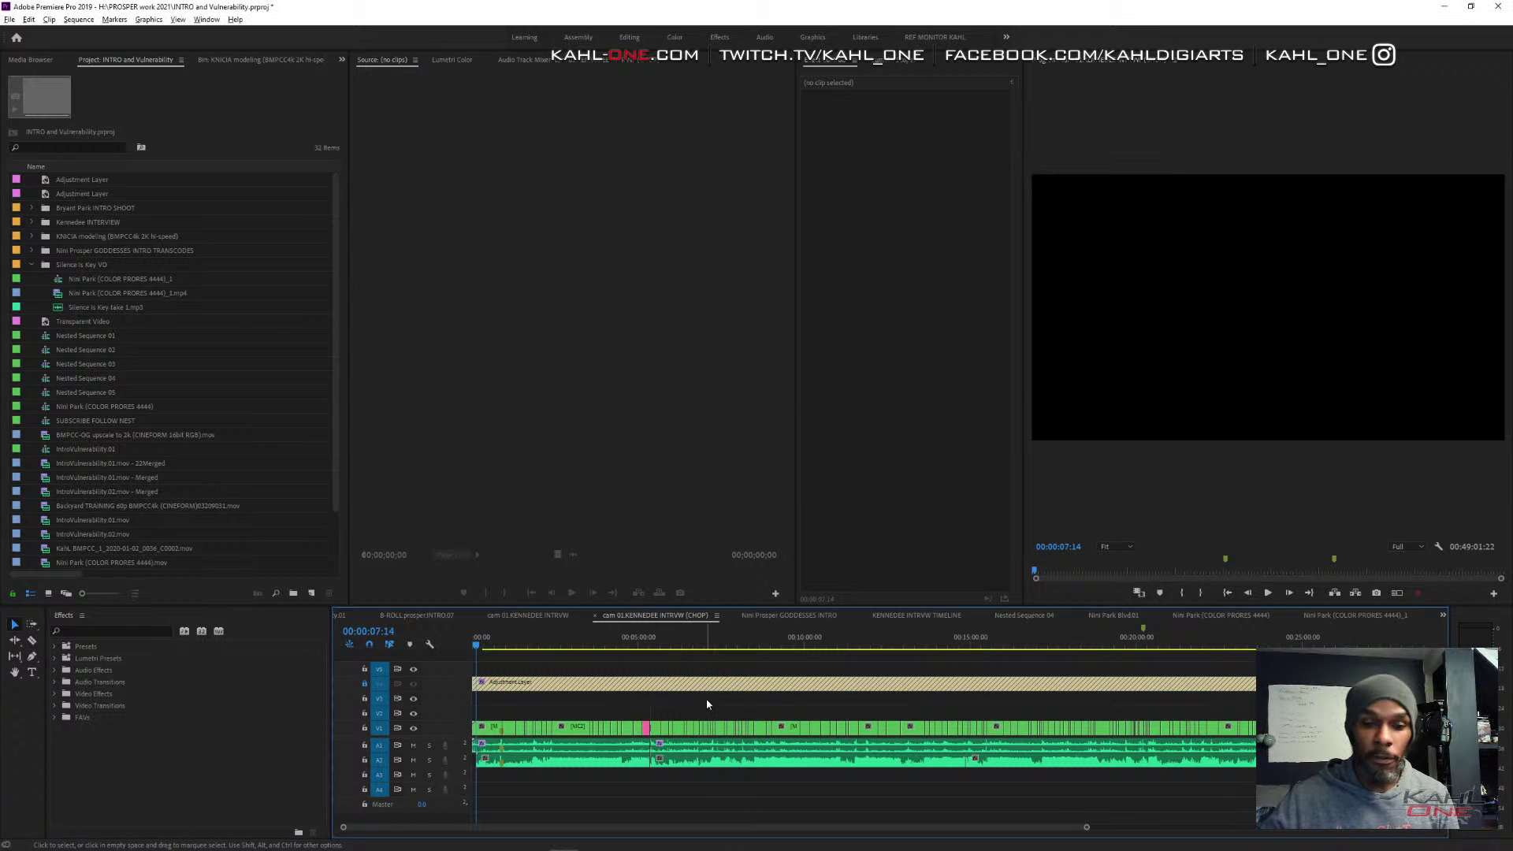
Play the opening of the interview sequence from 00:00:00:00 to about 00:00:20:20, then shuttle back to 00:00:18:04.
click(473, 646)
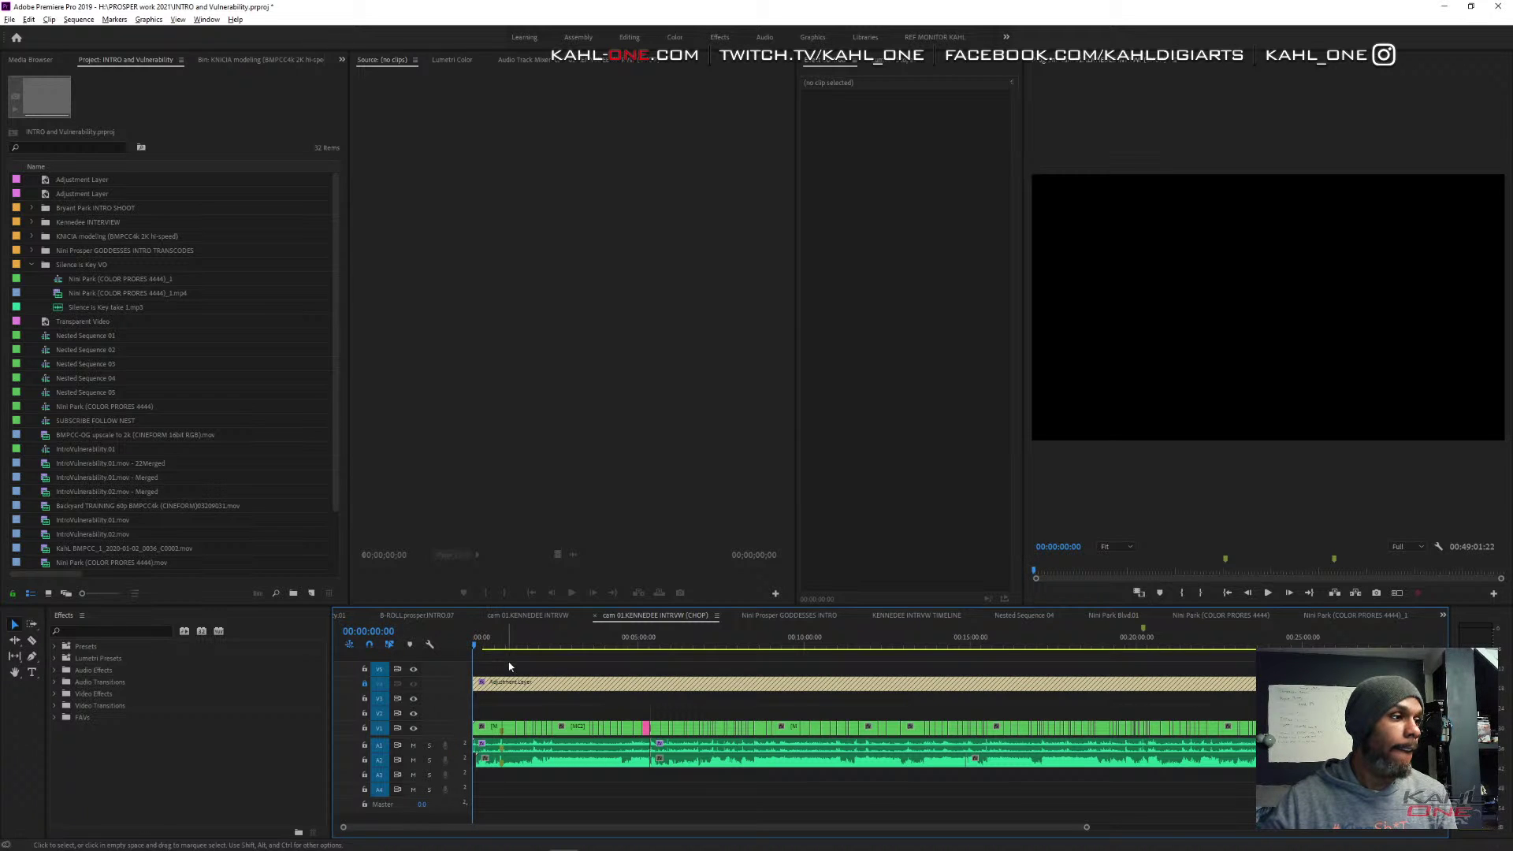
click(498, 644)
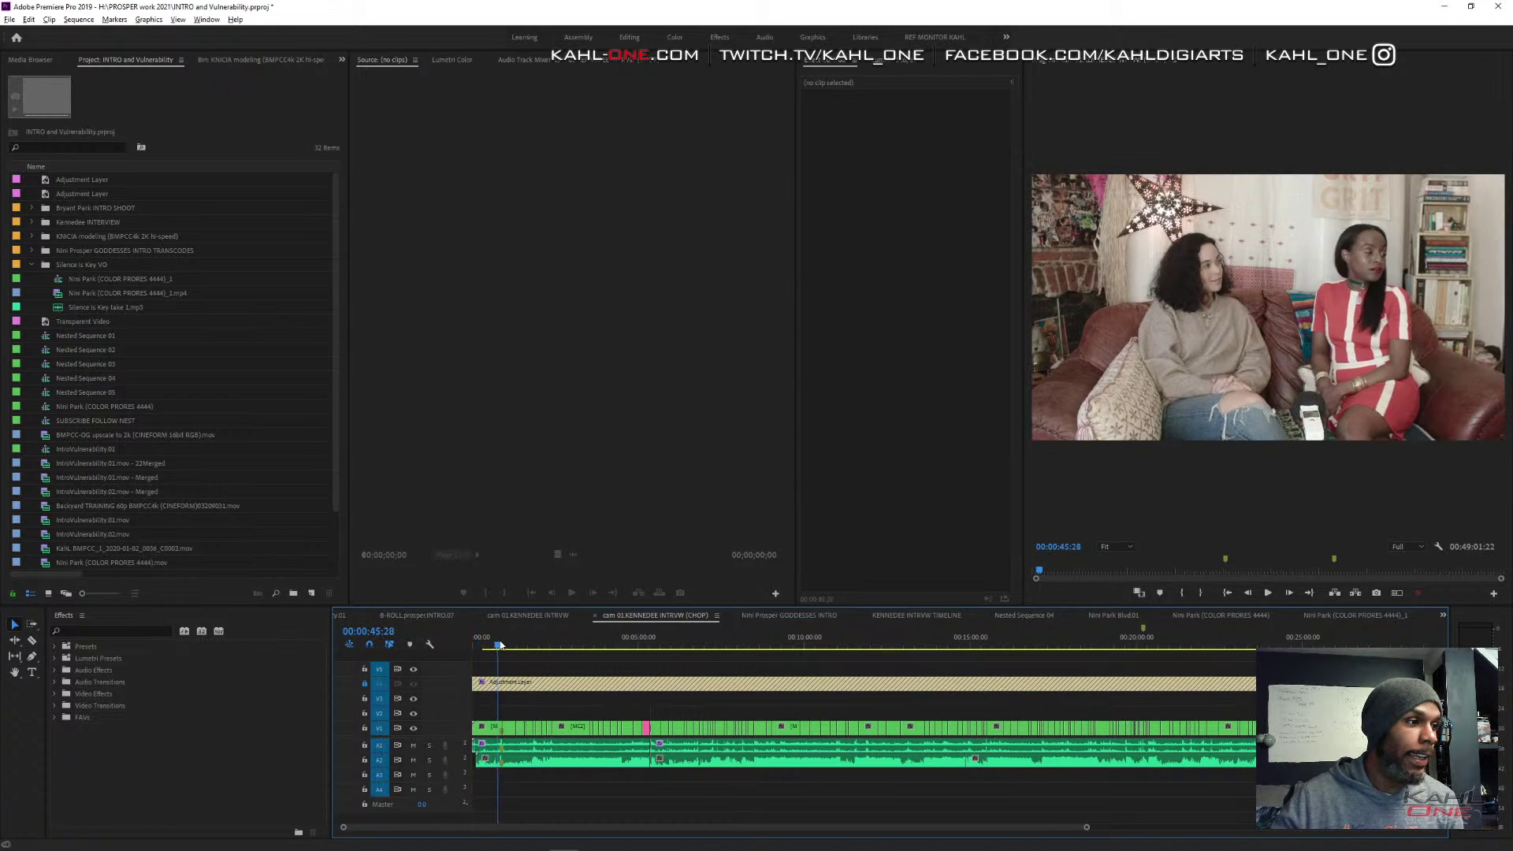
drag(499, 644, 465, 652)
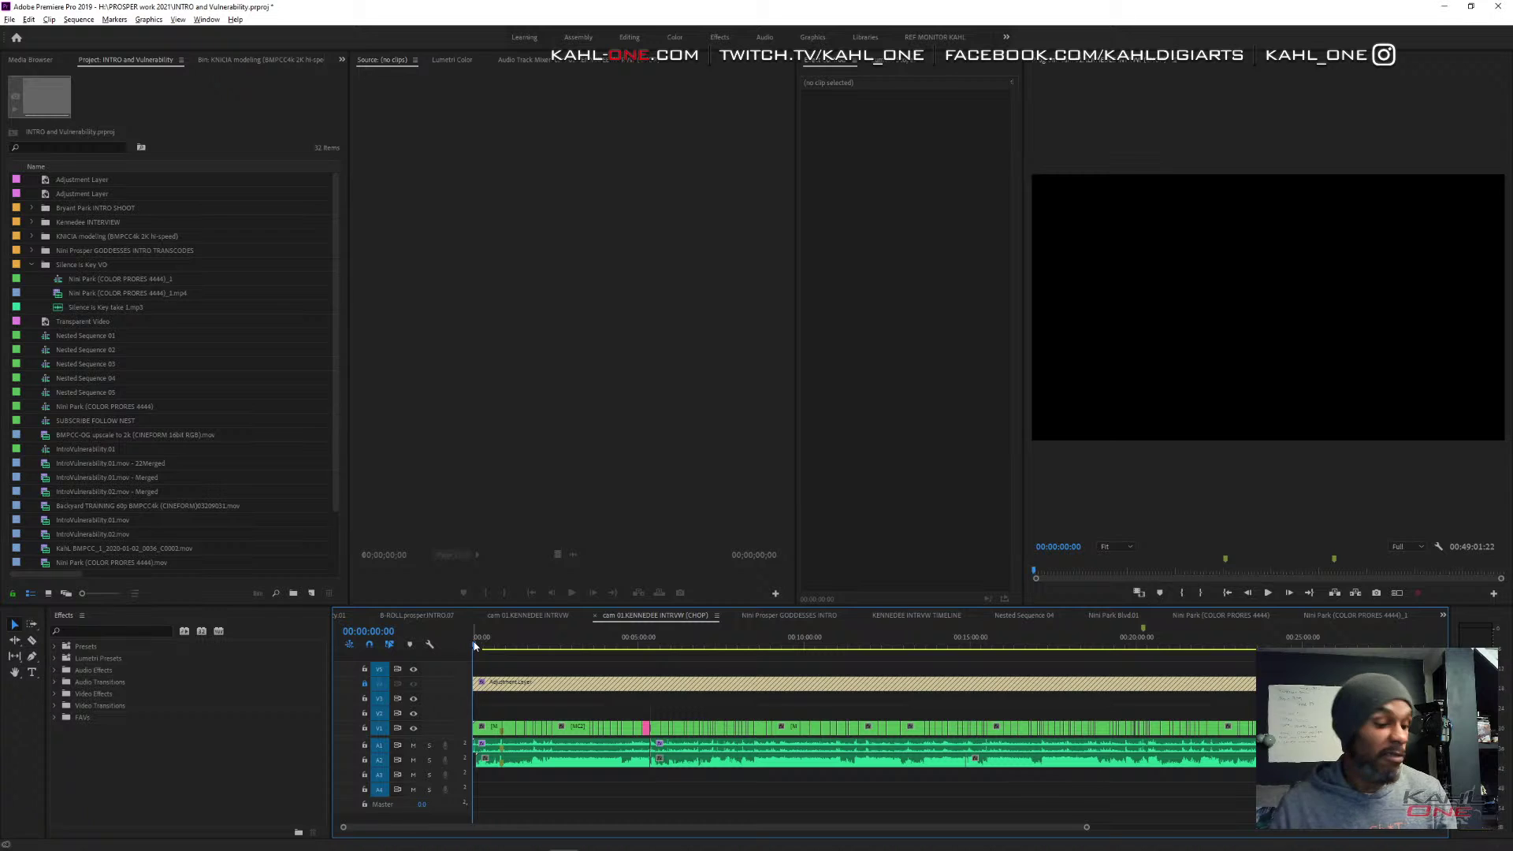
key(space)
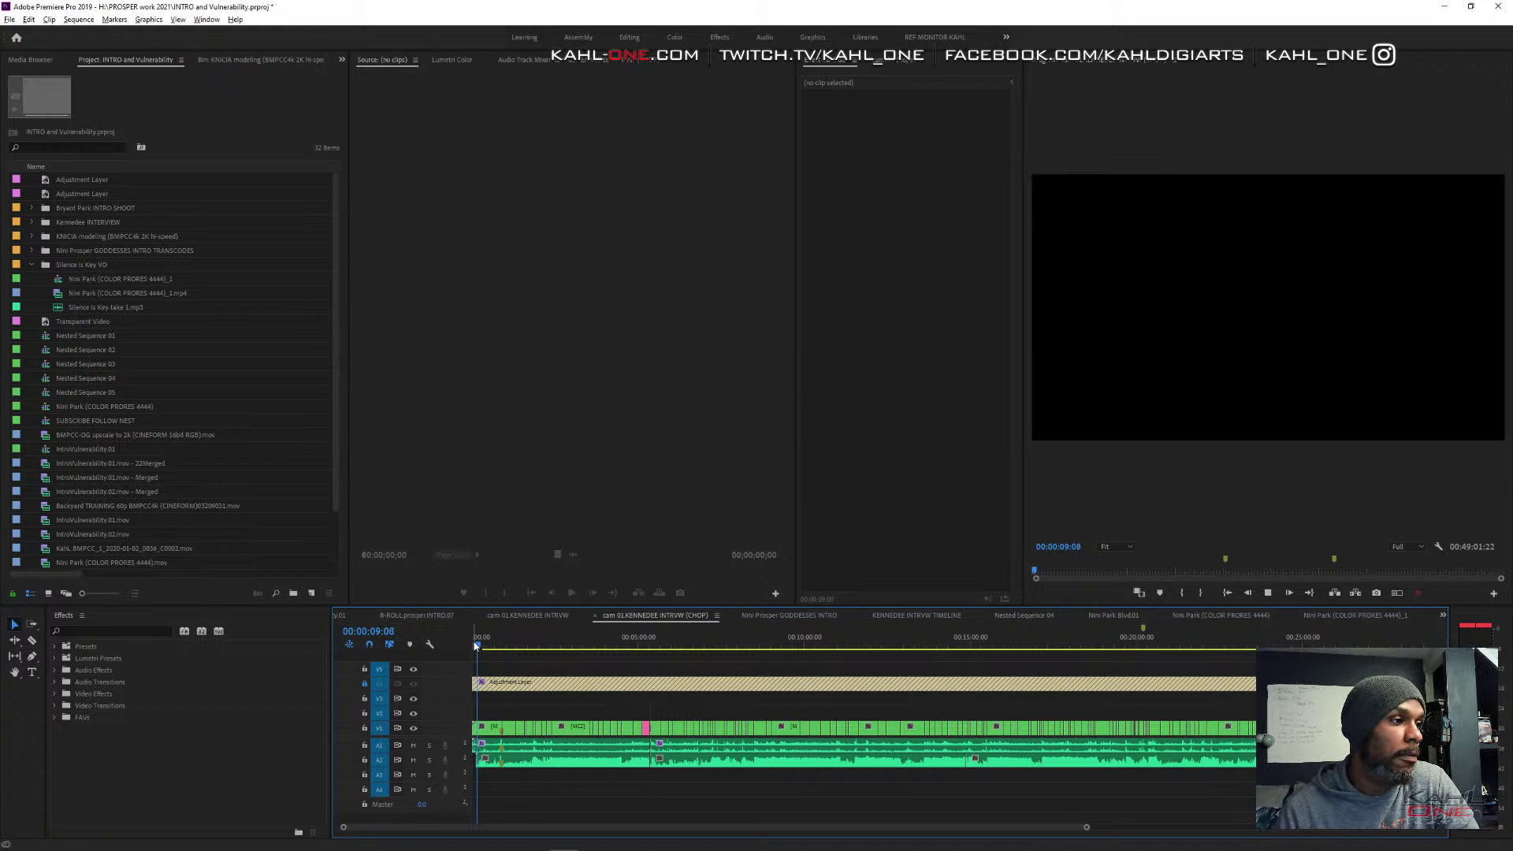
key(equal)
key(equal)
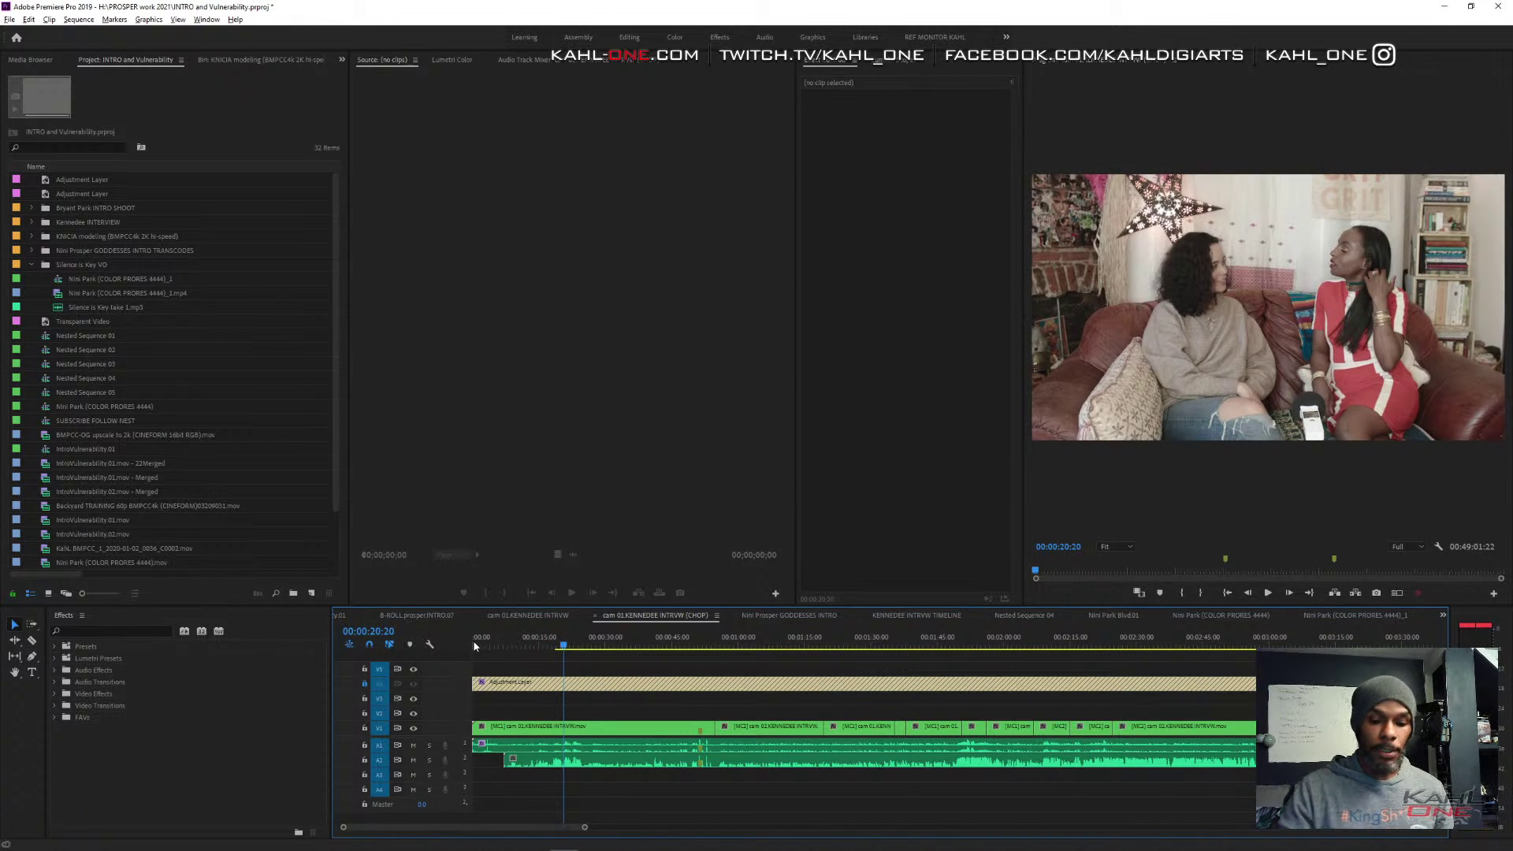
key(j)
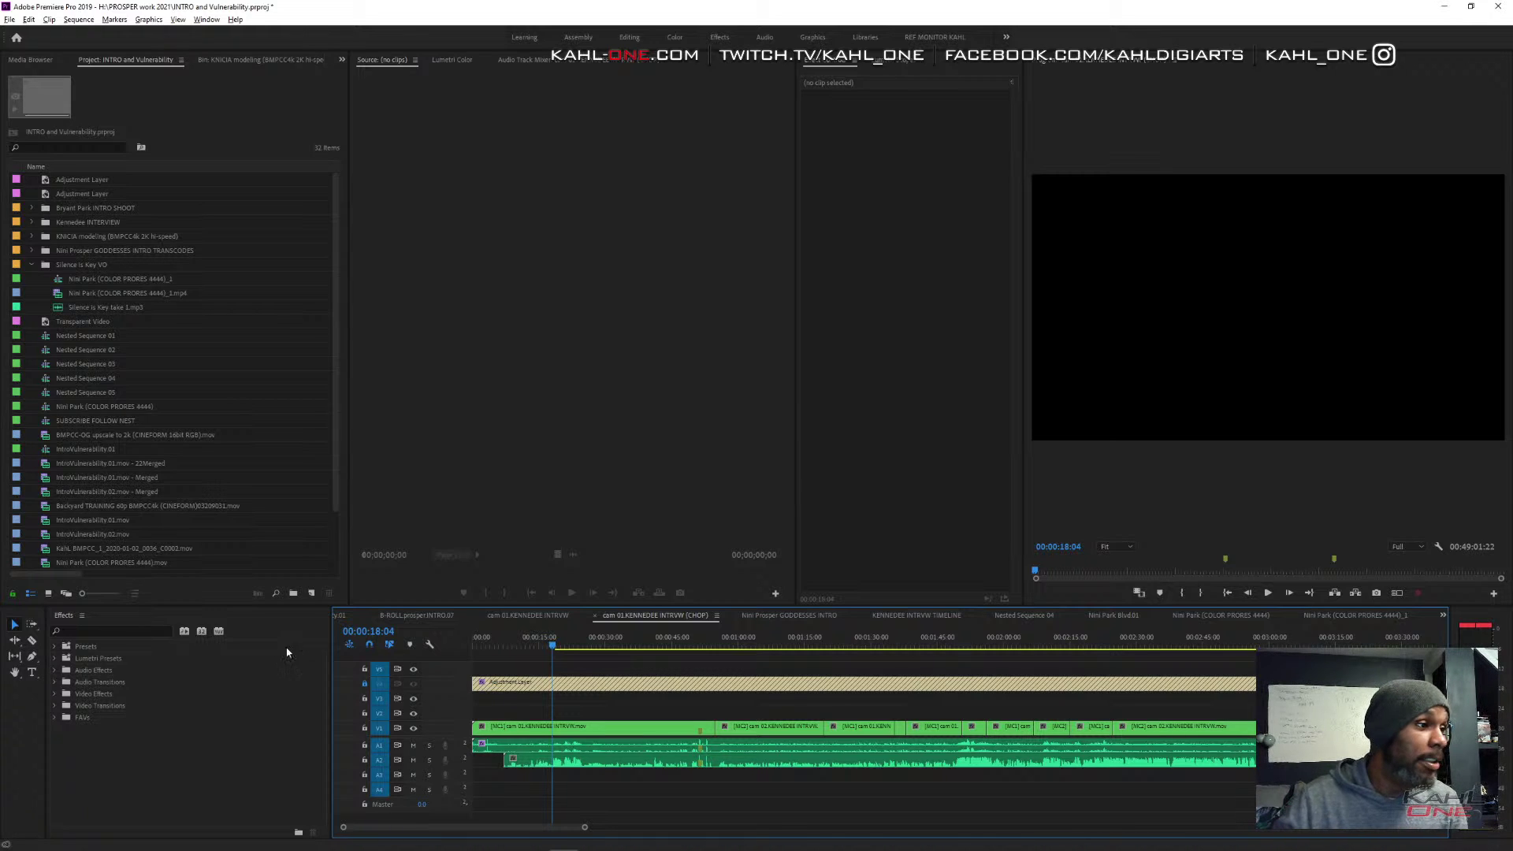
Review the interview sequence with the program monitor maximized, from about 00:00:11:22 to 00:02:42:27, and restore the workspace.
key(minus)
key(minus)
key(minus)
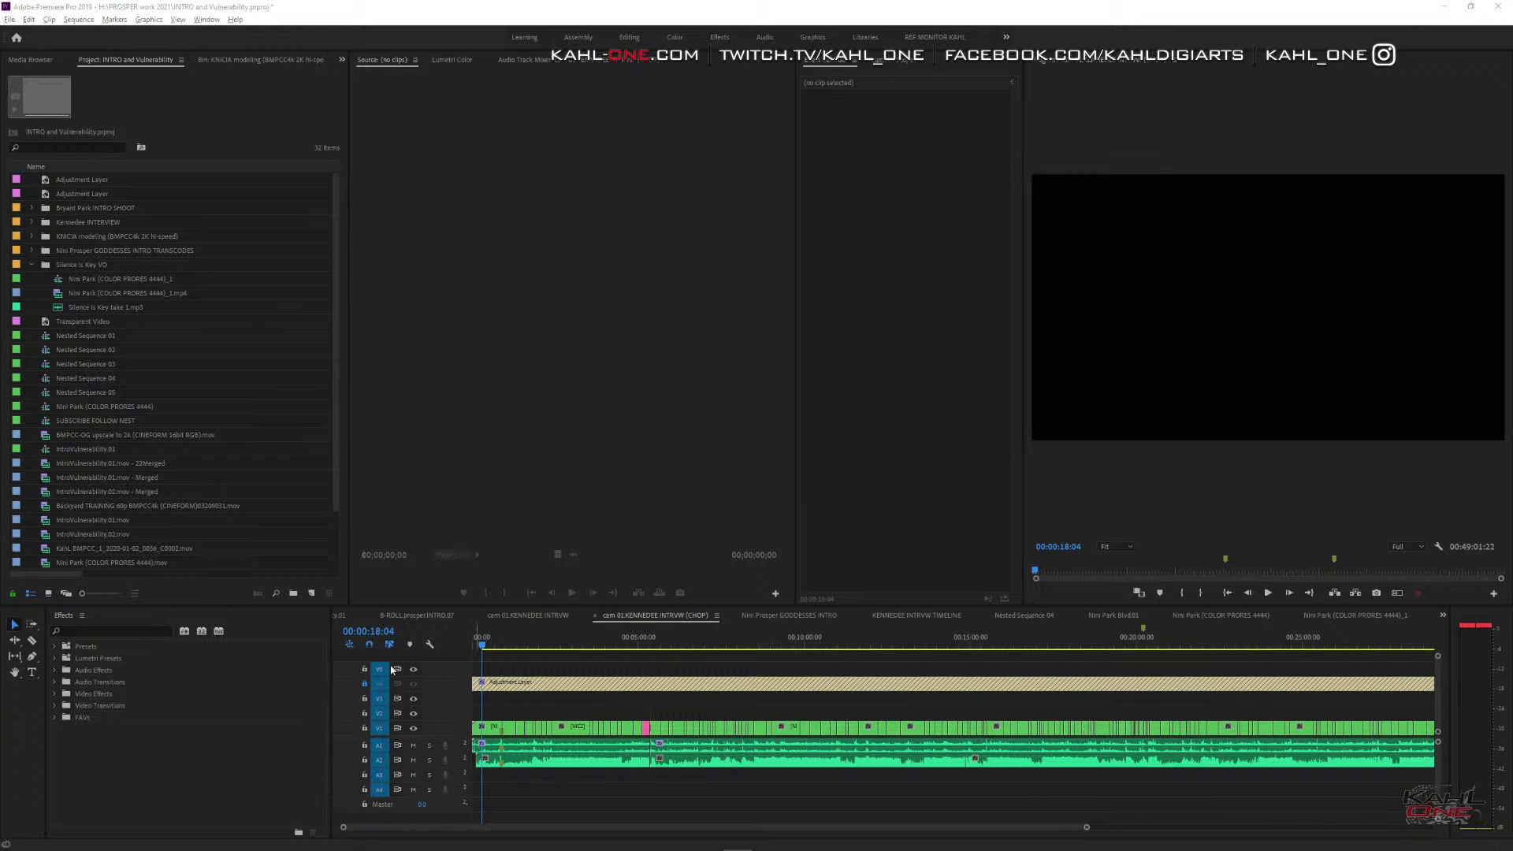
drag(482, 645, 482, 647)
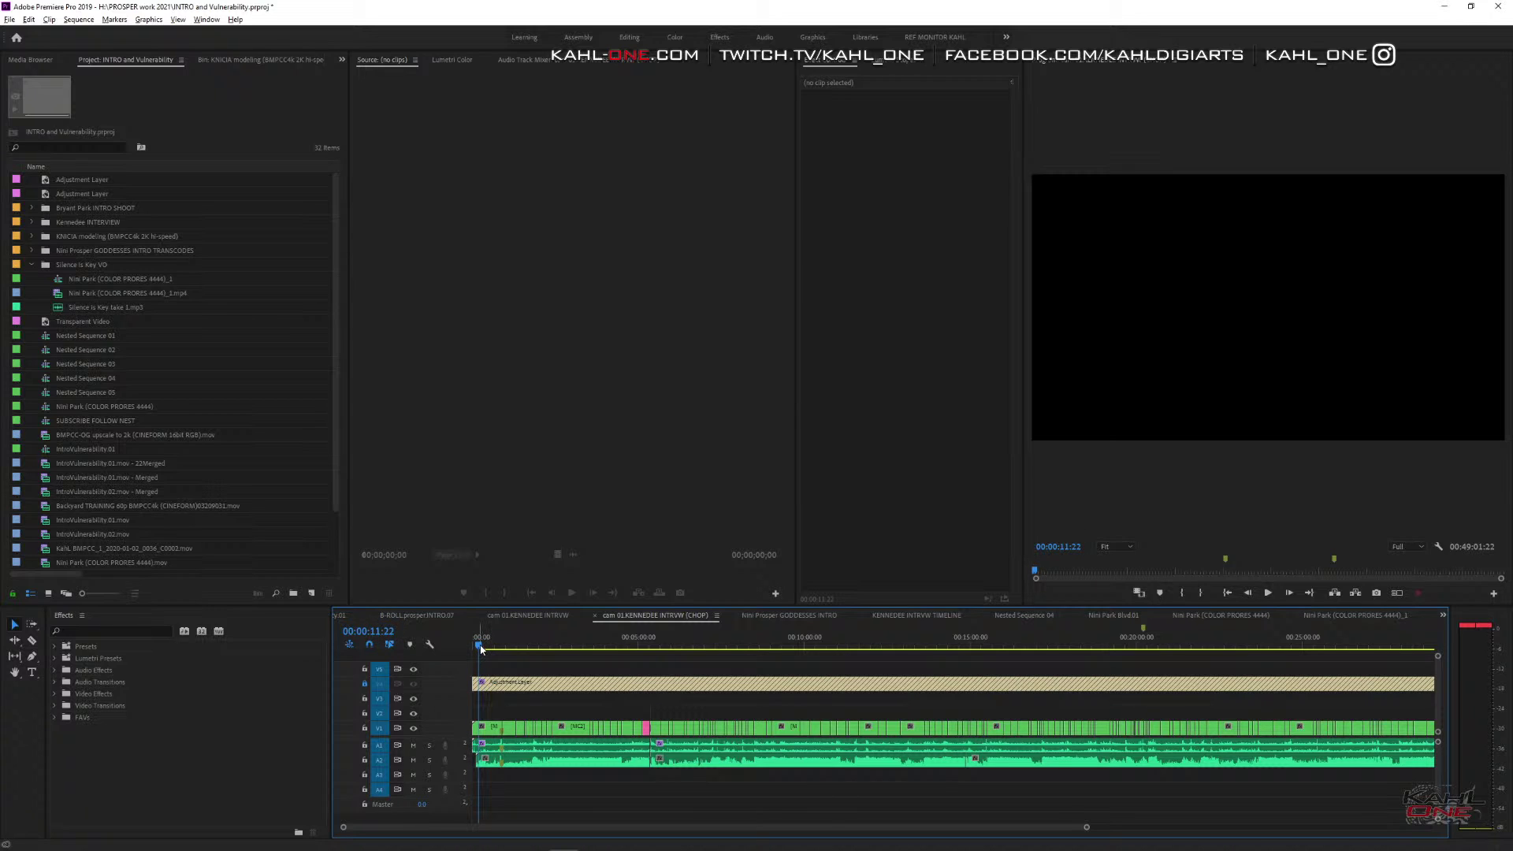
key(space)
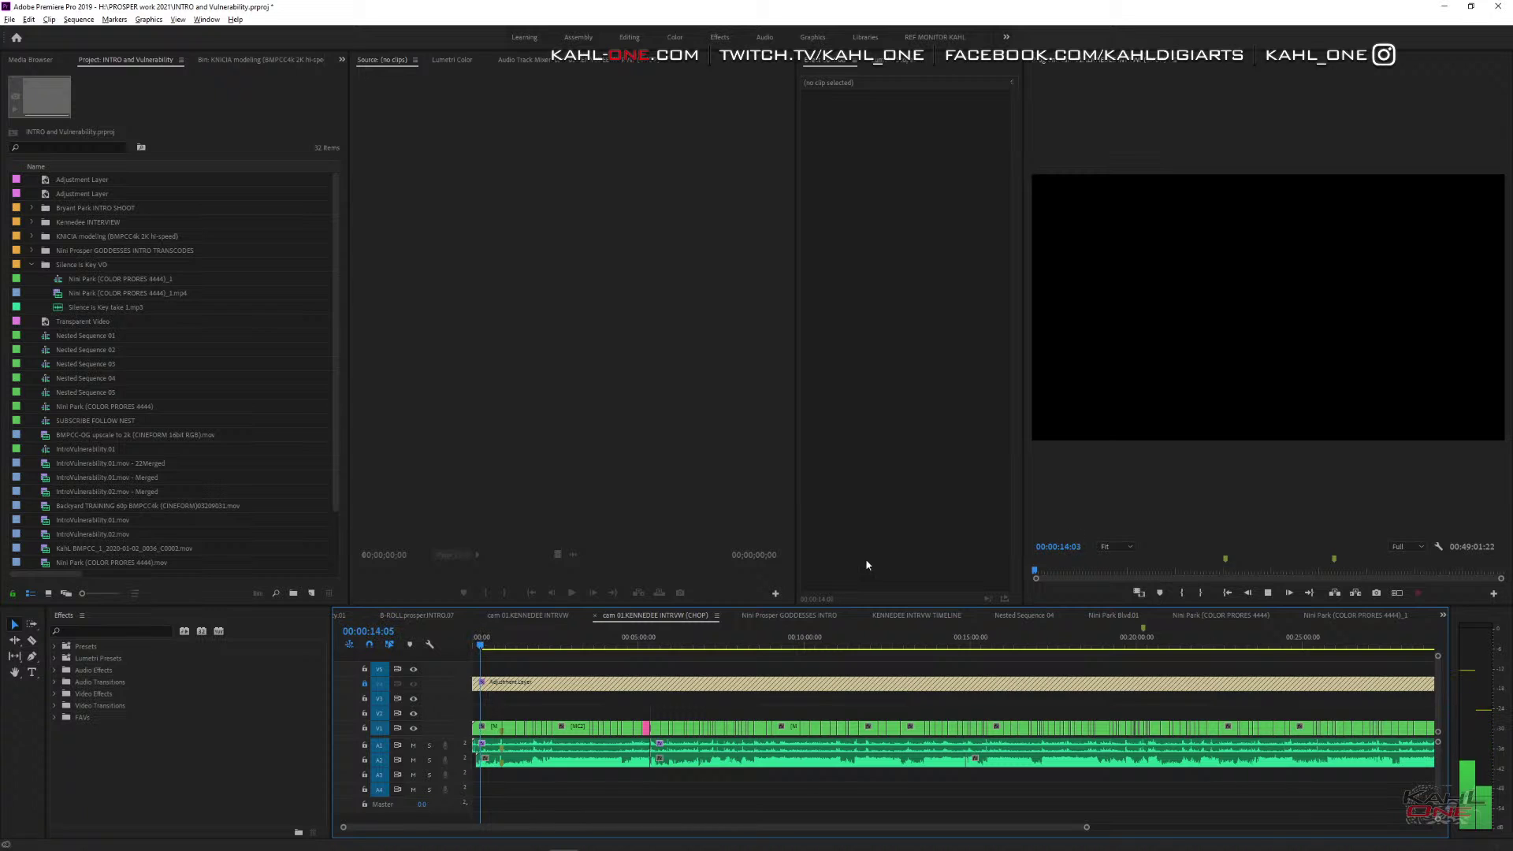
key(grave)
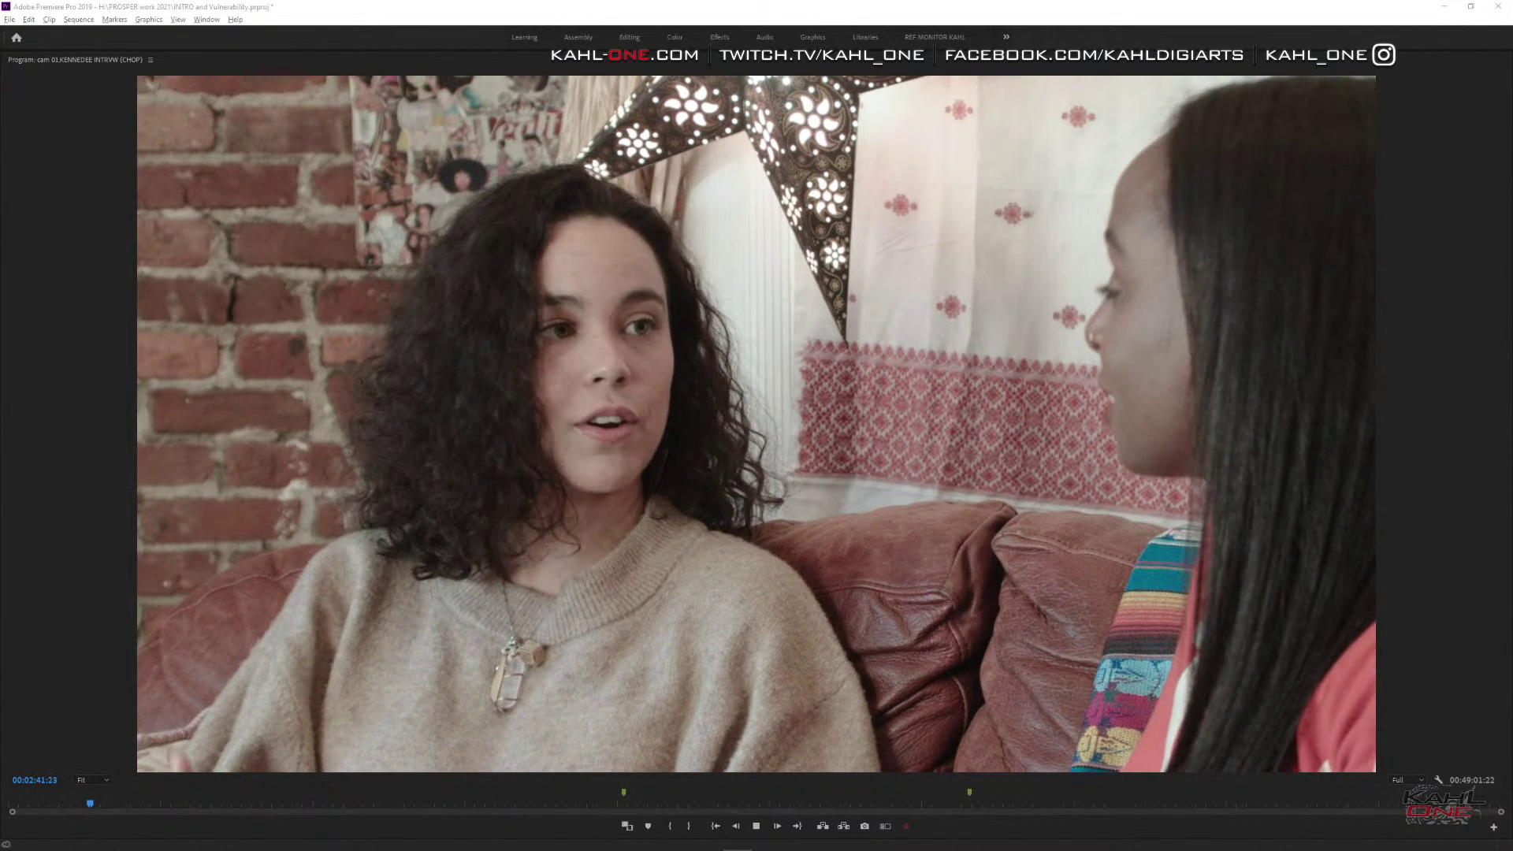
key(space)
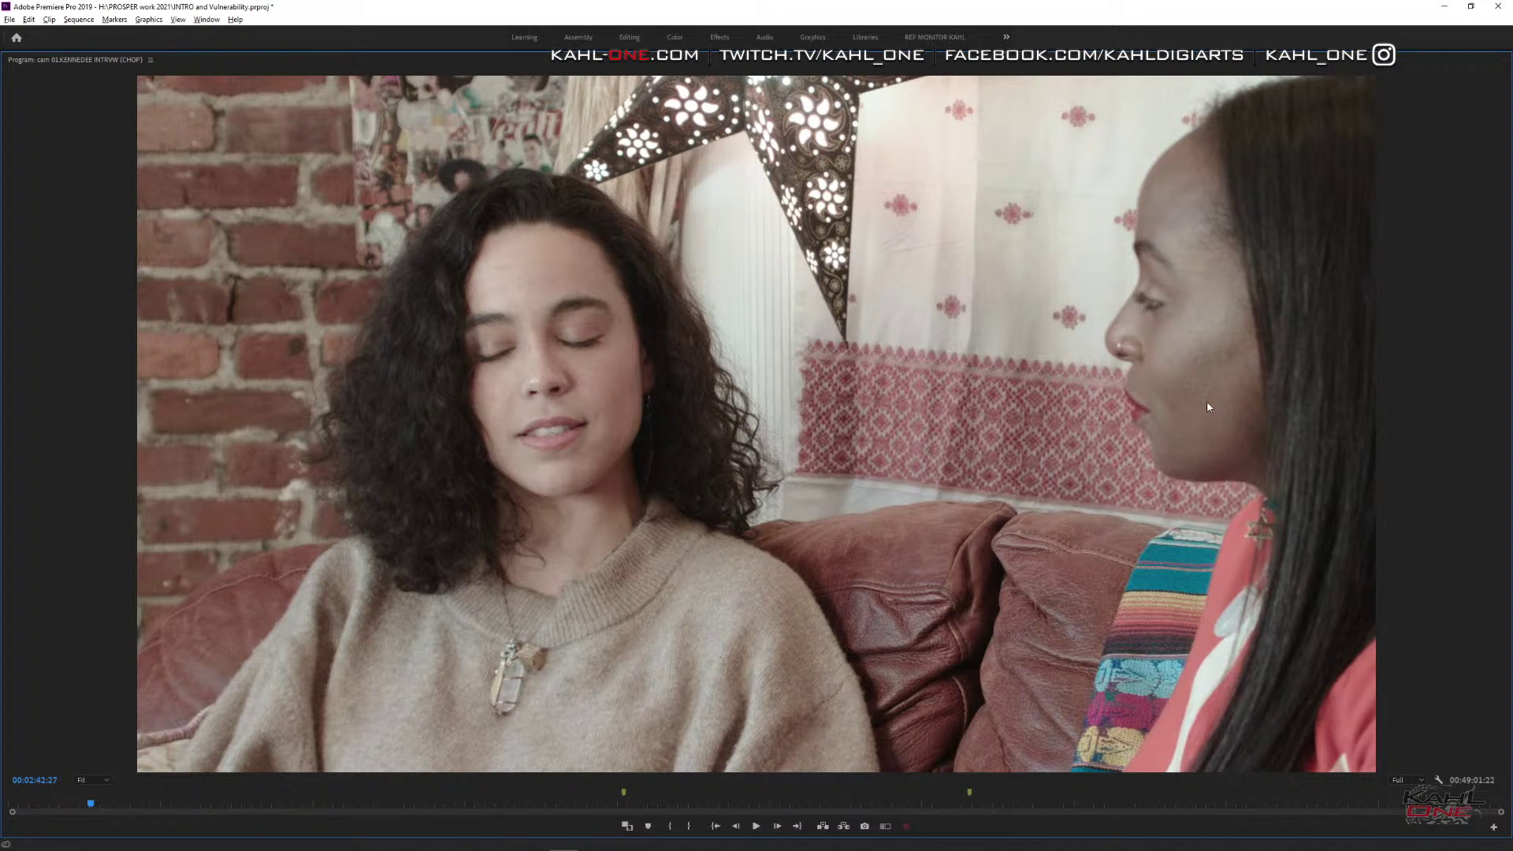
key(grave)
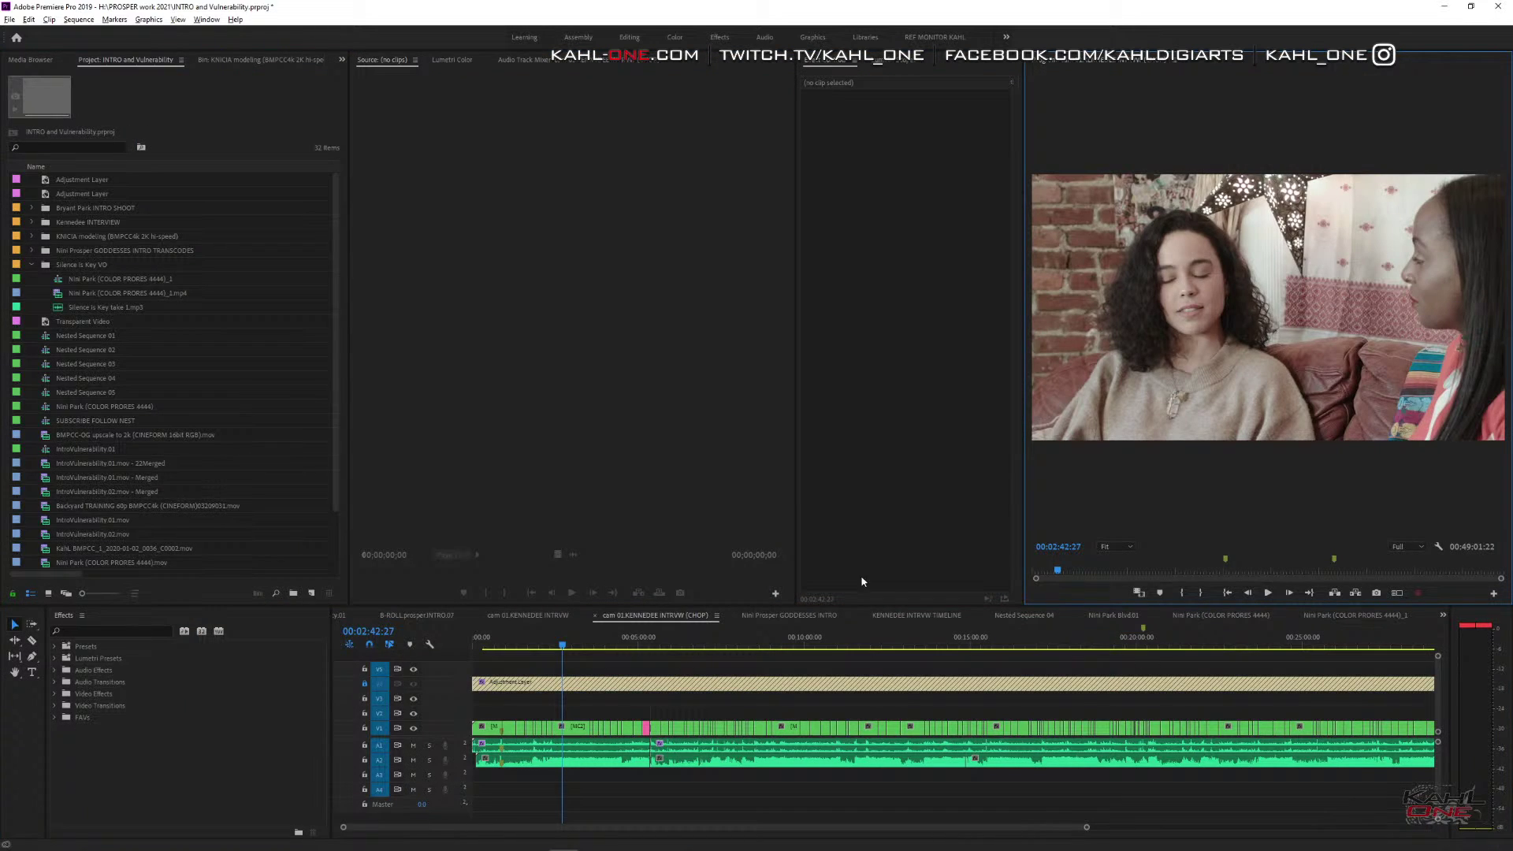
Mark an In point at 00:02:15:07 in the interview sequence and scrub ahead to about 00:02:24:09.
click(551, 647)
drag(551, 647, 546, 648)
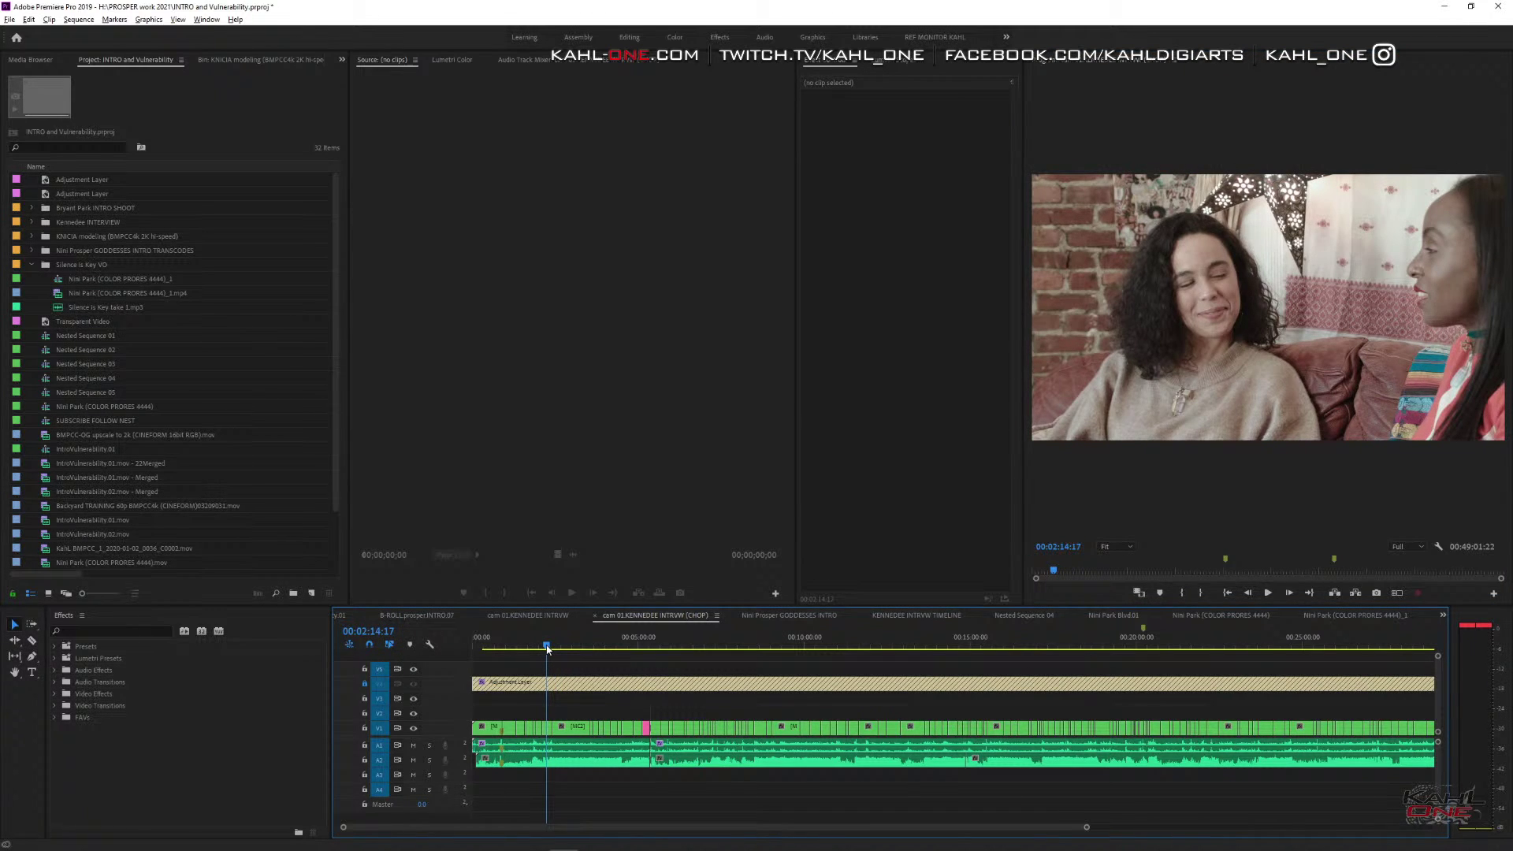
drag(547, 647, 547, 648)
key(equal)
key(equal)
key(equal)
key(equal)
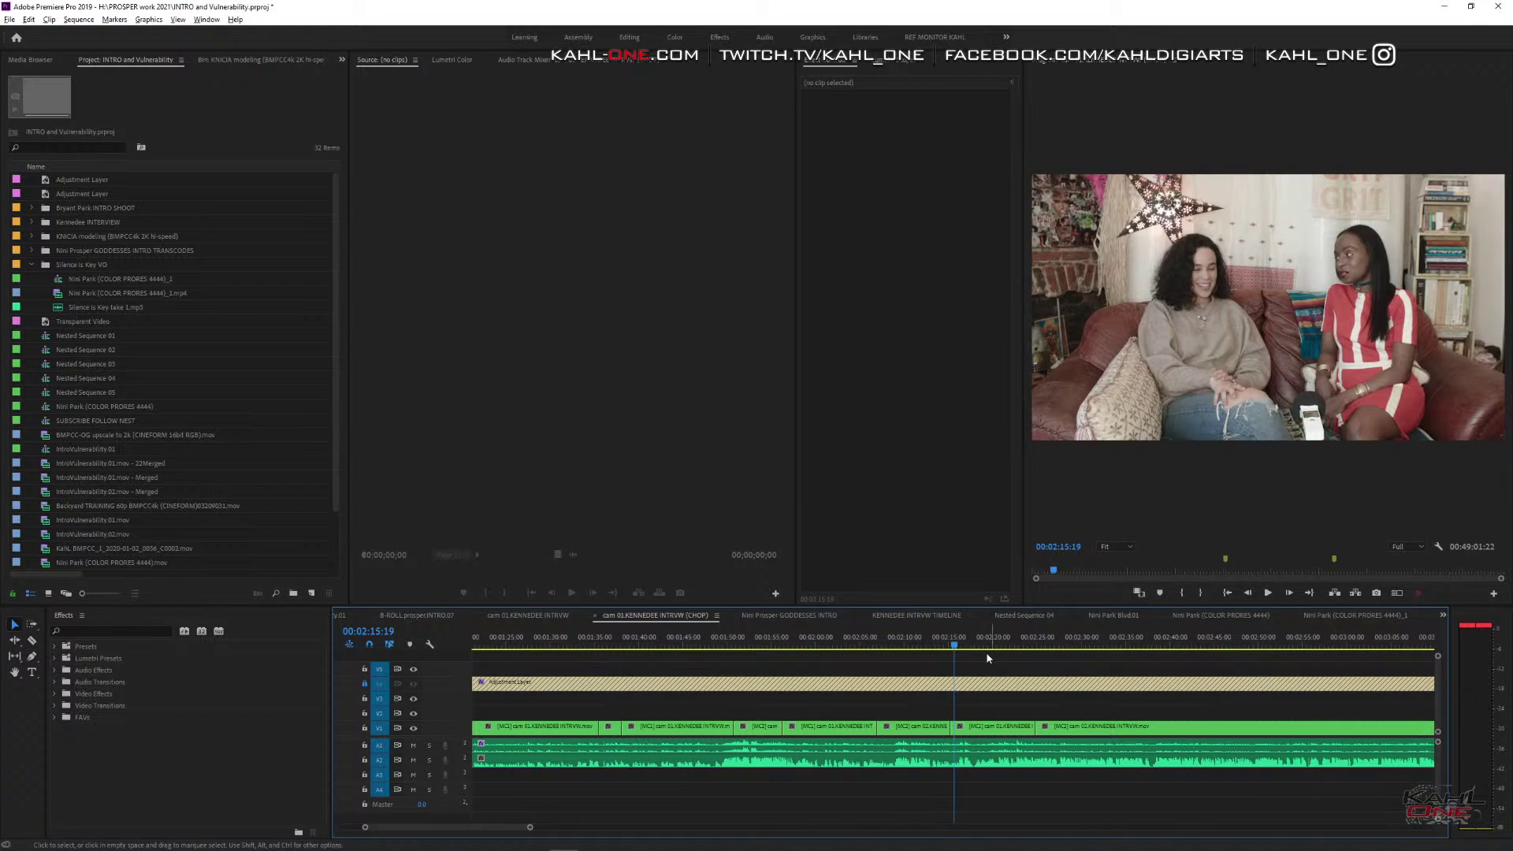
drag(953, 646, 950, 646)
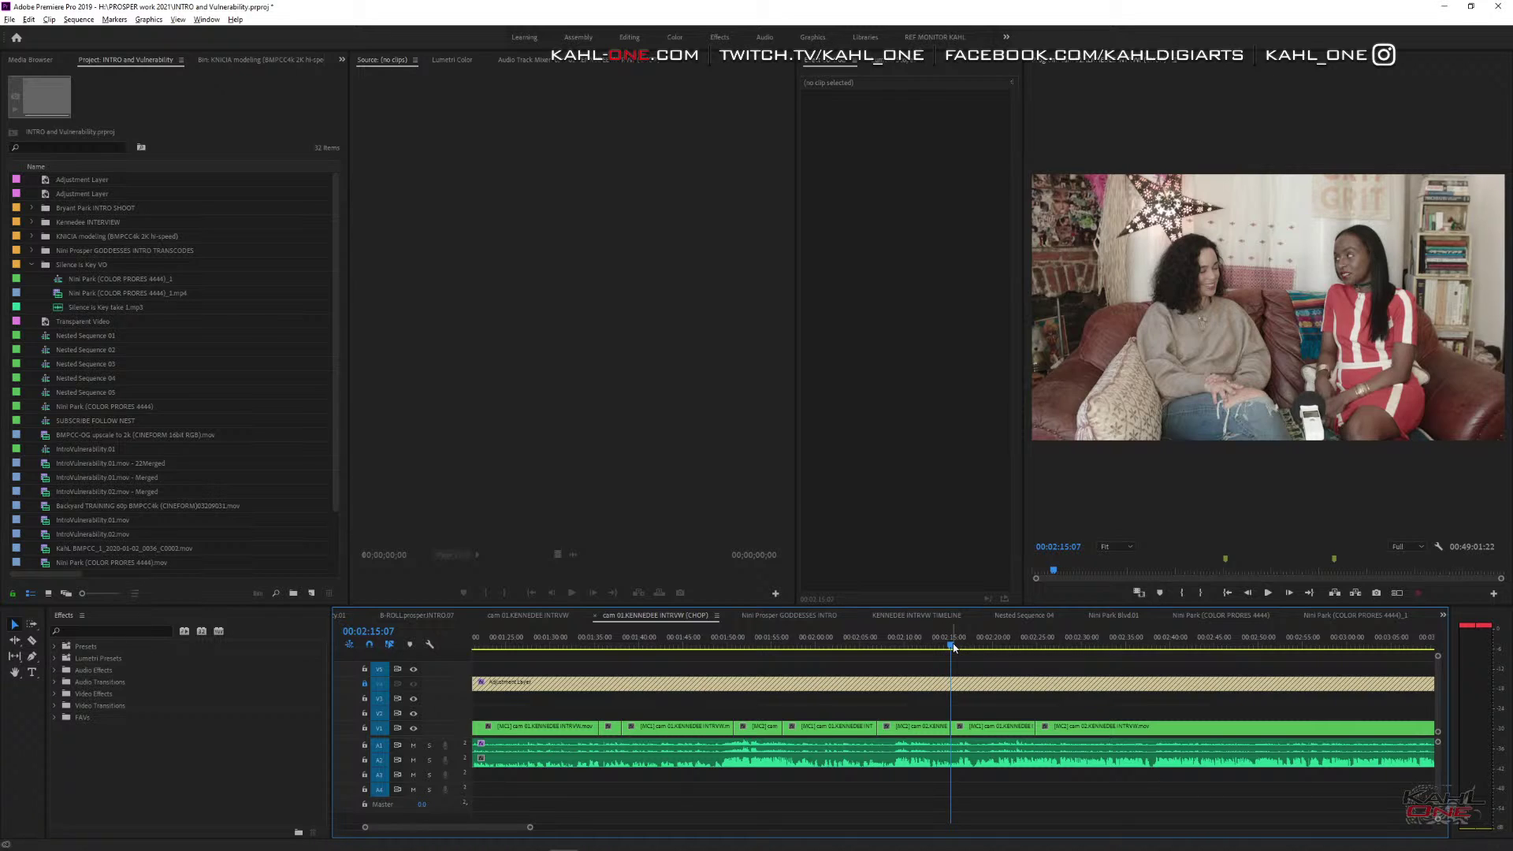
key(i)
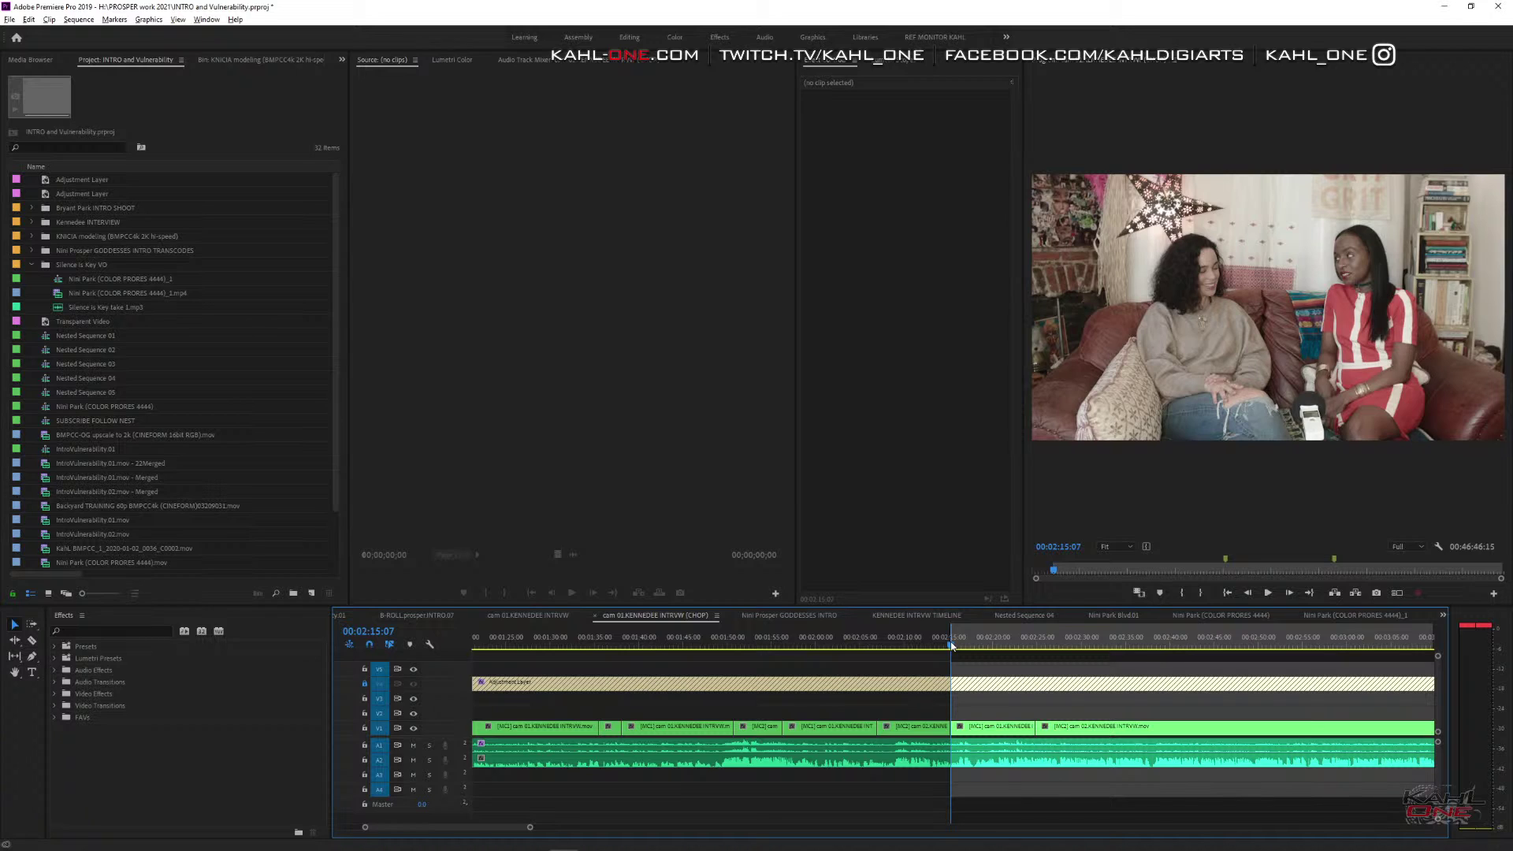
drag(951, 648, 1036, 664)
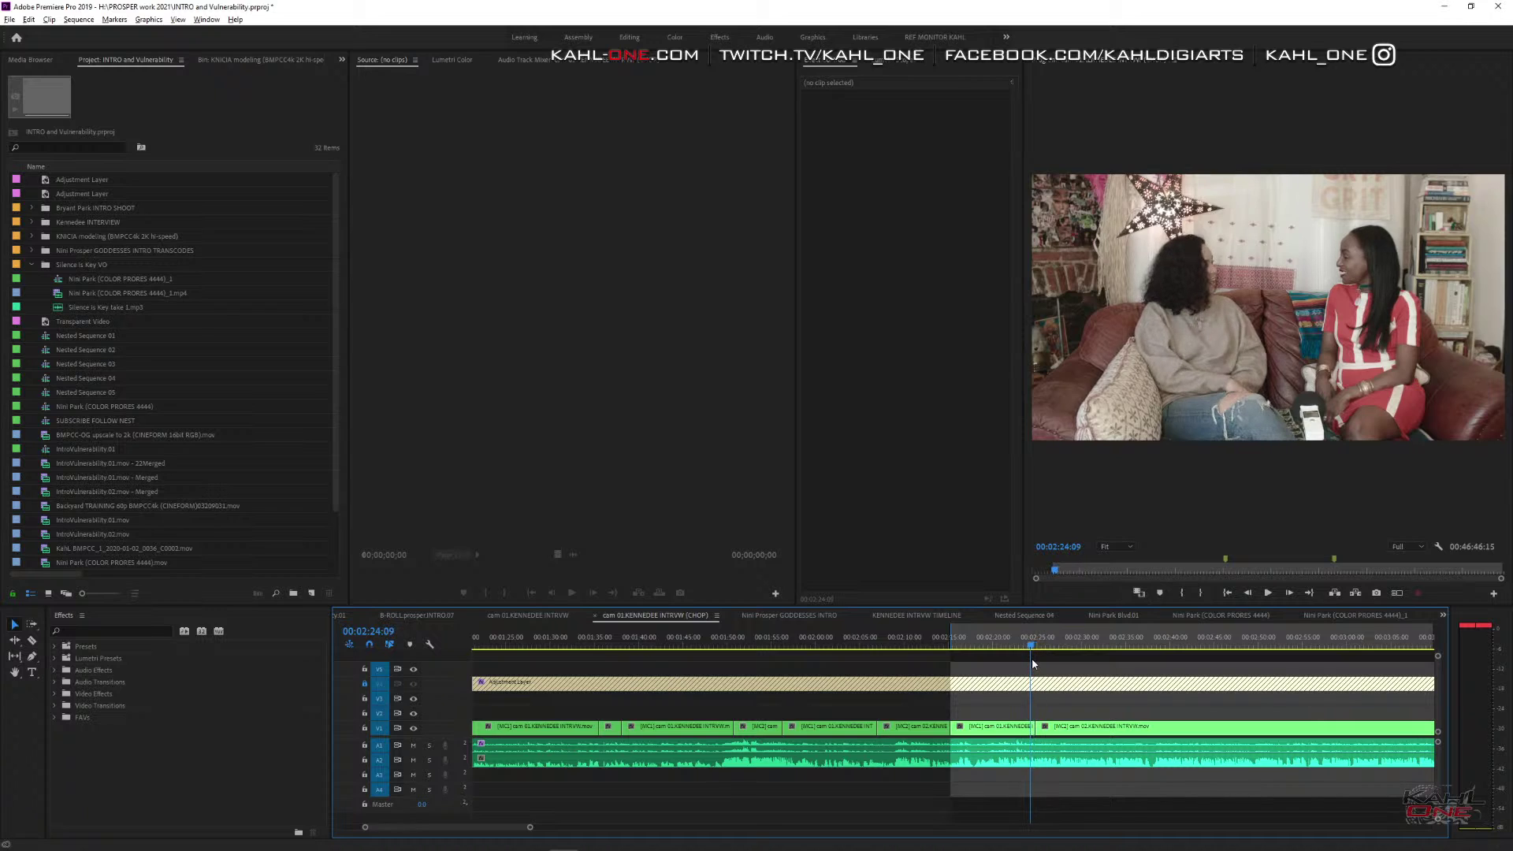
Play the interview passage from 00:02:10:21 to about 00:02:21:25.
drag(1032, 659, 931, 660)
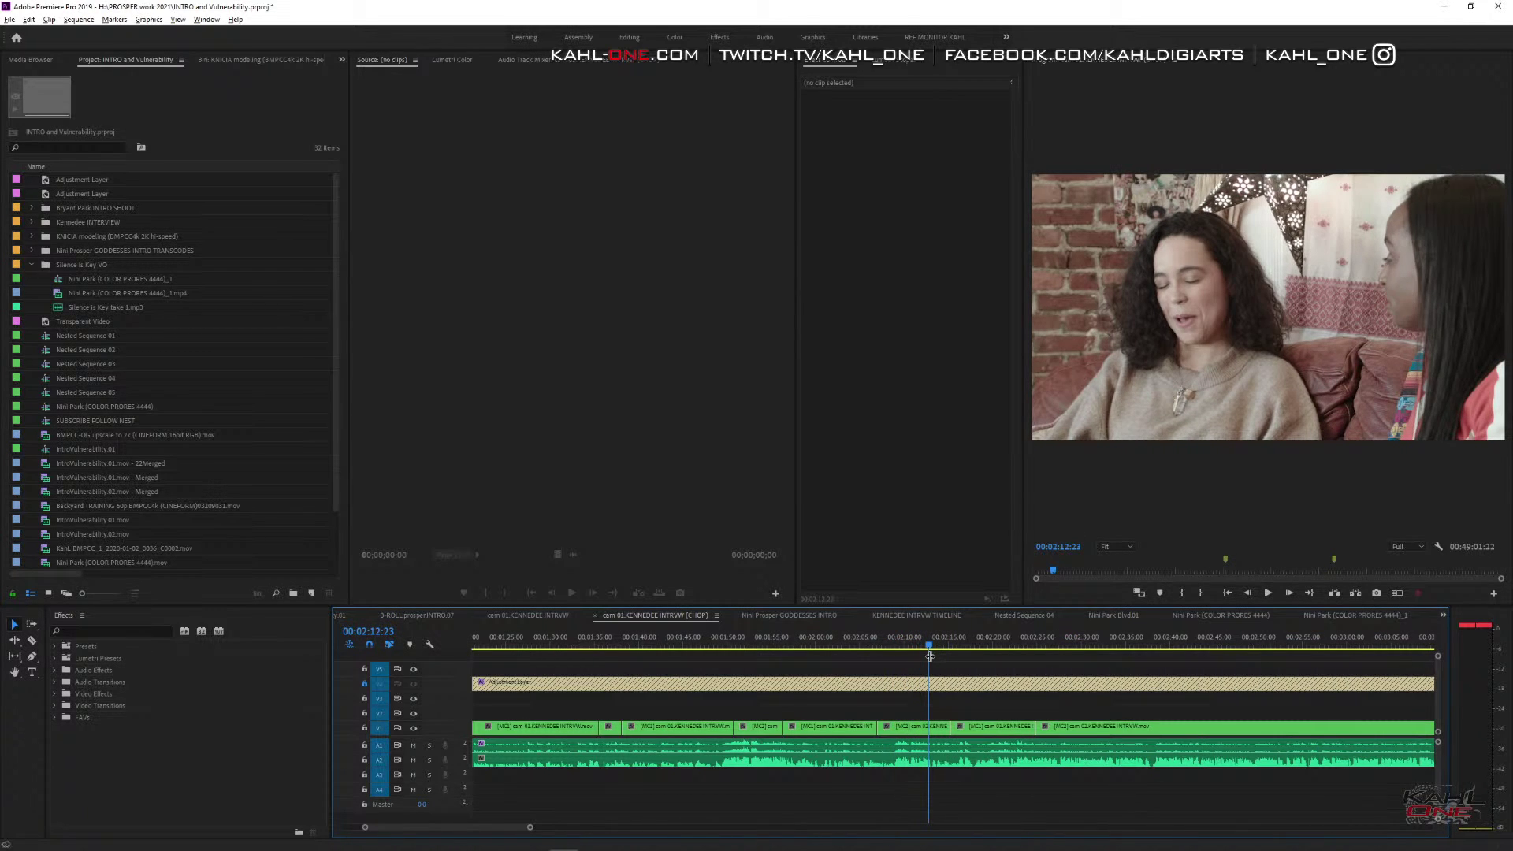
drag(926, 646, 914, 647)
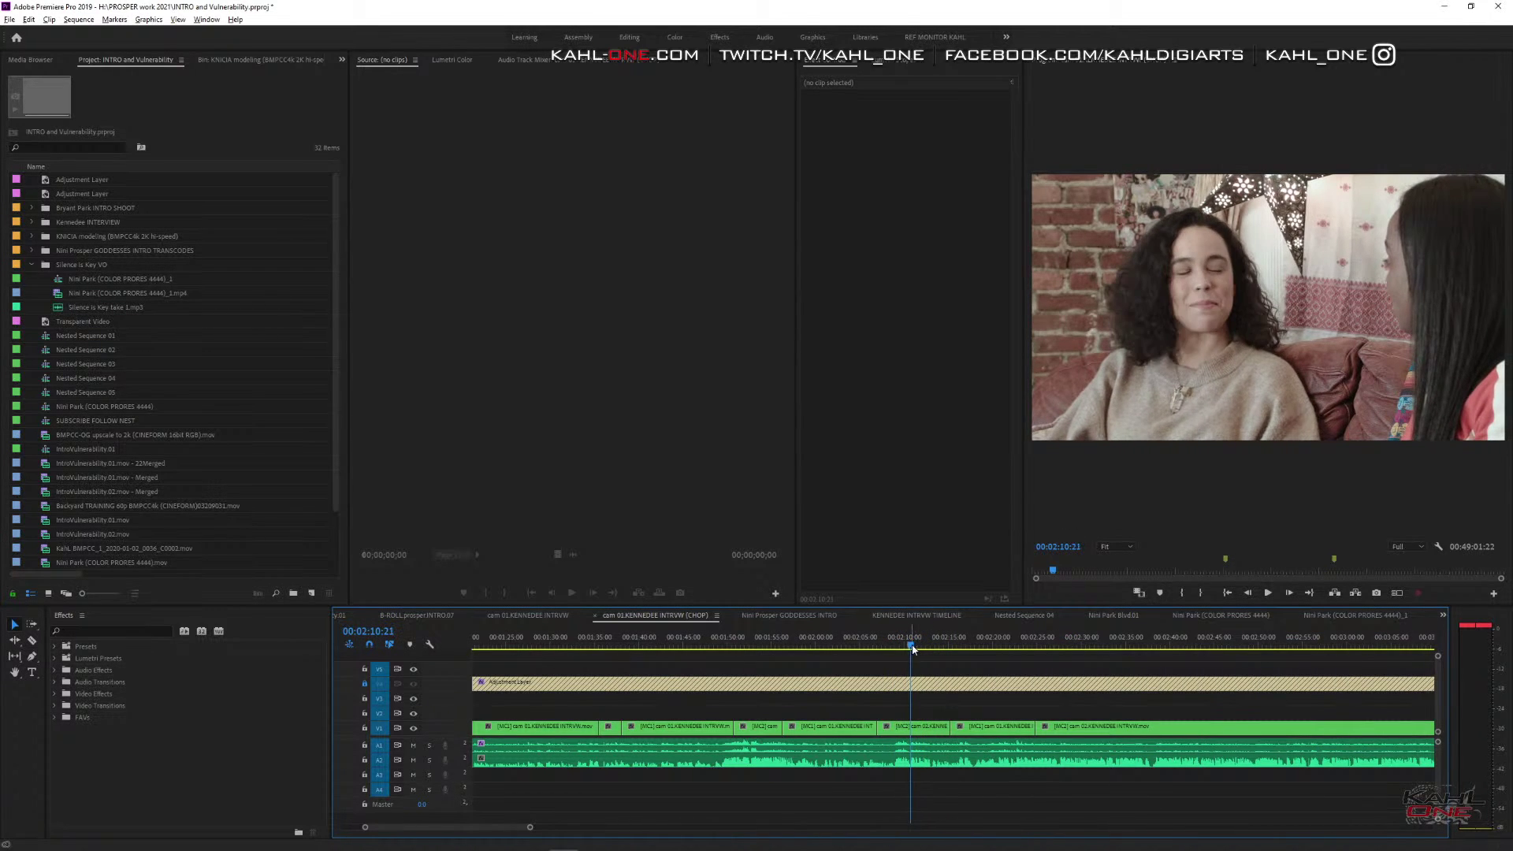
key(space)
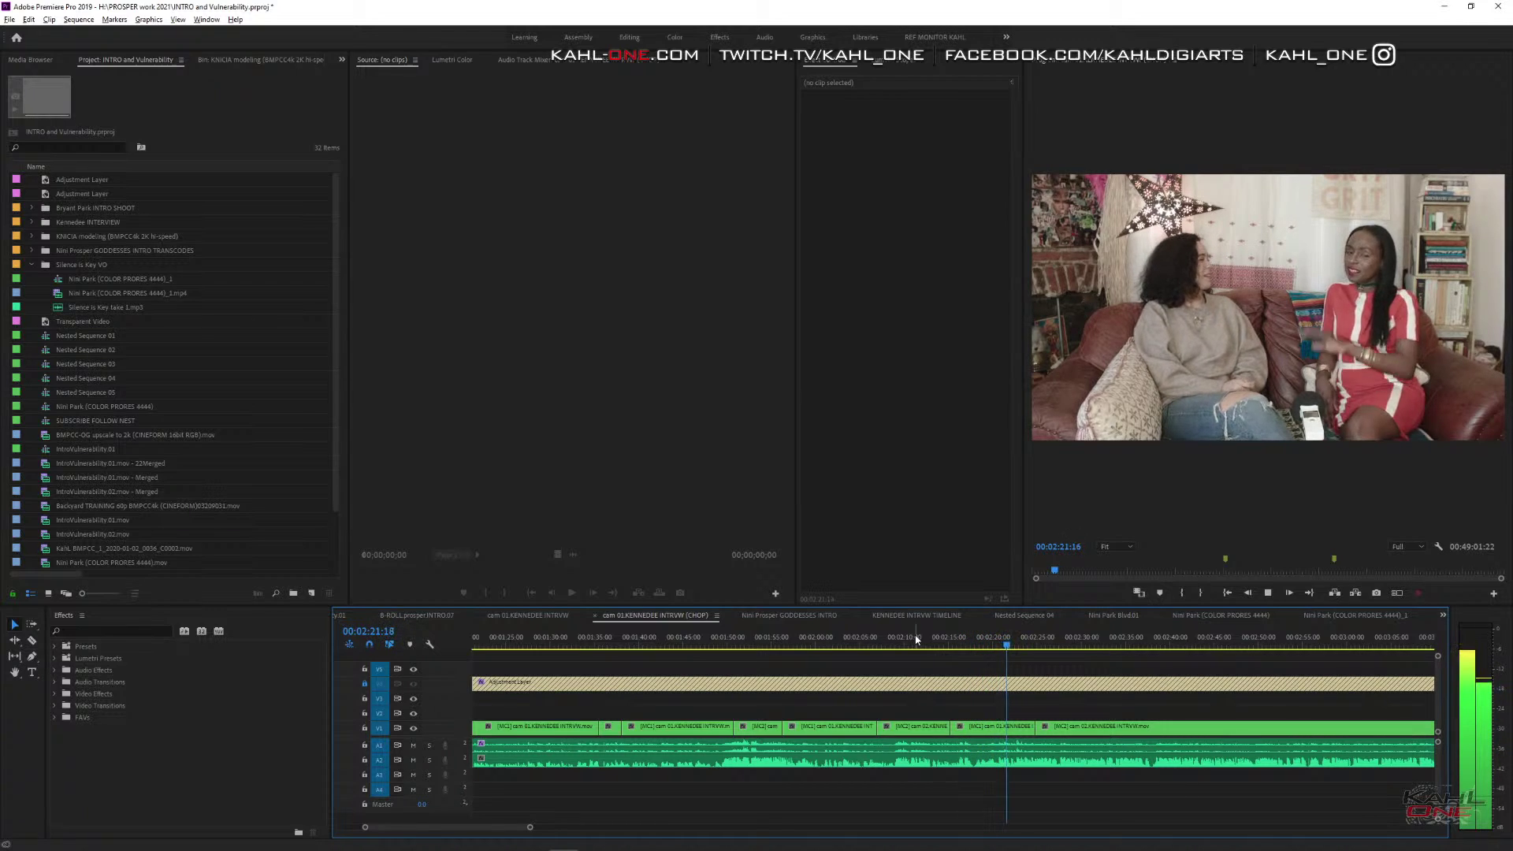
key(space)
Replay the two-person wide shot closely from 00:02:20:09 to 00:02:21:23.
key(equal)
key(equal)
key(equal)
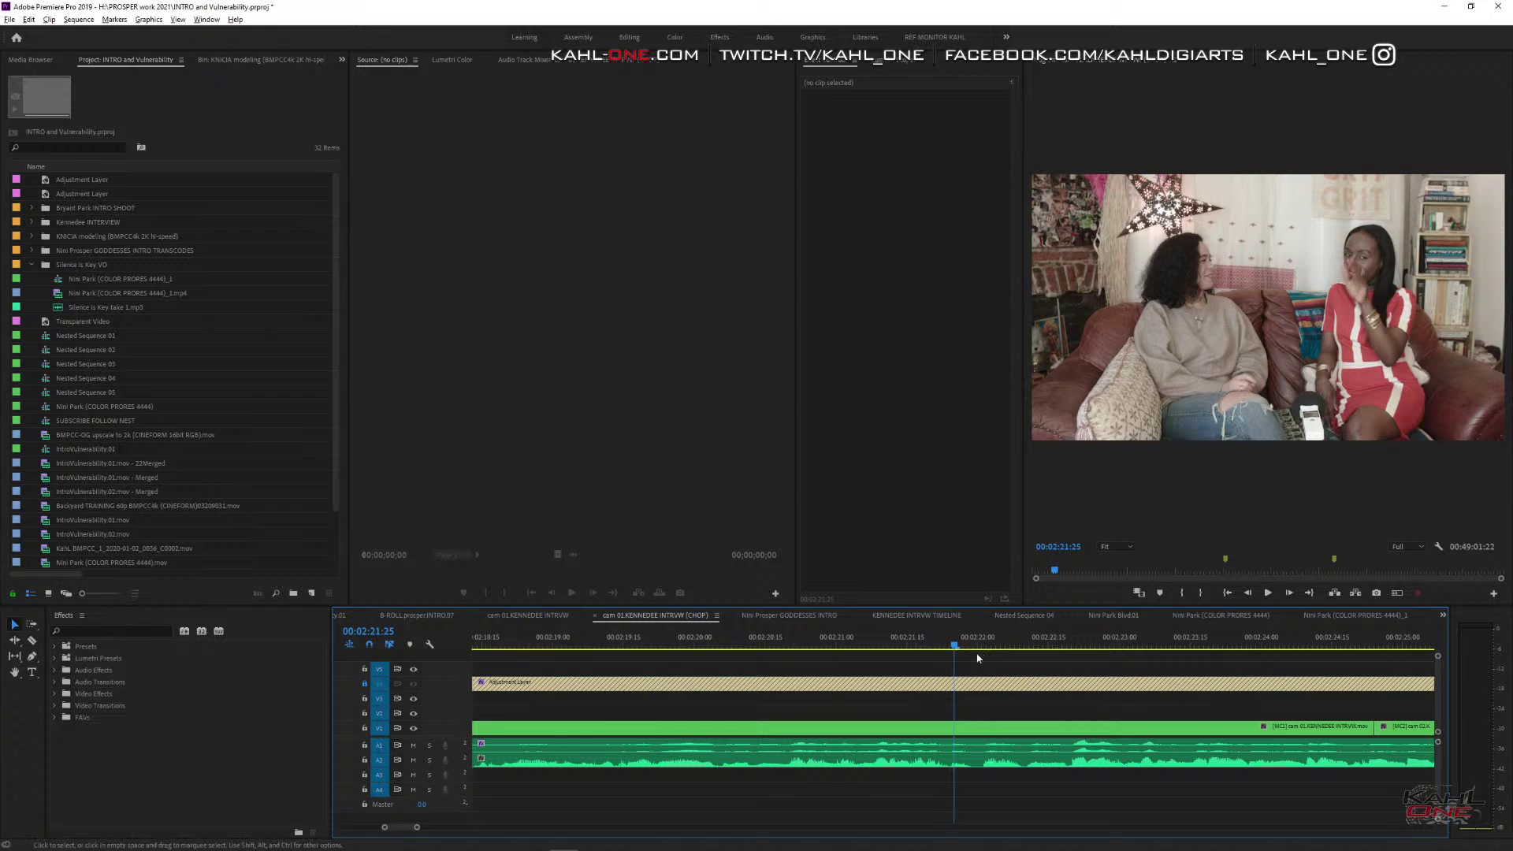
drag(949, 645, 736, 645)
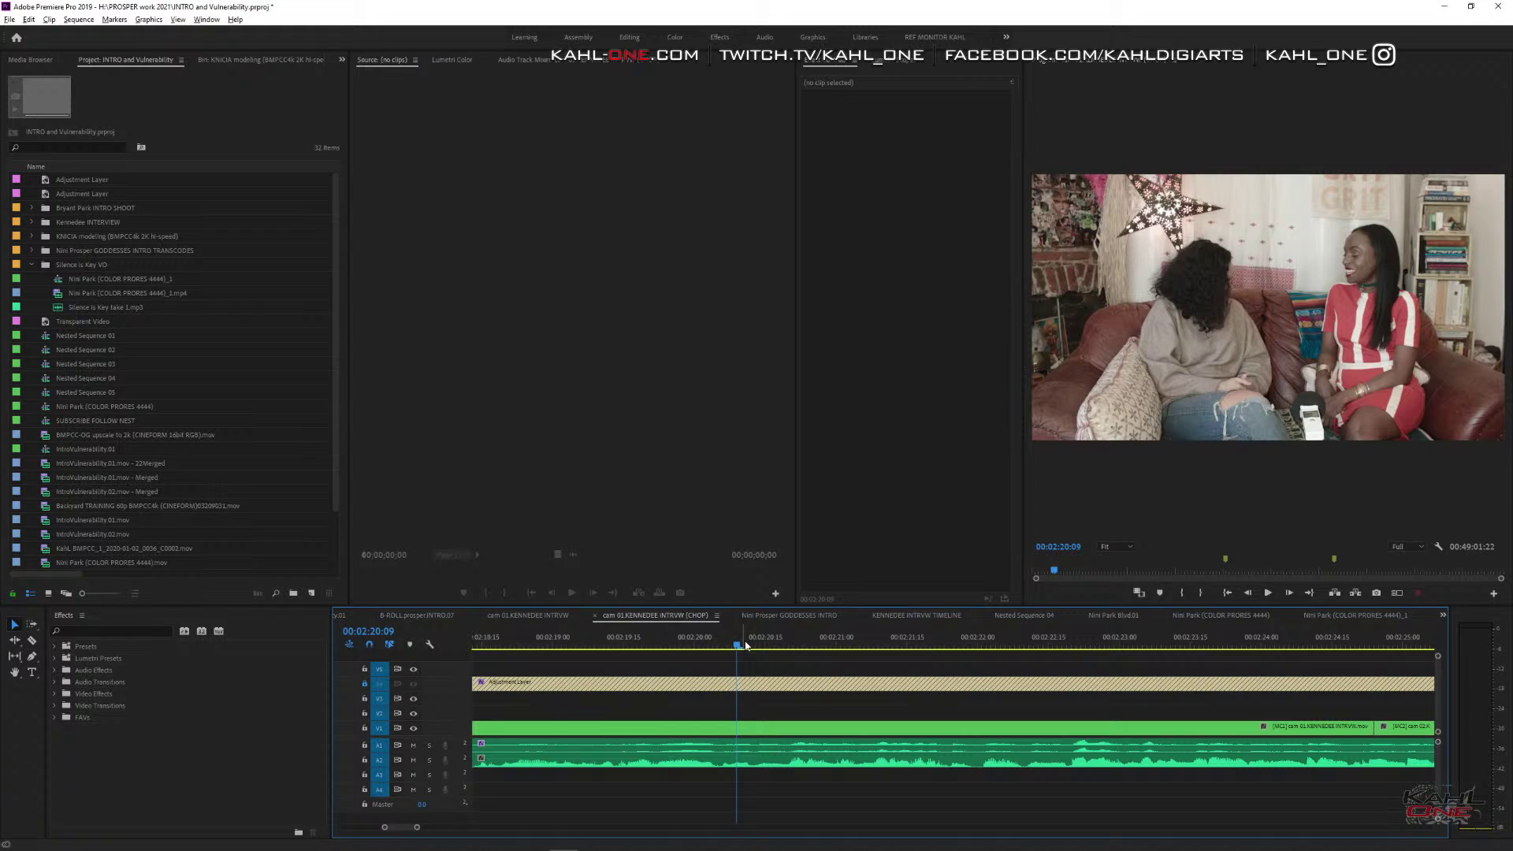
key(space)
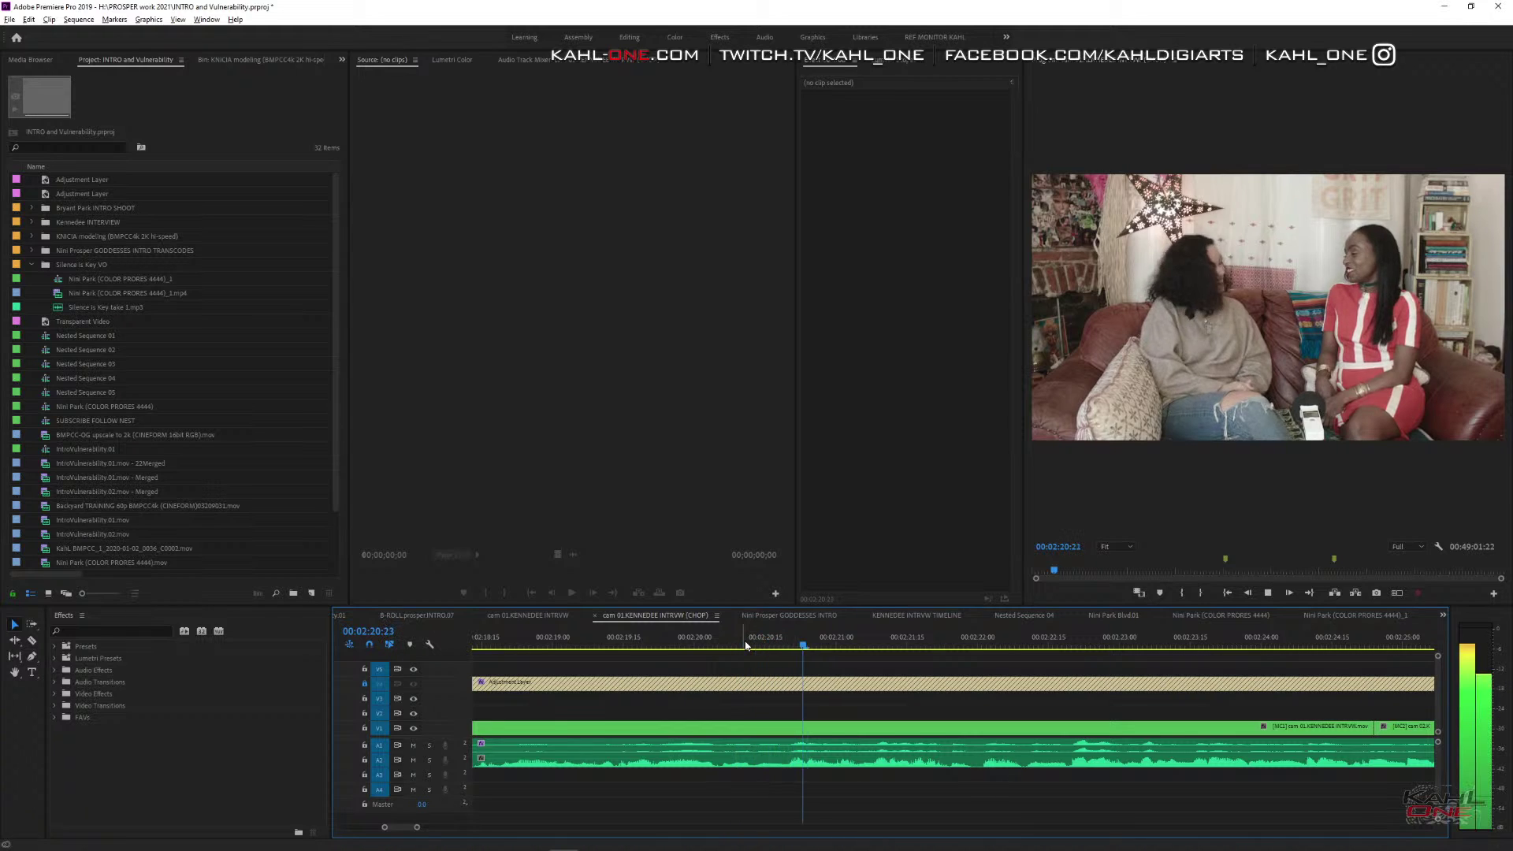
key(space)
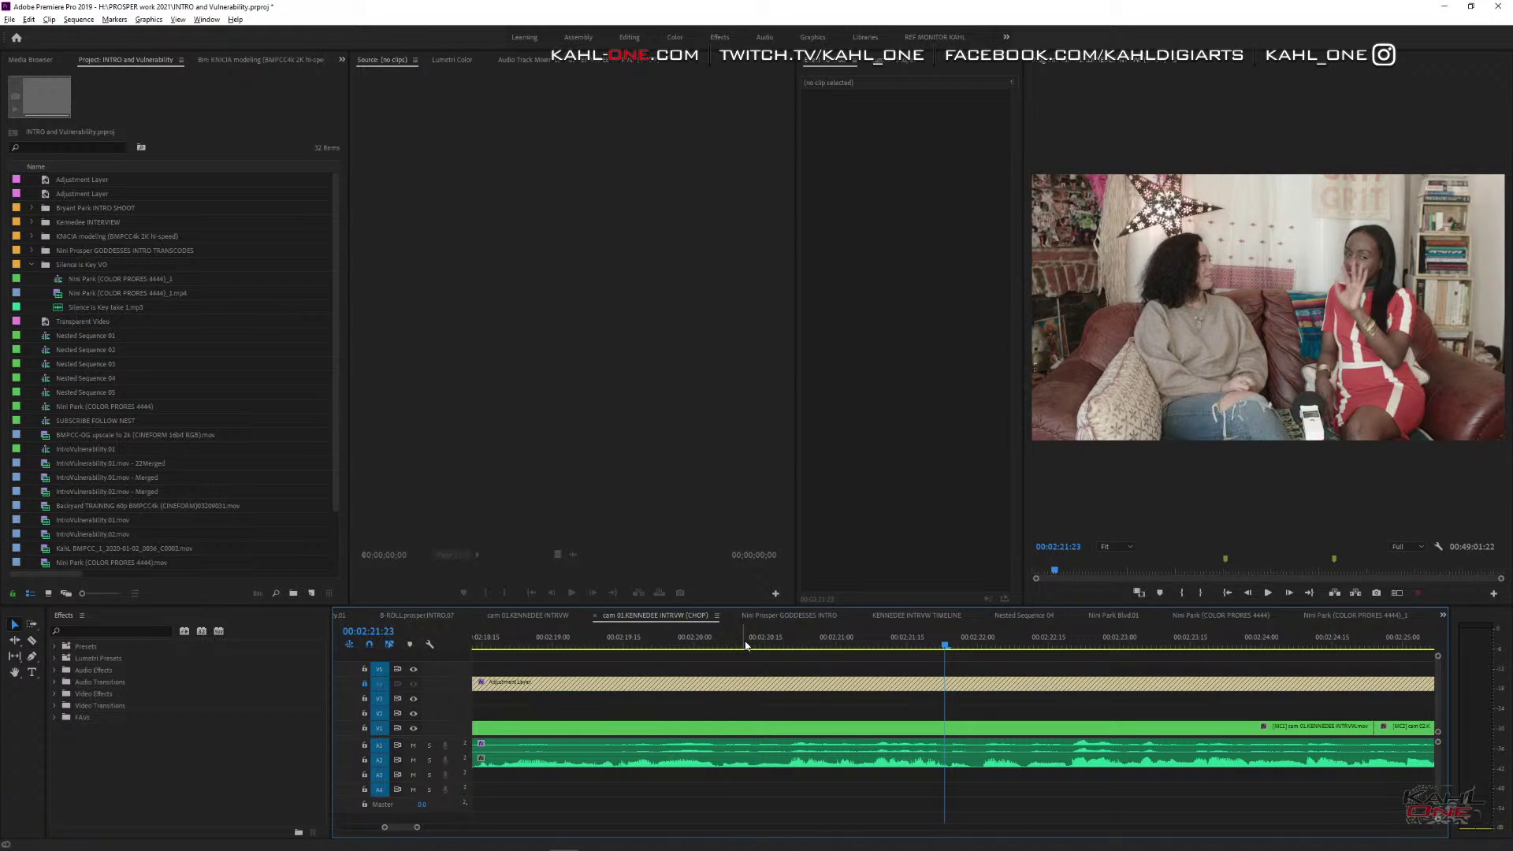
Scrub back through the interview and play across the camera cuts from 00:02:13:23 to 00:02:16:16.
drag(745, 645, 695, 678)
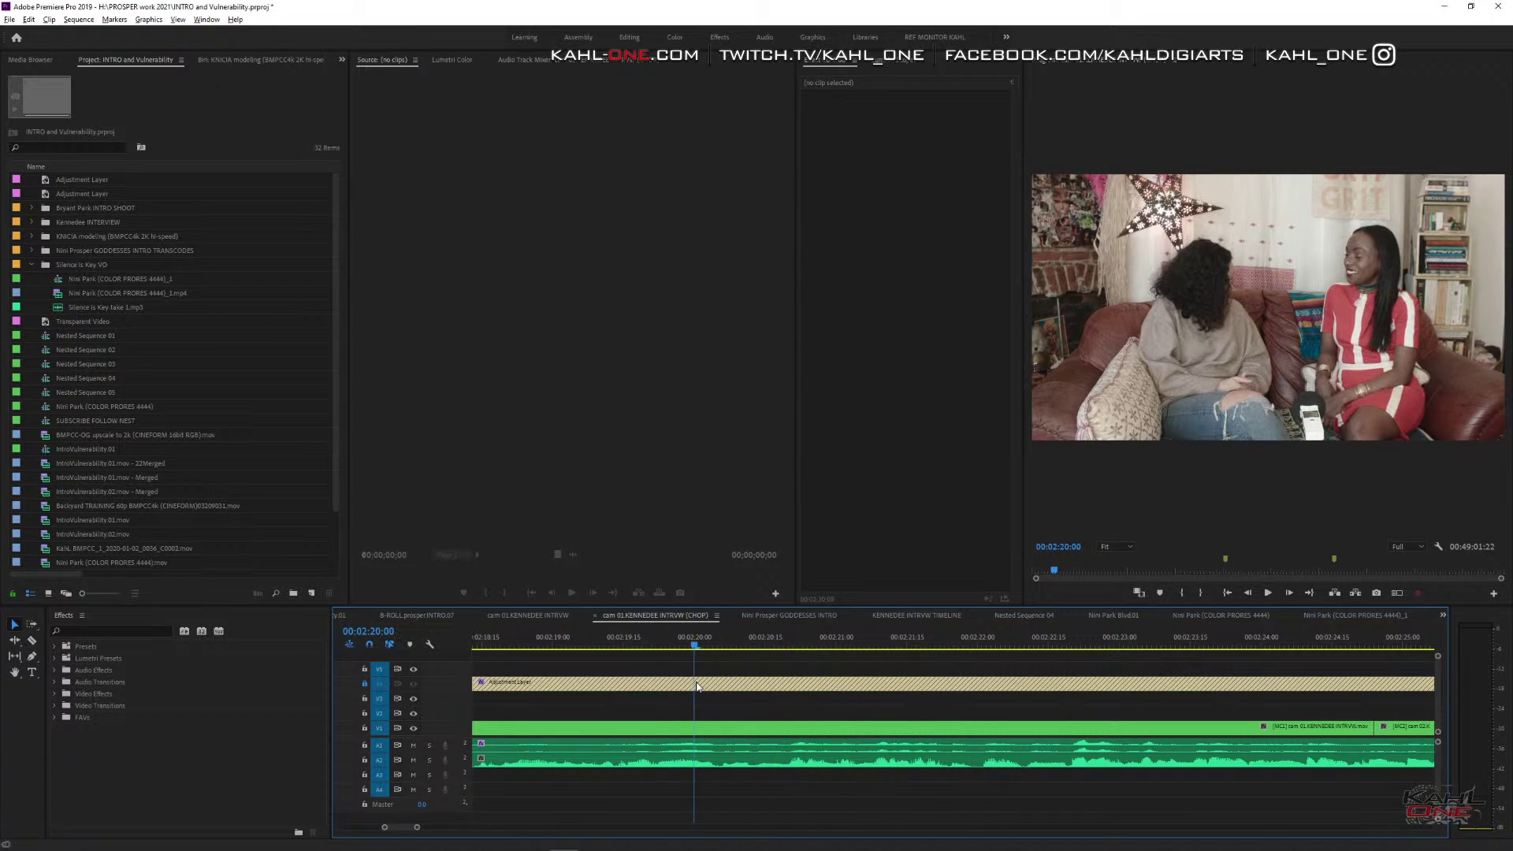
key(minus)
key(minus)
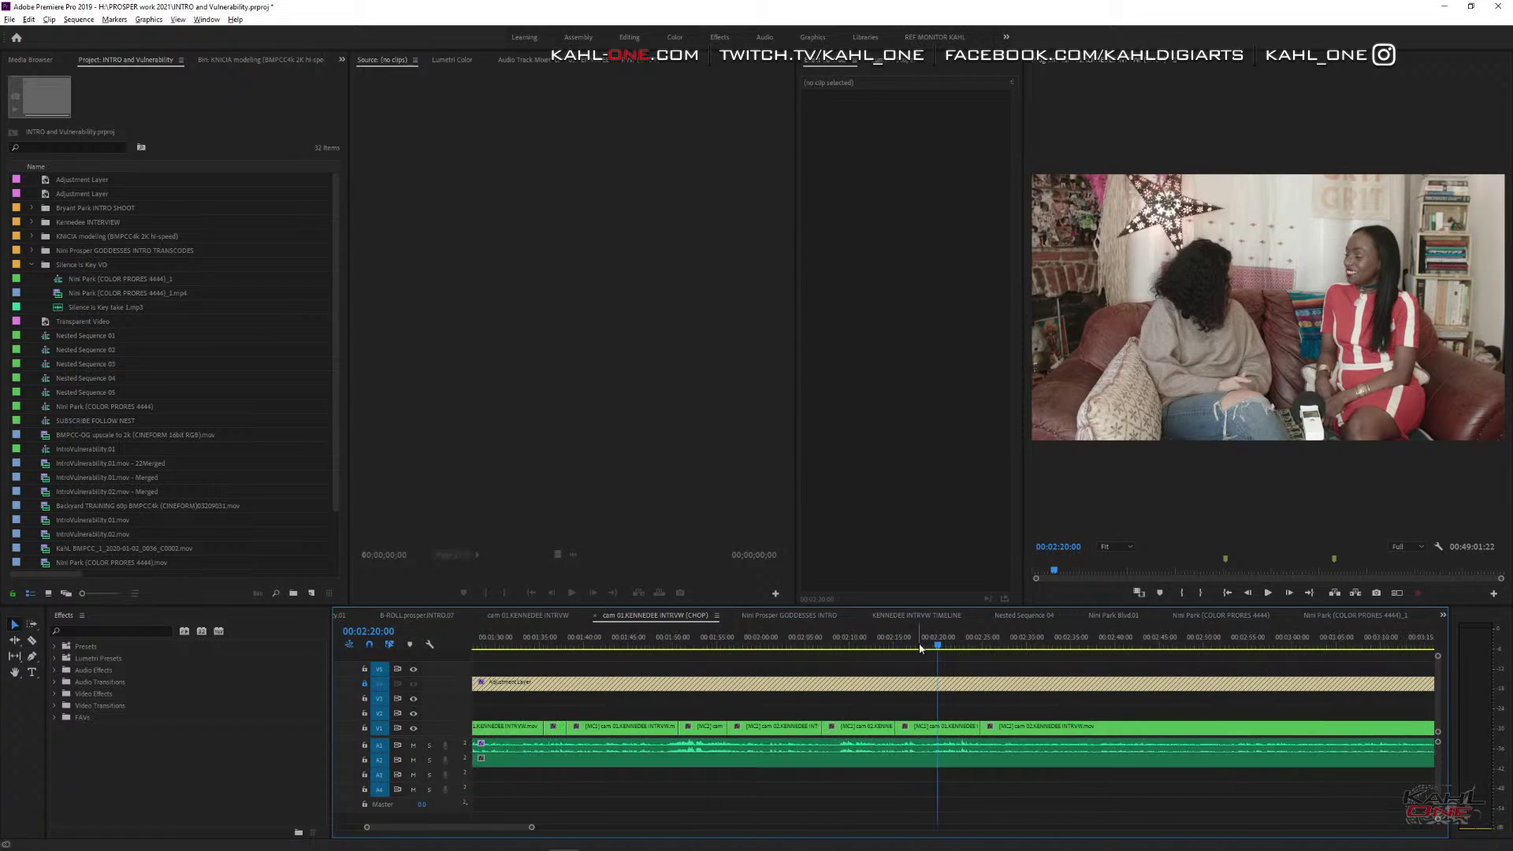
click(933, 646)
drag(933, 648, 883, 658)
key(equal)
key(equal)
key(equal)
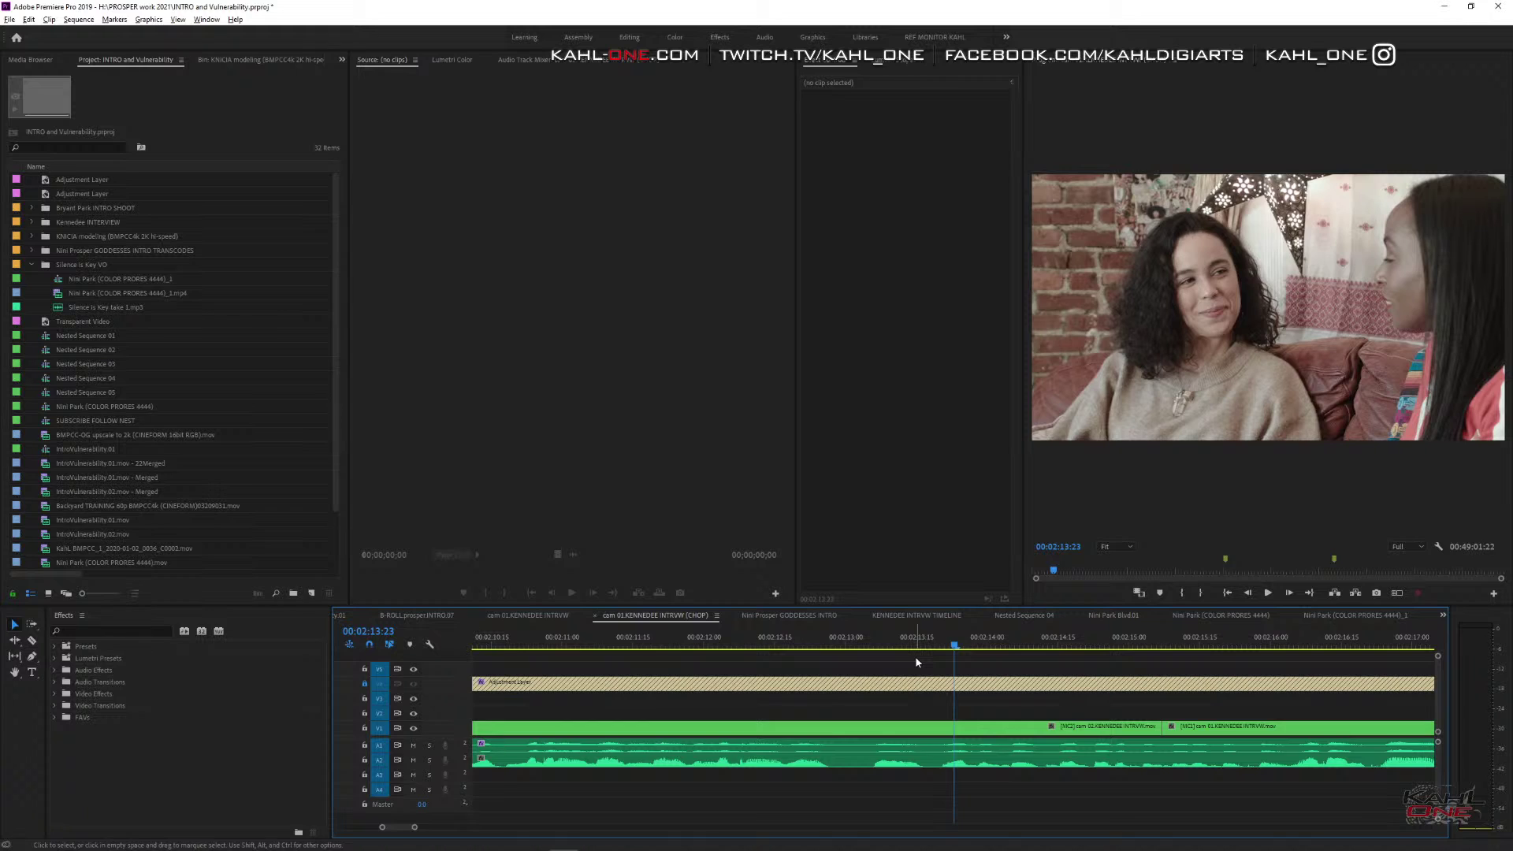
key(space)
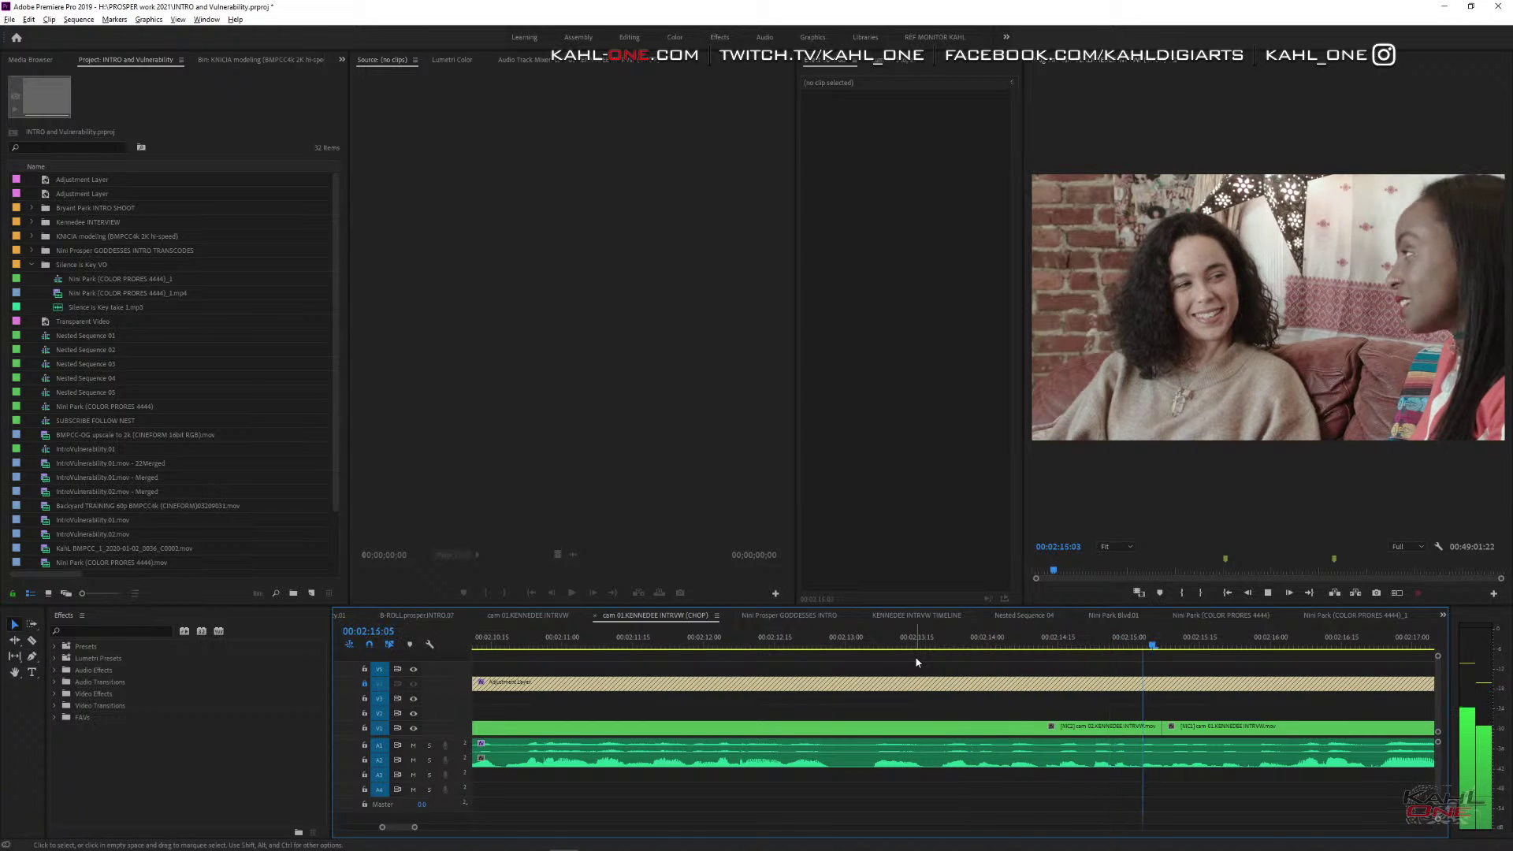
key(space)
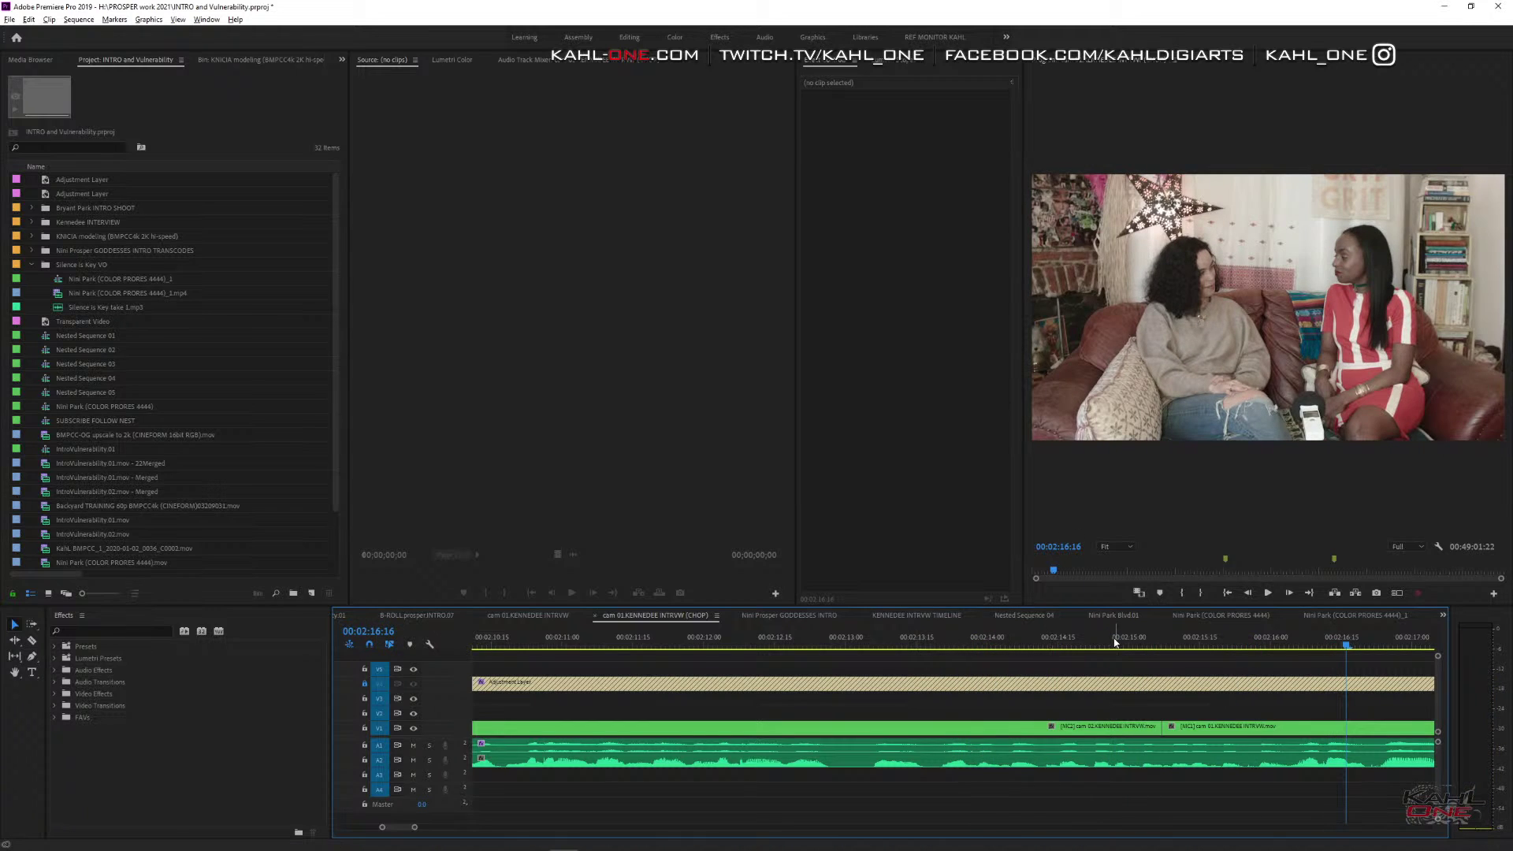
Play the close-up clip of the interview from 00:02:10:15 to about 00:02:14:15.
key(minus)
key(minus)
click(975, 644)
drag(975, 648, 838, 651)
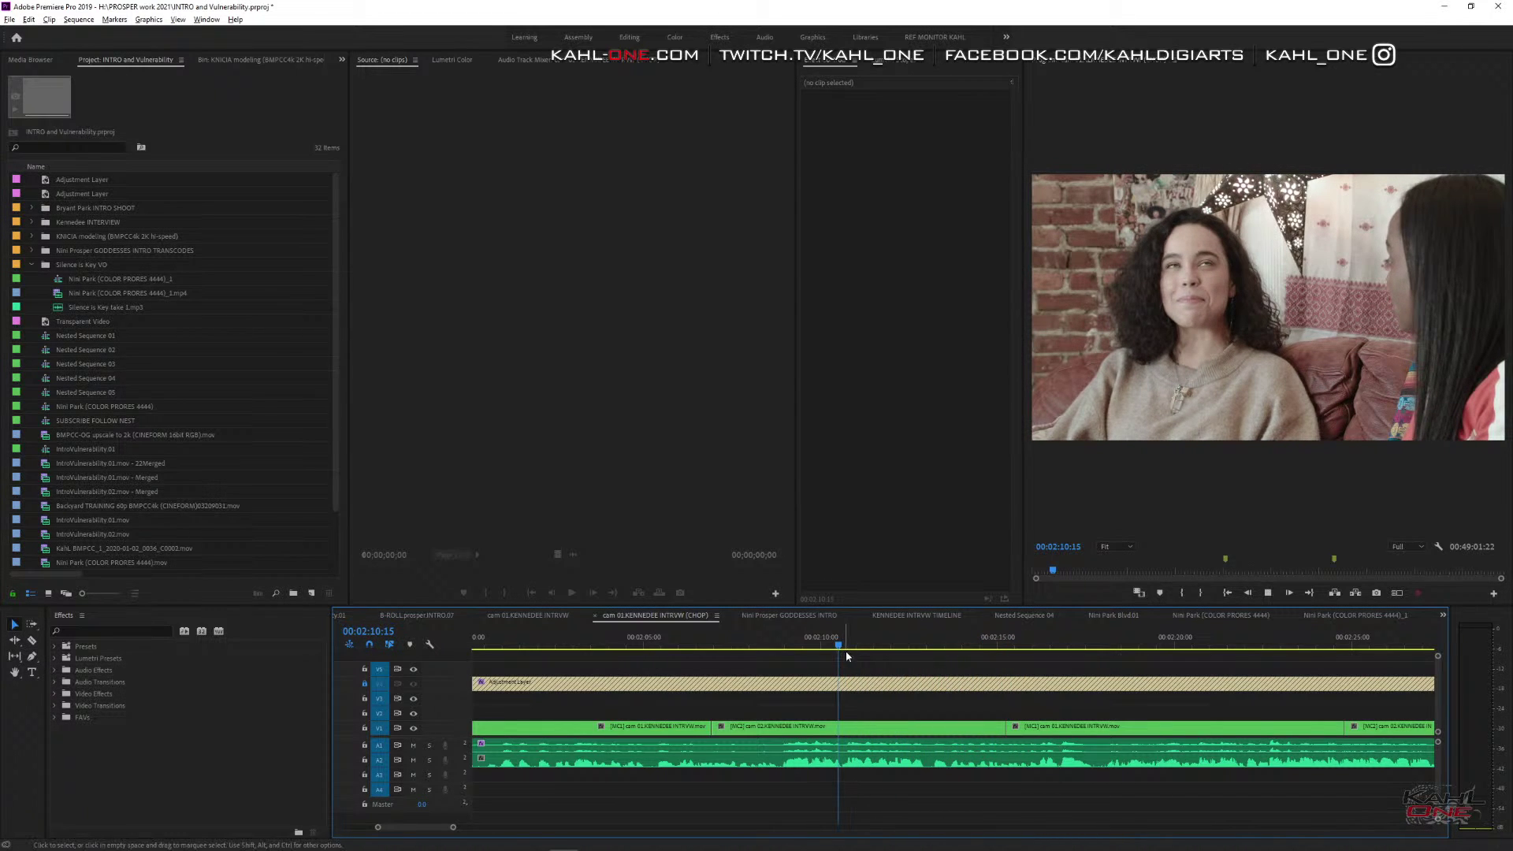
key(space)
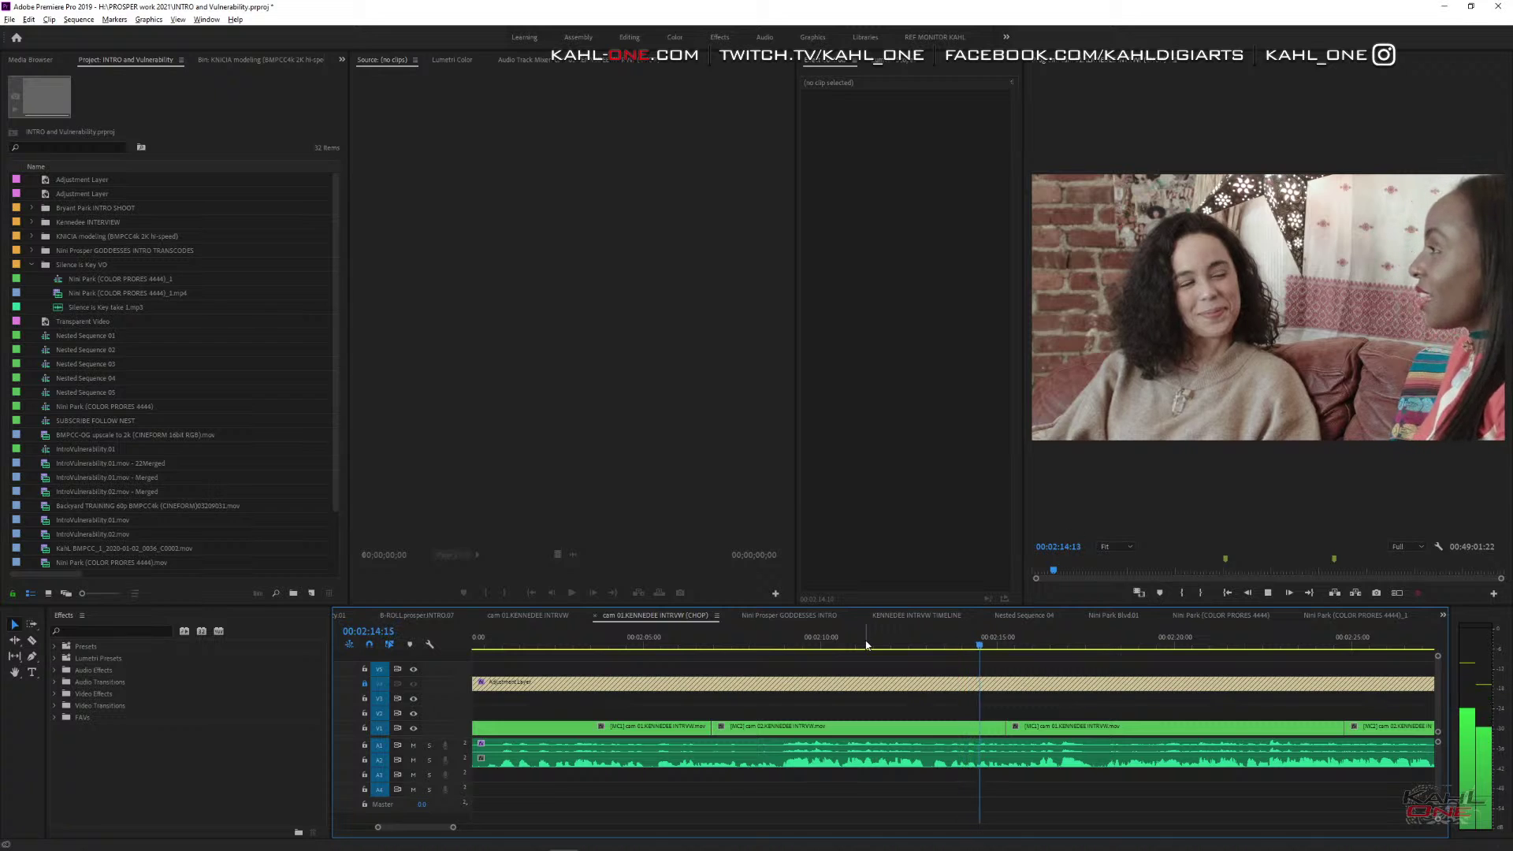
key(space)
Scrub back through the two-person wide shot and replay the passage up to about 00:02:18:13.
key(minus)
key(minus)
drag(962, 645, 992, 686)
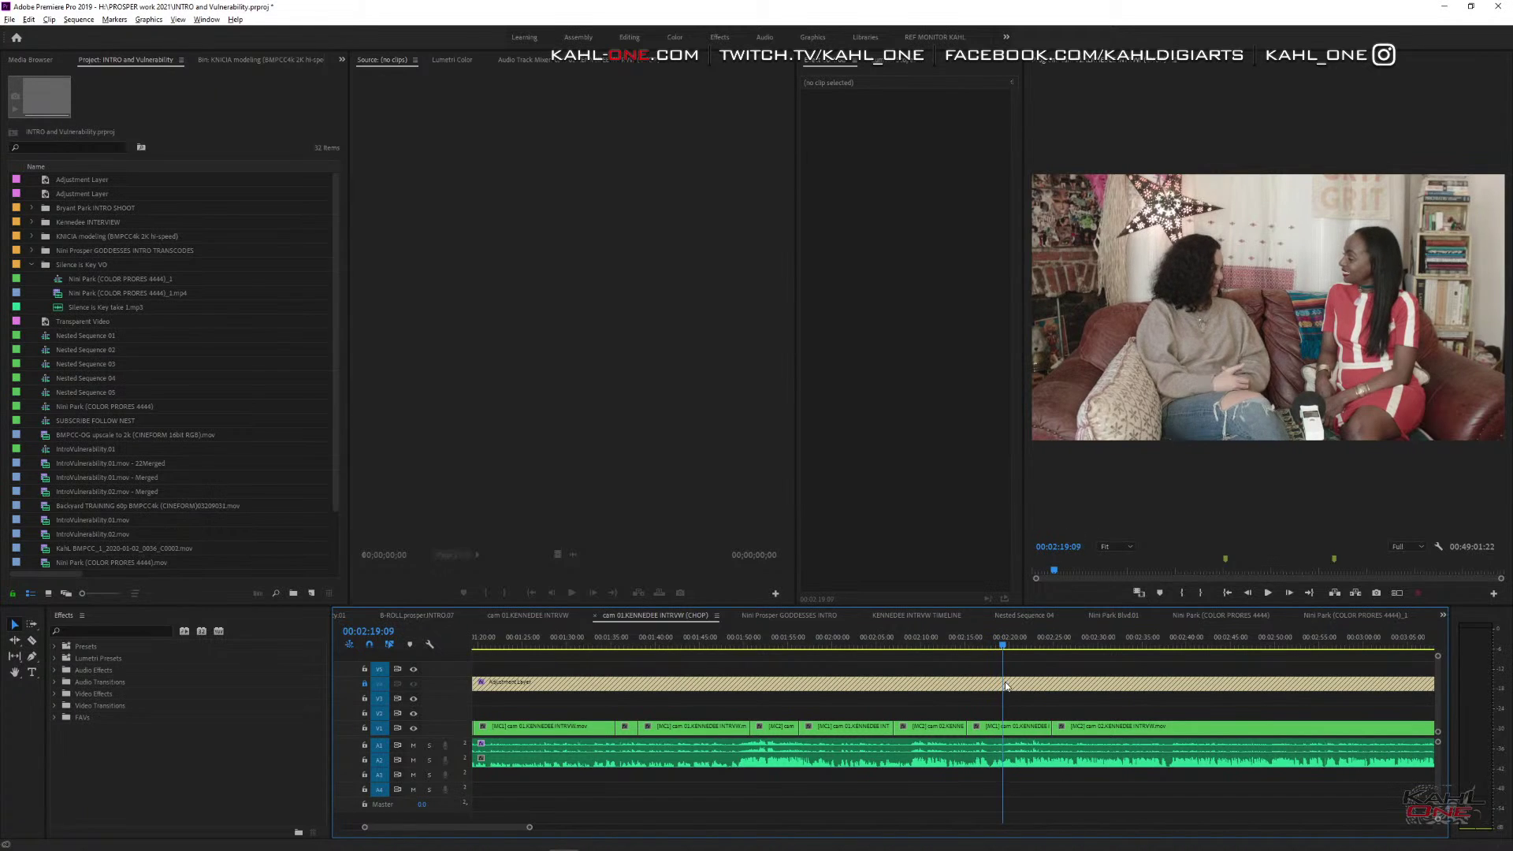
drag(997, 692, 943, 698)
key(space)
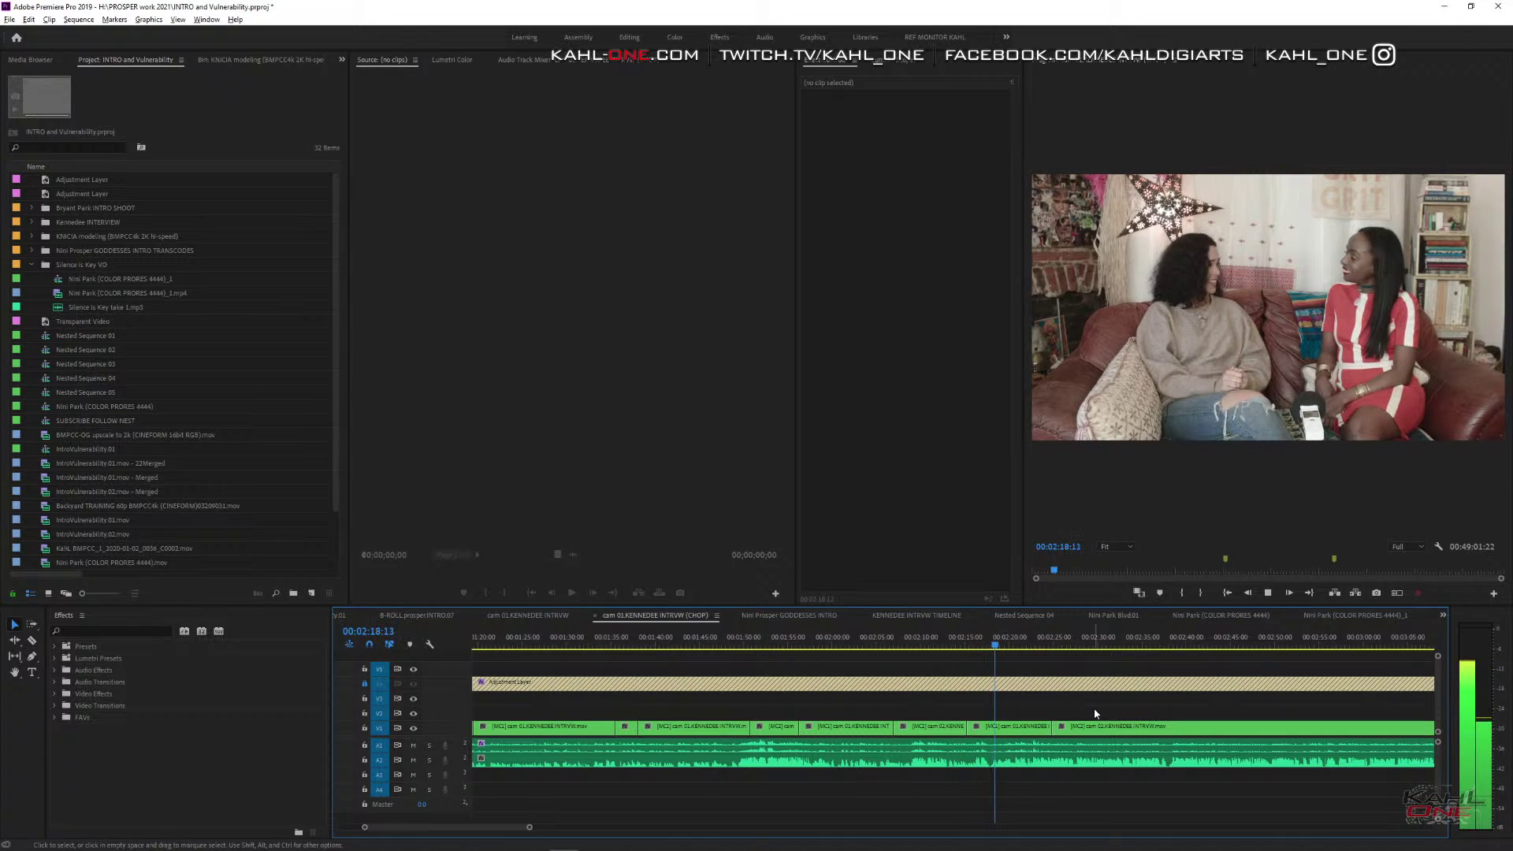
Replay the wide shot from about 00:02:14 and stop playback at 00:02:17:13.
click(1053, 645)
drag(1052, 645, 959, 639)
key(space)
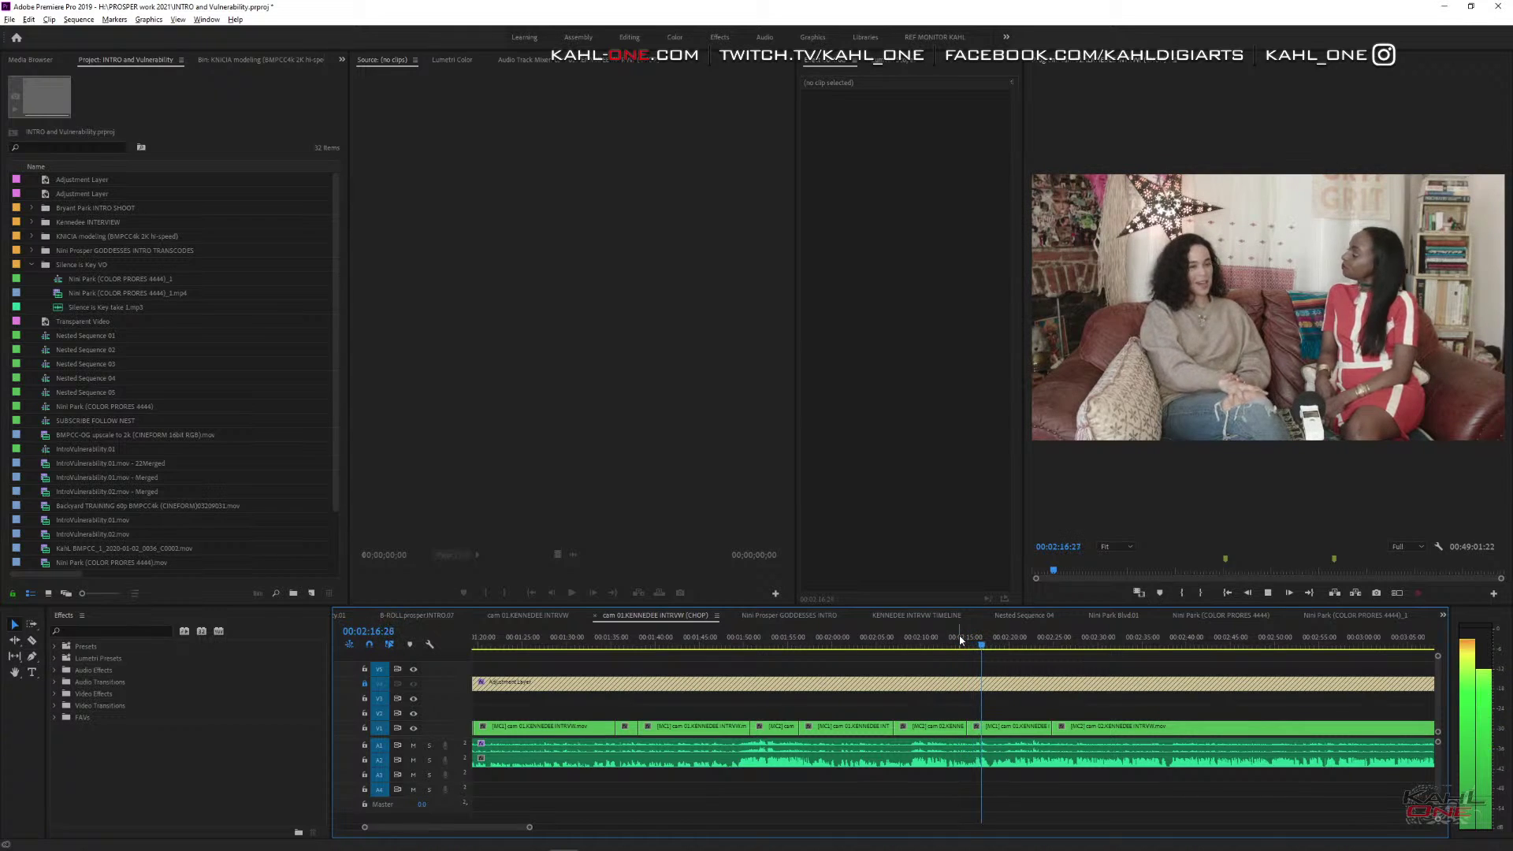
key(space)
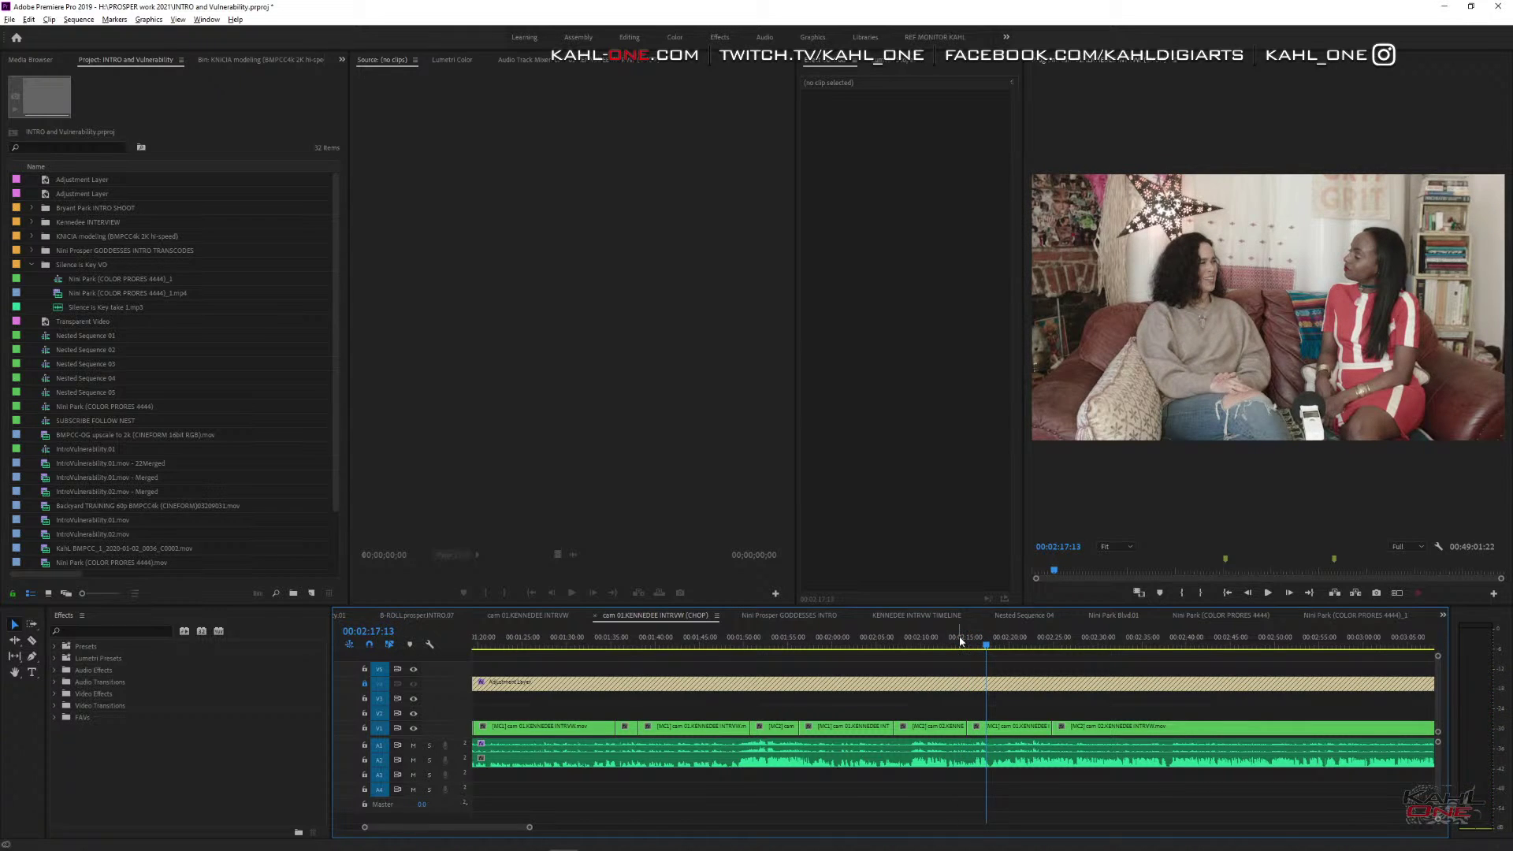
Split the interview video and audio at 00:02:17:13 and at the camera cut at 00:02:24:24.
click(998, 727)
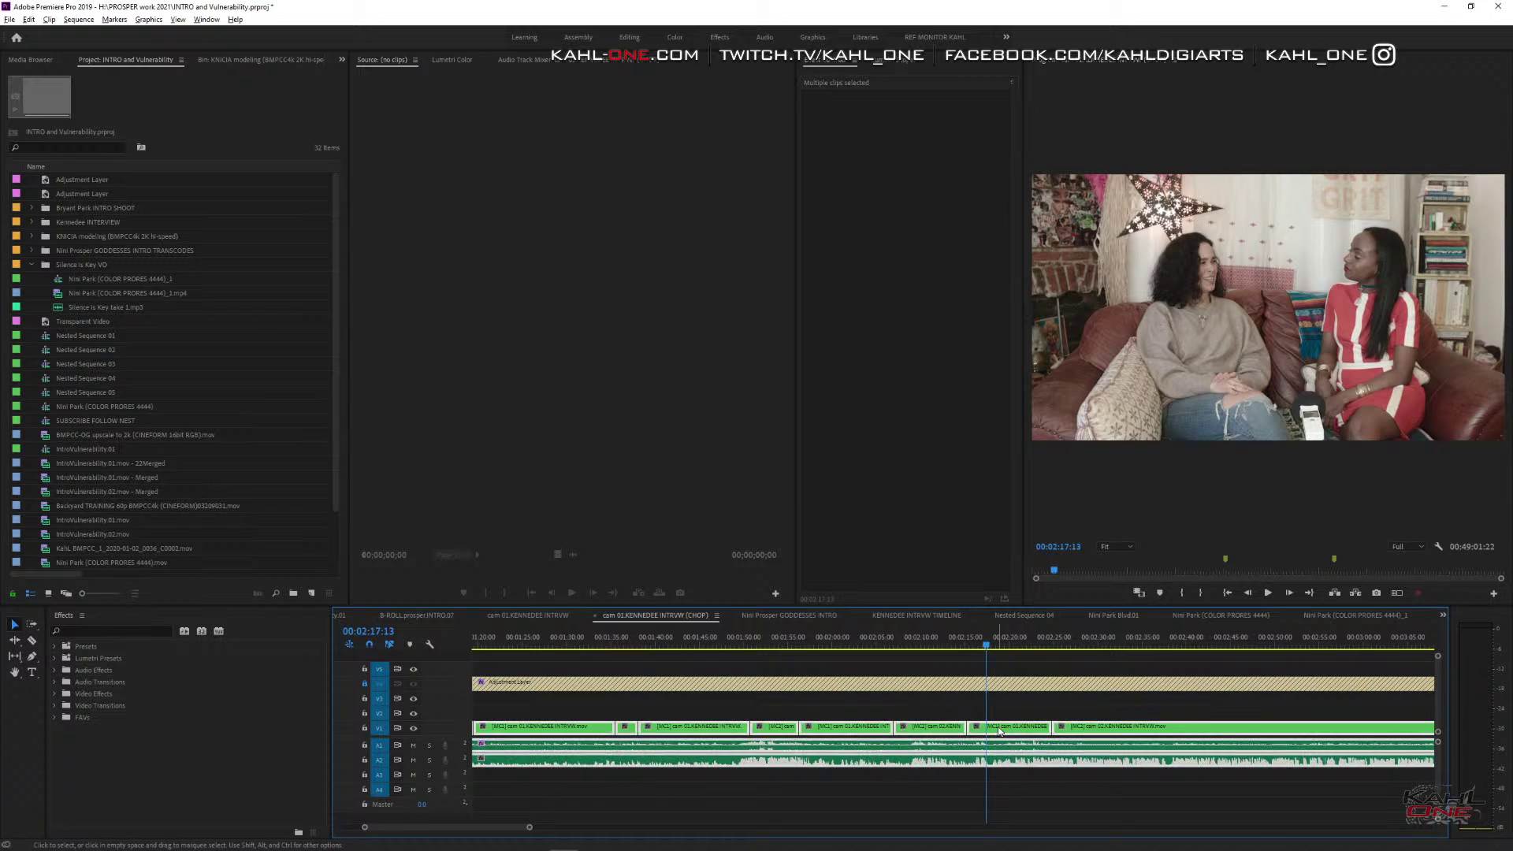
click(1055, 698)
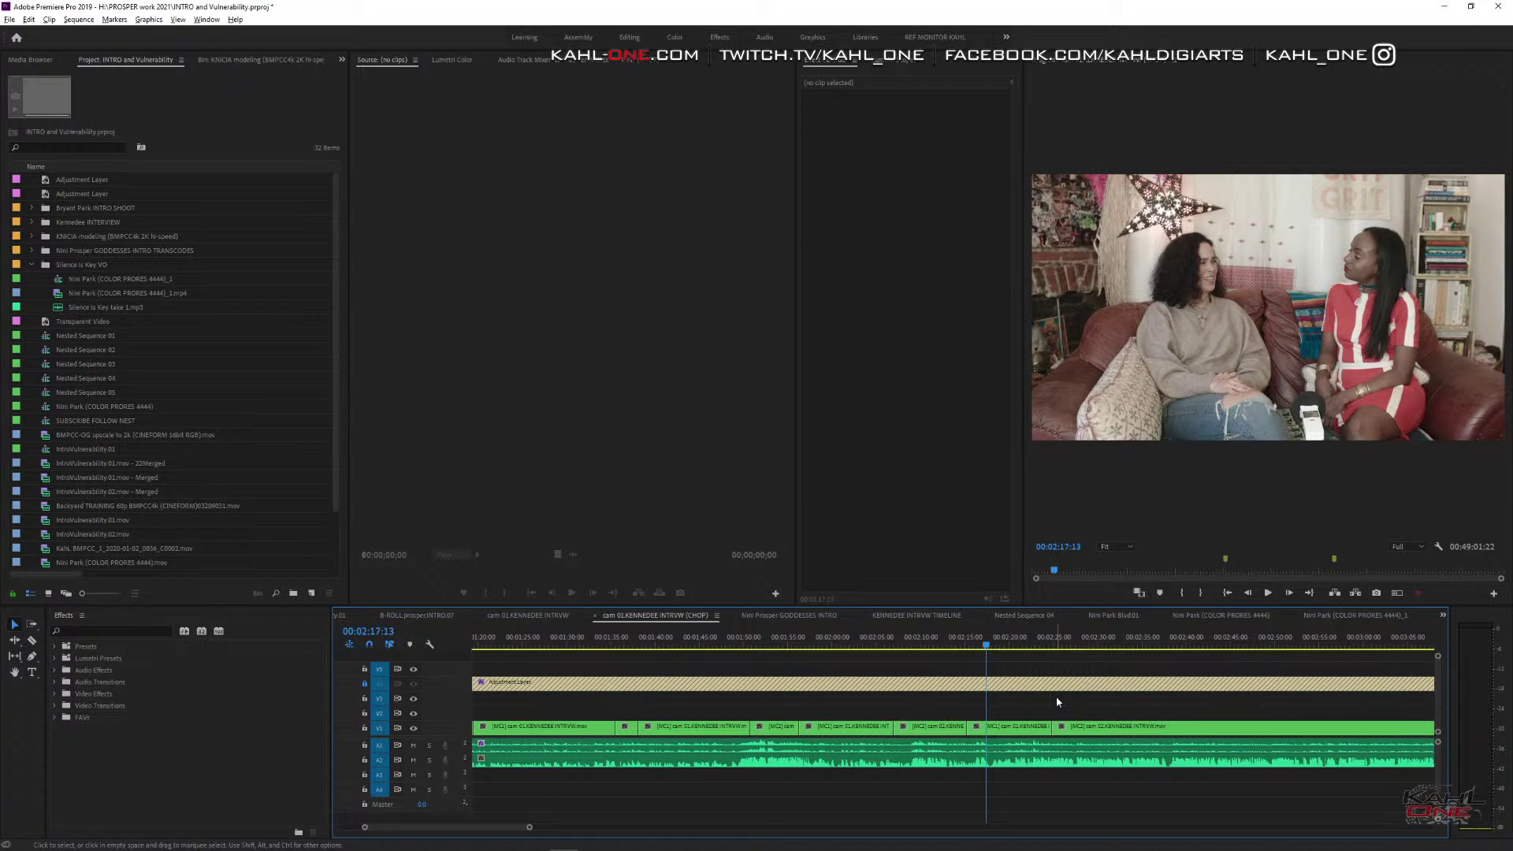
click(1006, 643)
key(Down)
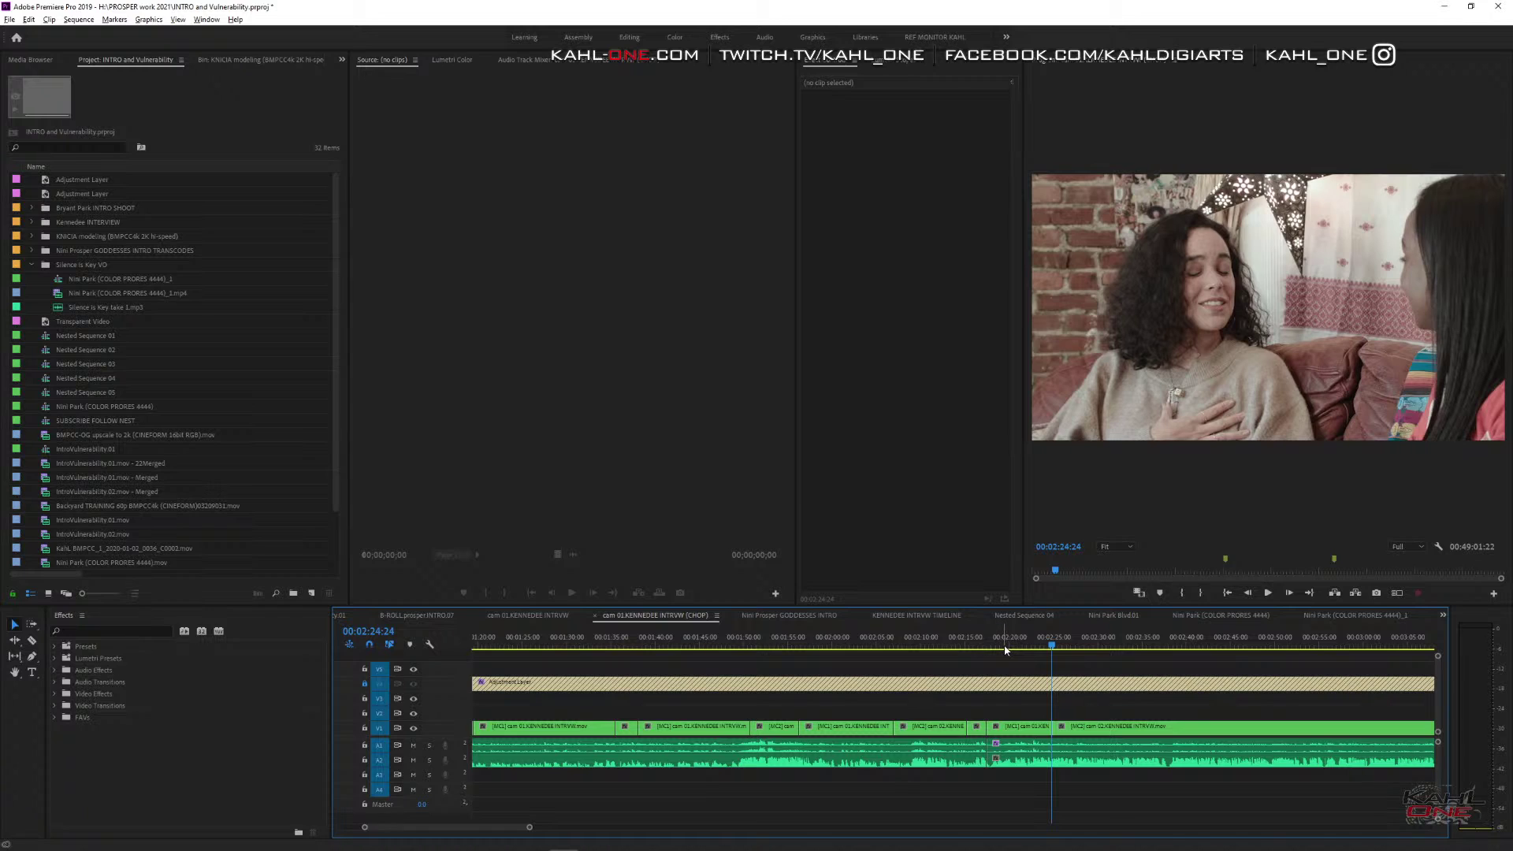
click(1016, 643)
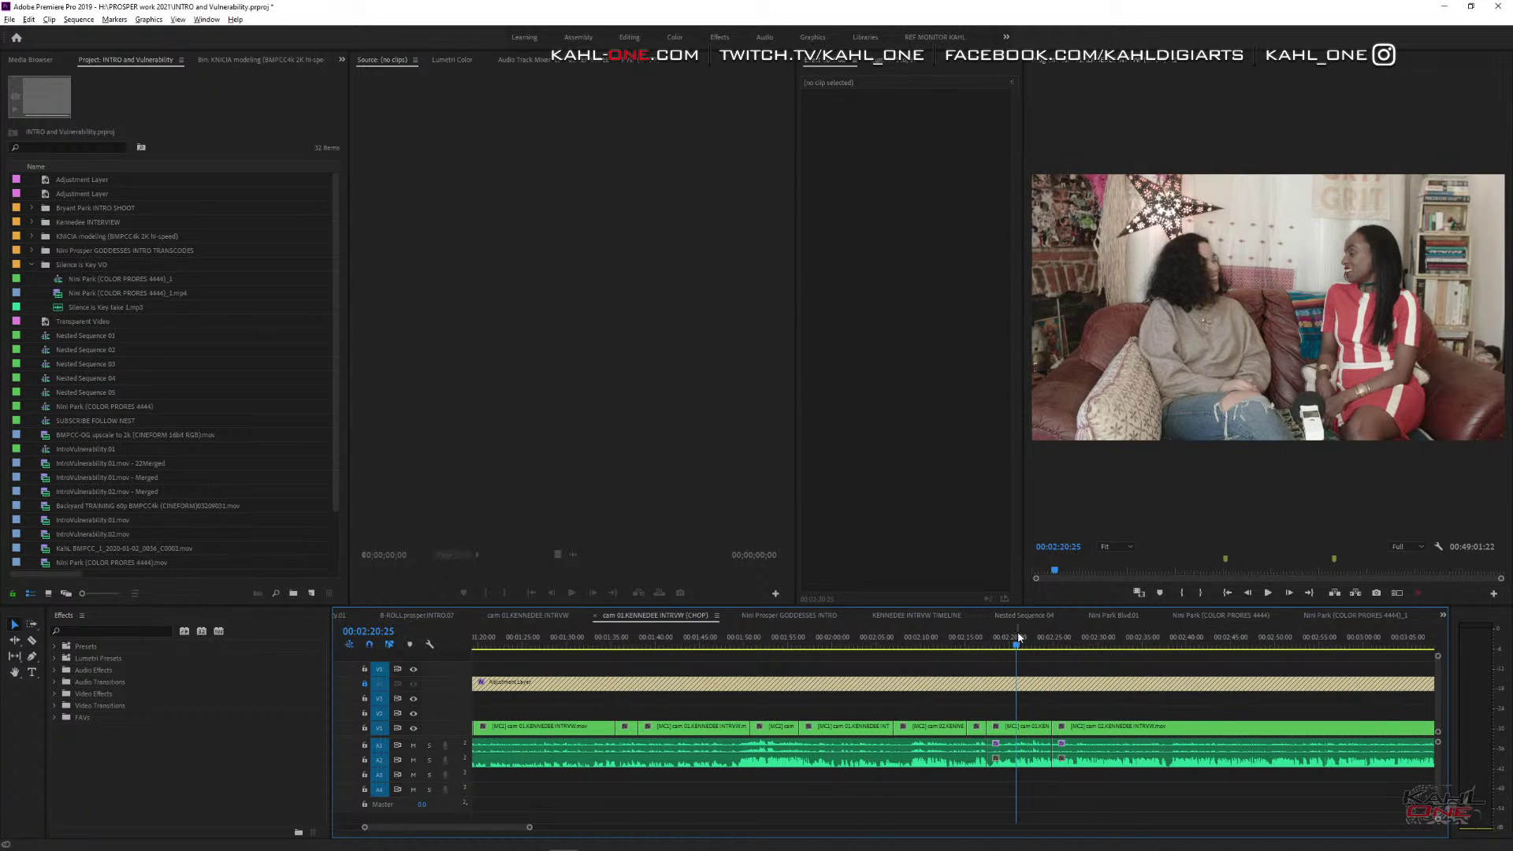
Assign the Mango label to the video and audio of the isolated segment from 00:02:17:13 to 00:02:24:24.
click(1007, 725)
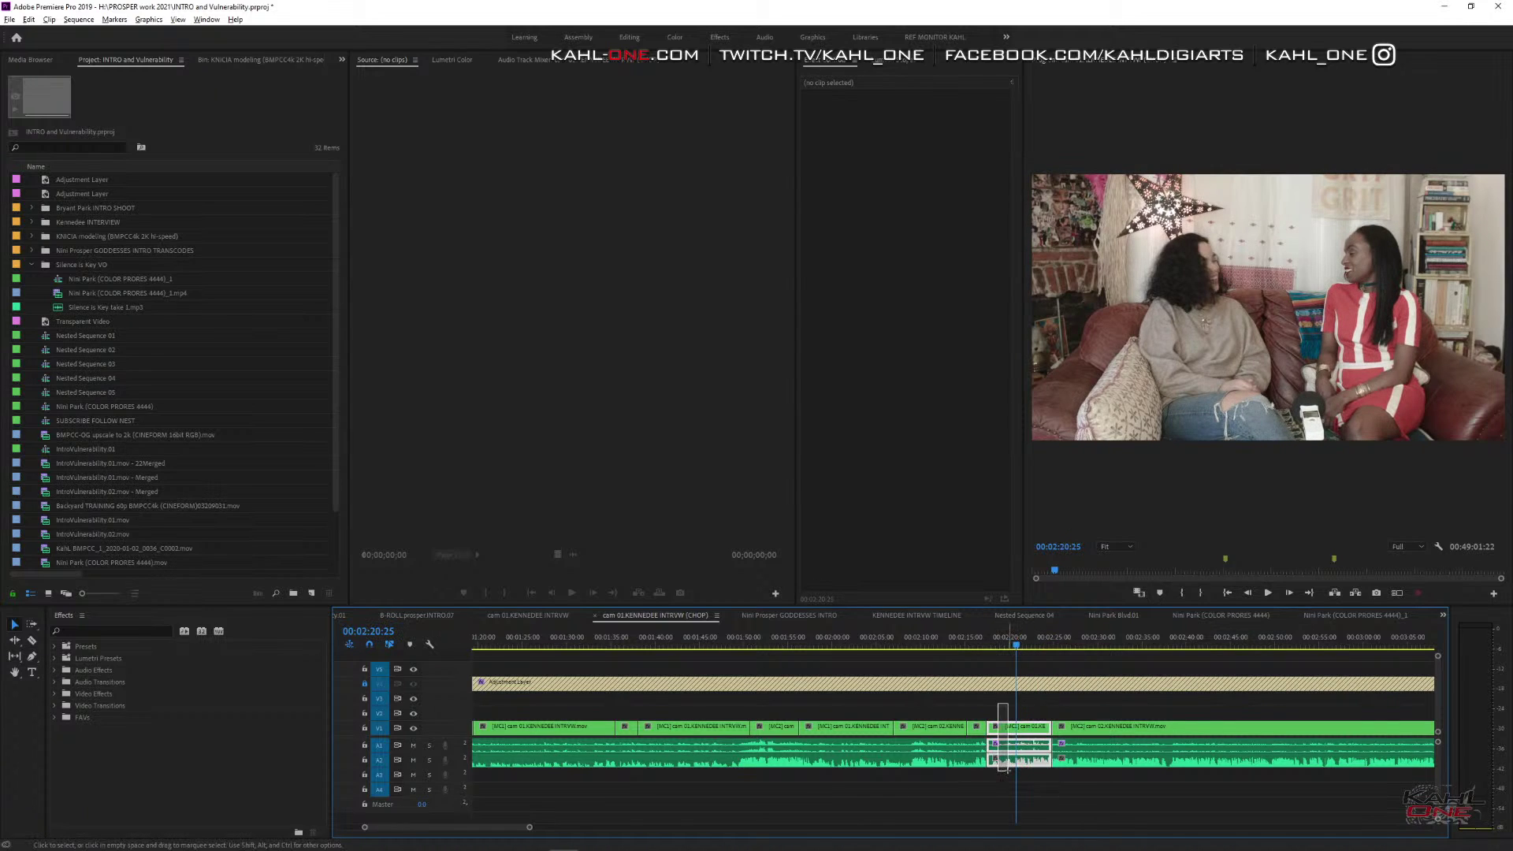
right_click(1034, 729)
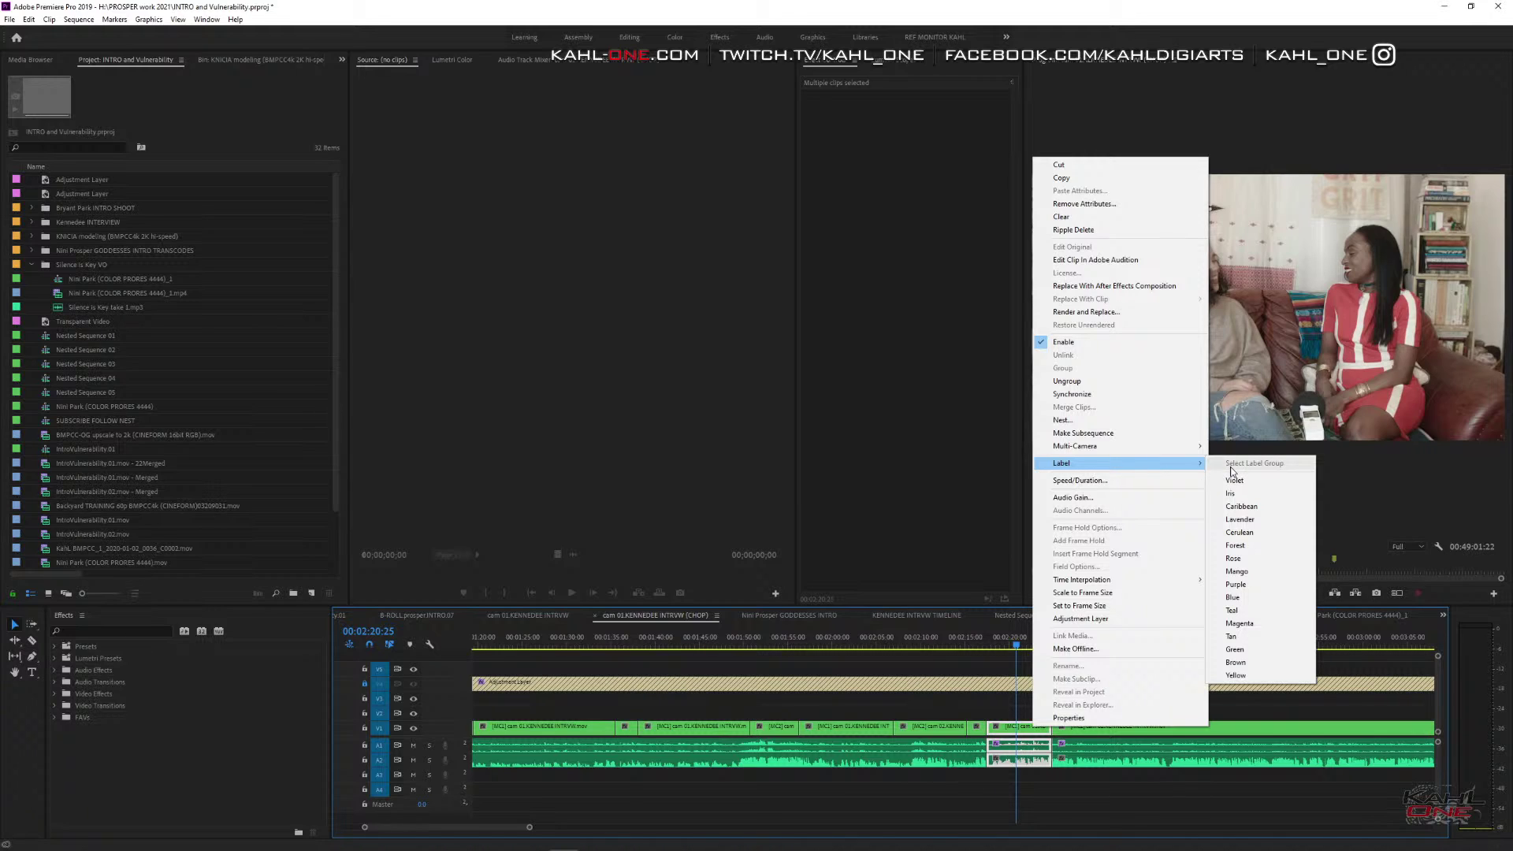
click(1246, 572)
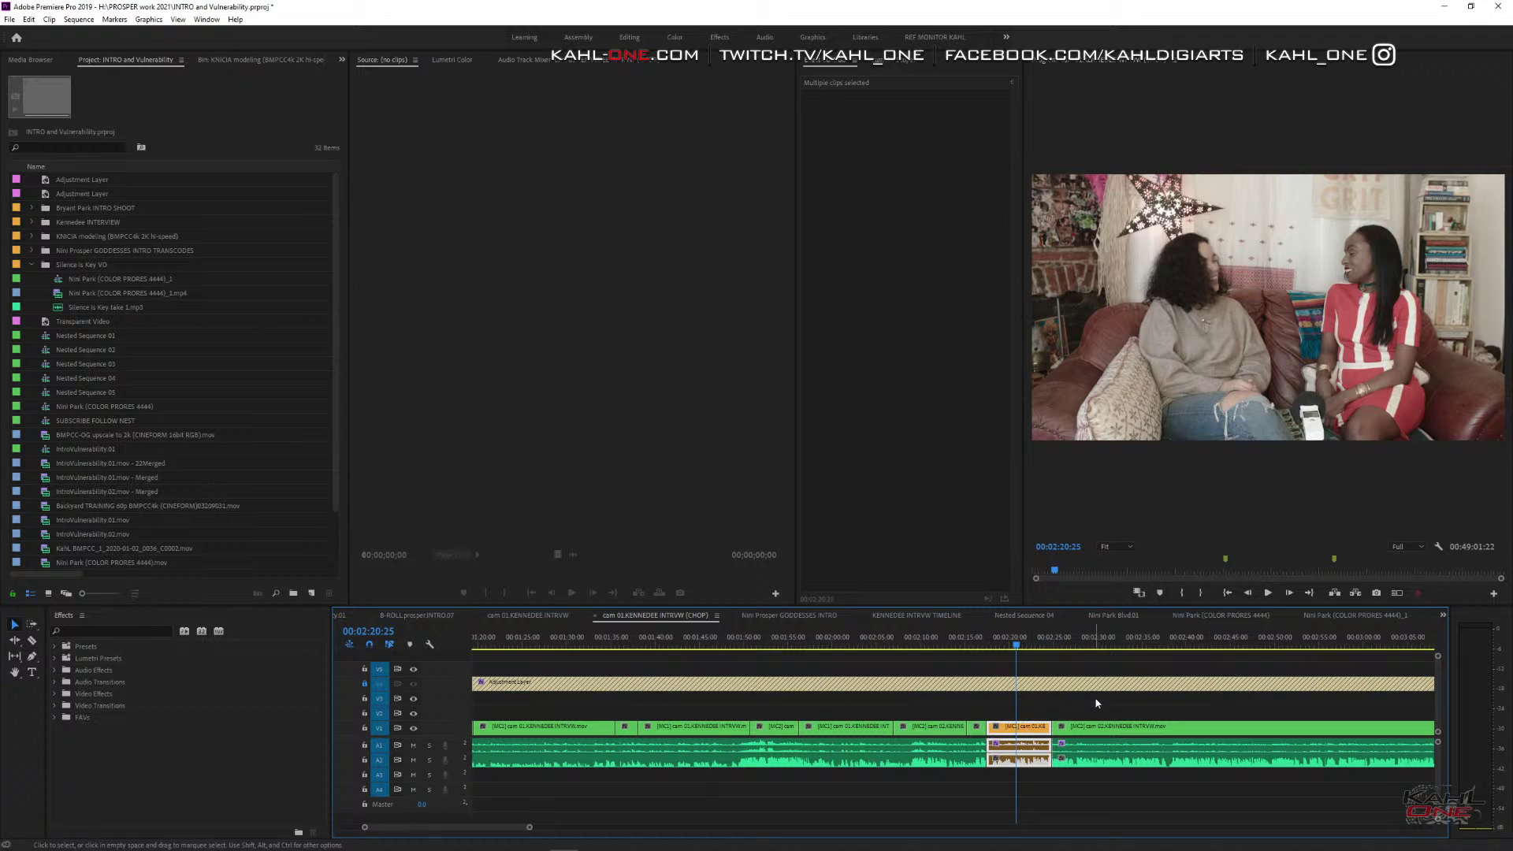
click(1127, 706)
Move the Mango-labelled segment's video up one track and save the project.
click(1045, 728)
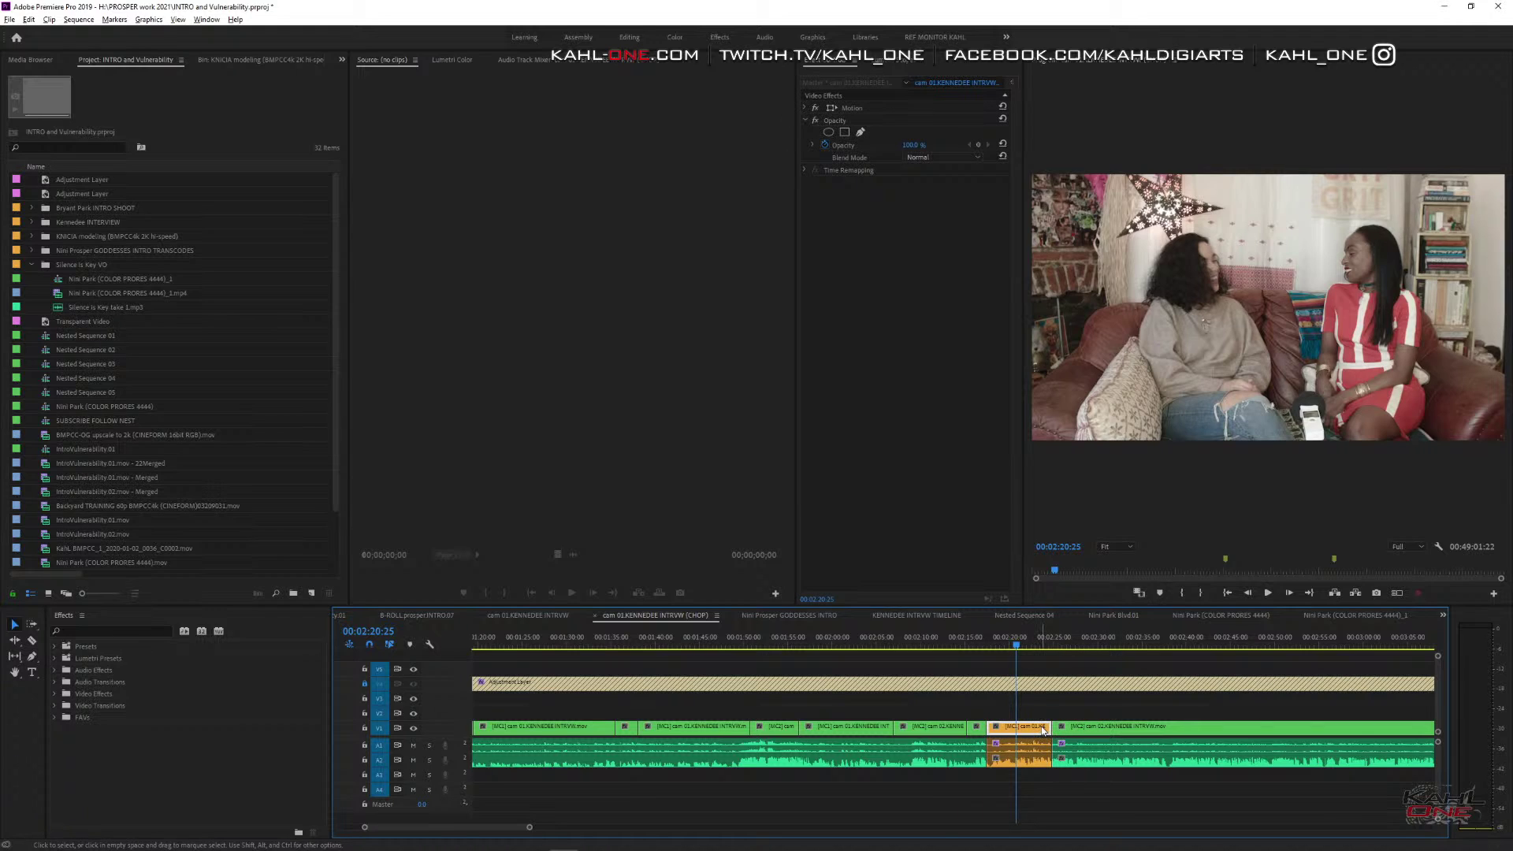
key(alt+Up)
click(1119, 700)
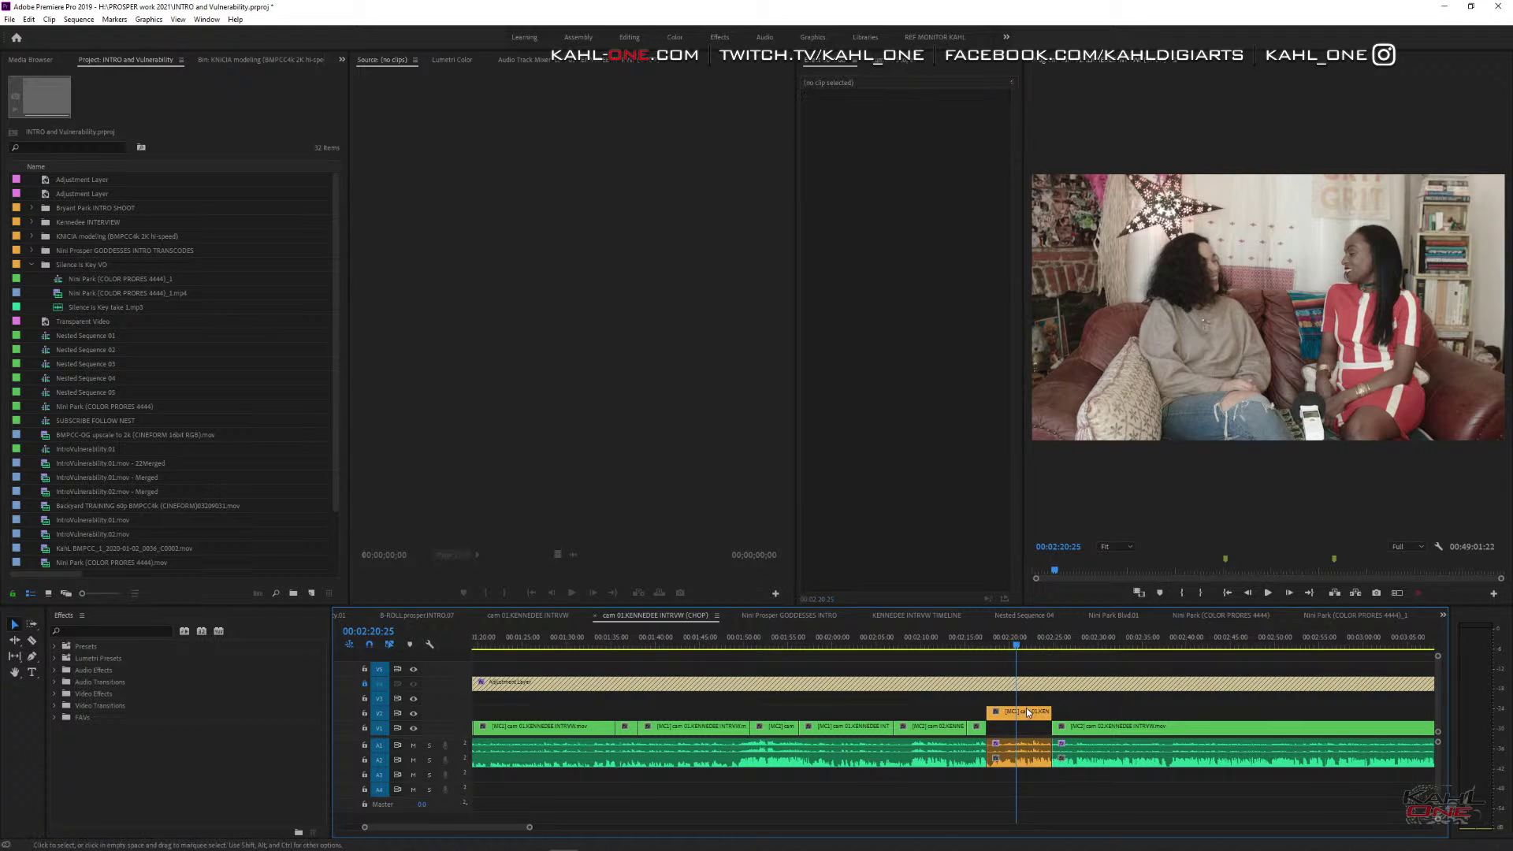
key(ctrl+s)
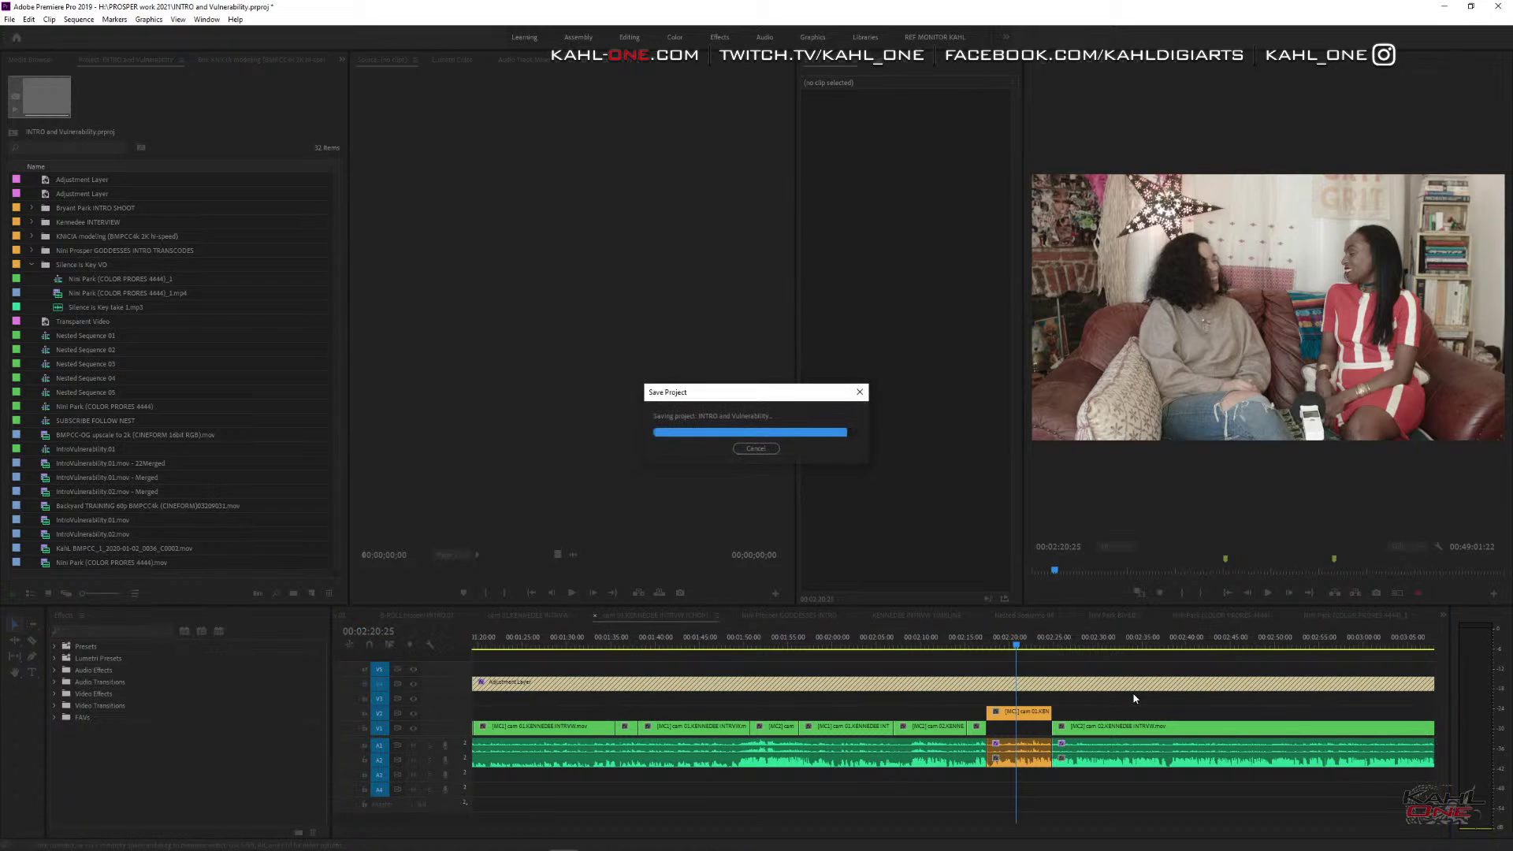
Play the interview from 00:02:16:09 through the labelled segment to about 00:03:57:15.
key(minus)
key(minus)
key(minus)
key(equal)
key(equal)
key(equal)
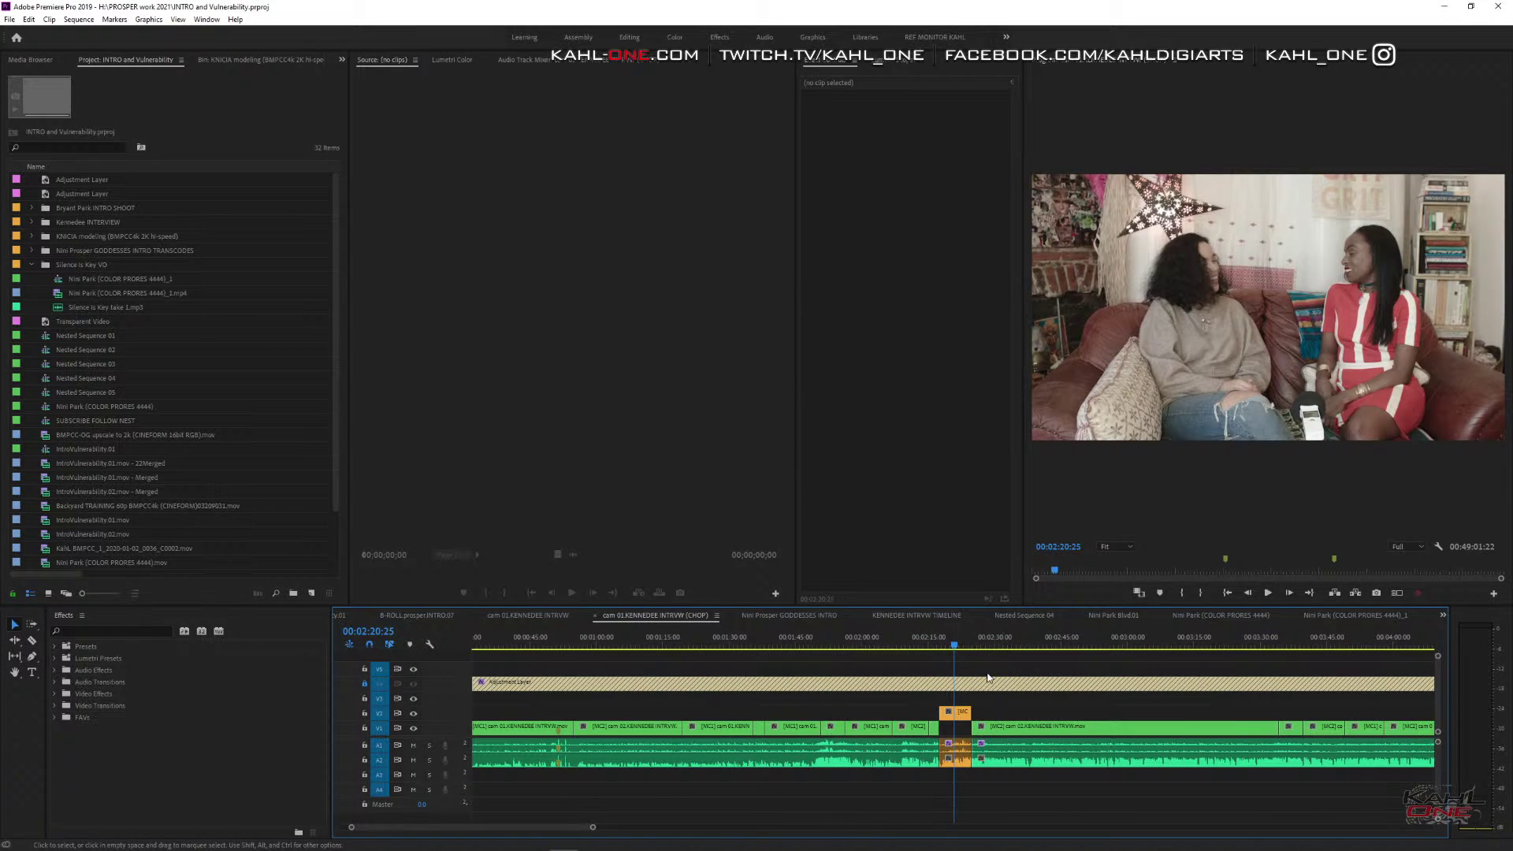
click(934, 646)
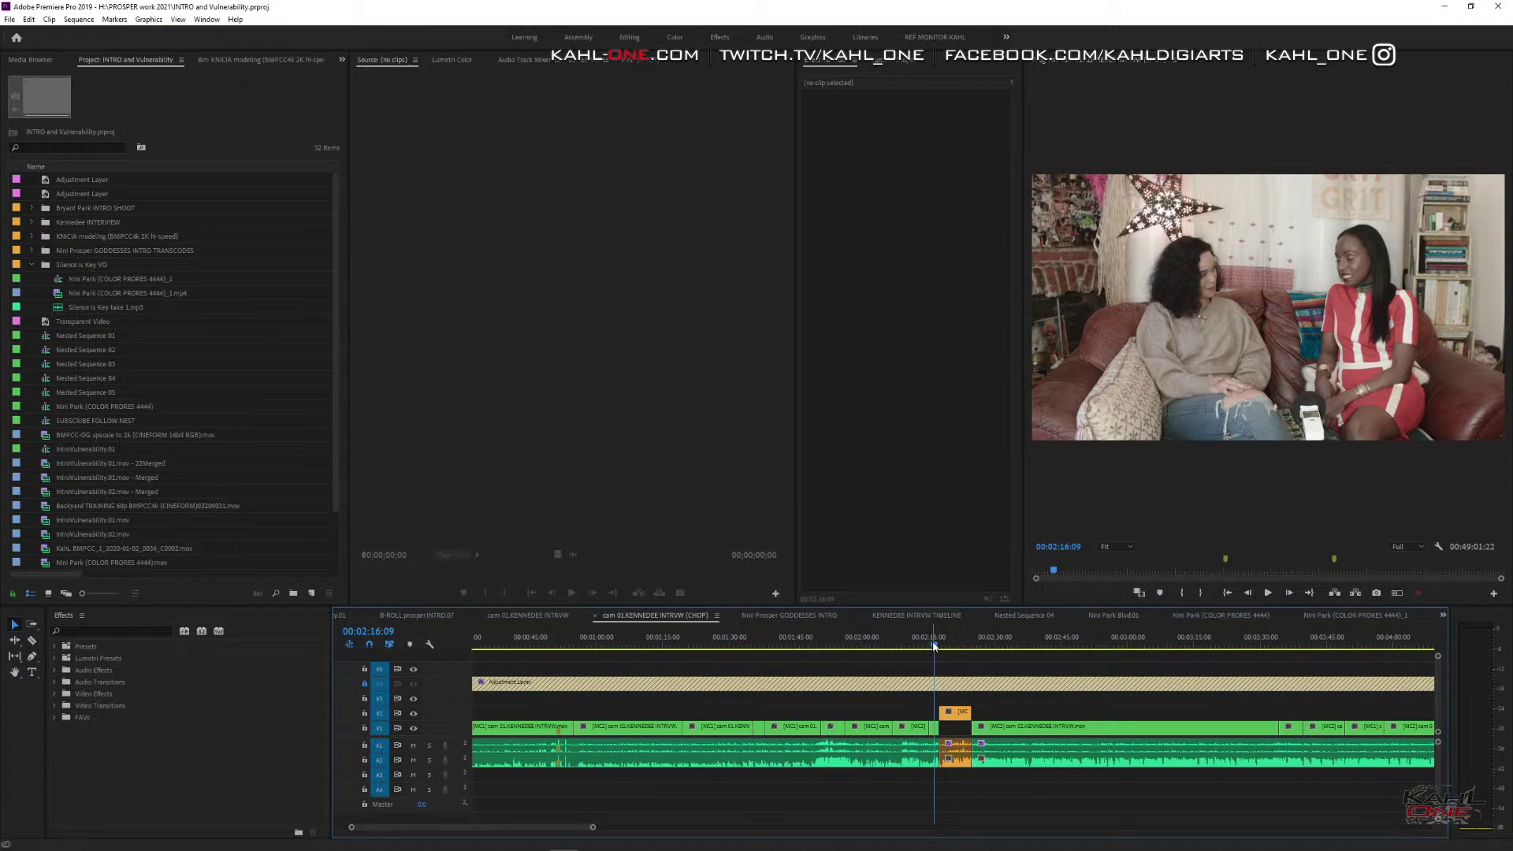
key(space)
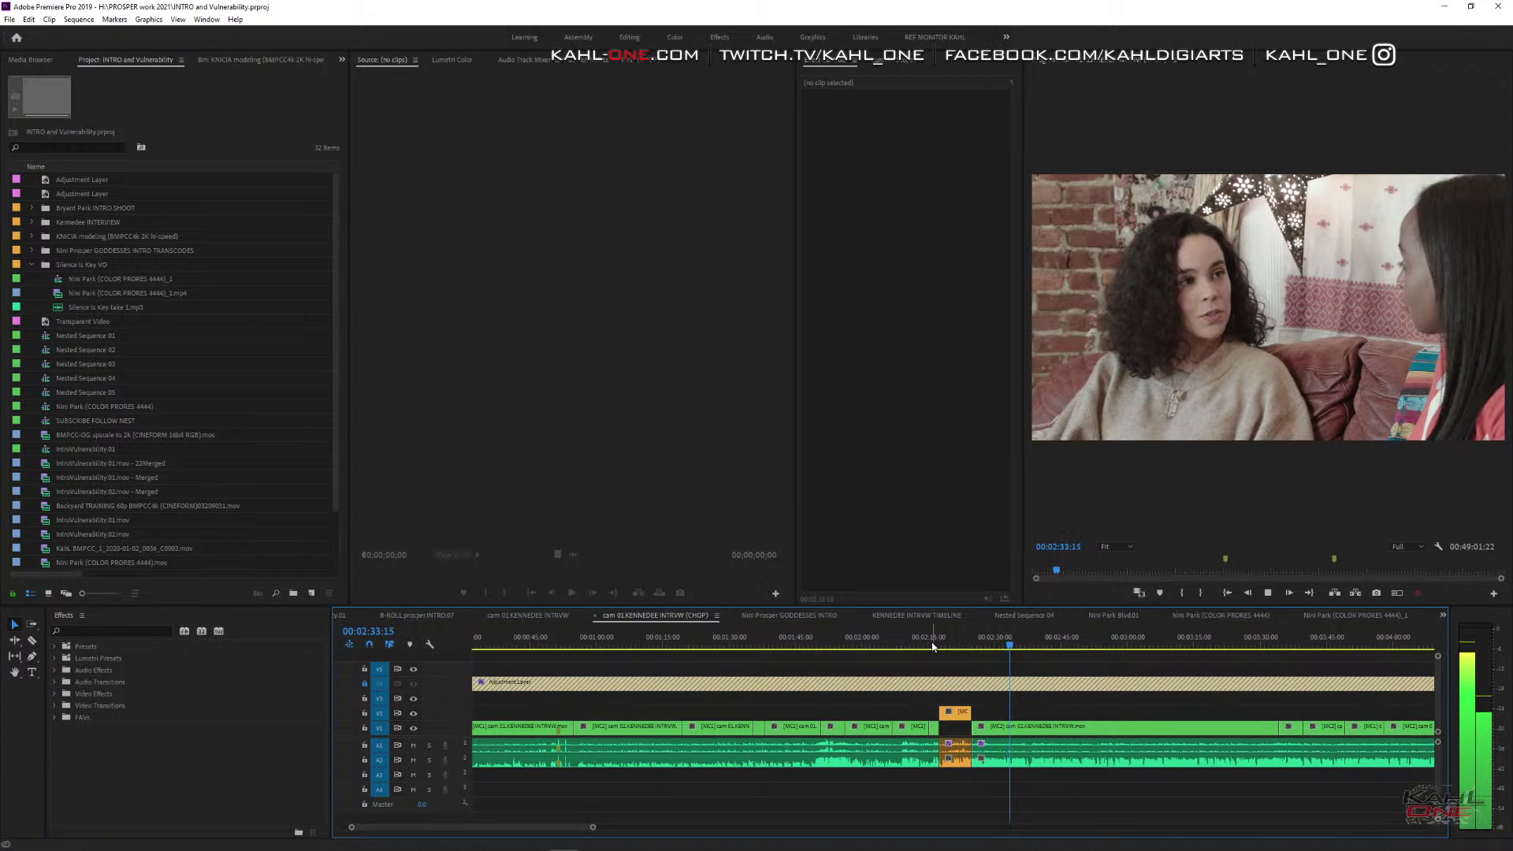
mouse_move(1114, 841)
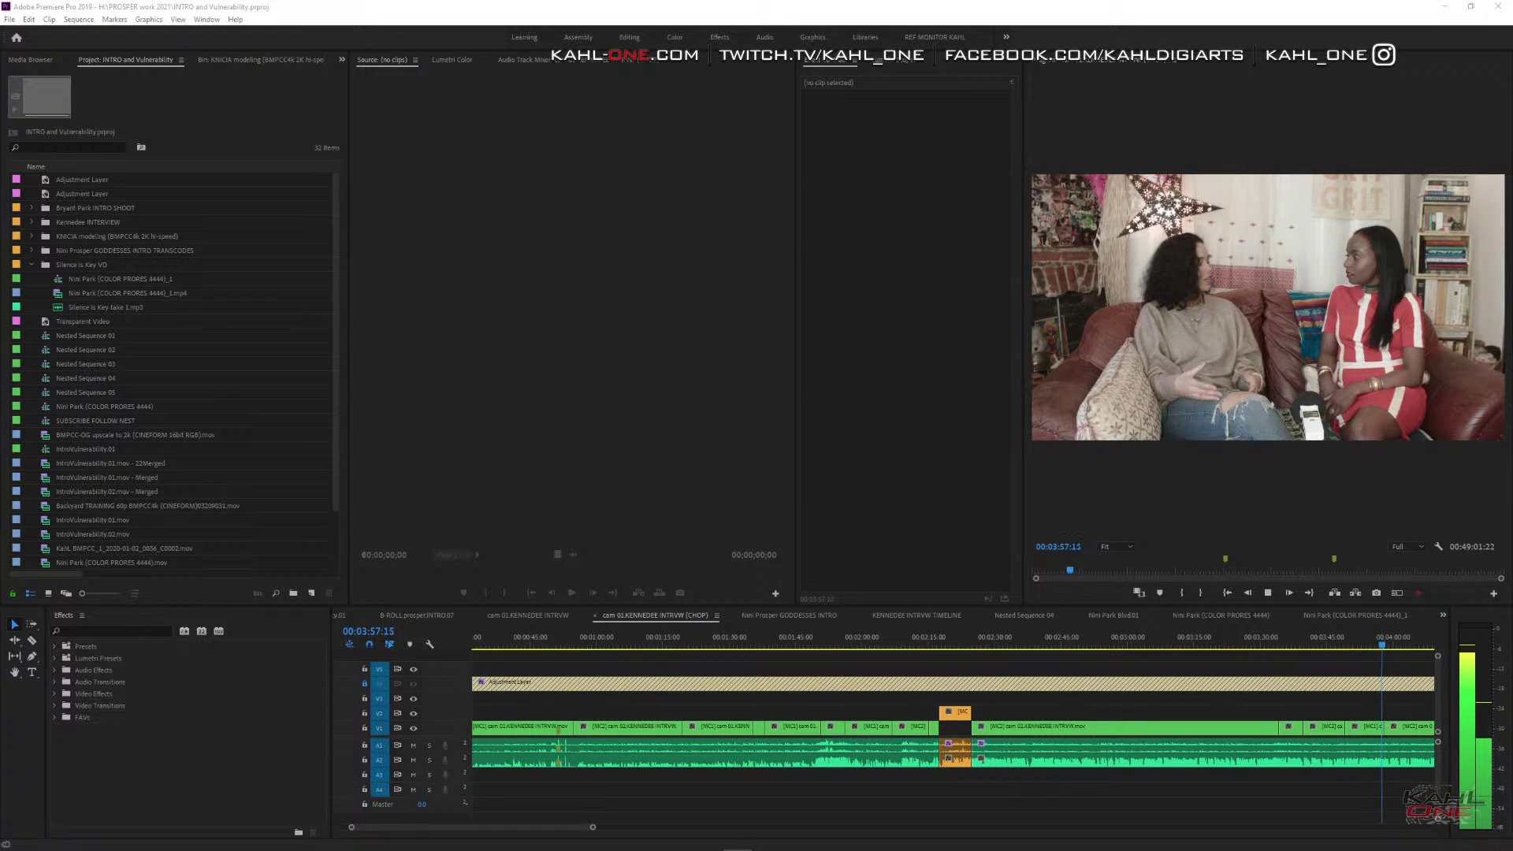
Continue playing the interview with the timeline zoomed out and stop at 00:05:02:16.
key(minus)
key(minus)
key(minus)
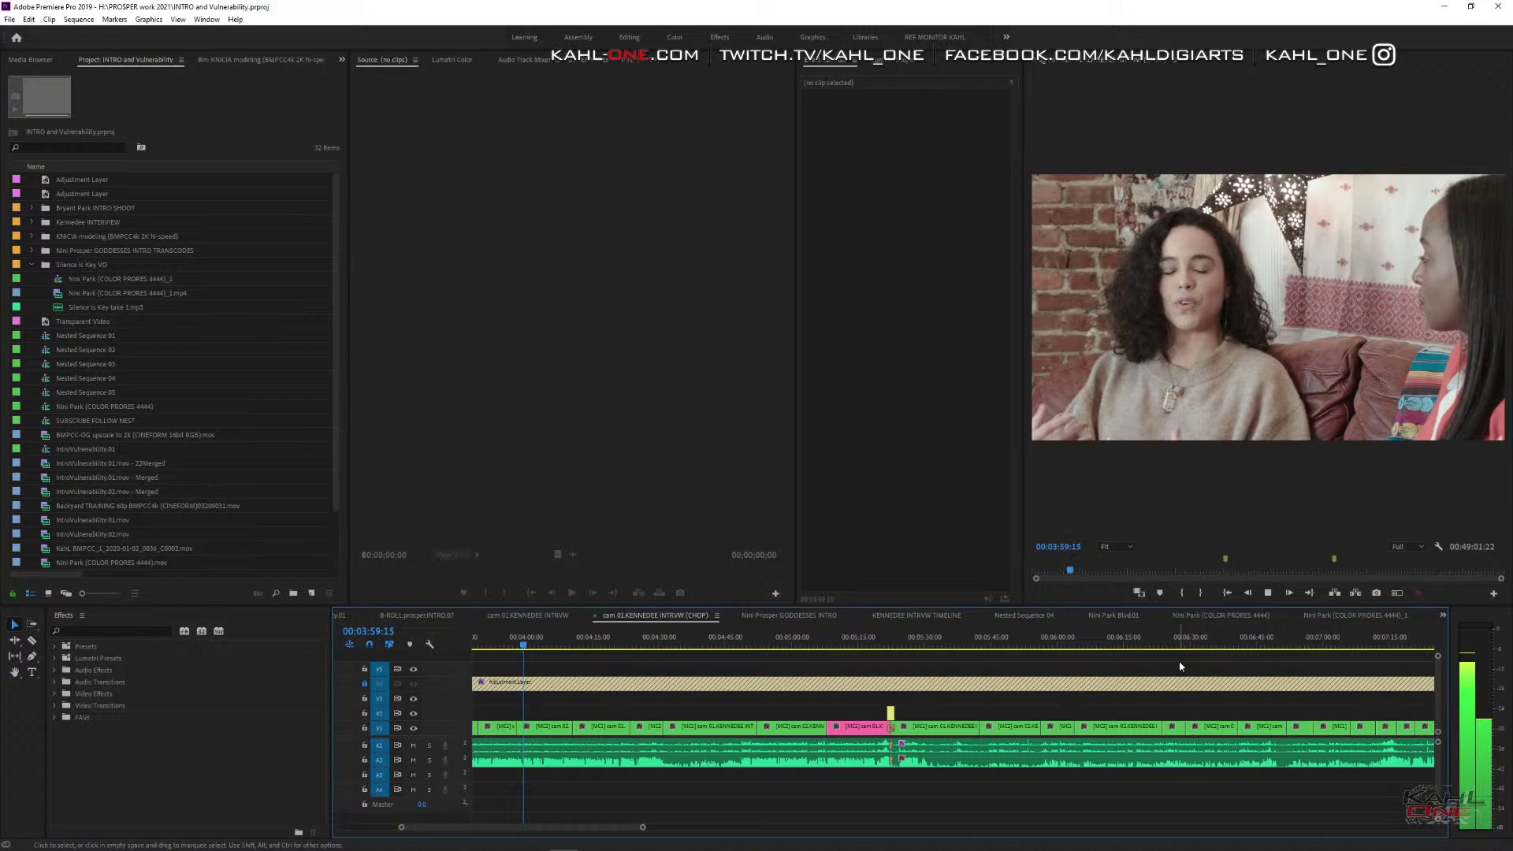
key(minus)
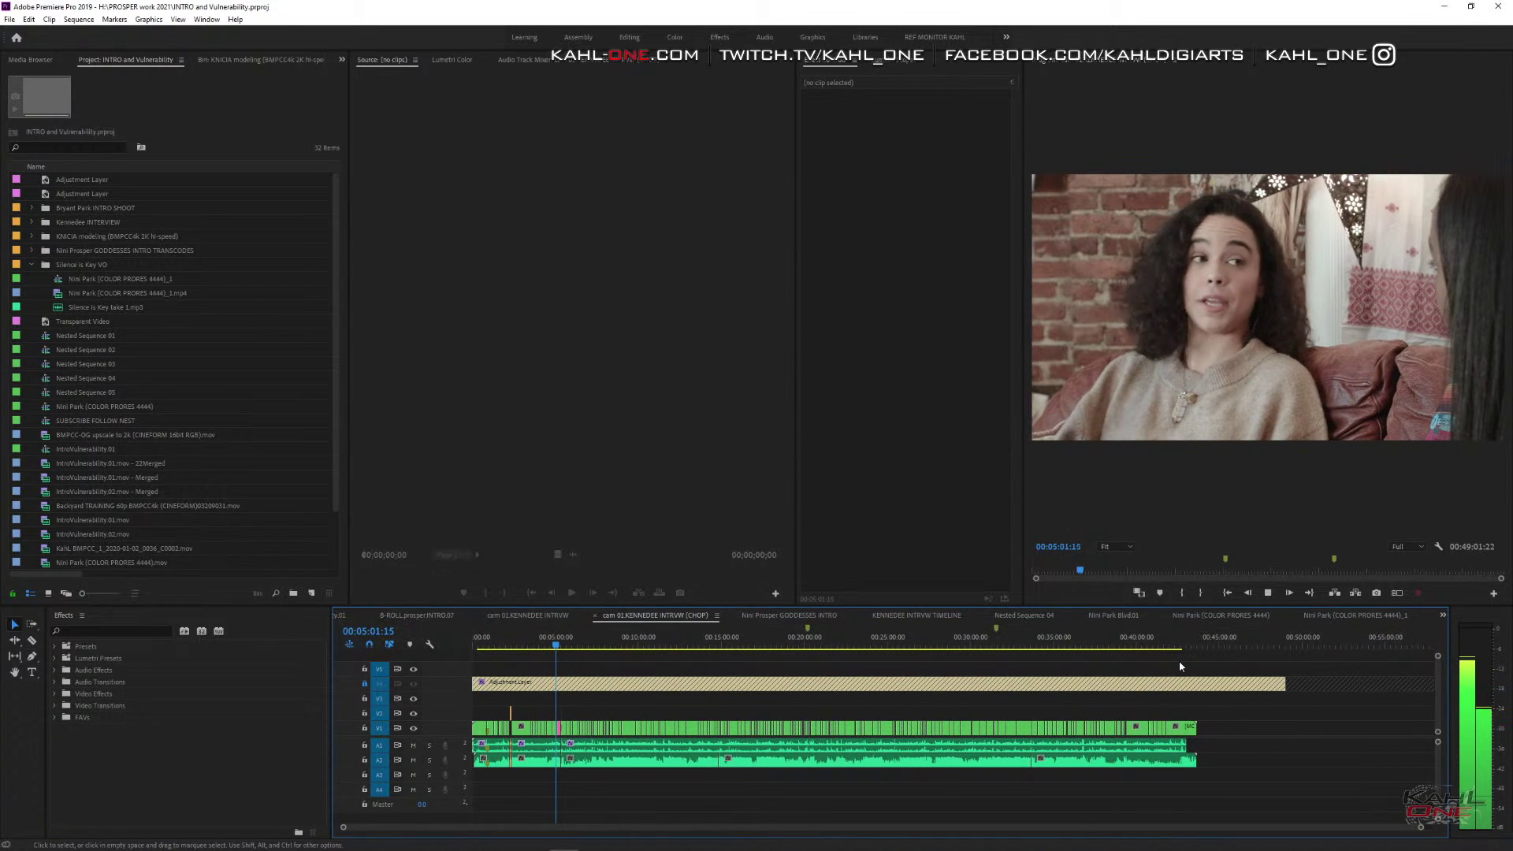
key(space)
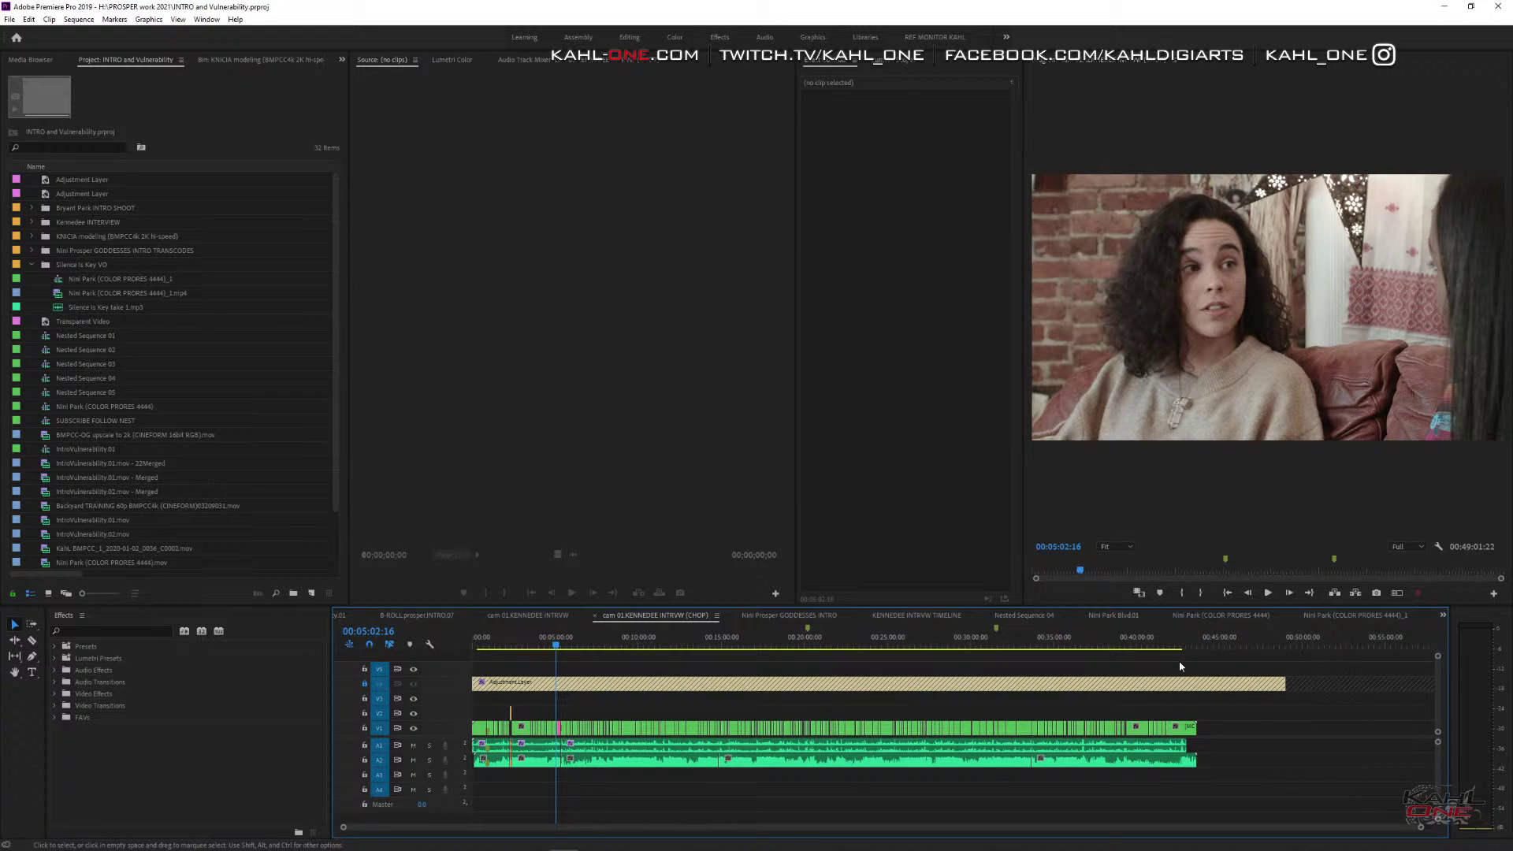
Return to 00:04:30:29 and play the interview up to the magenta clip at 00:05:08:21.
key(equal)
key(equal)
key(equal)
key(equal)
key(equal)
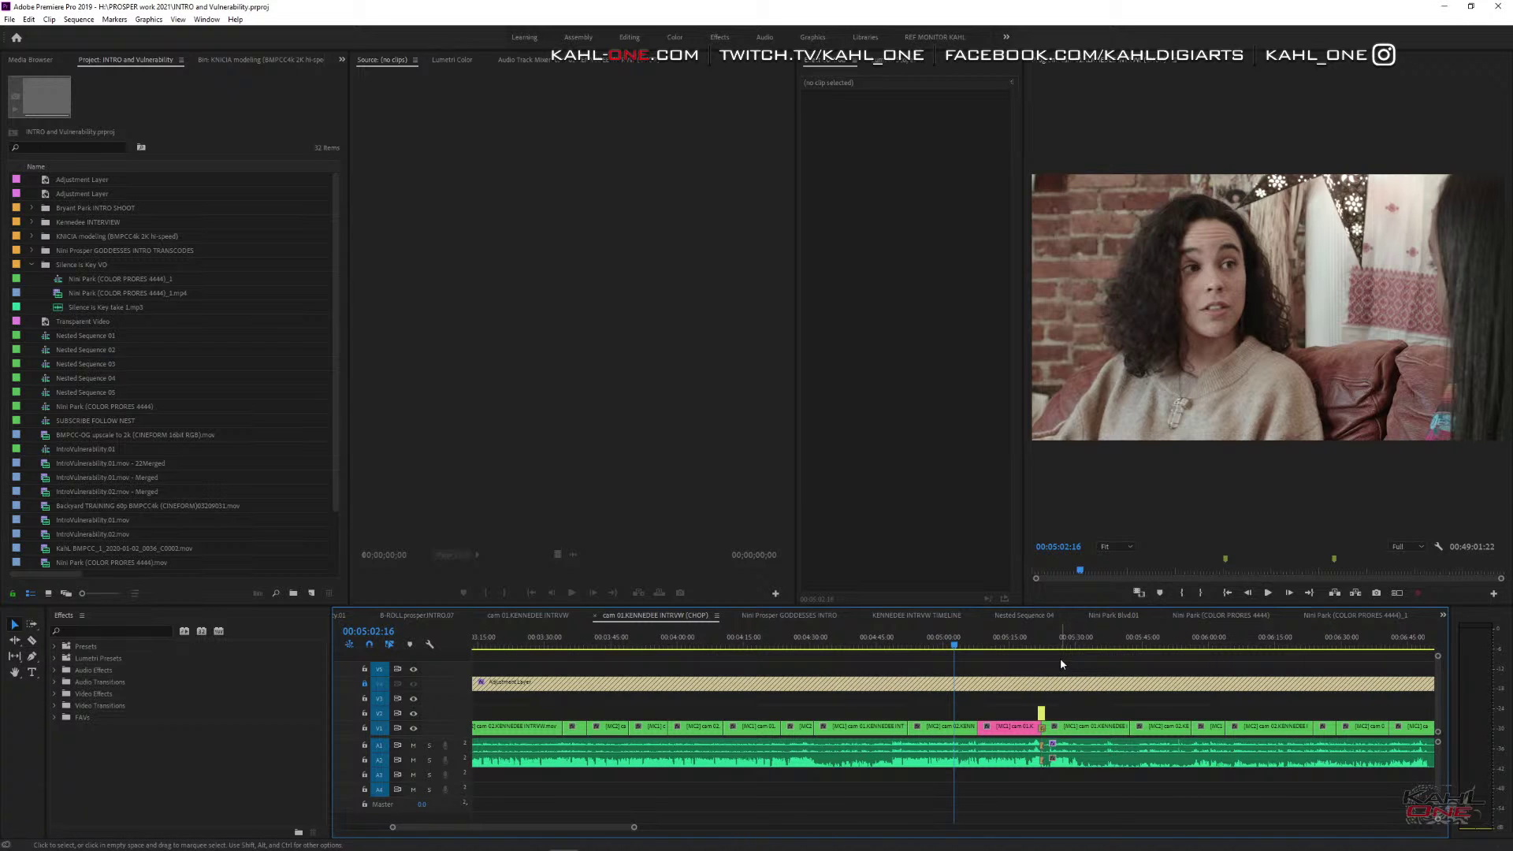
drag(955, 656, 817, 654)
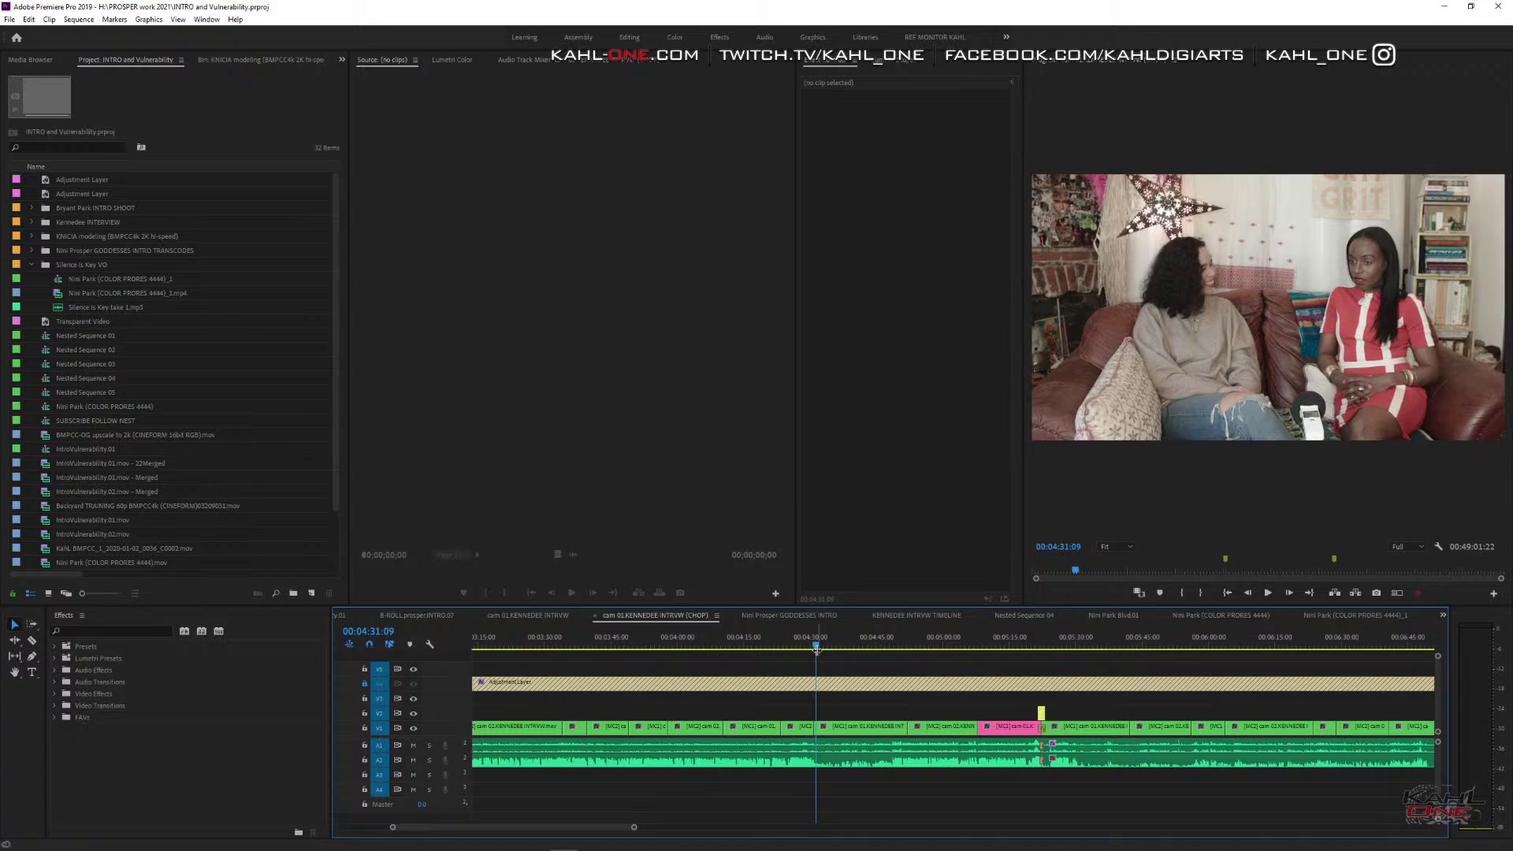
drag(817, 648, 815, 648)
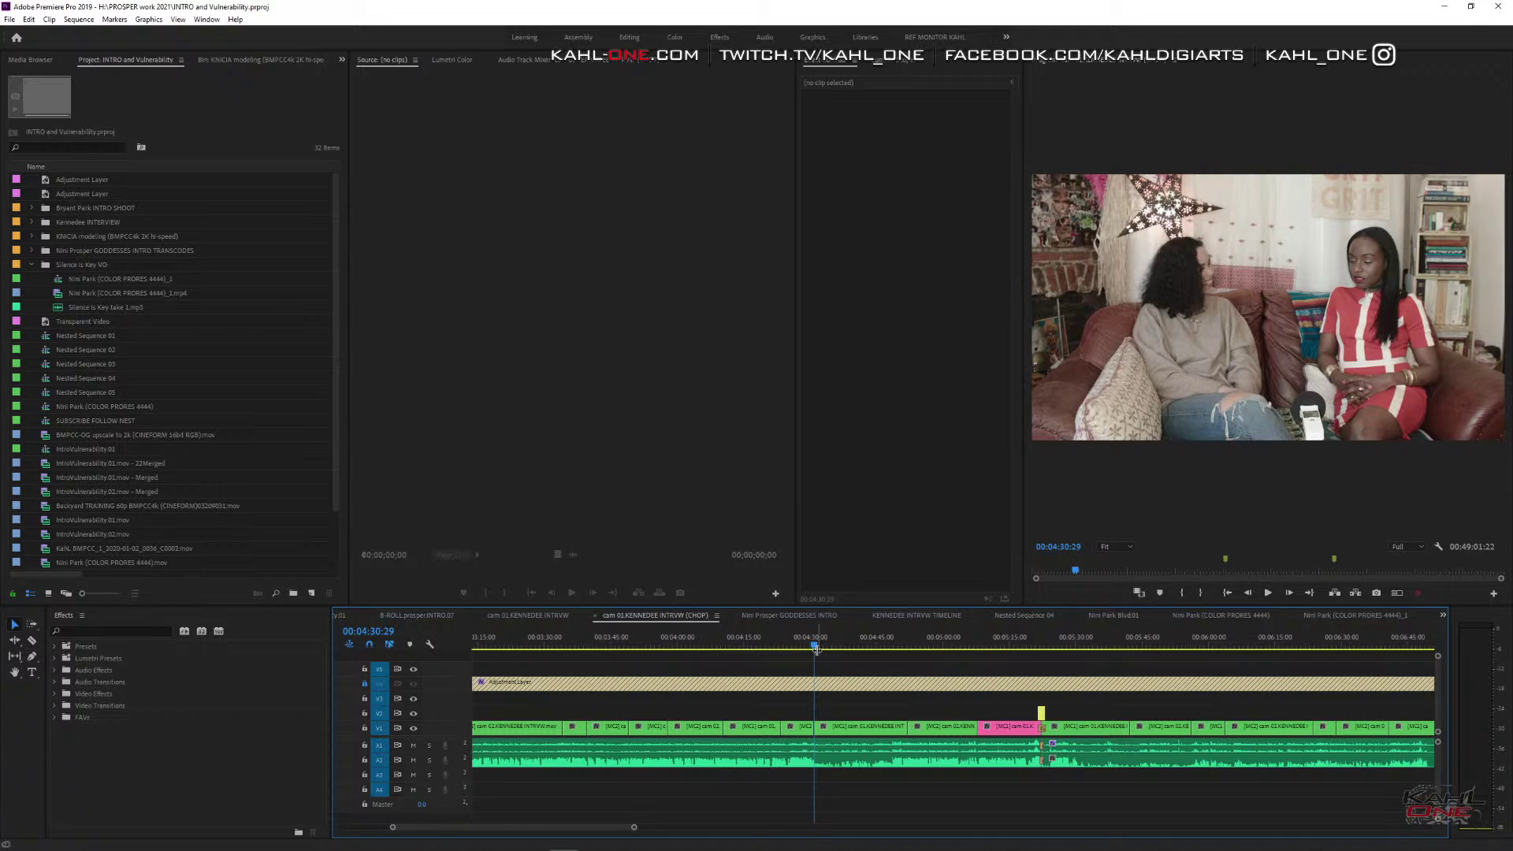
key(space)
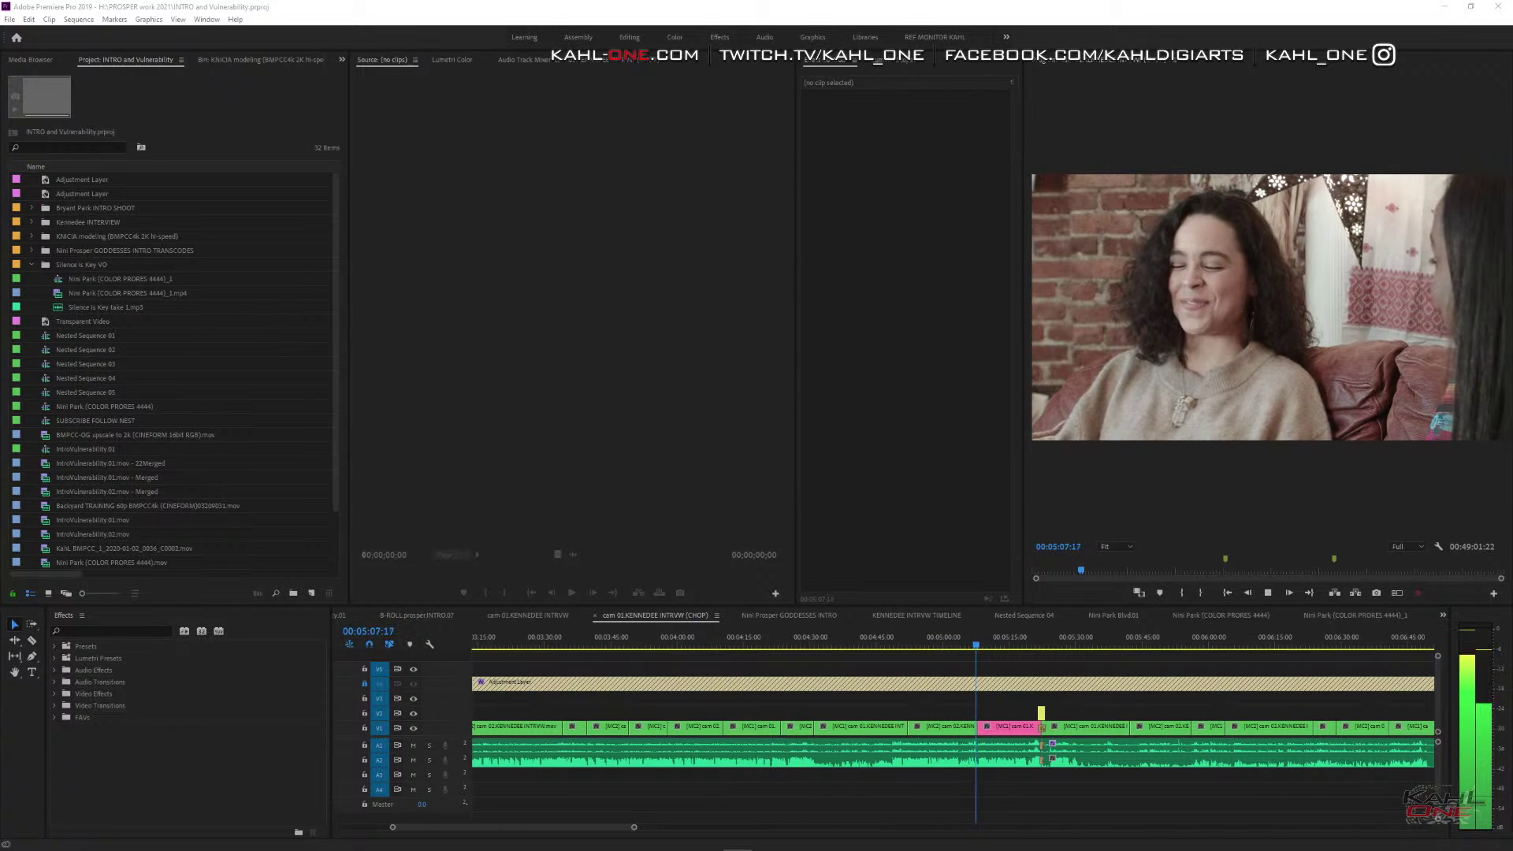
click(1051, 675)
key(space)
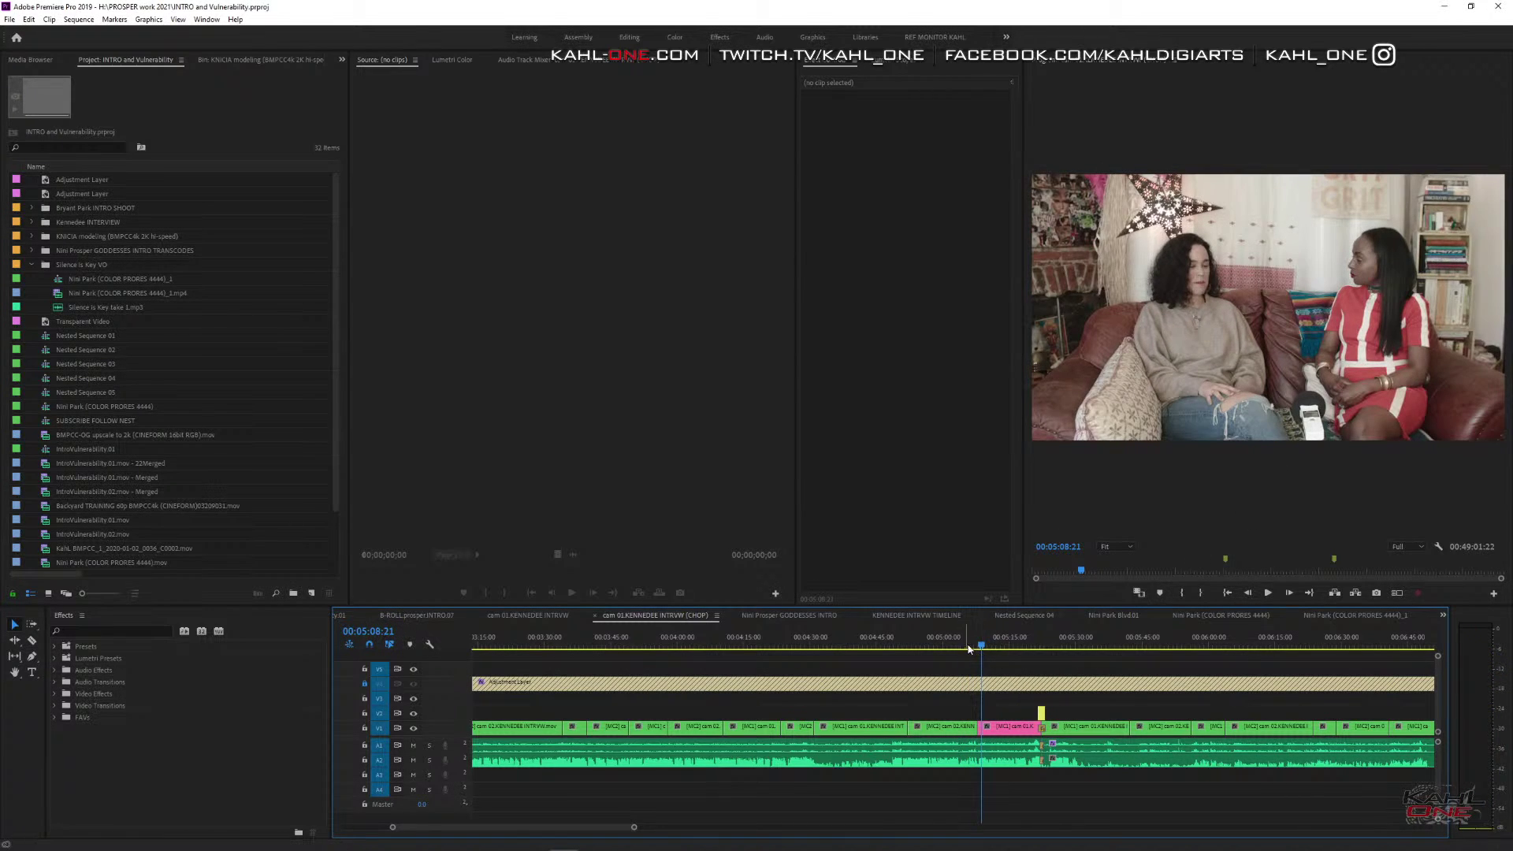
Replay the wide shot from 00:04:30:29 to 00:04:32:19 and set the playhead back to 00:04:30:29.
drag(973, 646, 814, 669)
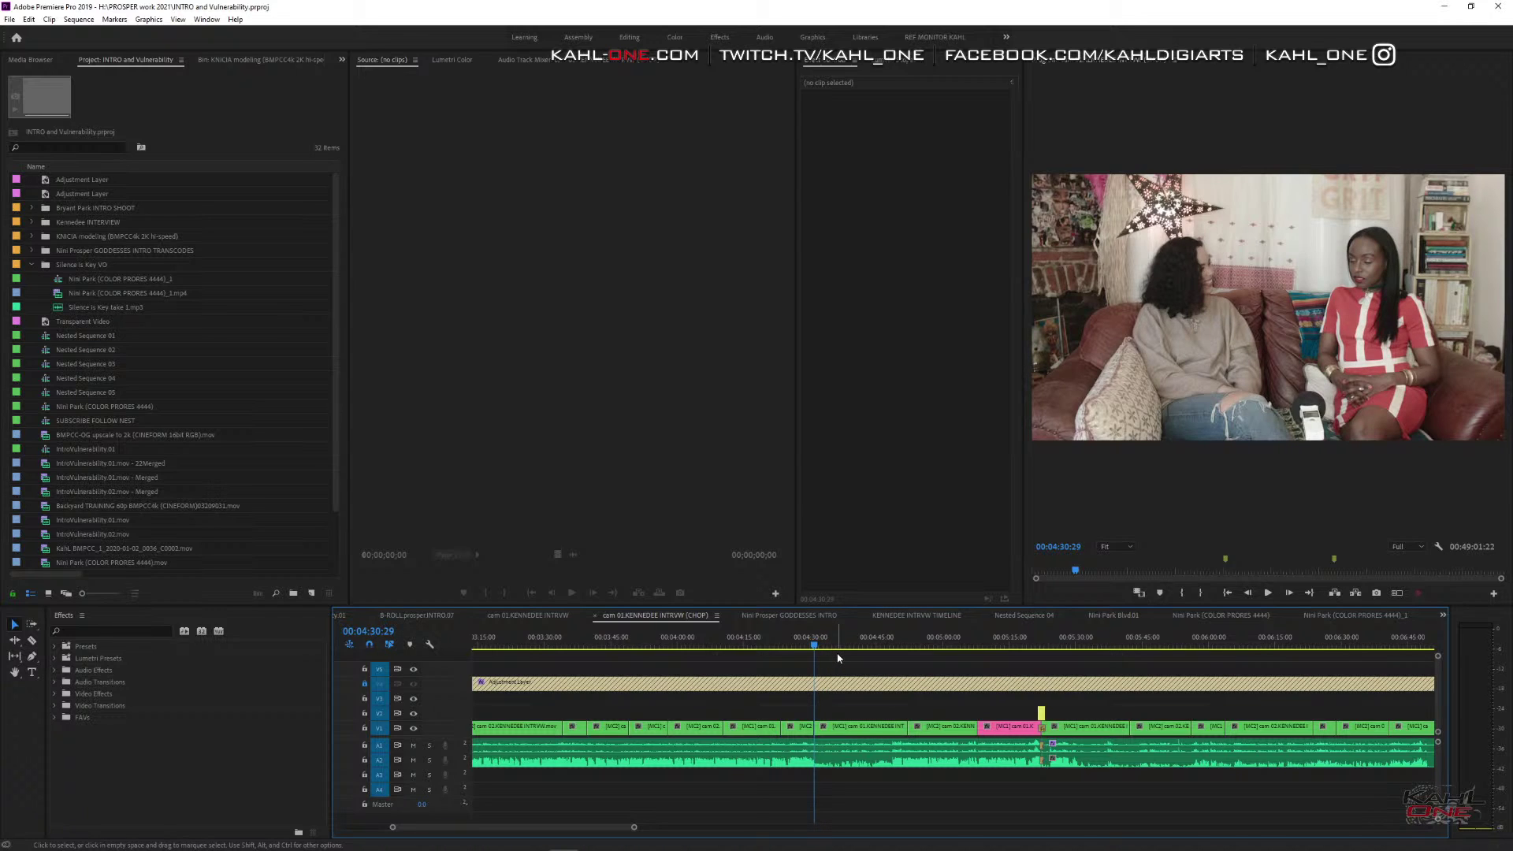
key(space)
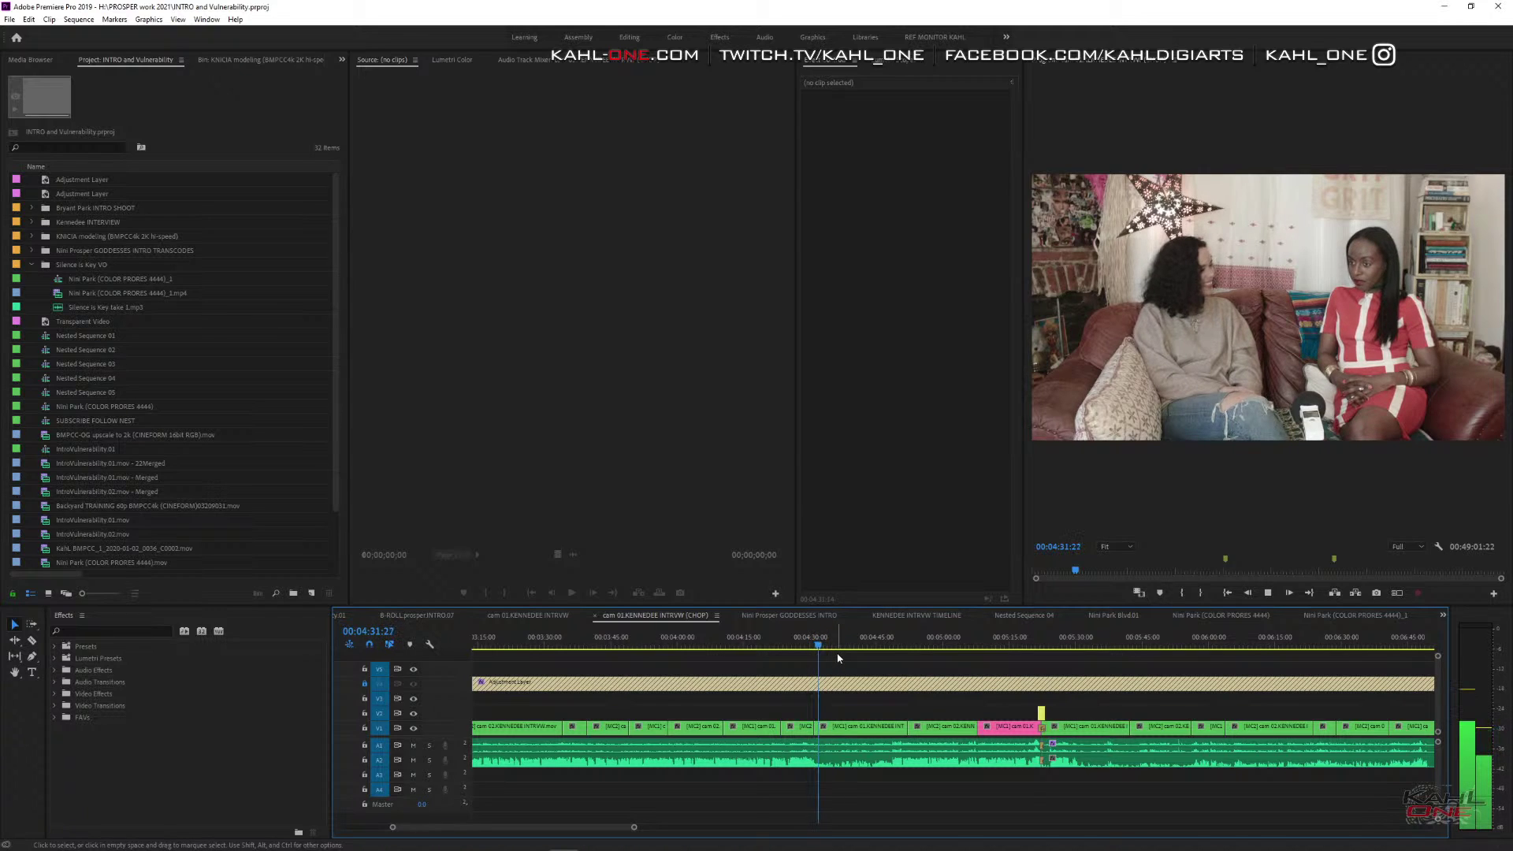
key(space)
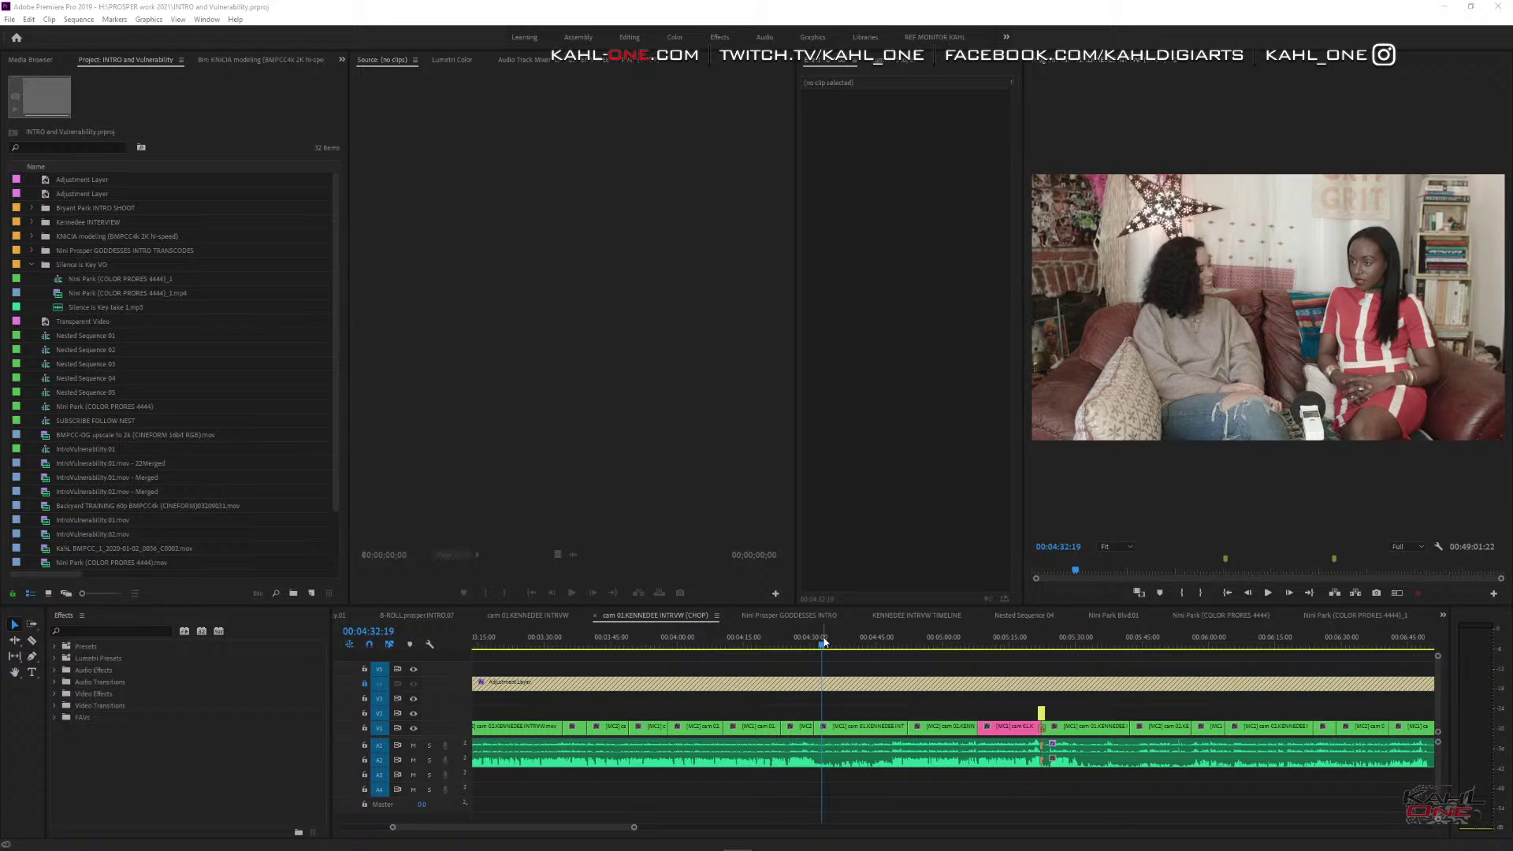
drag(824, 642, 815, 642)
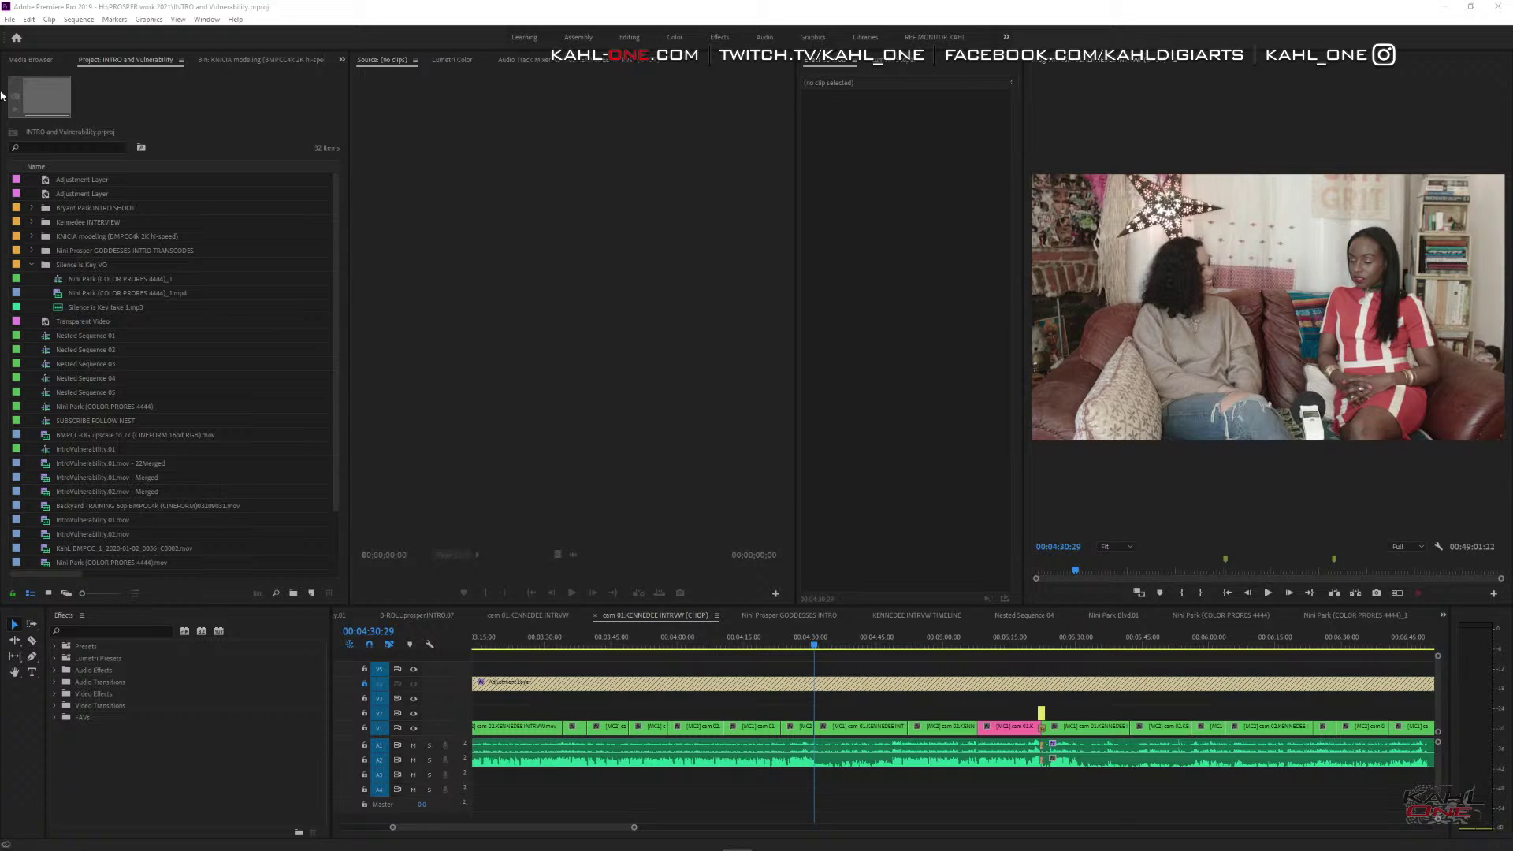
Choose the default output device in the Audio Hardware preferences and apply the settings.
click(28, 19)
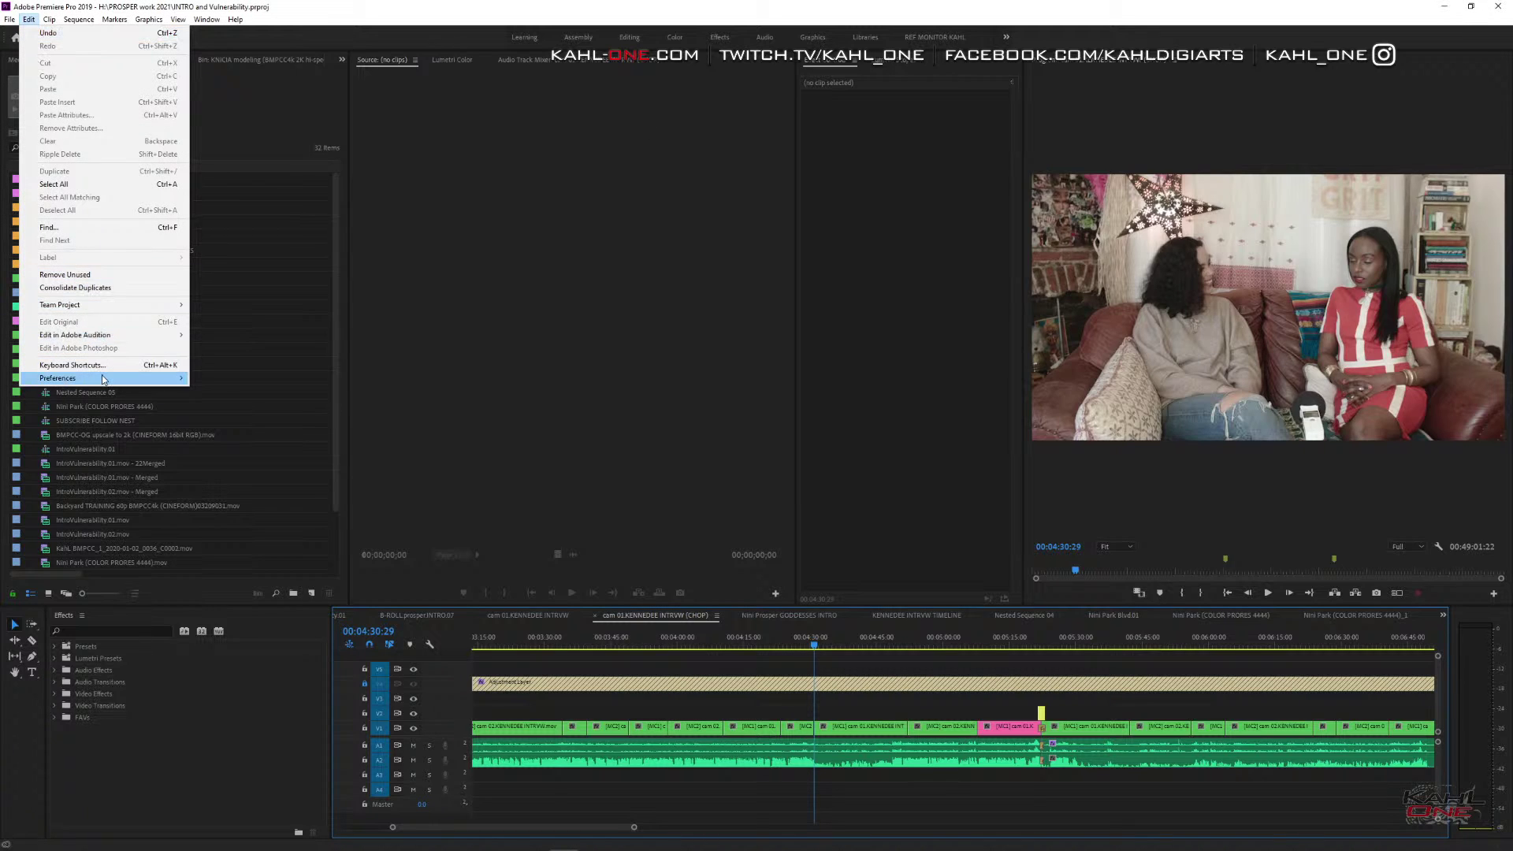
mouse_move(102, 378)
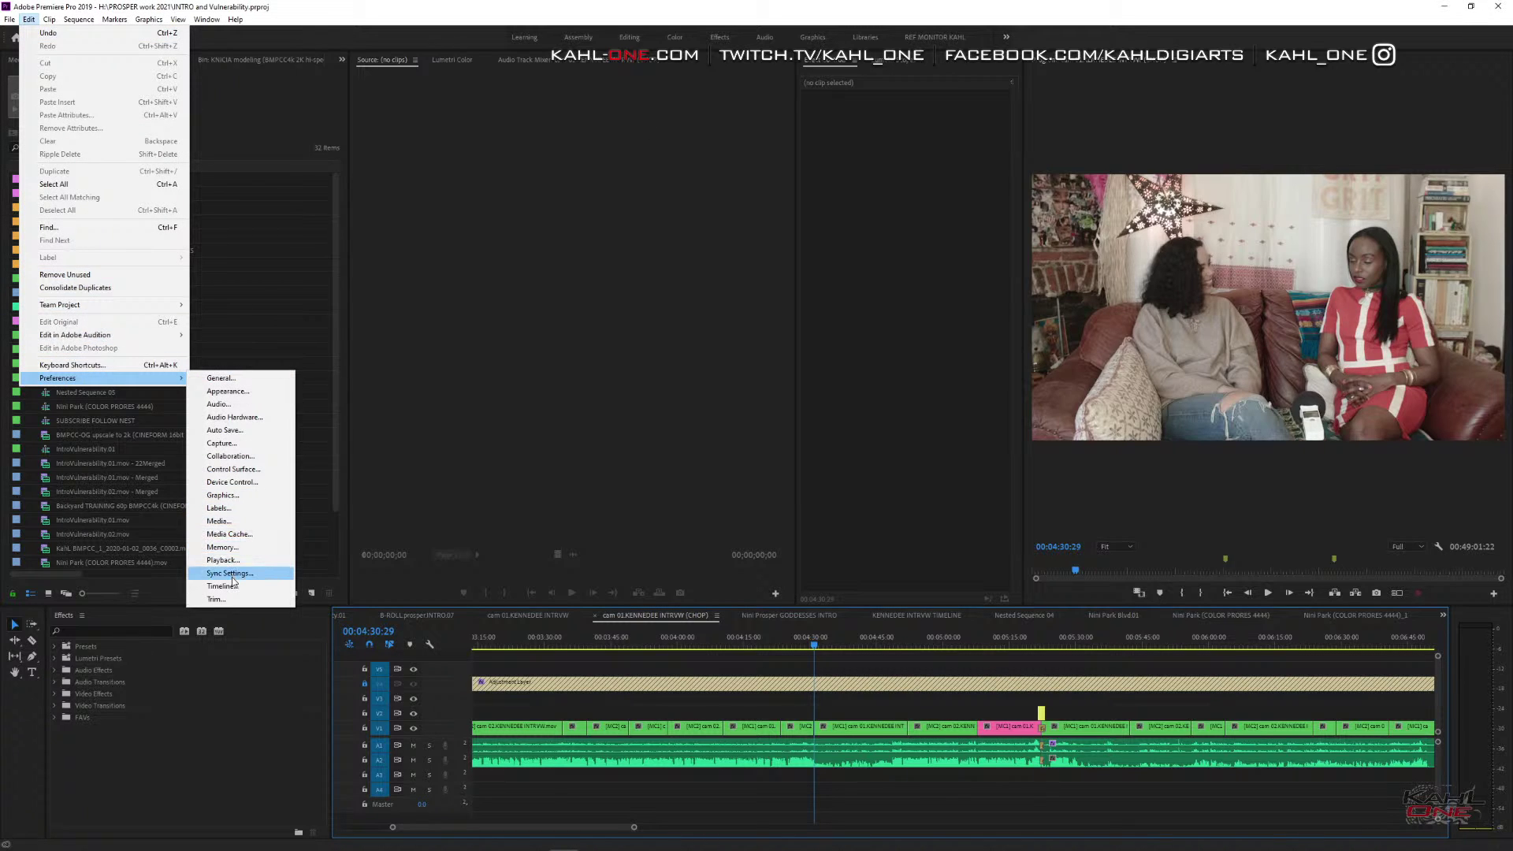
click(234, 418)
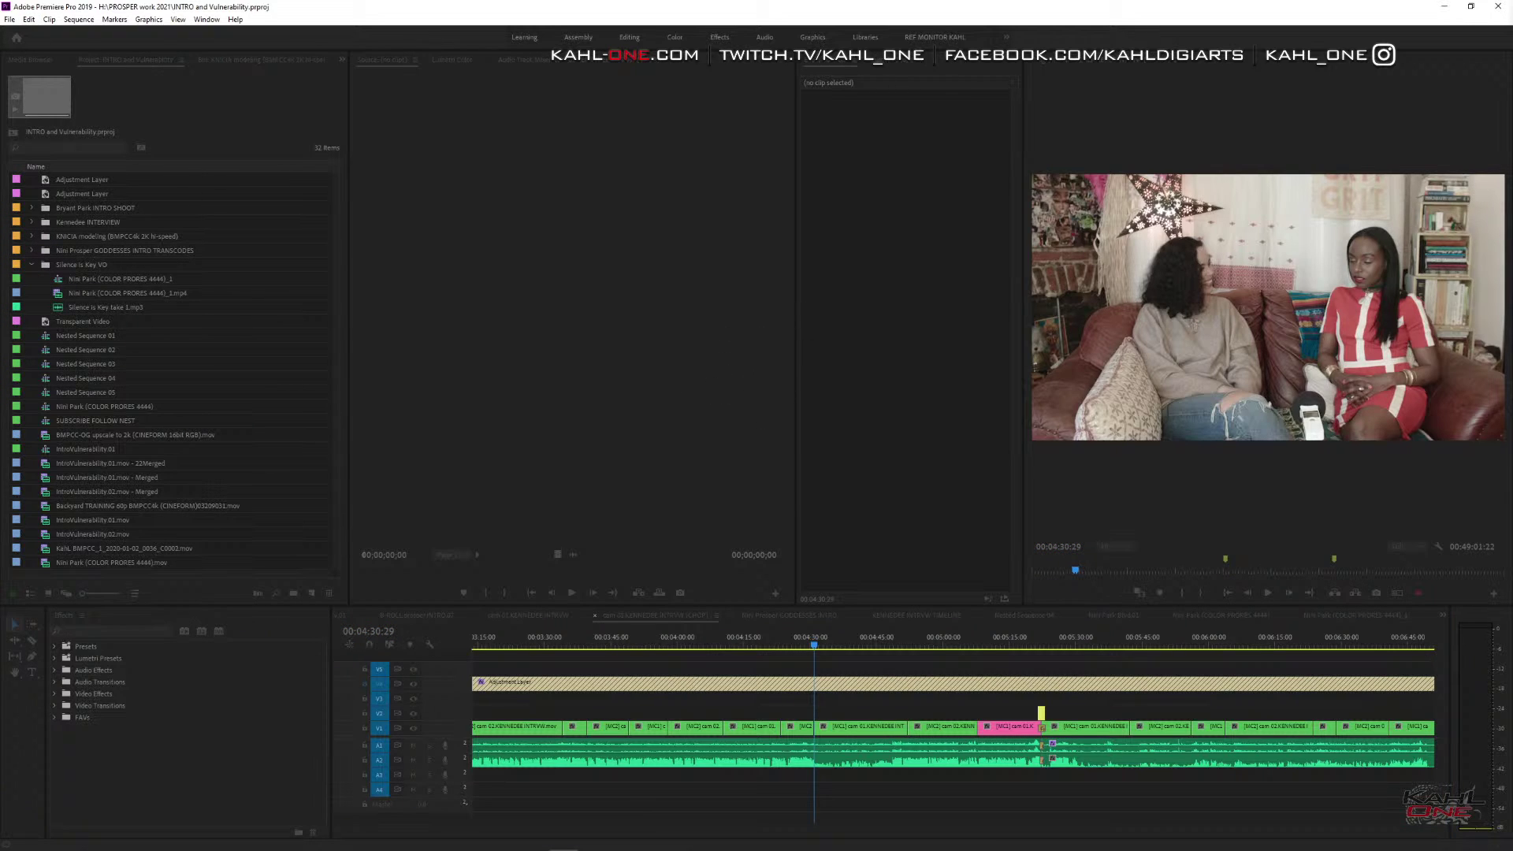
drag(804, 221, 729, 221)
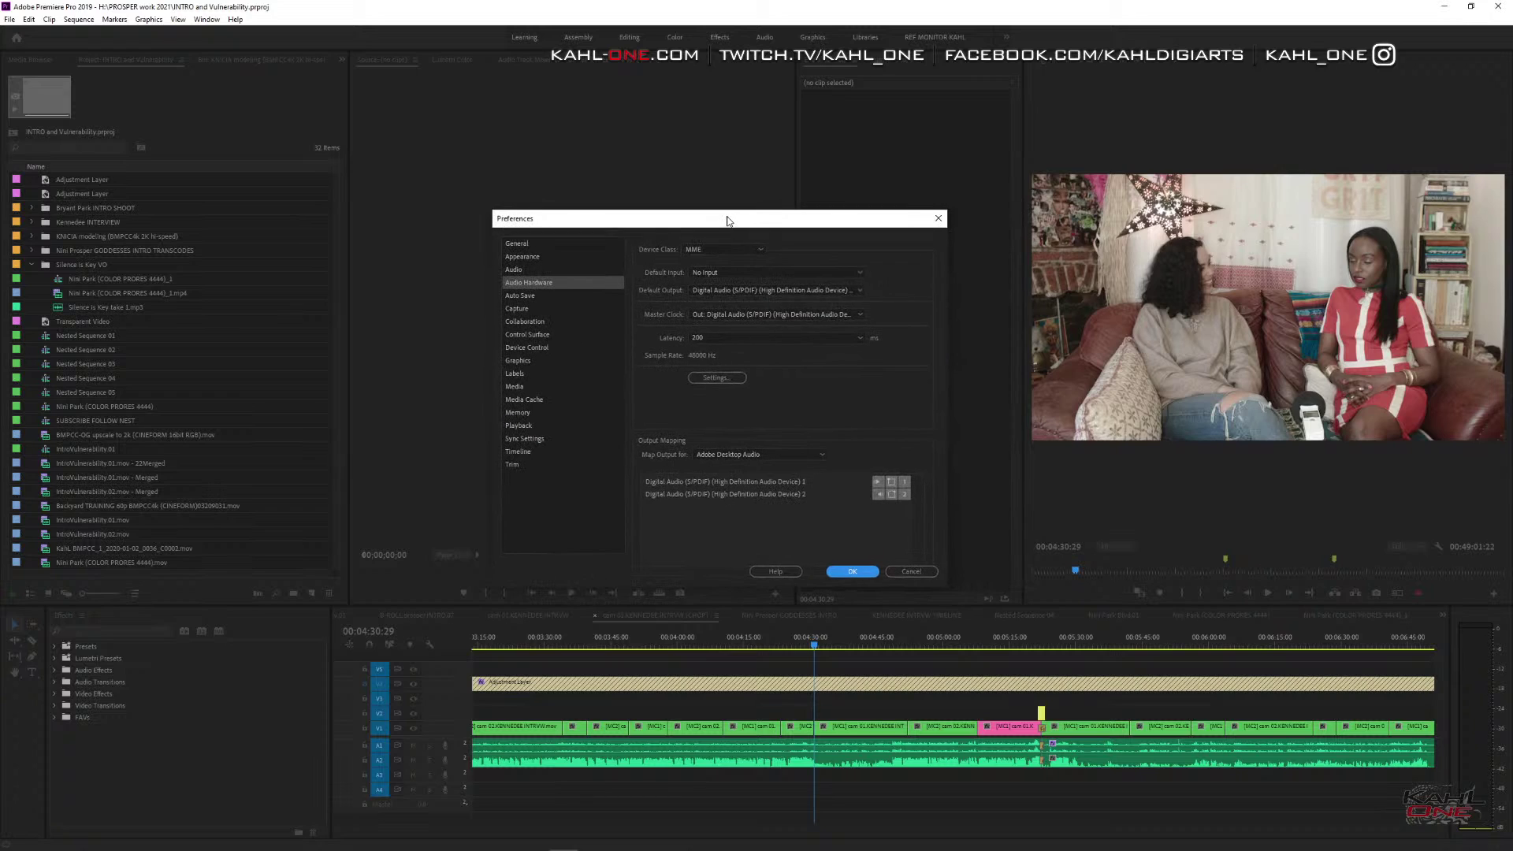
click(744, 290)
click(750, 313)
click(853, 571)
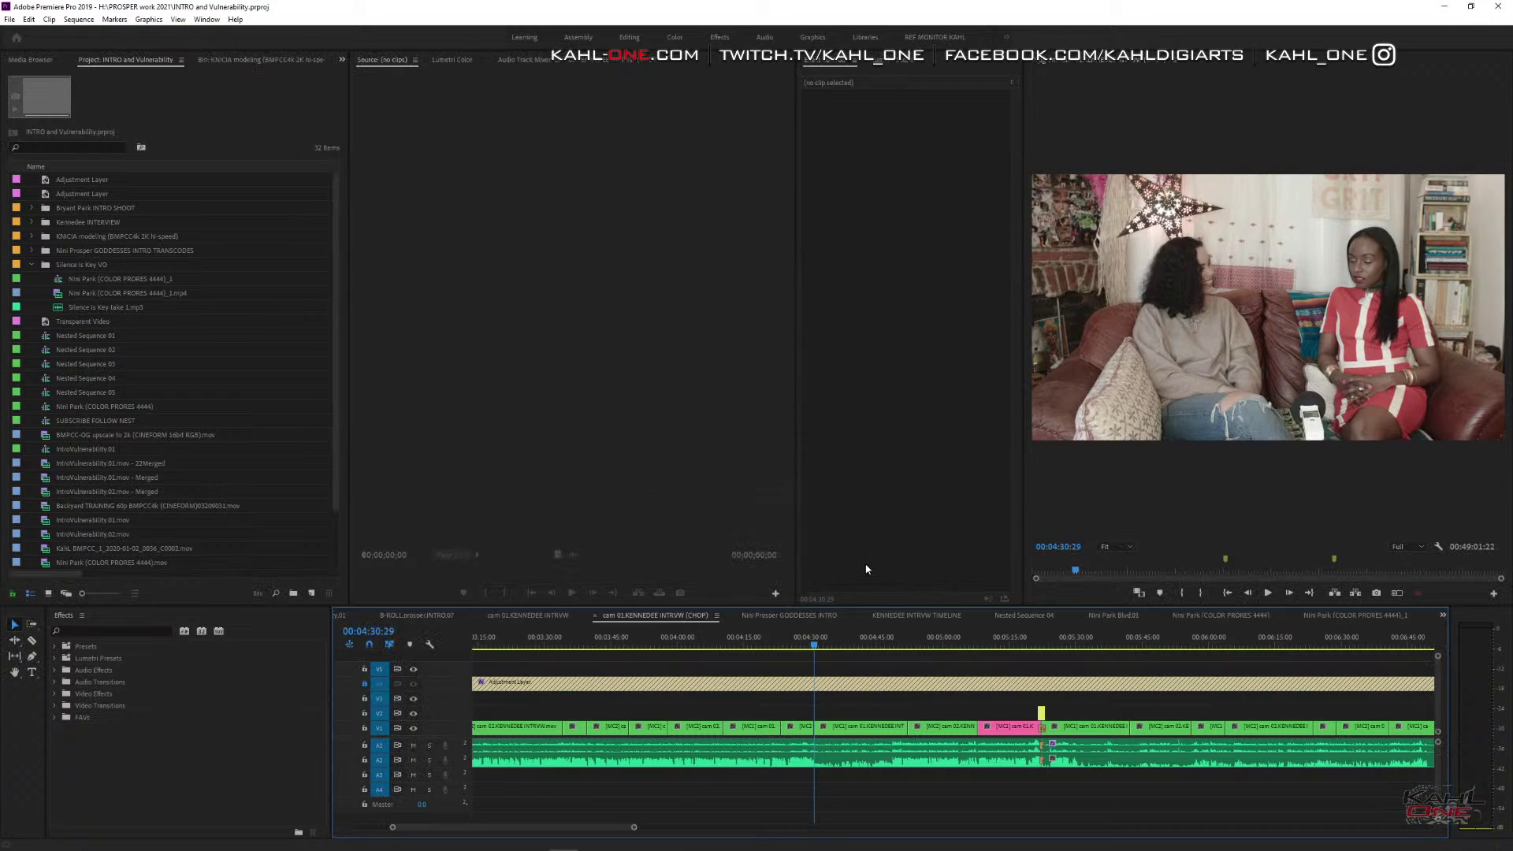
Play the interview from about 00:04:24 and stop at 00:04:27:11 to check the audio.
click(781, 642)
key(space)
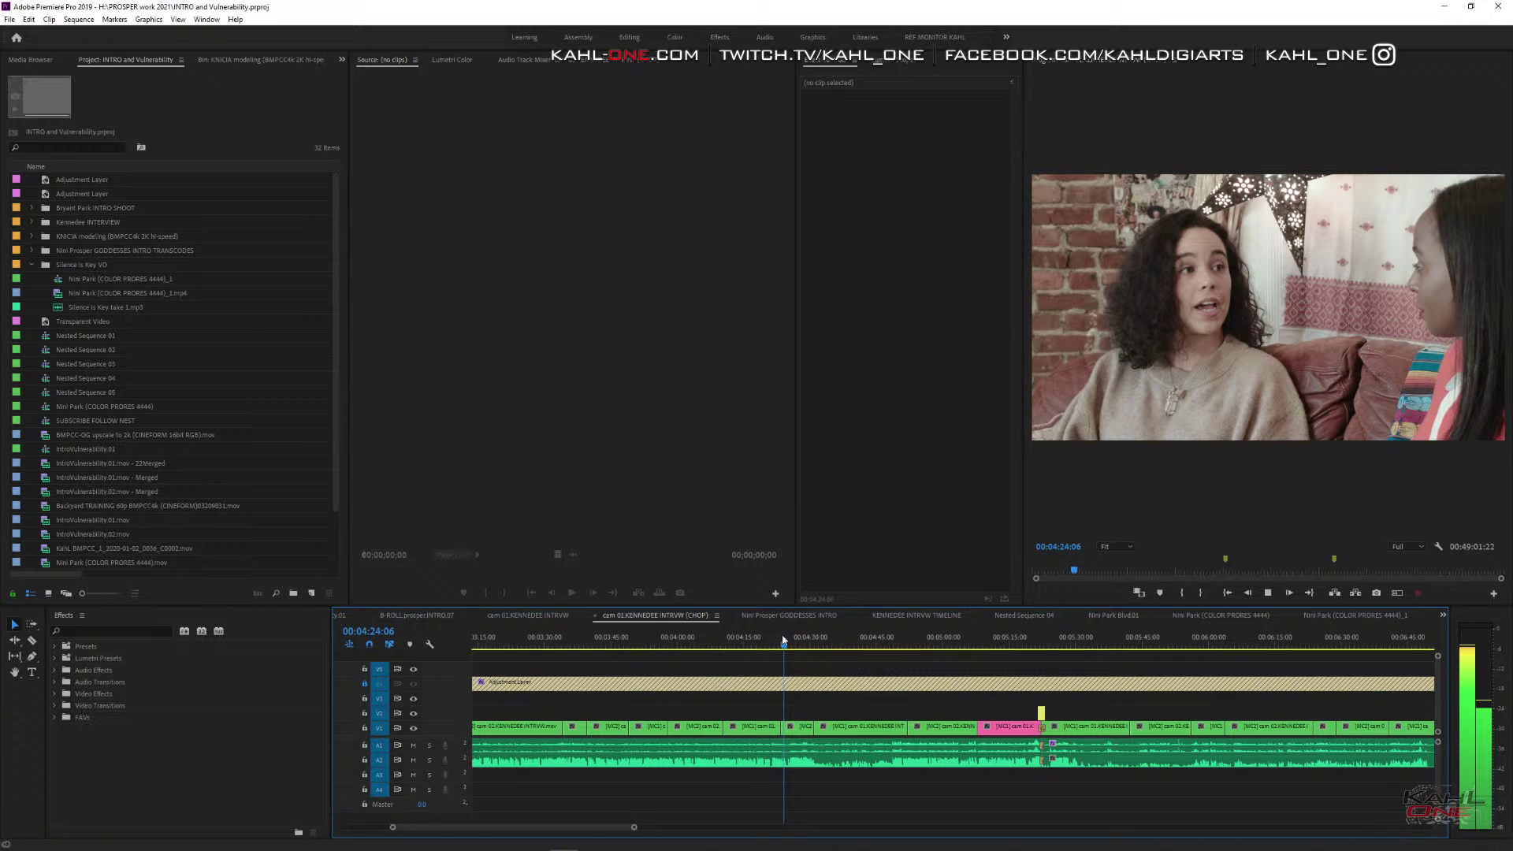
key(space)
key(space)
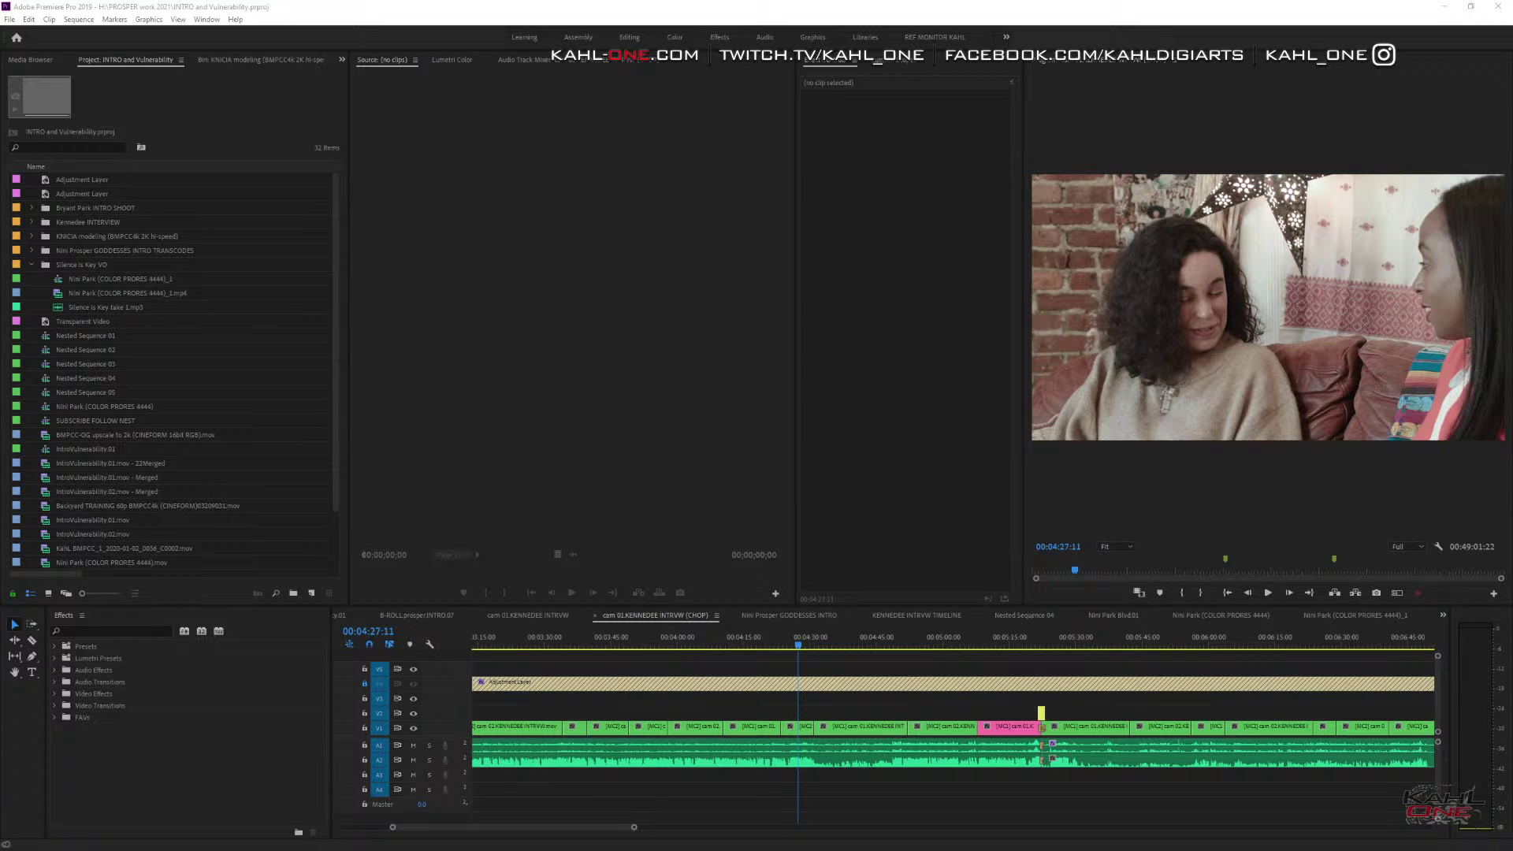
Set the default audio output to Digital Audio (S/PDIF) (High Definition Audio Device) in the Audio Hardware preferences and apply it.
click(30, 20)
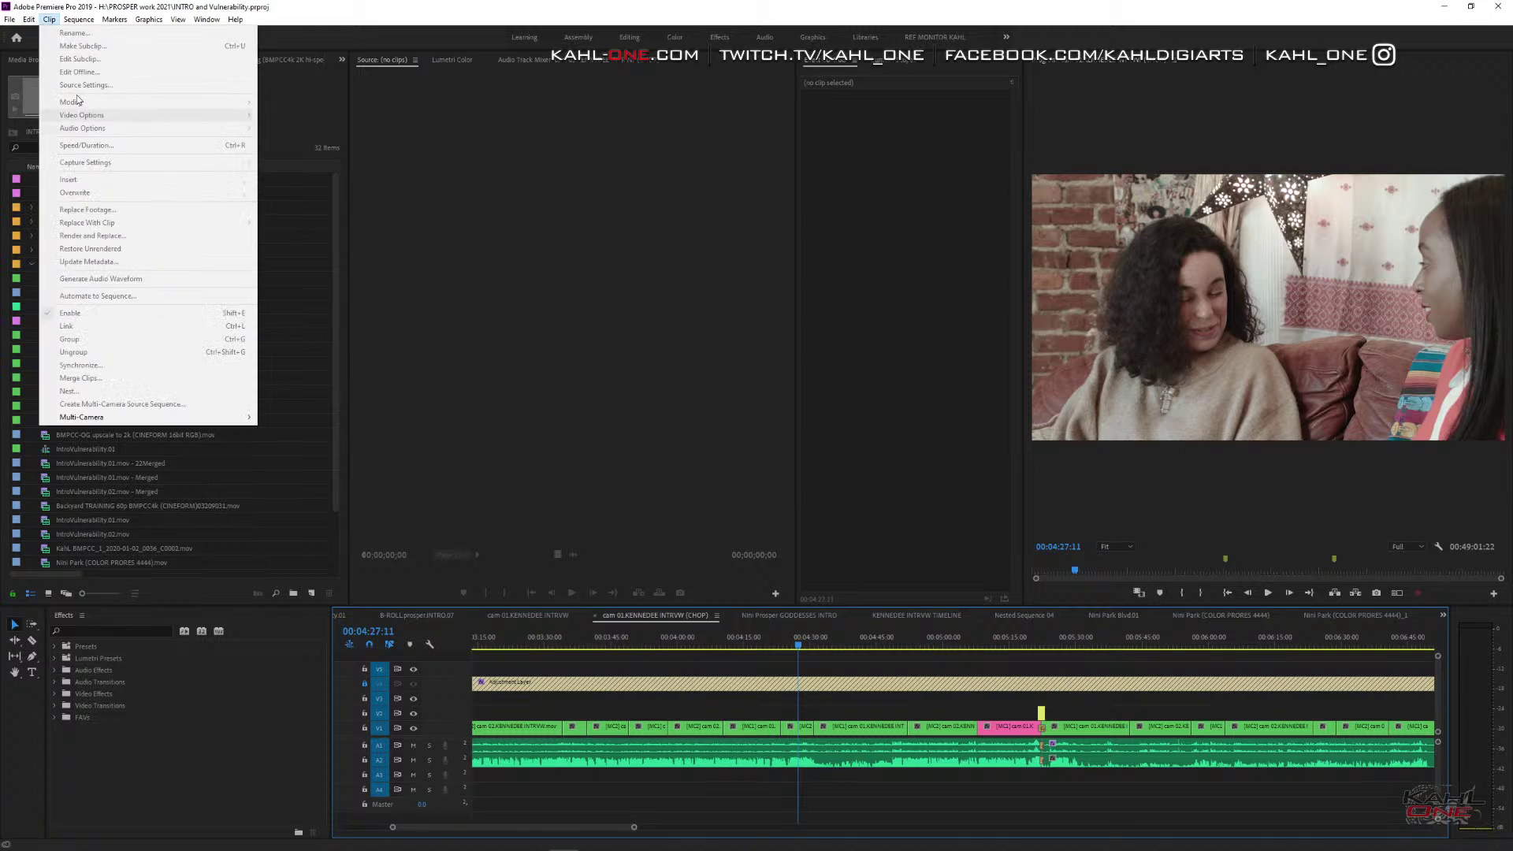
mouse_move(104, 383)
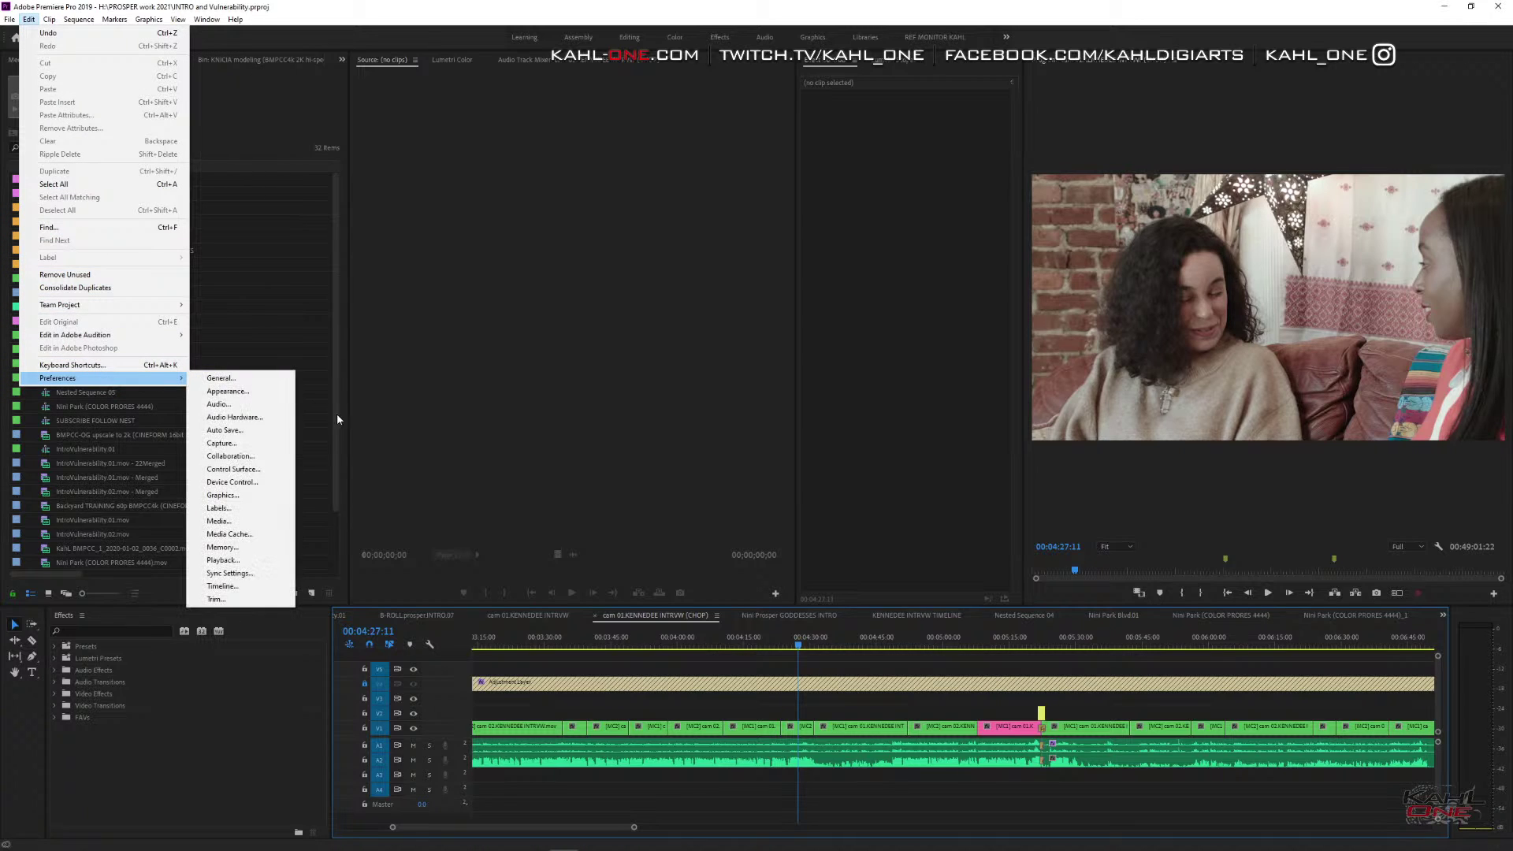
click(237, 417)
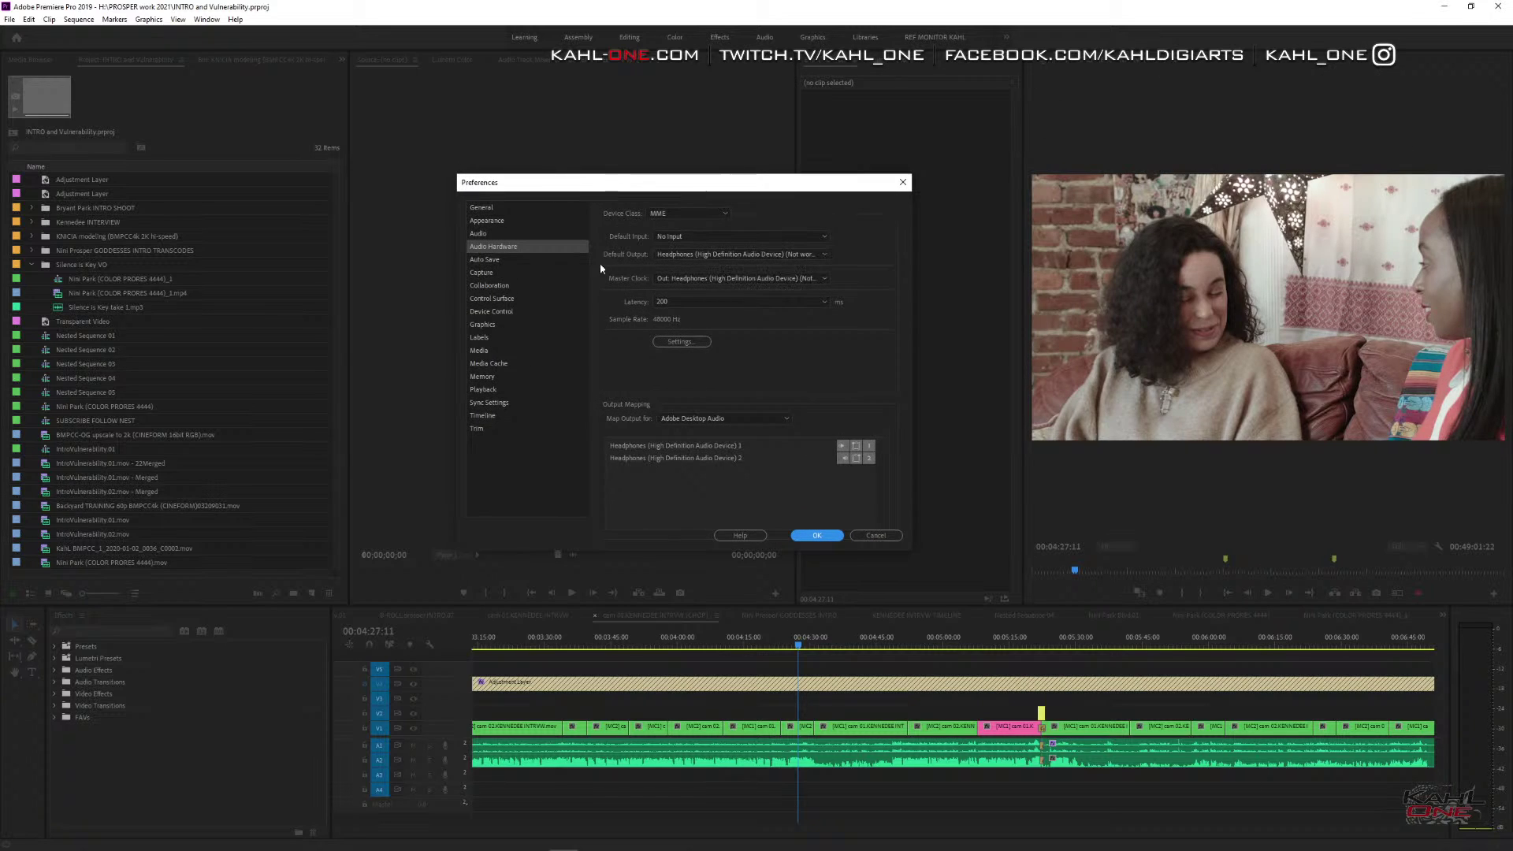
click(684, 238)
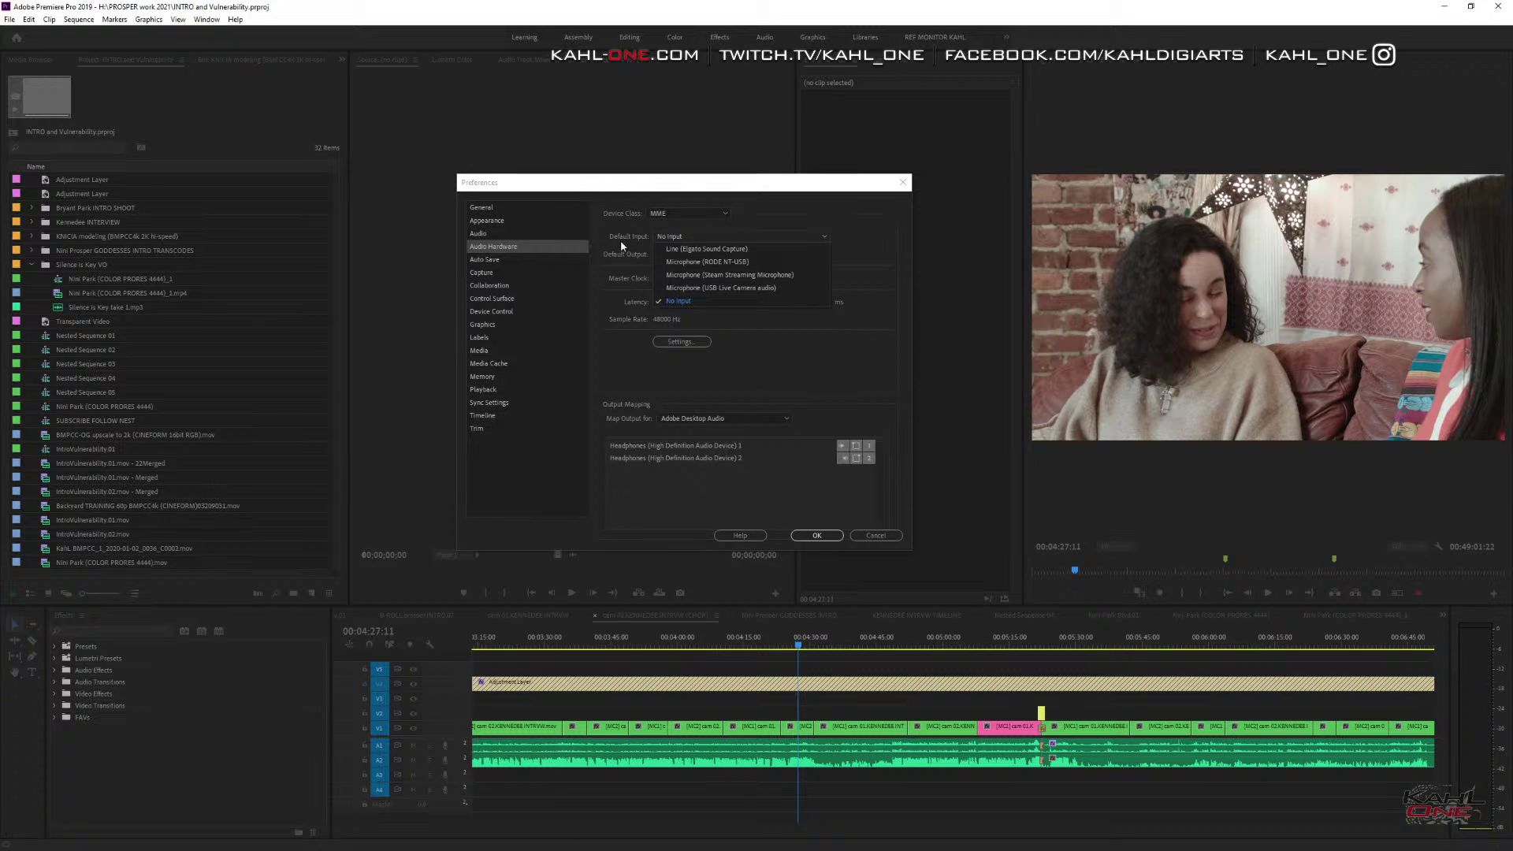
click(620, 246)
click(698, 255)
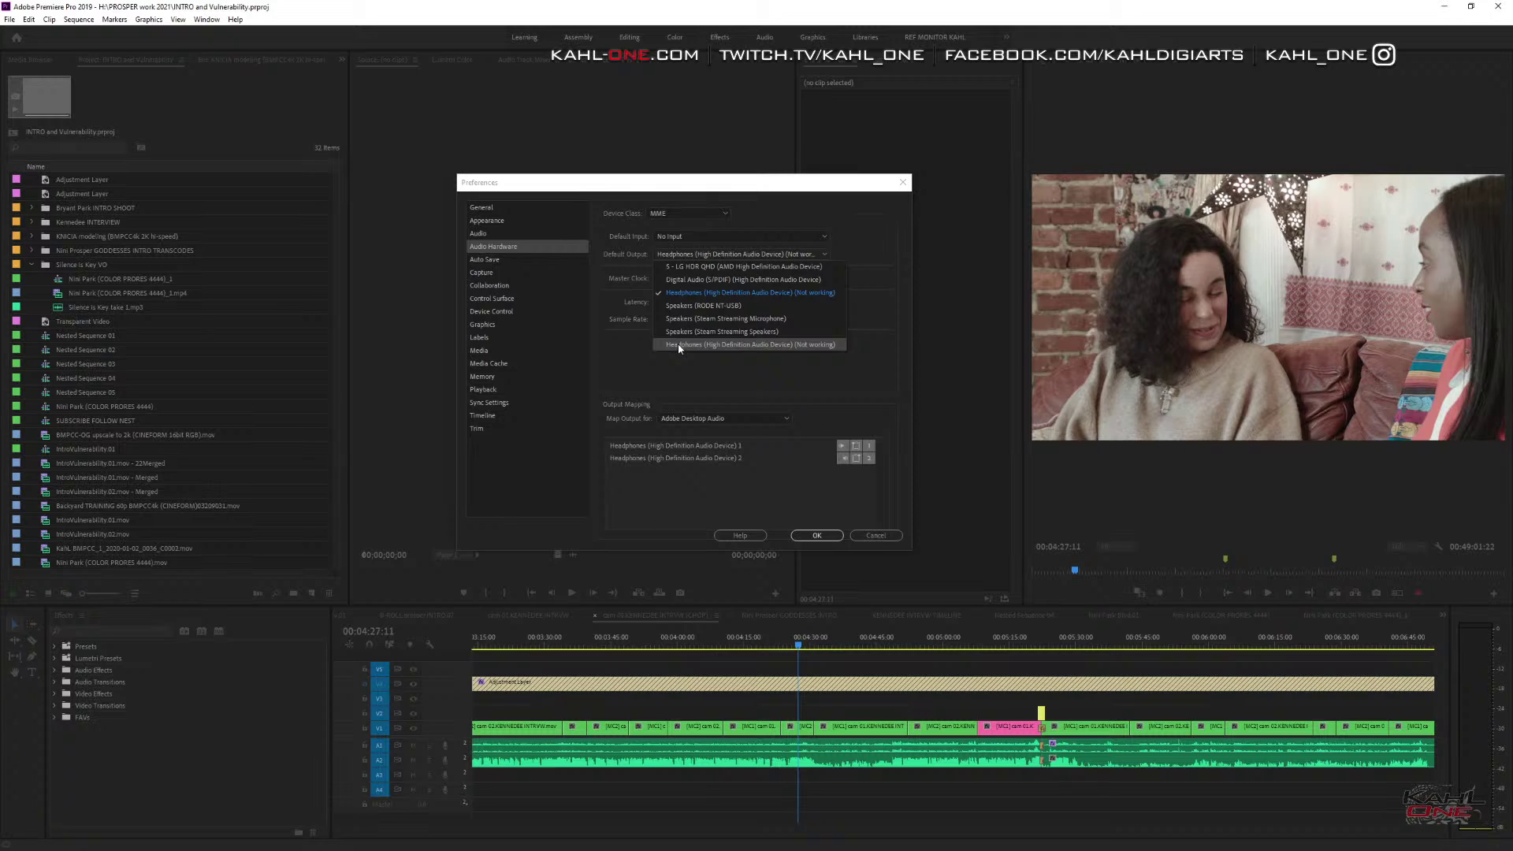
click(691, 280)
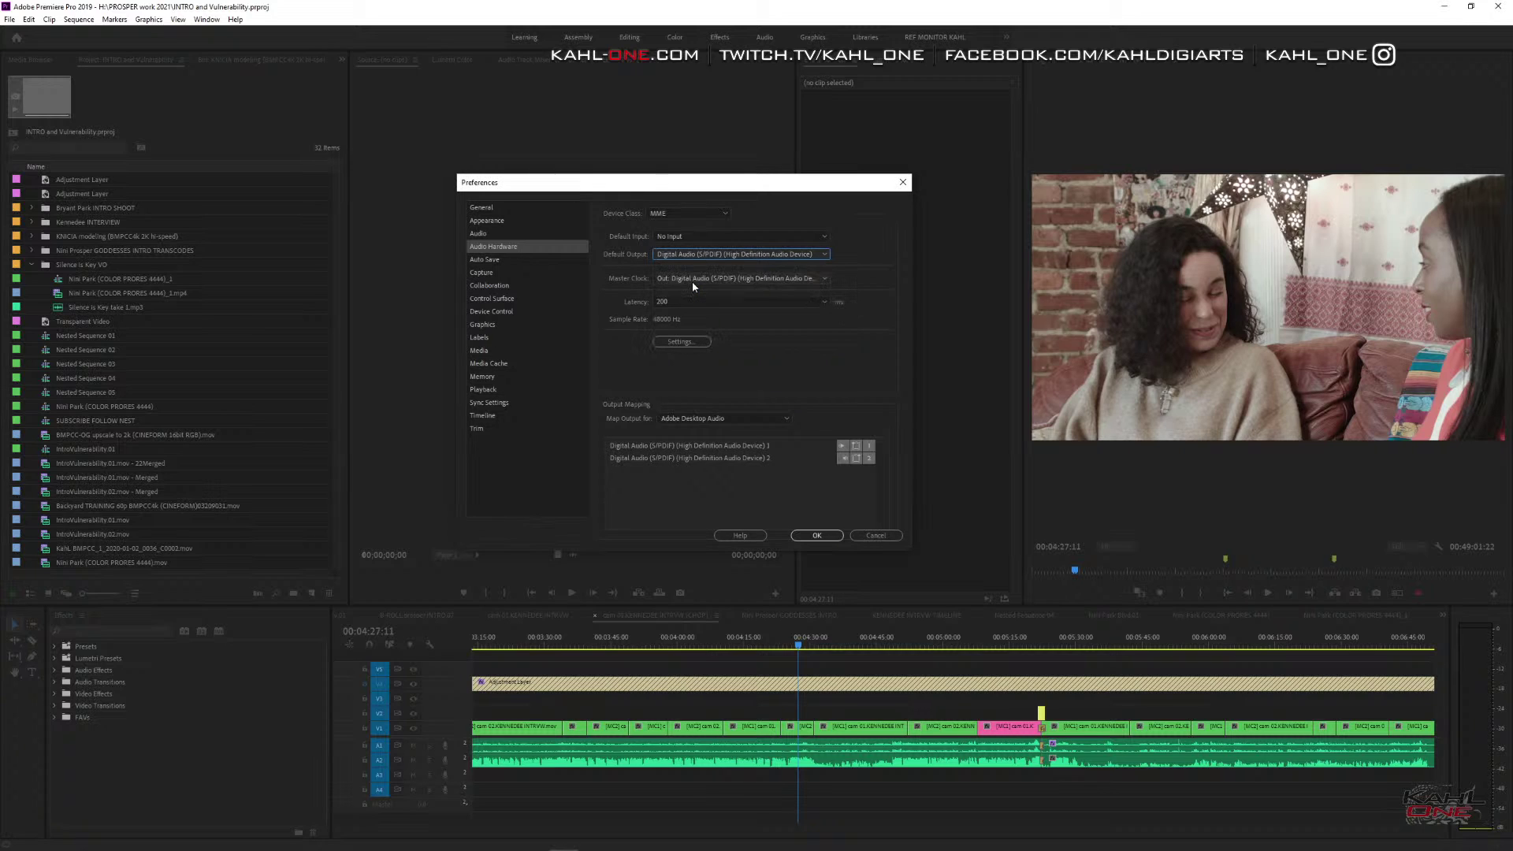
click(817, 536)
Play briefly from 00:04:21, scrub ahead to about 00:04:48, and return the playhead to 00:04:30:29.
click(770, 643)
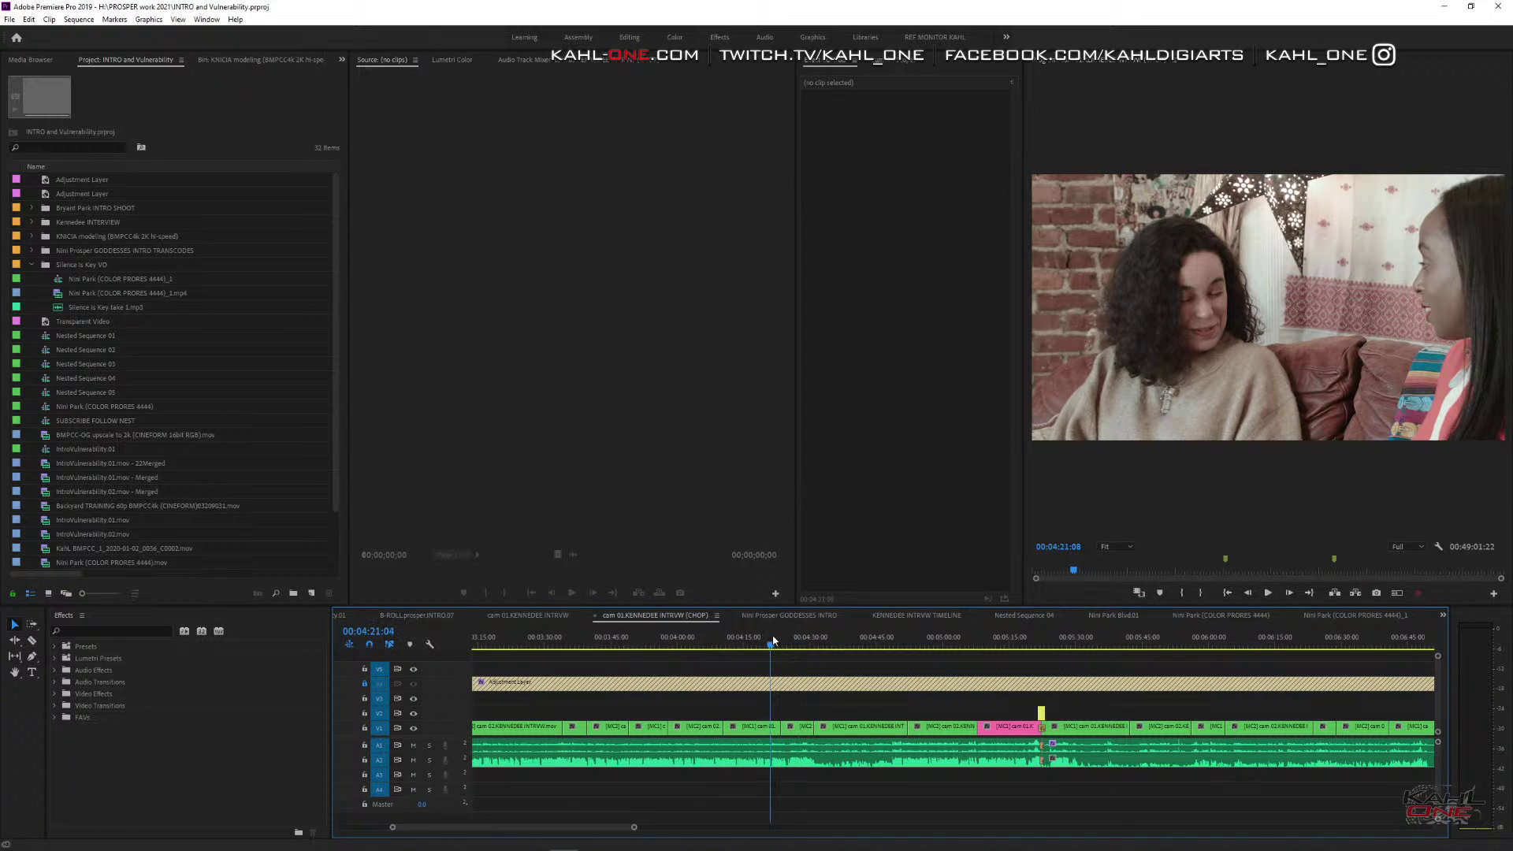
key(space)
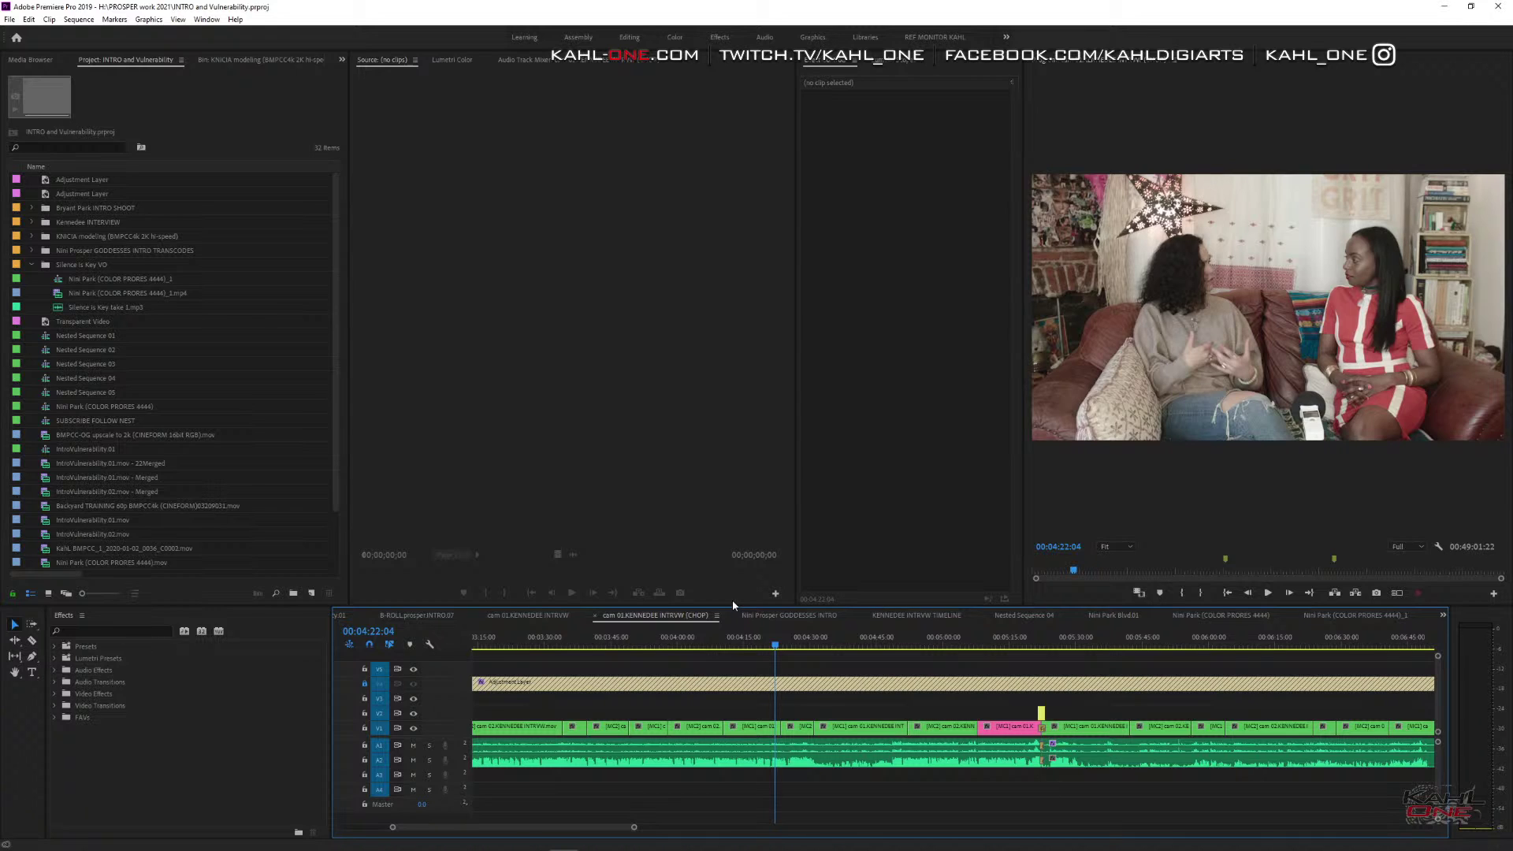
drag(774, 643, 837, 654)
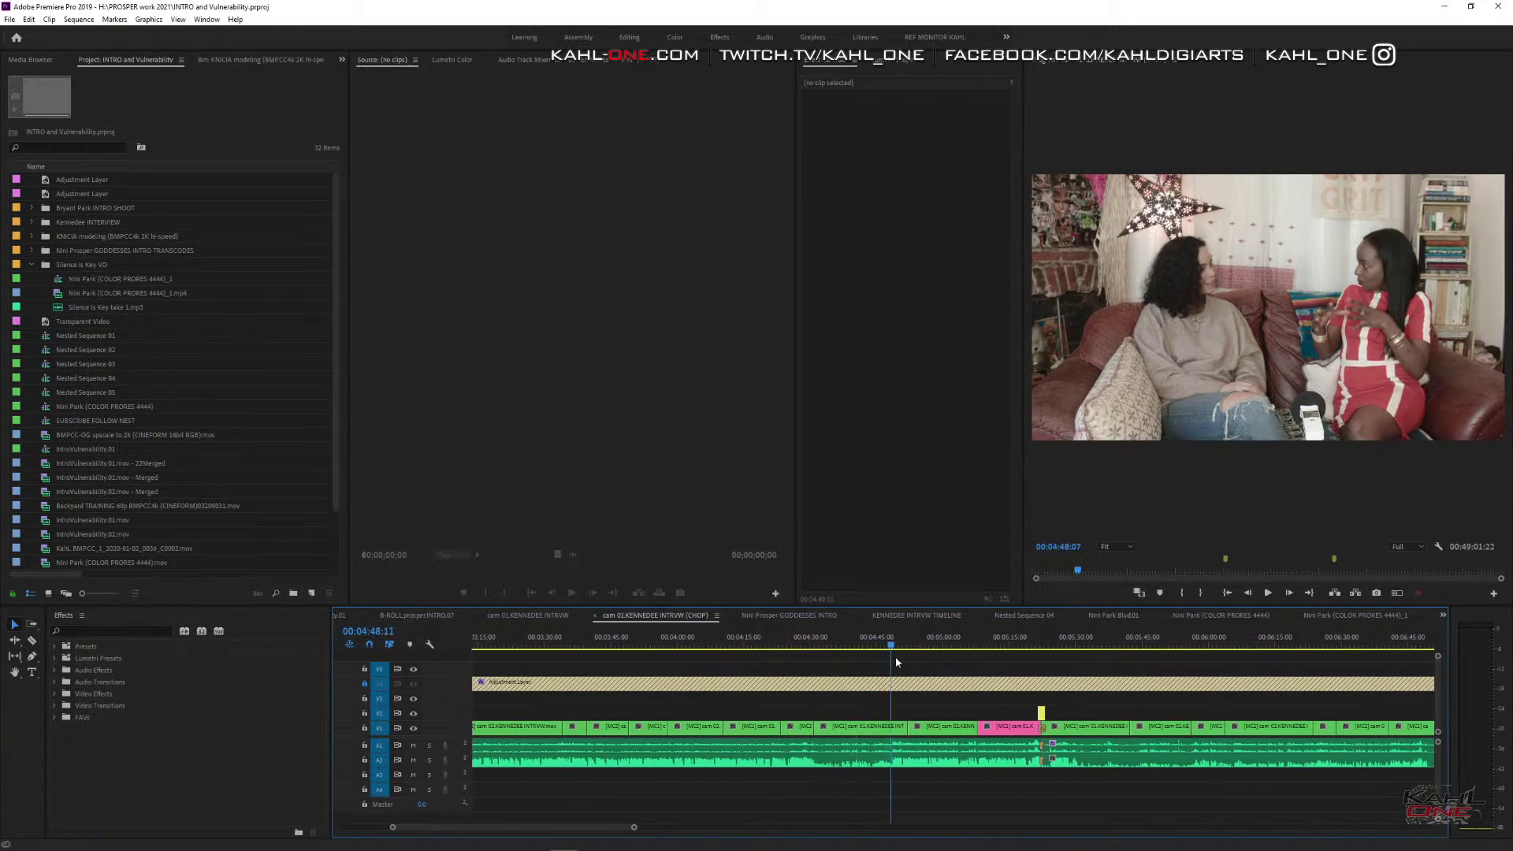
drag(895, 662, 833, 663)
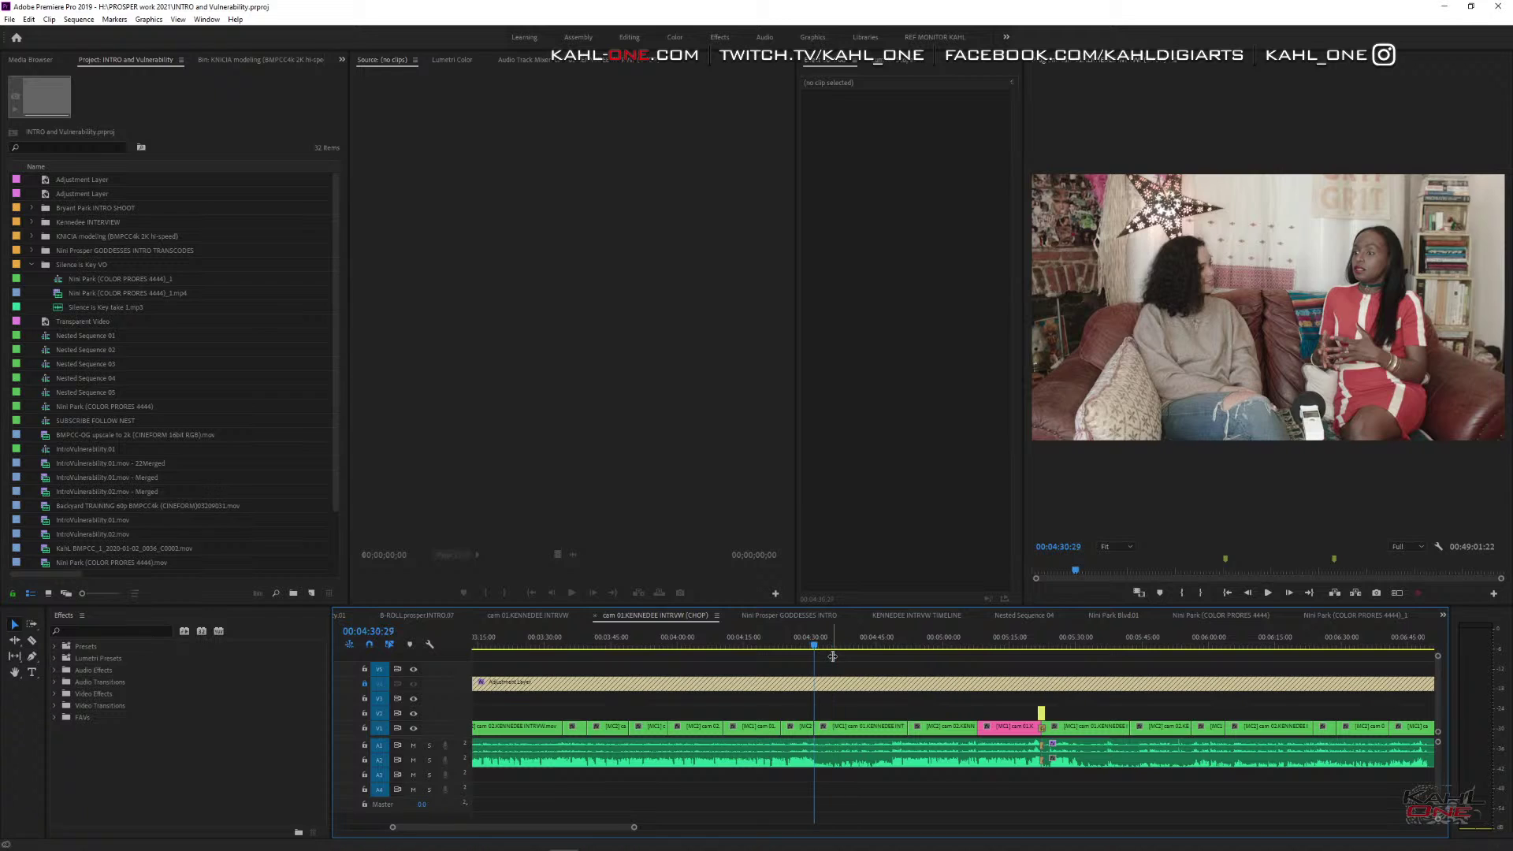
Play the interview from 00:04:30:29 to 00:04:53:23, return to the start of that shot, and replay it up to 00:04:39:25.
key(space)
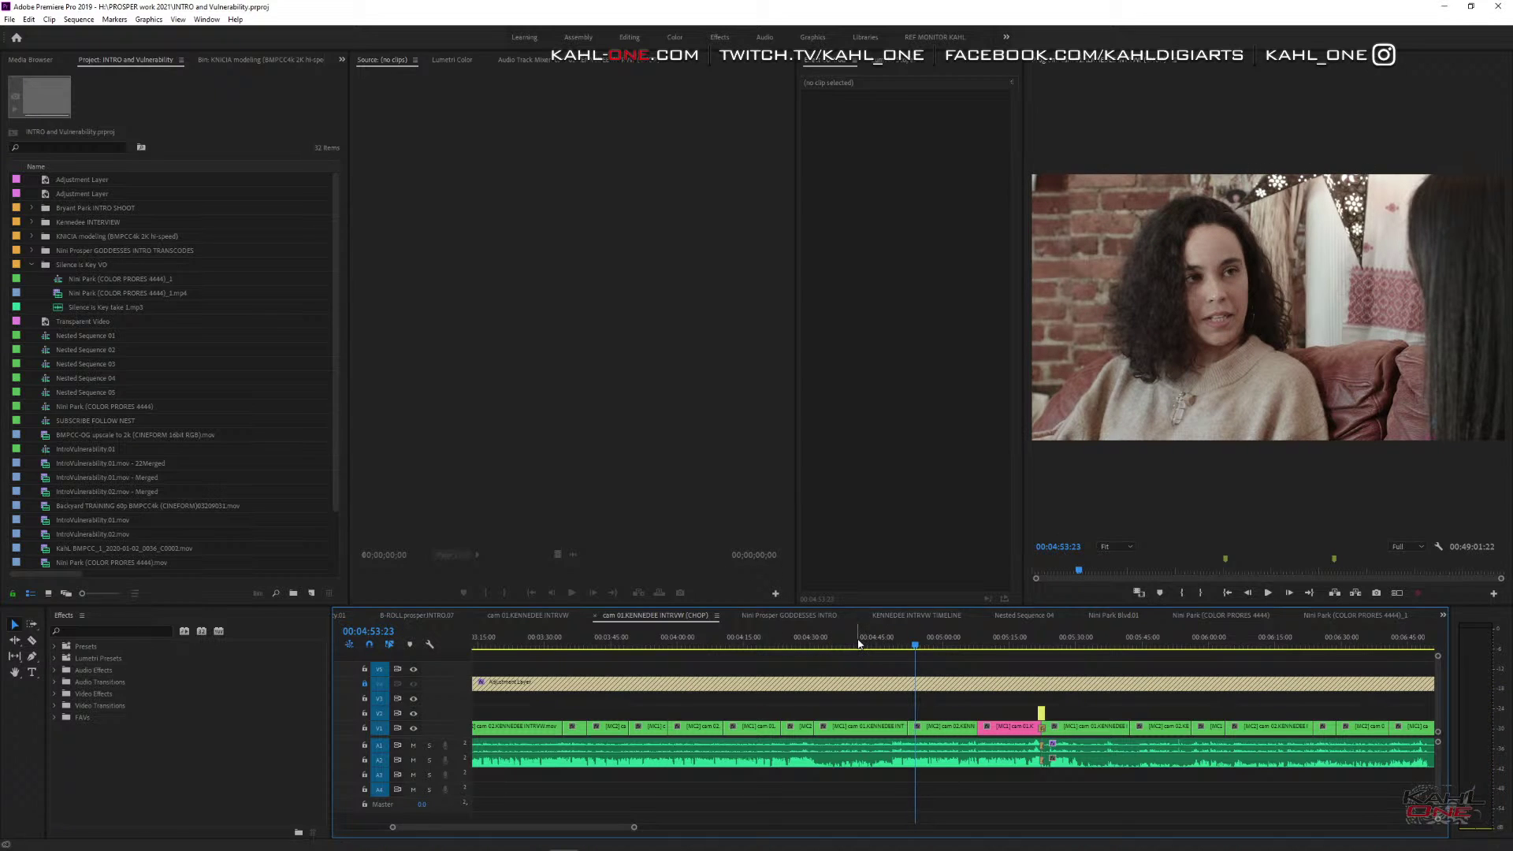
key(Up)
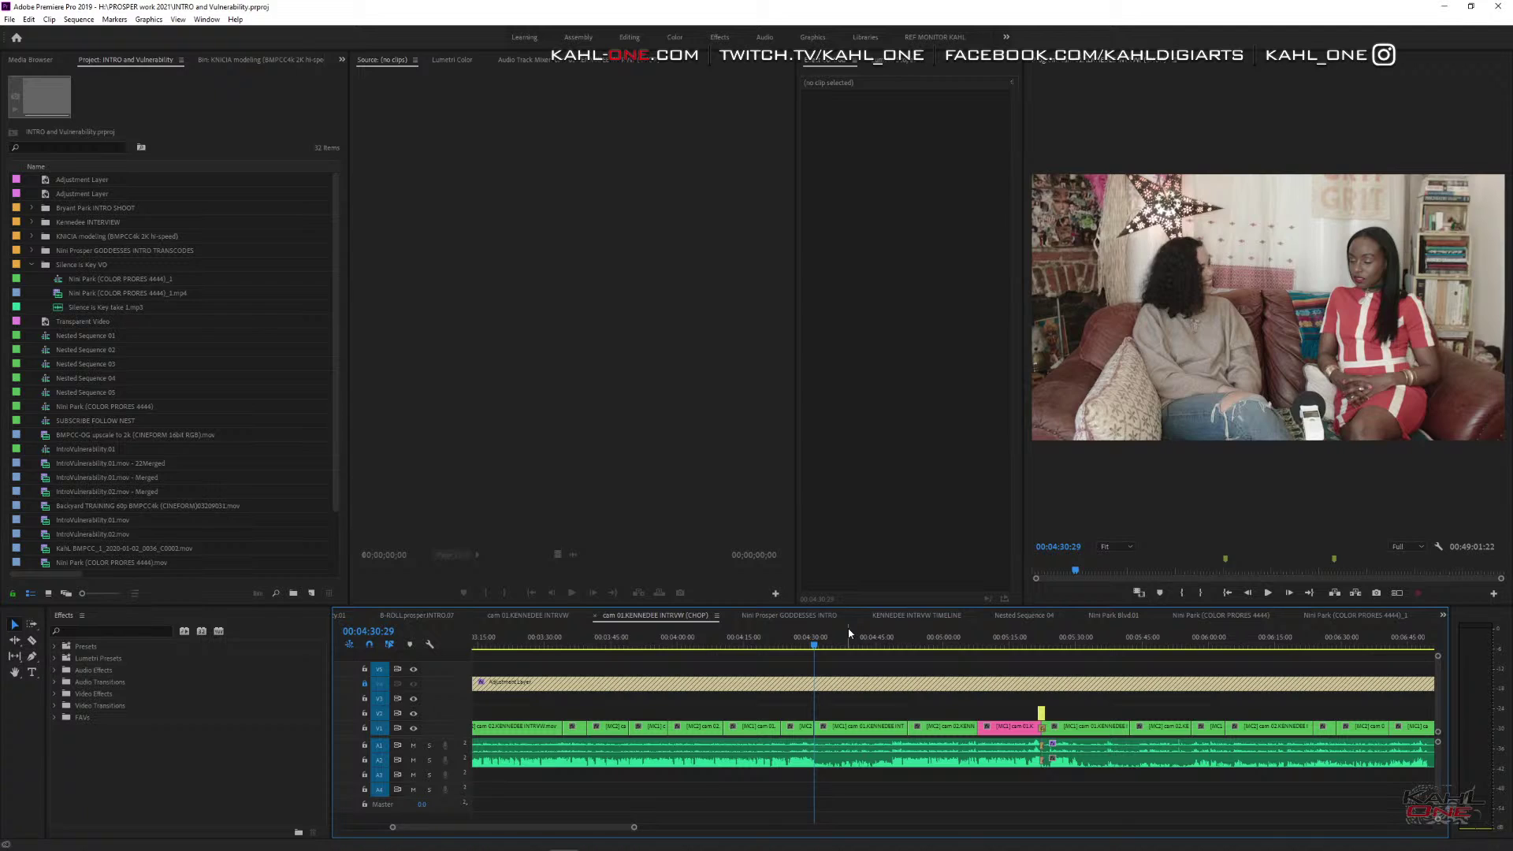
key(space)
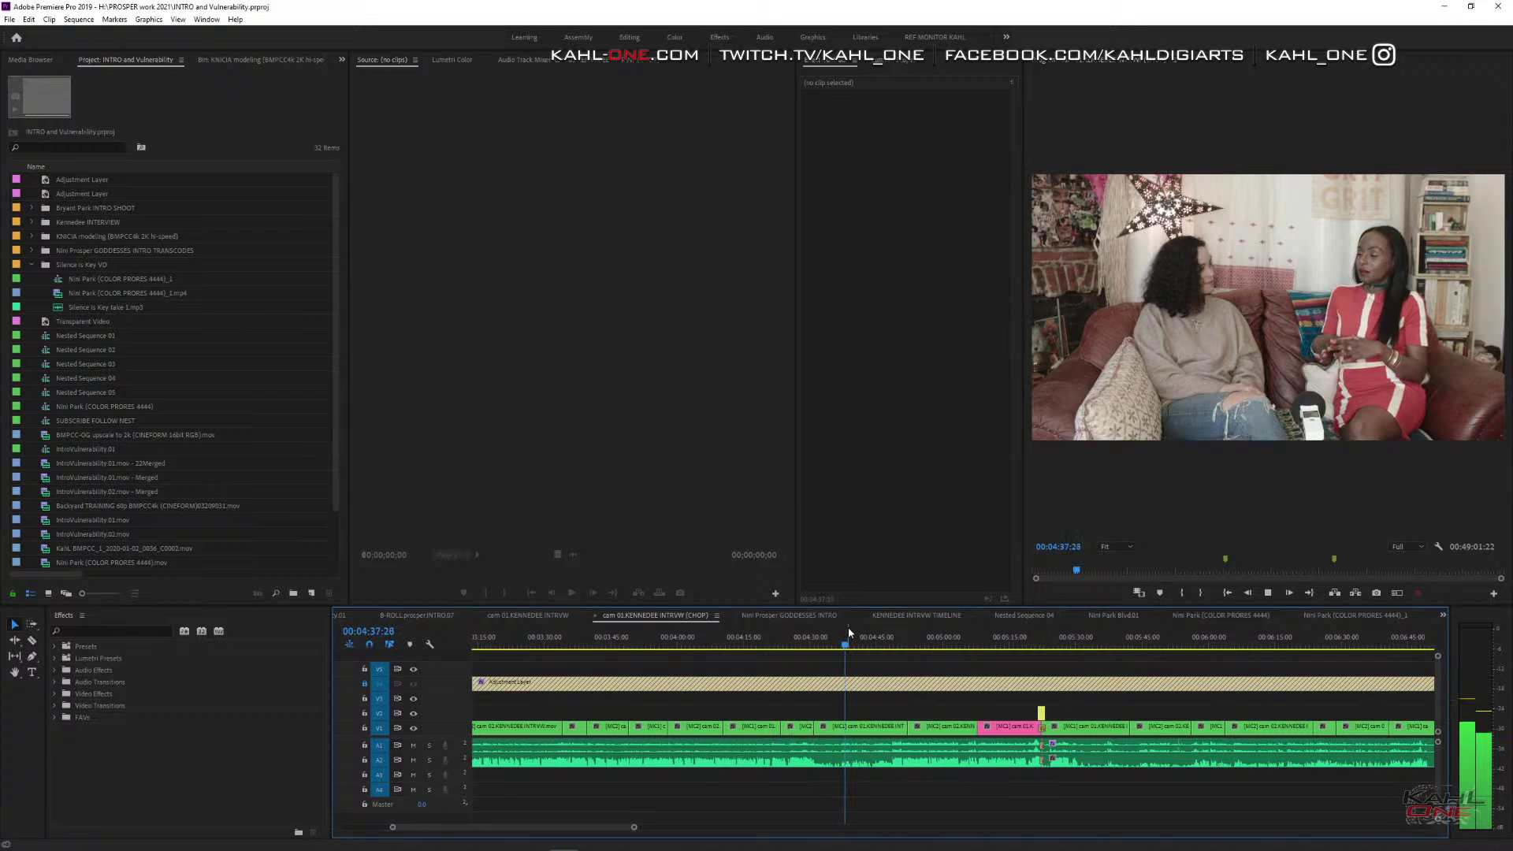
key(space)
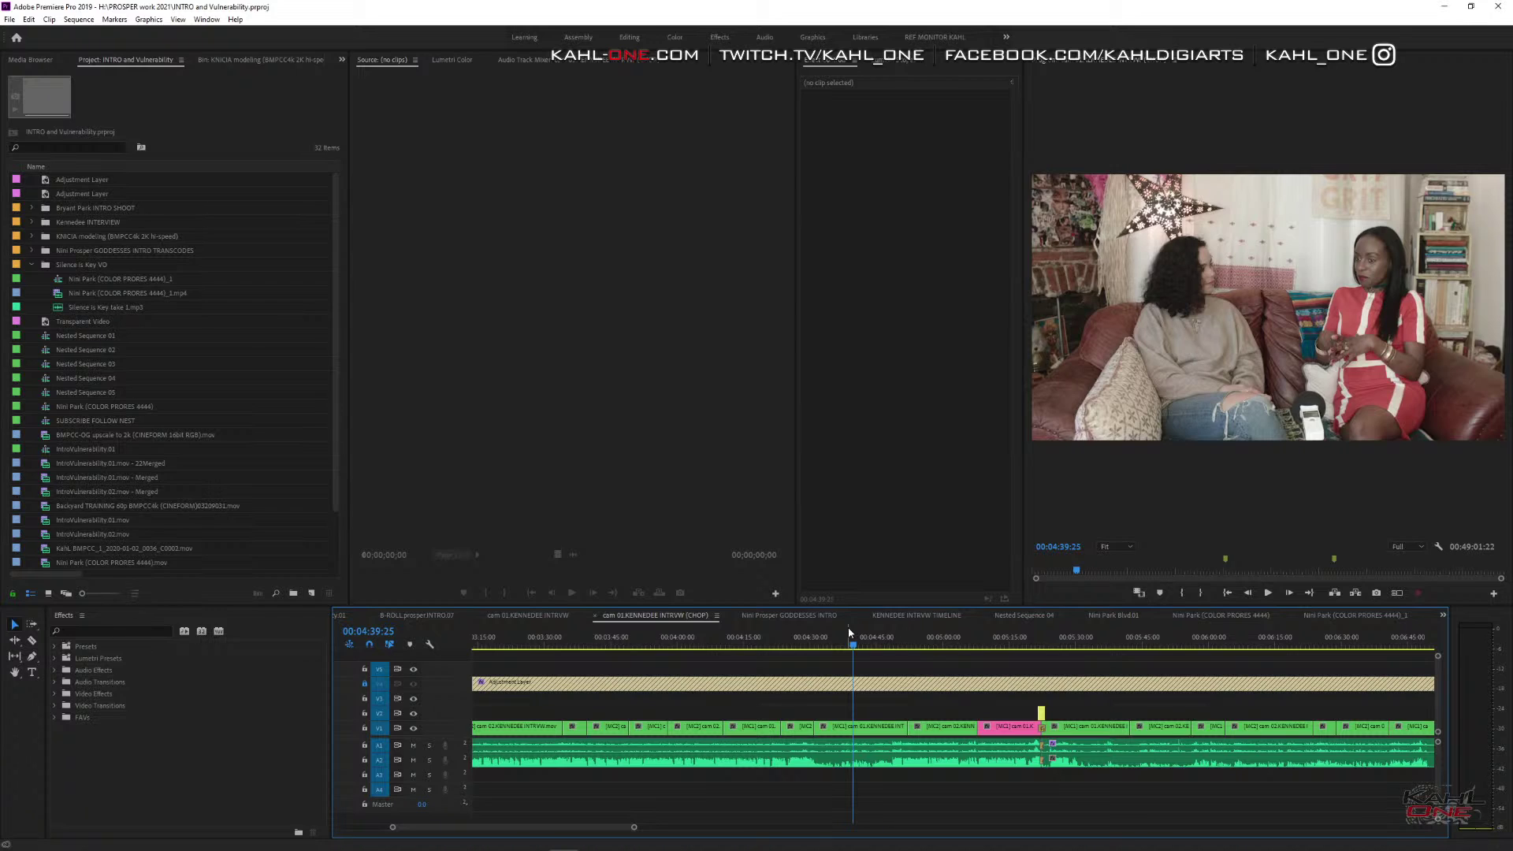
Skip two edit points ahead and play past 00:05:58, then replay from 00:05:18:13 inside the magenta clip.
key(Down)
key(Down)
key(space)
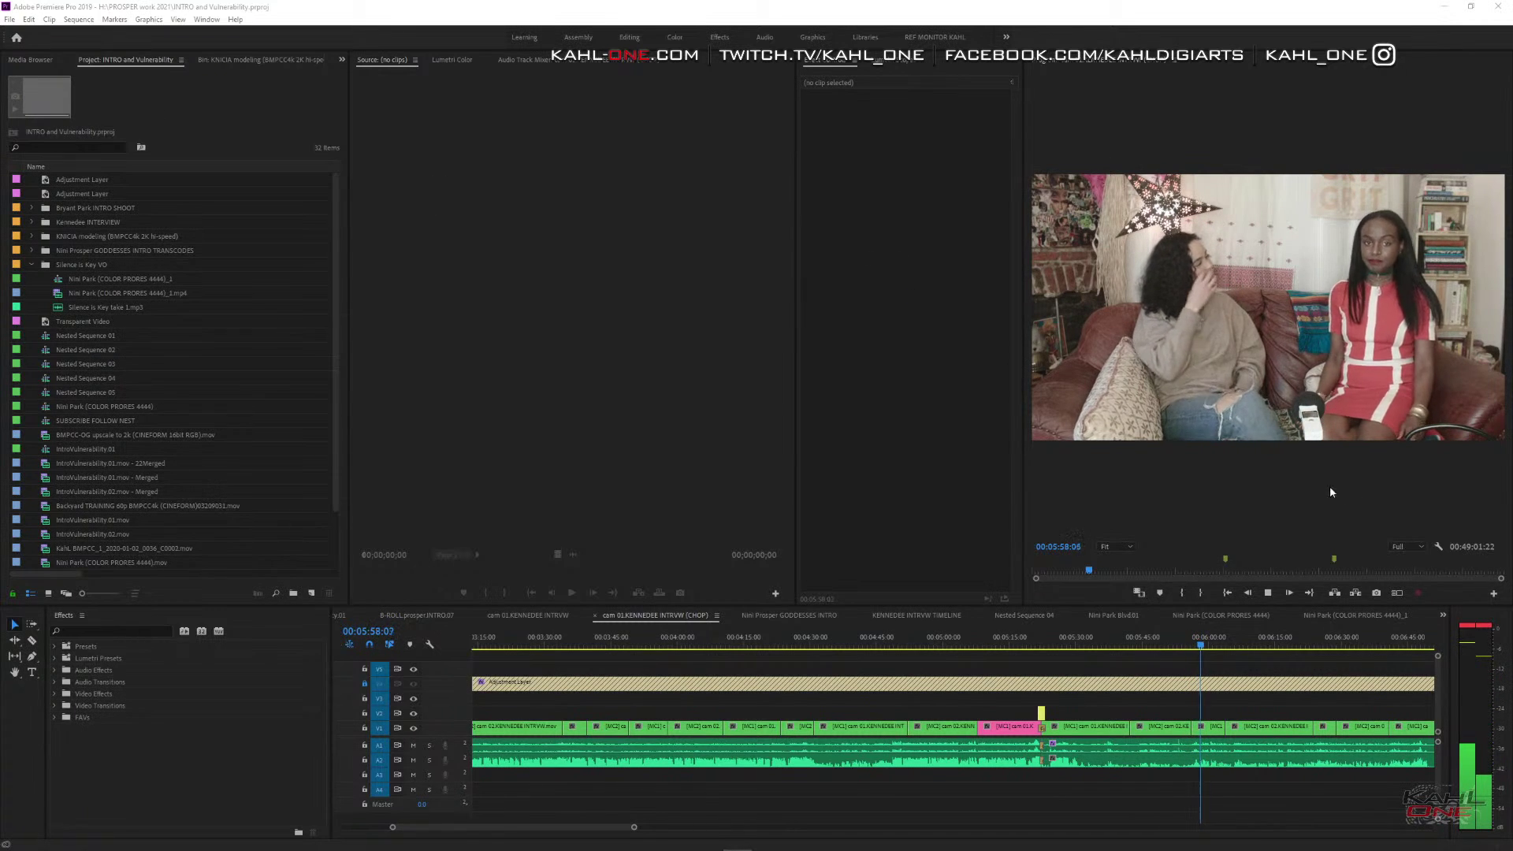
drag(1211, 653, 1037, 646)
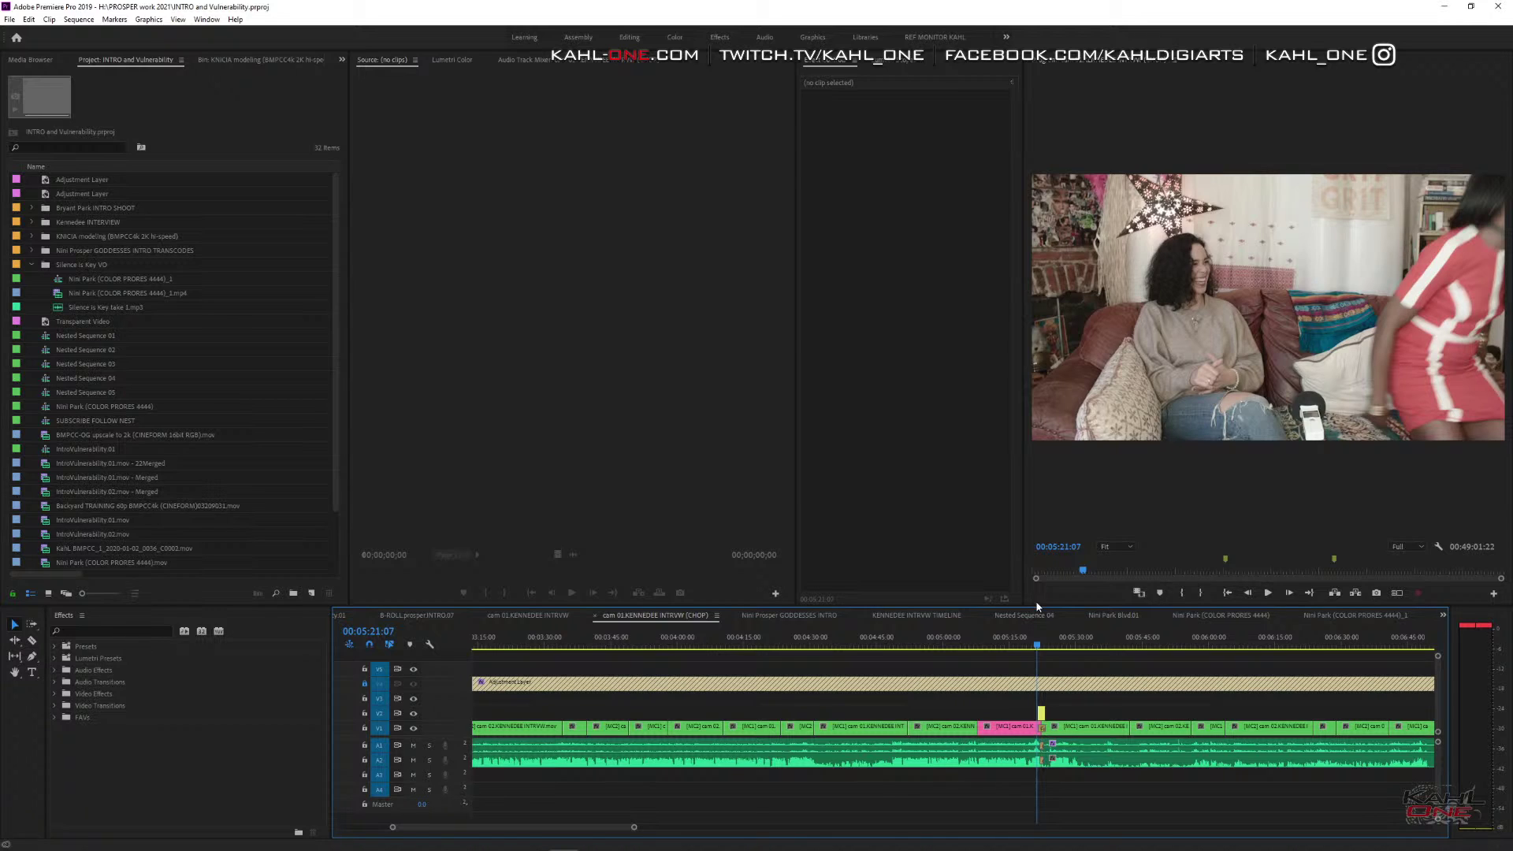
drag(1036, 646, 1026, 648)
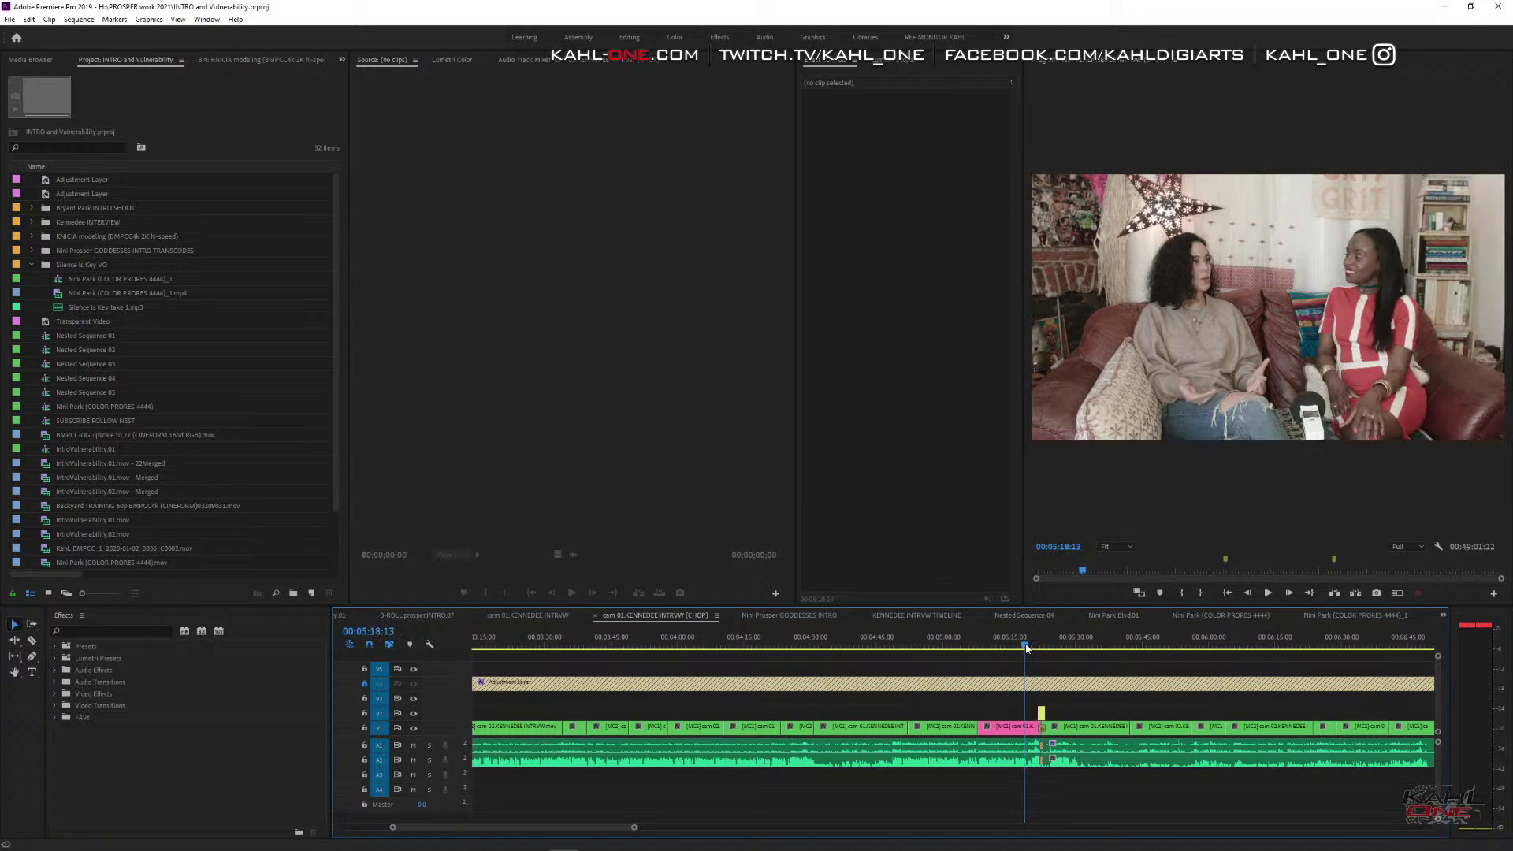
key(space)
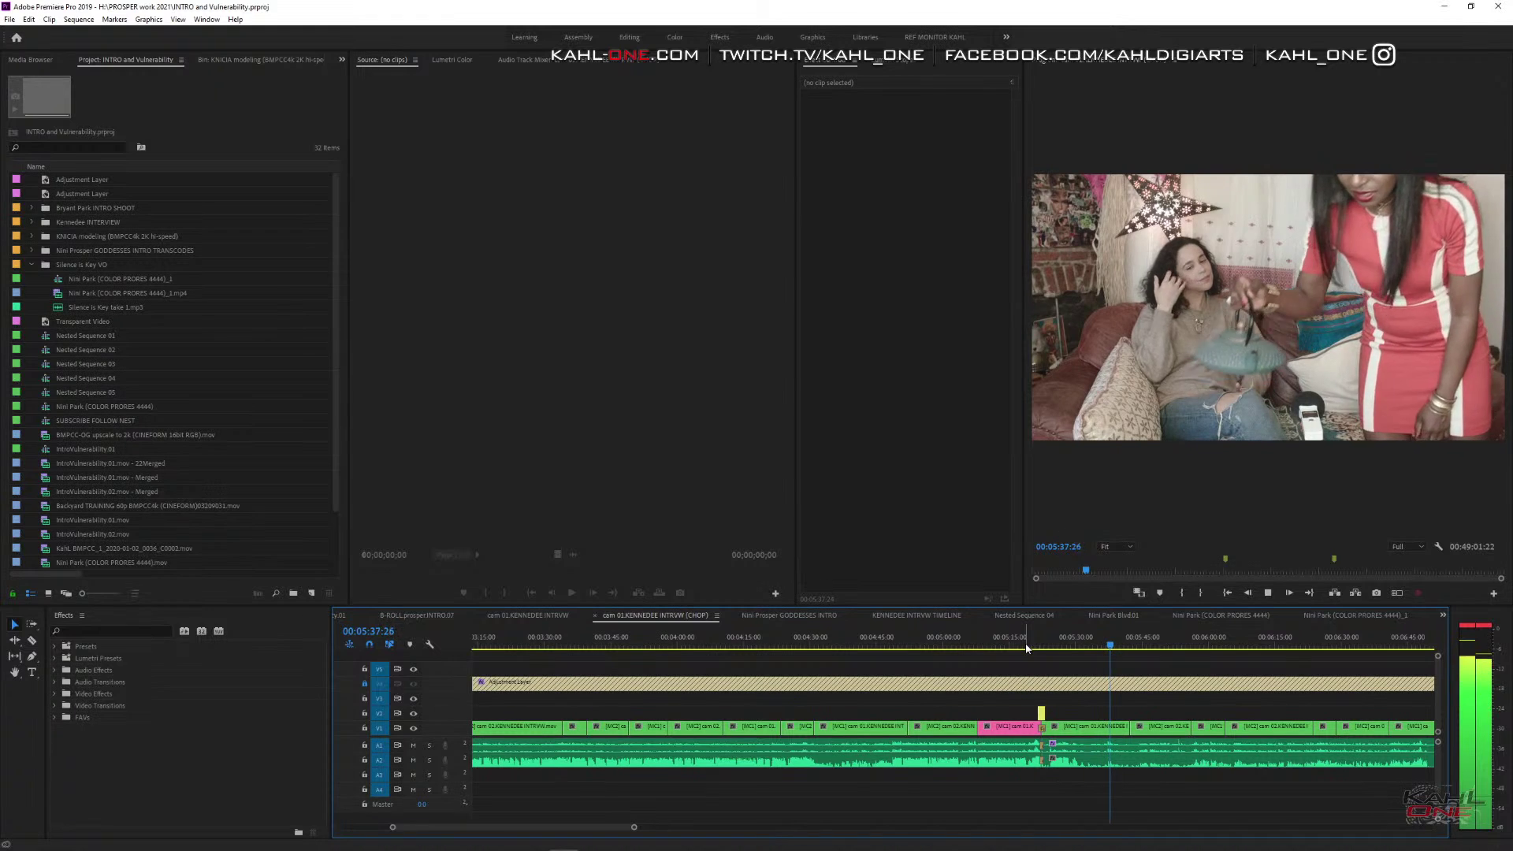
Scrub and replay the teapot moment around 00:05:35, leaving the playhead at 00:05:33:07.
drag(1088, 646, 1070, 647)
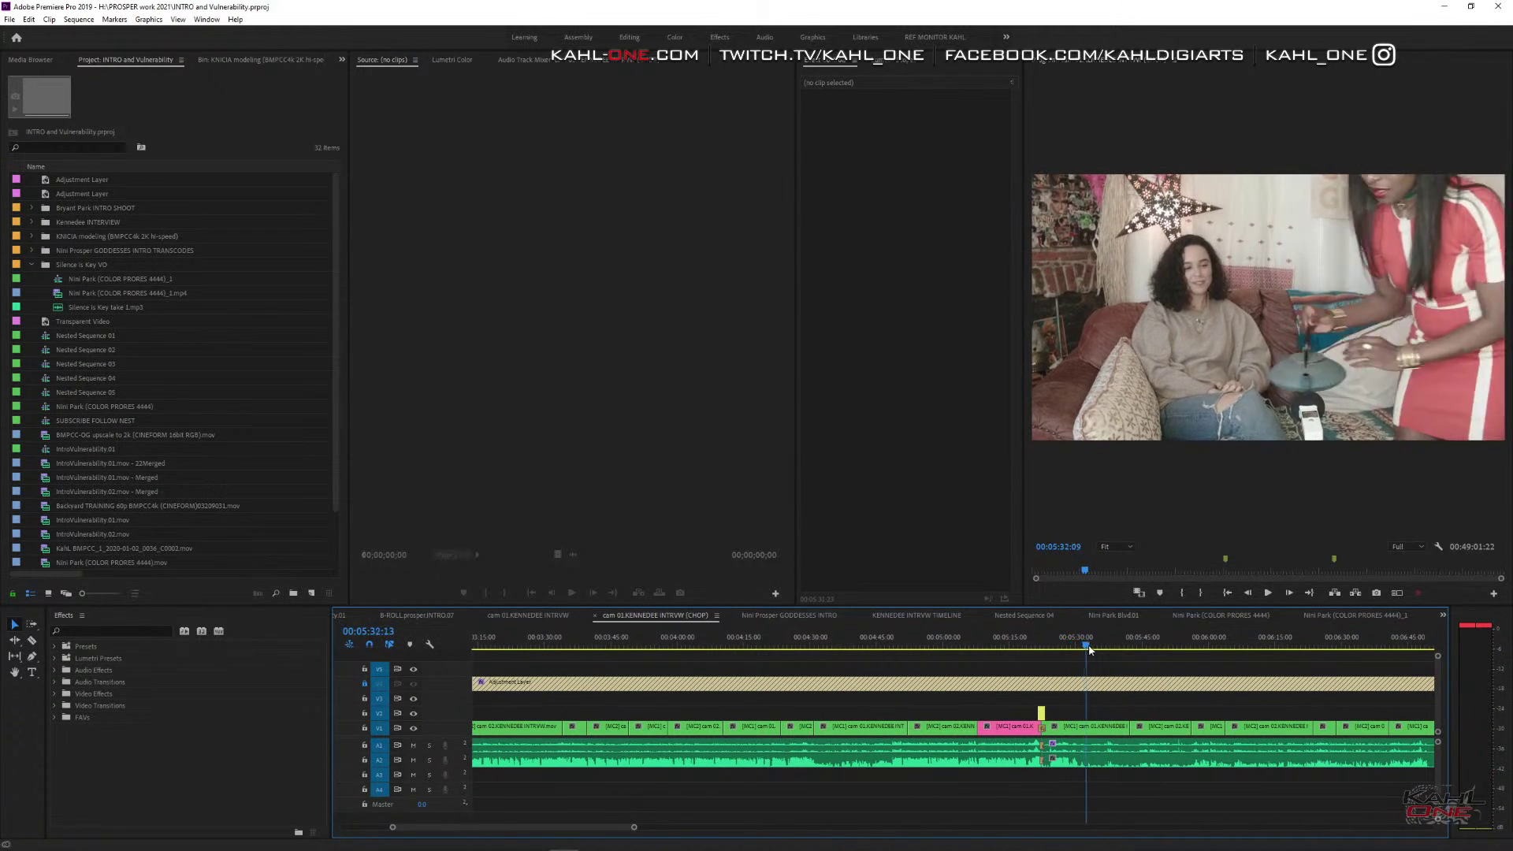
mouse_move(1120, 658)
mouse_down()
mouse_move(1150, 660)
mouse_move(1101, 668)
mouse_up()
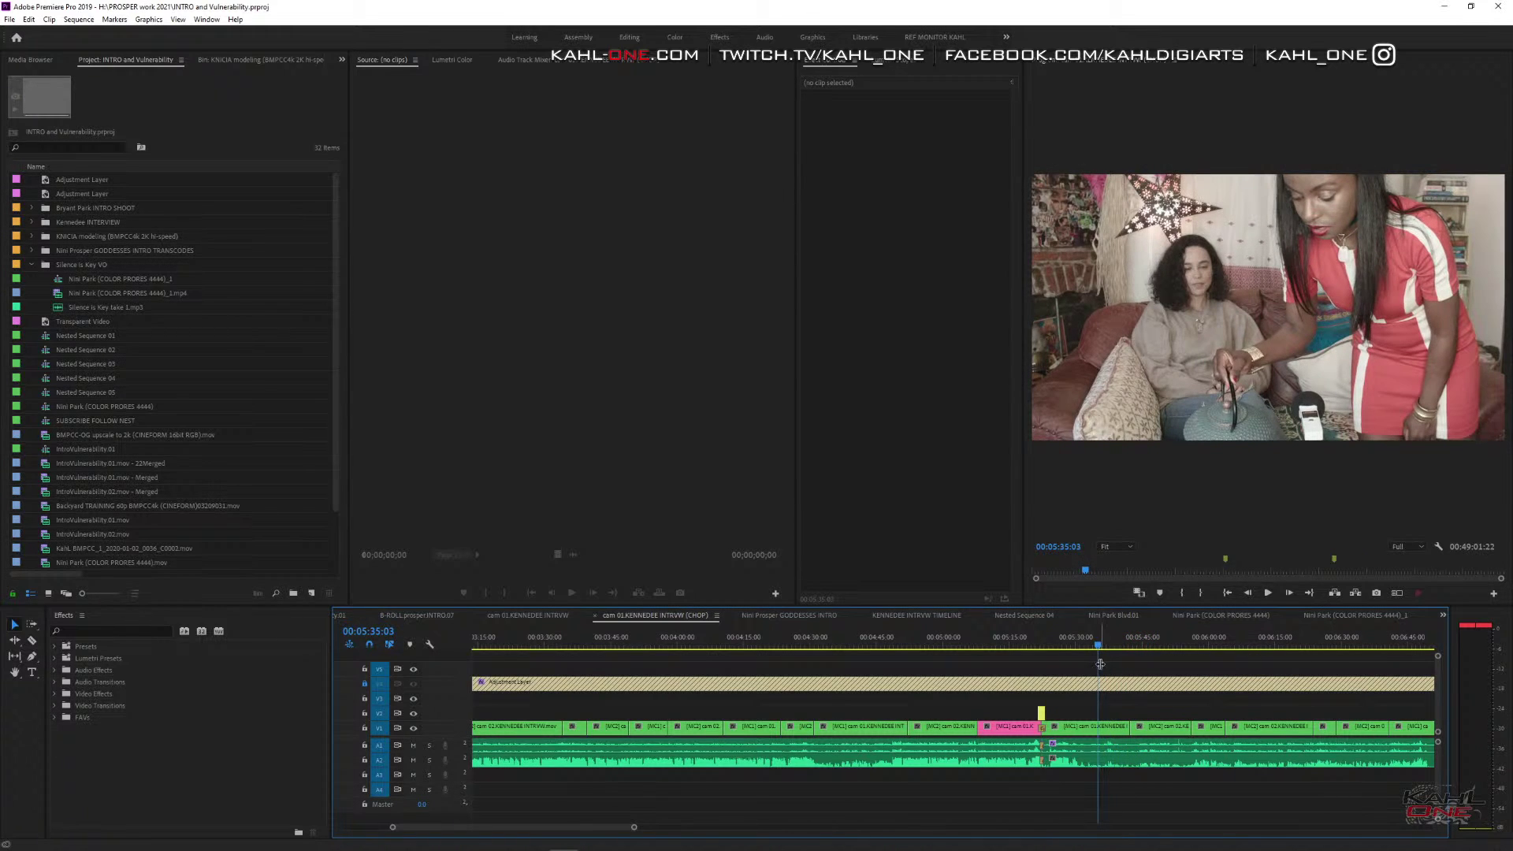
key(space)
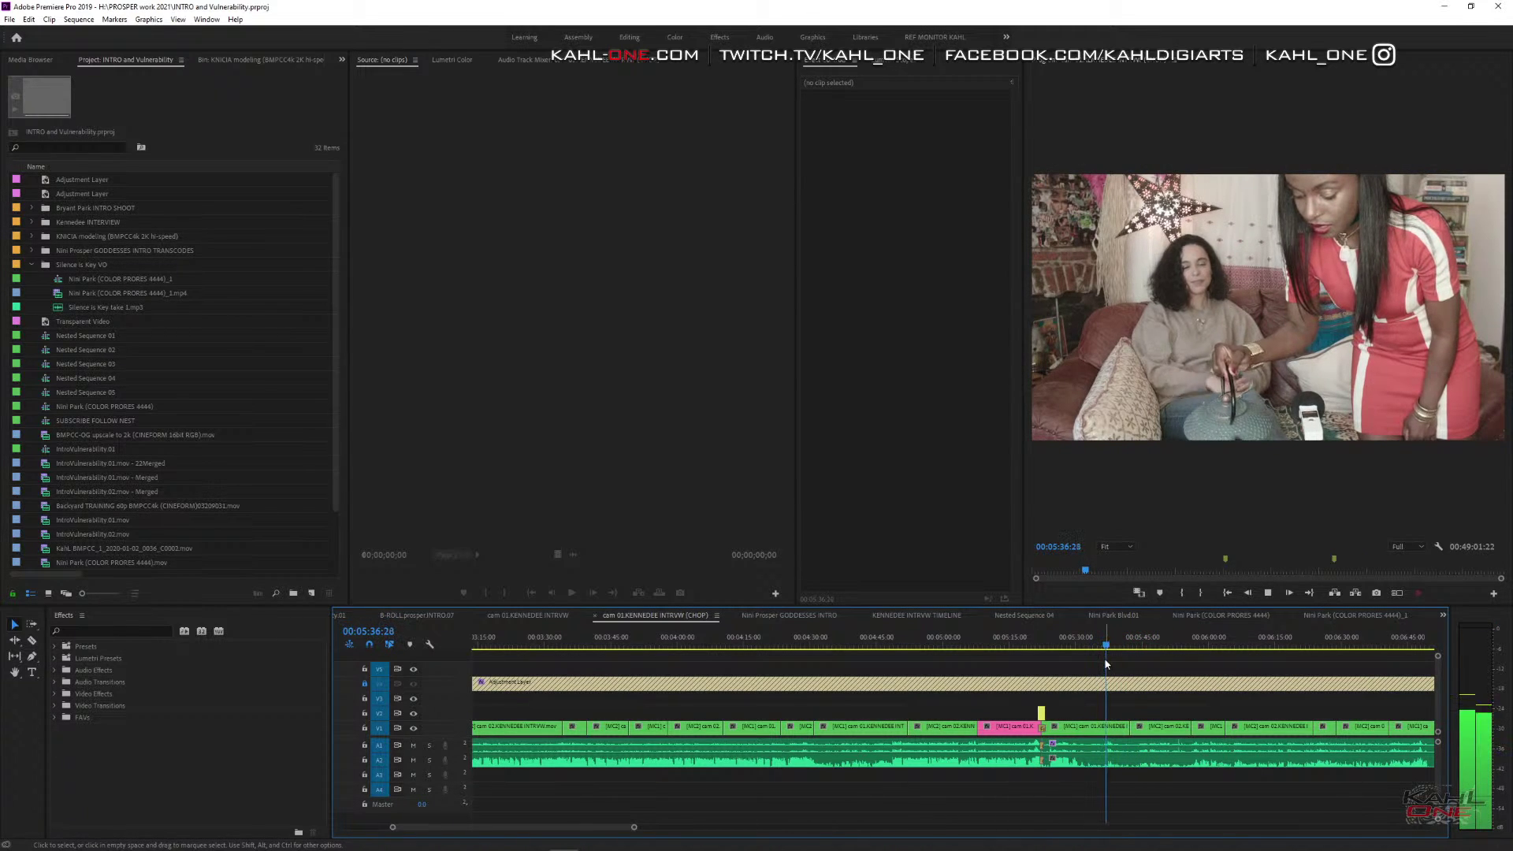
click(1114, 648)
drag(1114, 647, 1090, 646)
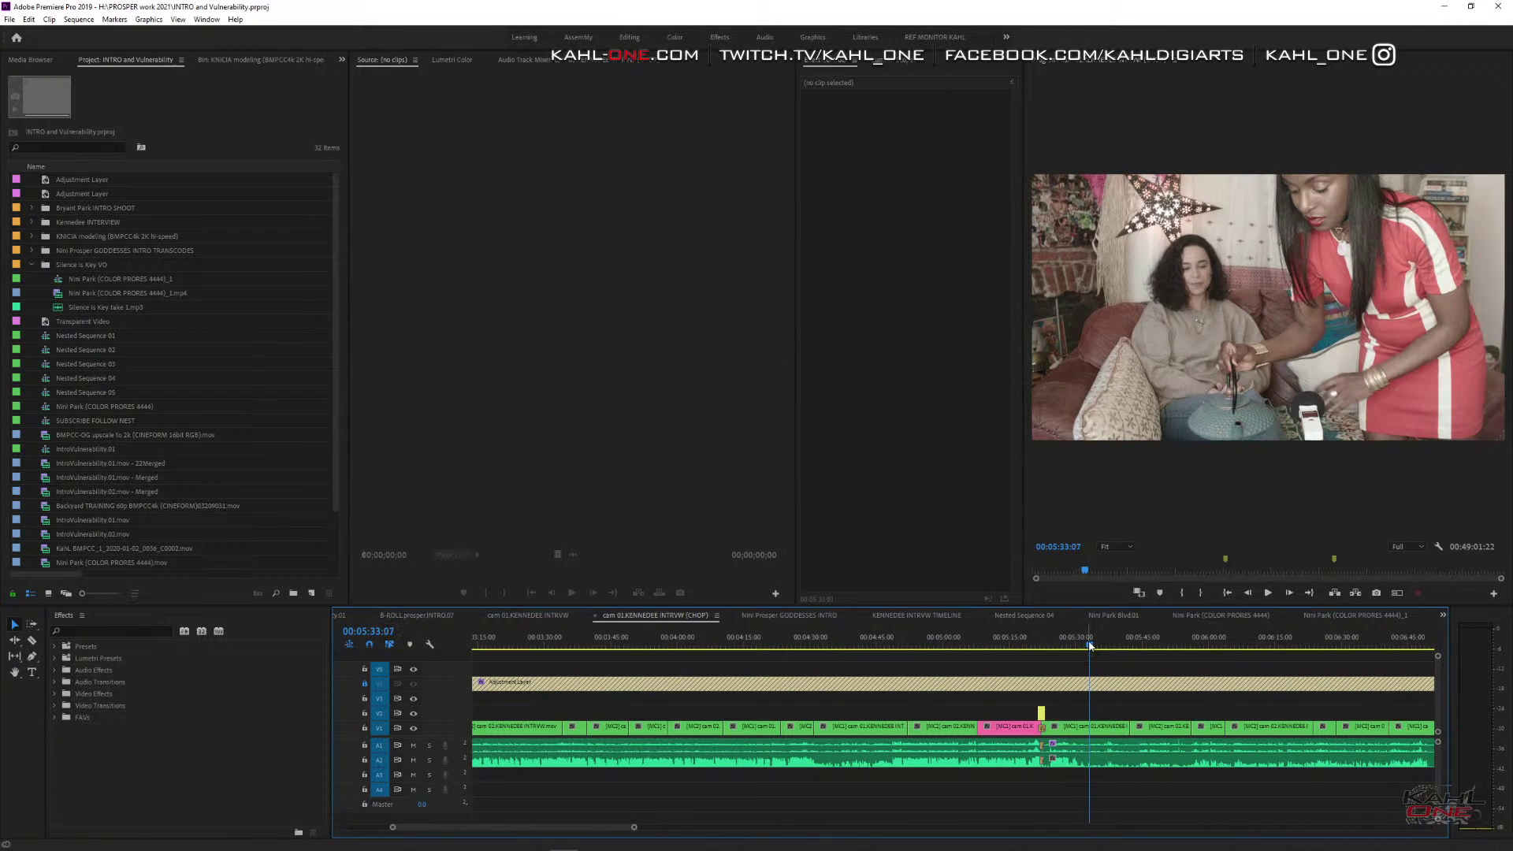
Move the short yellow clip above the main video track slightly earlier, over the end of the magenta clip, and deselect it.
drag(1040, 713, 1040, 713)
click(1072, 700)
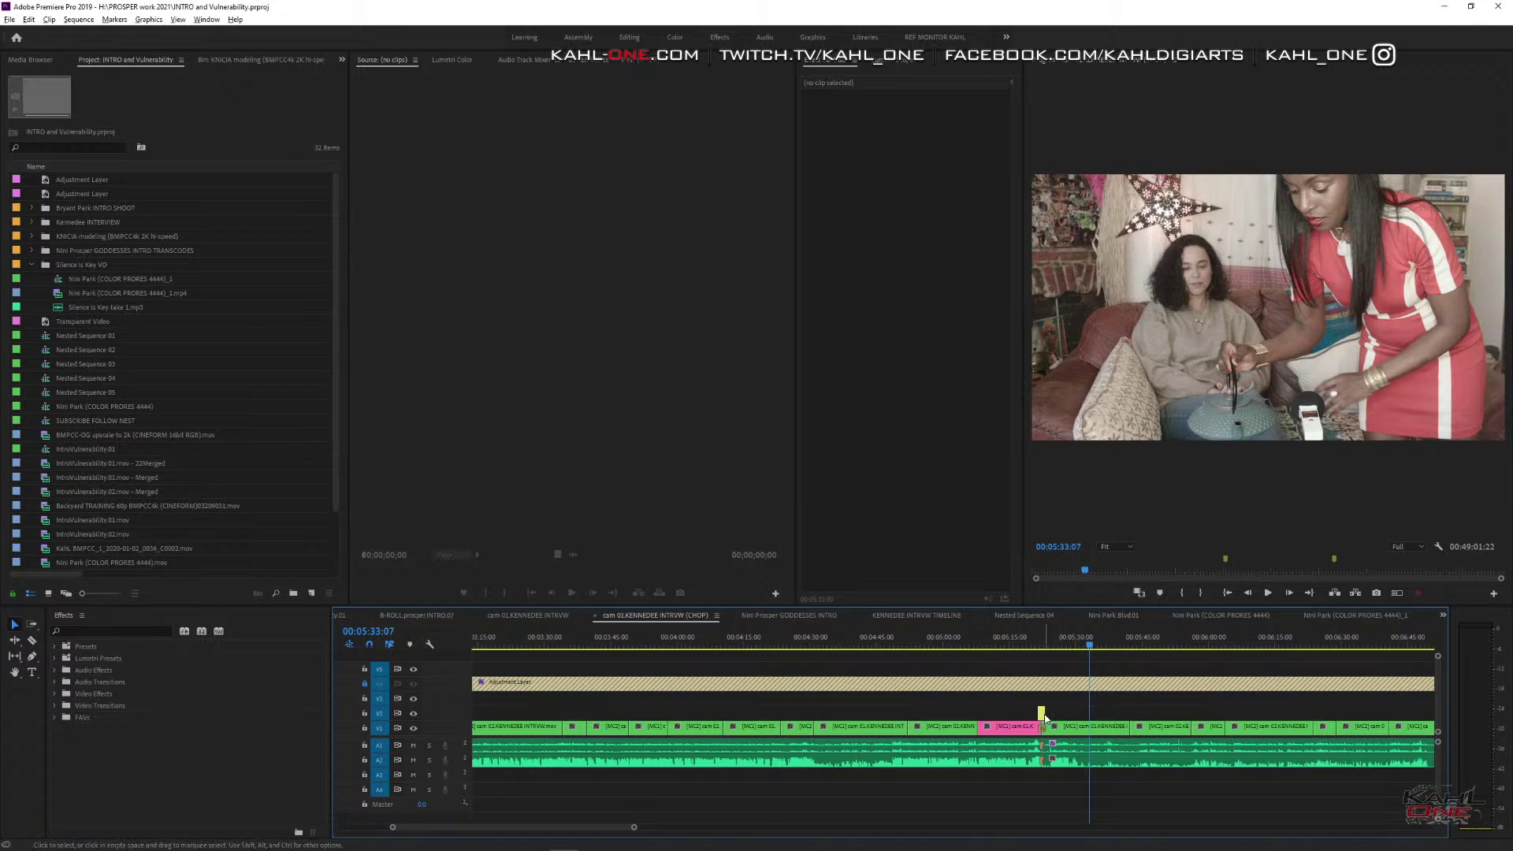
click(1041, 715)
drag(1042, 715, 1034, 714)
click(1069, 707)
key(ctrl+a)
click(1058, 707)
Play the interview from 00:05:28:05, cut all its video and audio at 00:05:36:00, and return to that cut.
click(1063, 646)
drag(1064, 646, 1069, 646)
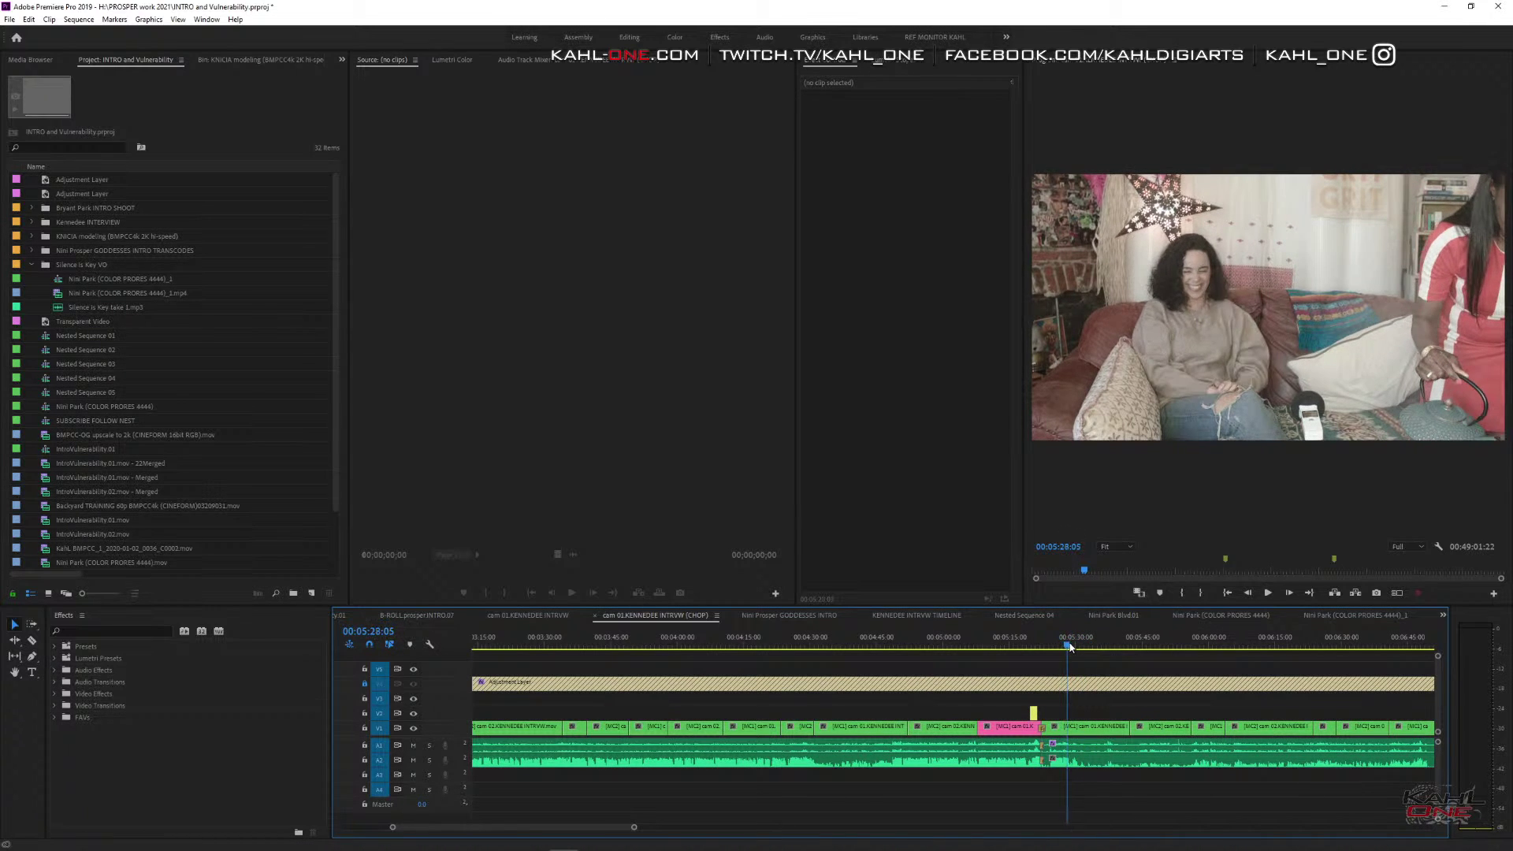
key(space)
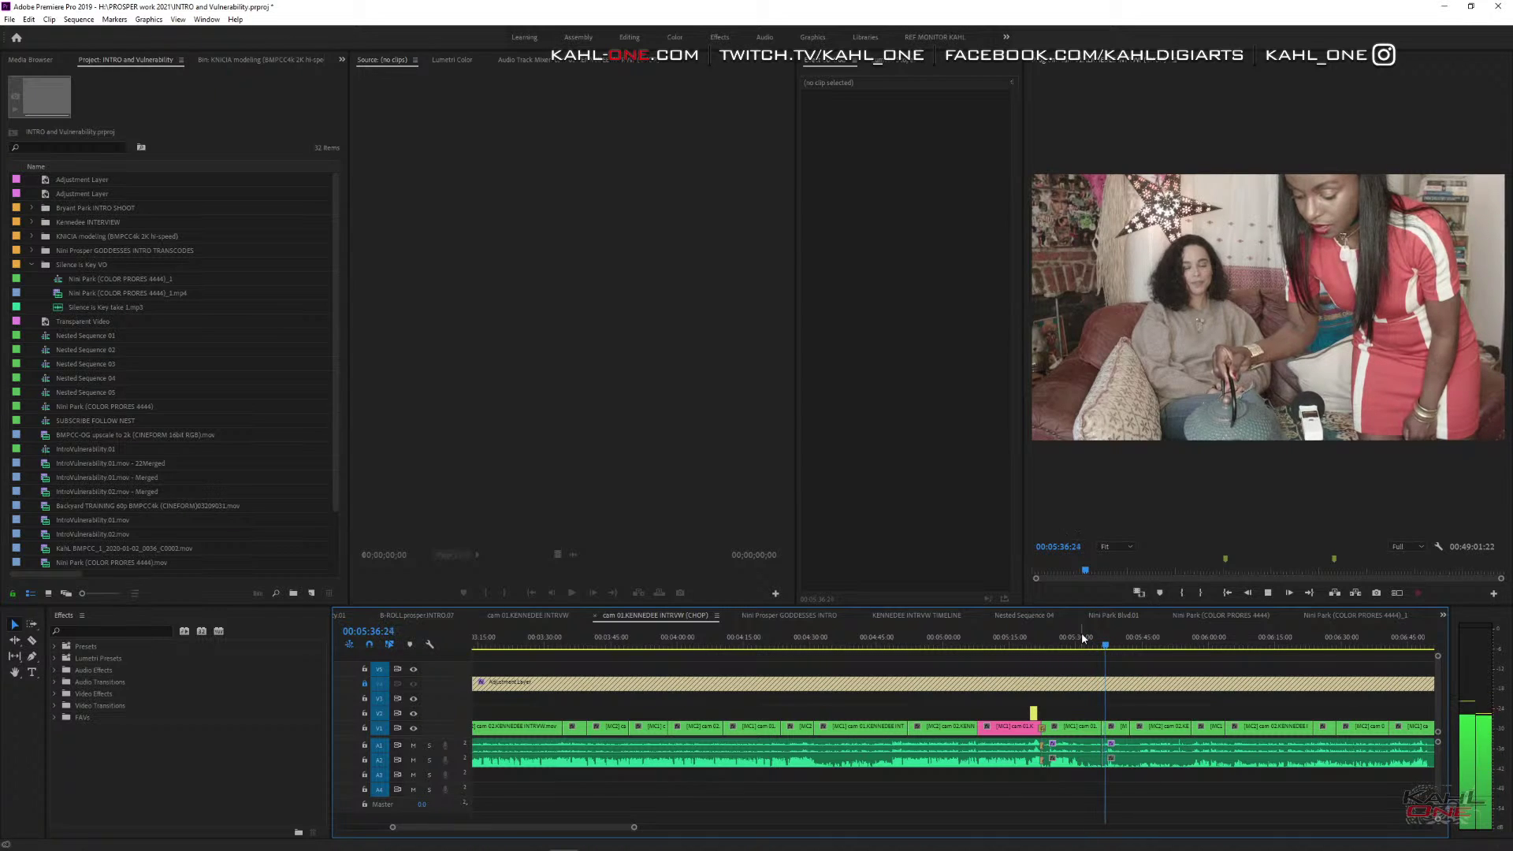
key(Up)
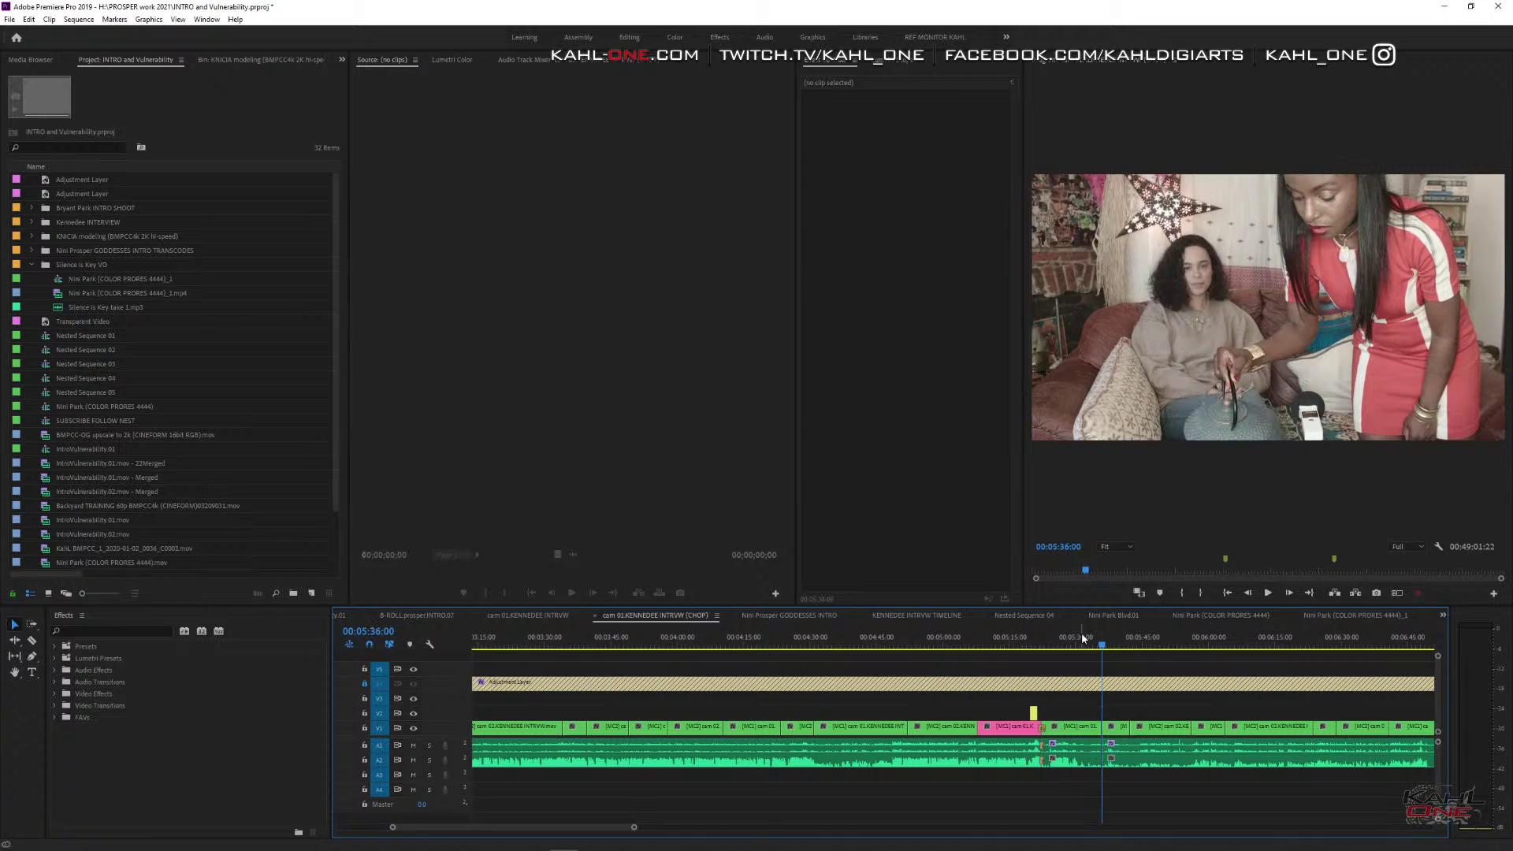
Play from the new cut to 00:05:37:03 and cut the interview's video and audio there.
key(space)
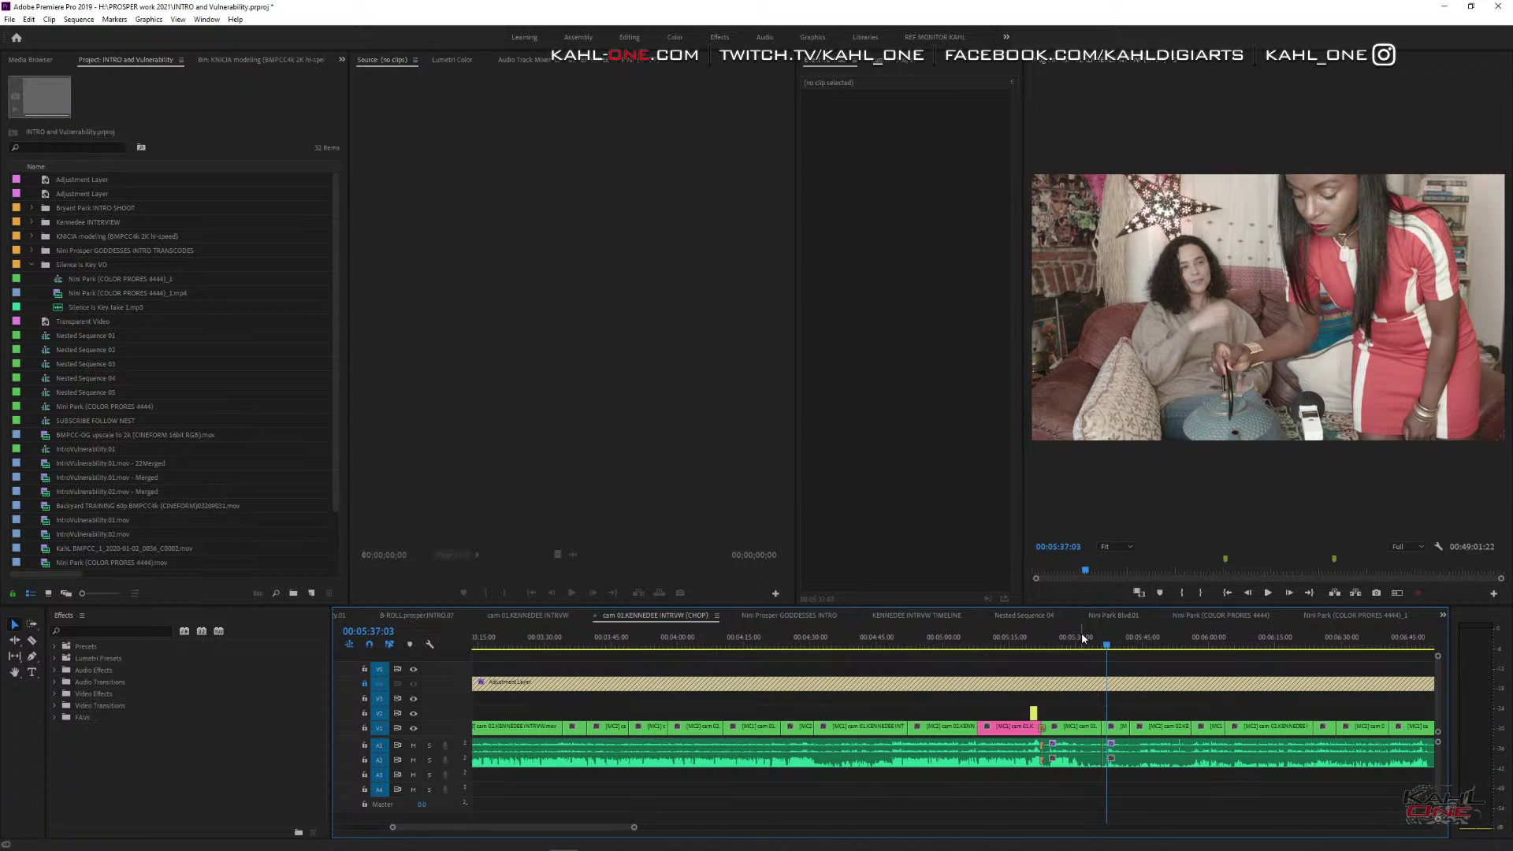
key(equal)
key(equal)
key(equal)
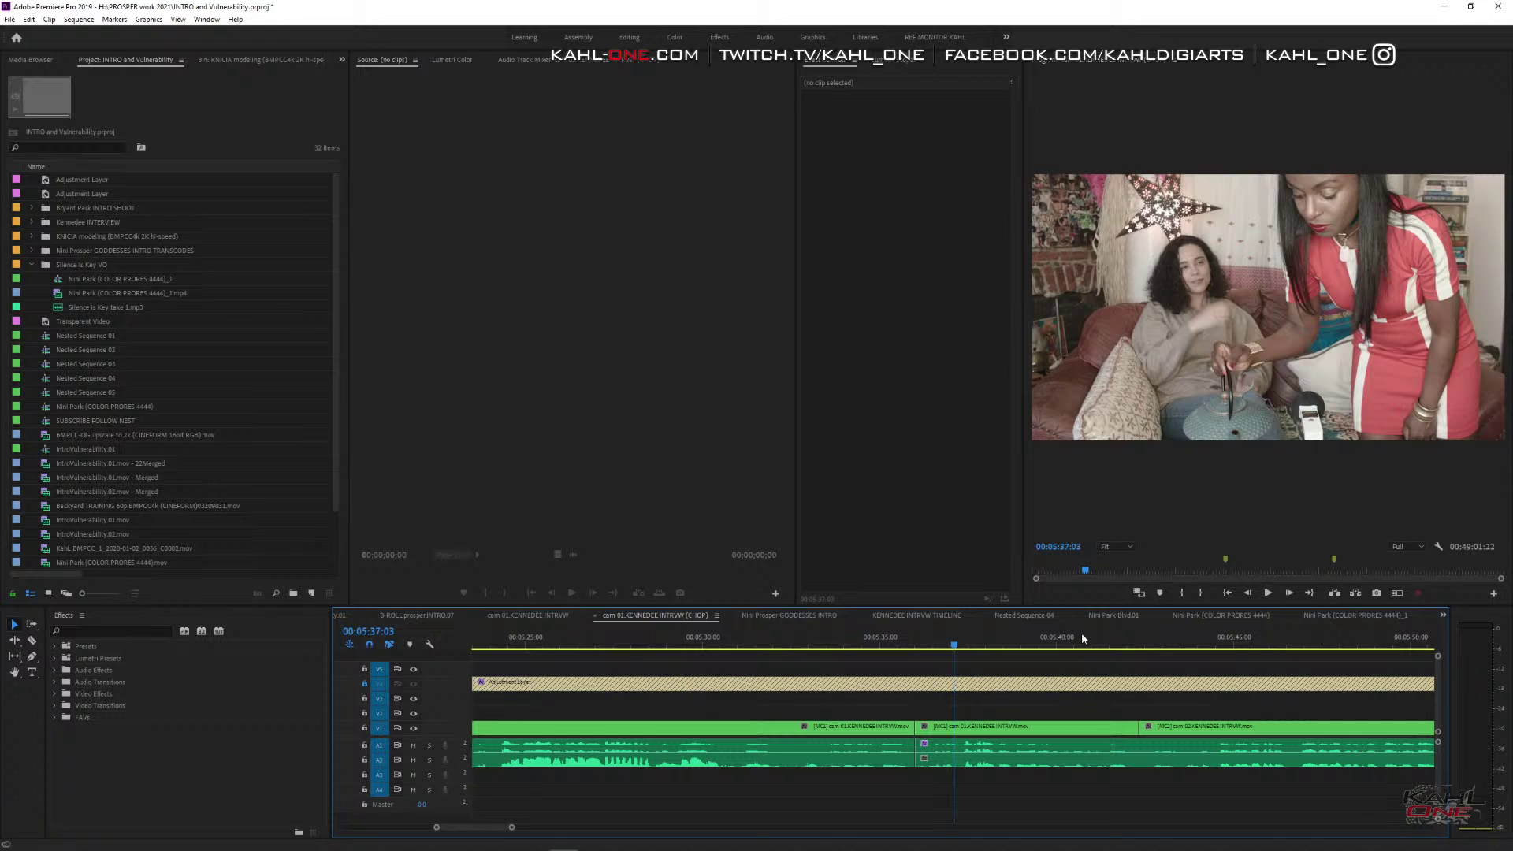
key(ctrl+k)
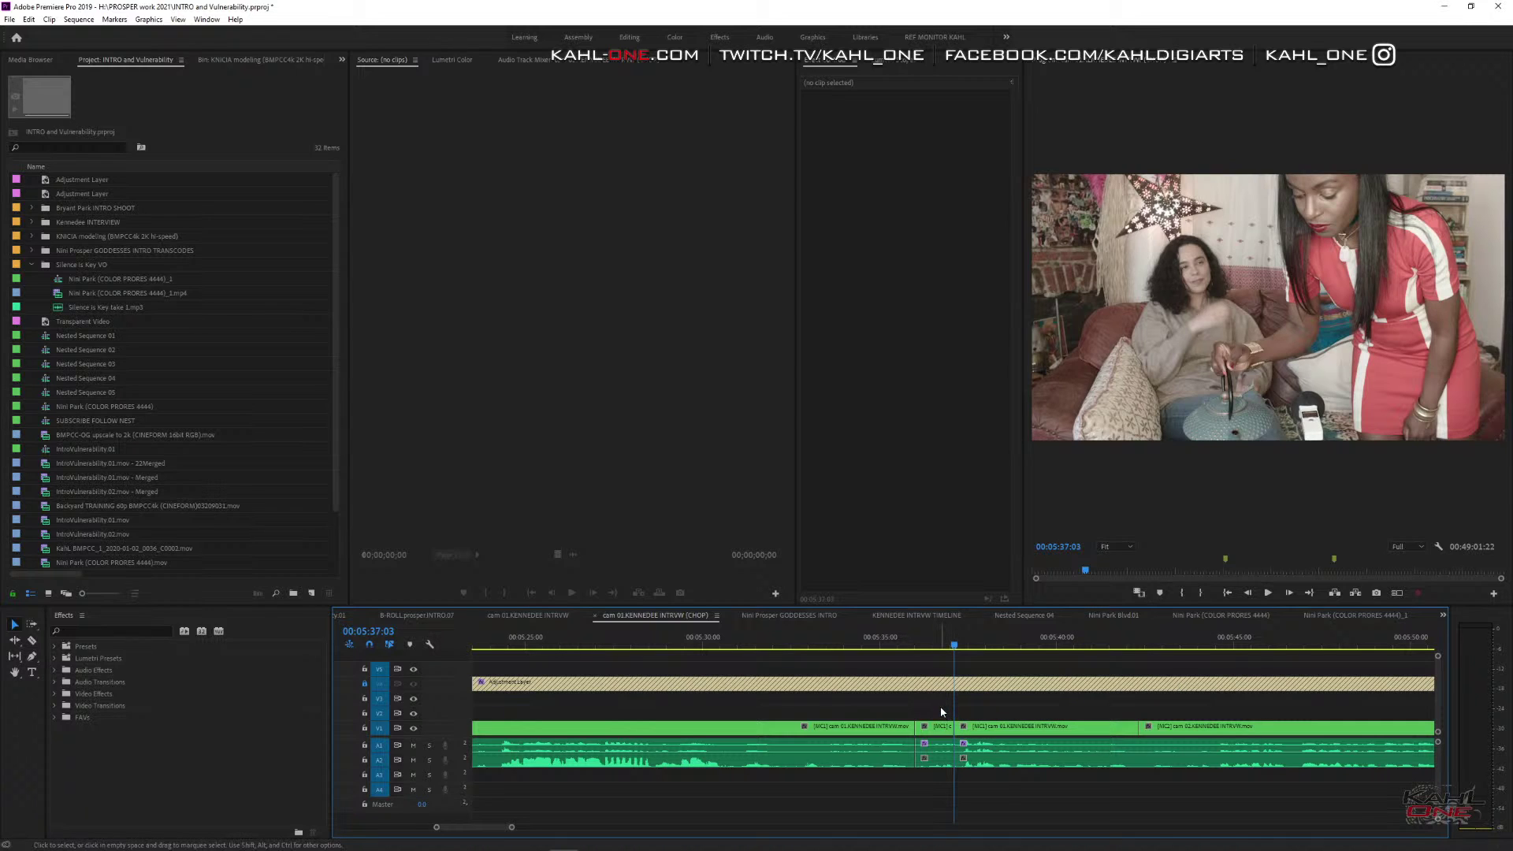
Label the isolated segment between 00:05:36:00 and 00:05:37:03, video and audio, with the Mango colour.
drag(941, 711, 937, 768)
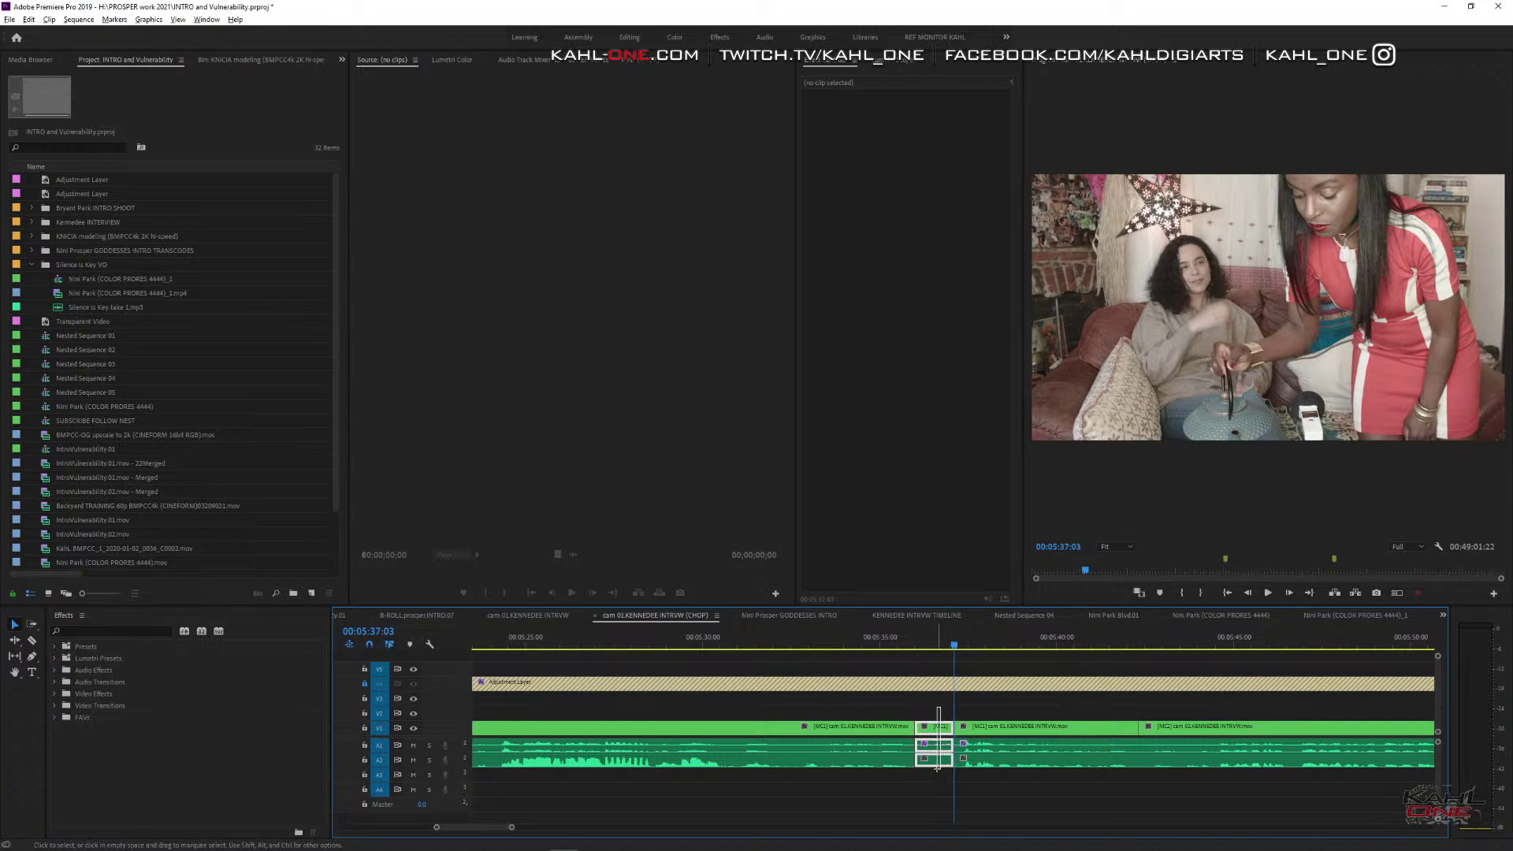
right_click(937, 726)
mouse_move(1040, 460)
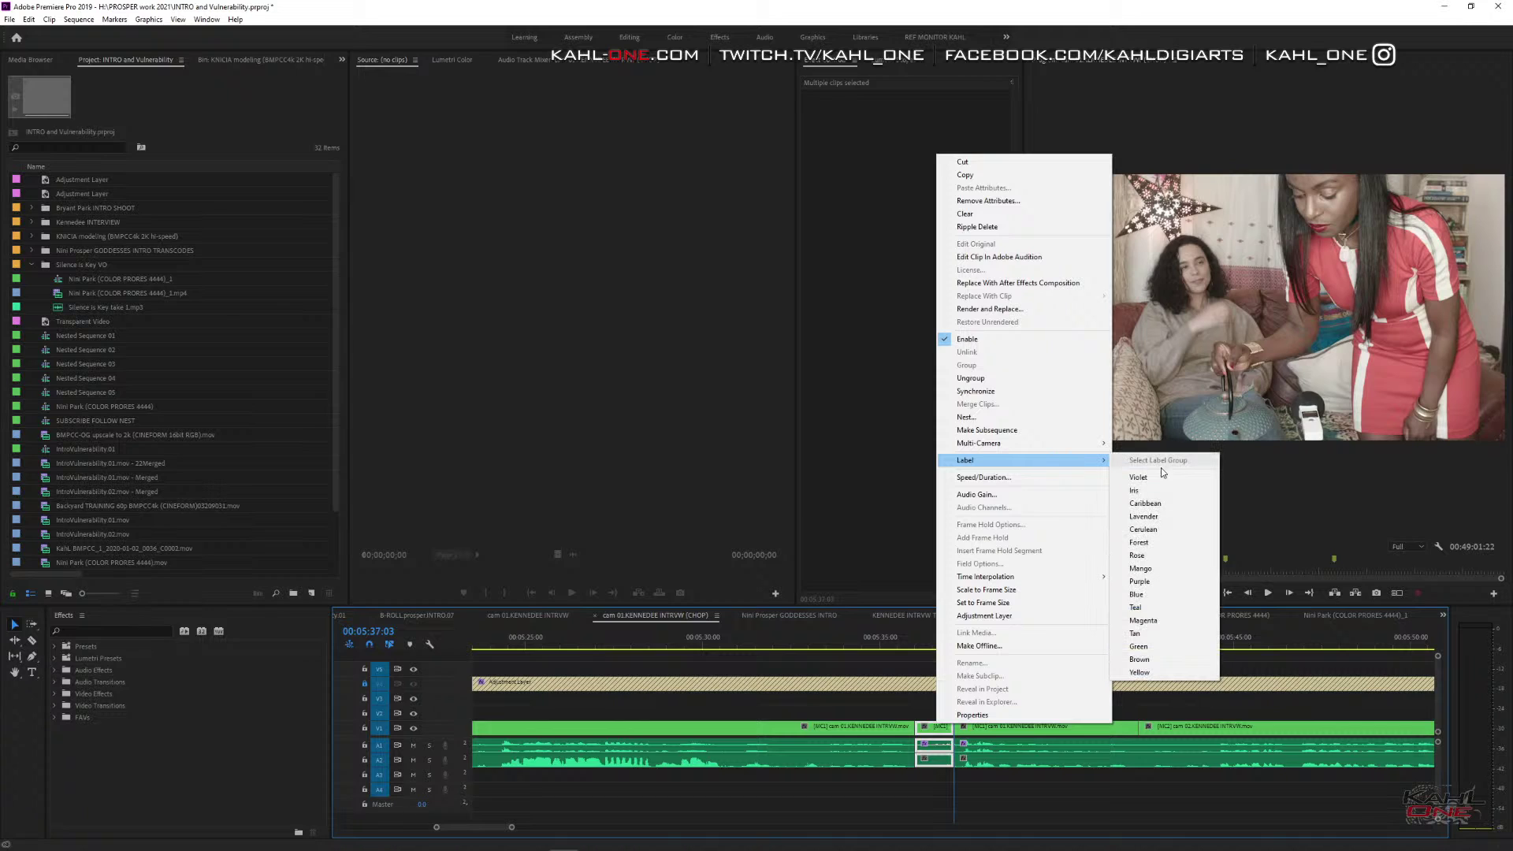
click(1143, 569)
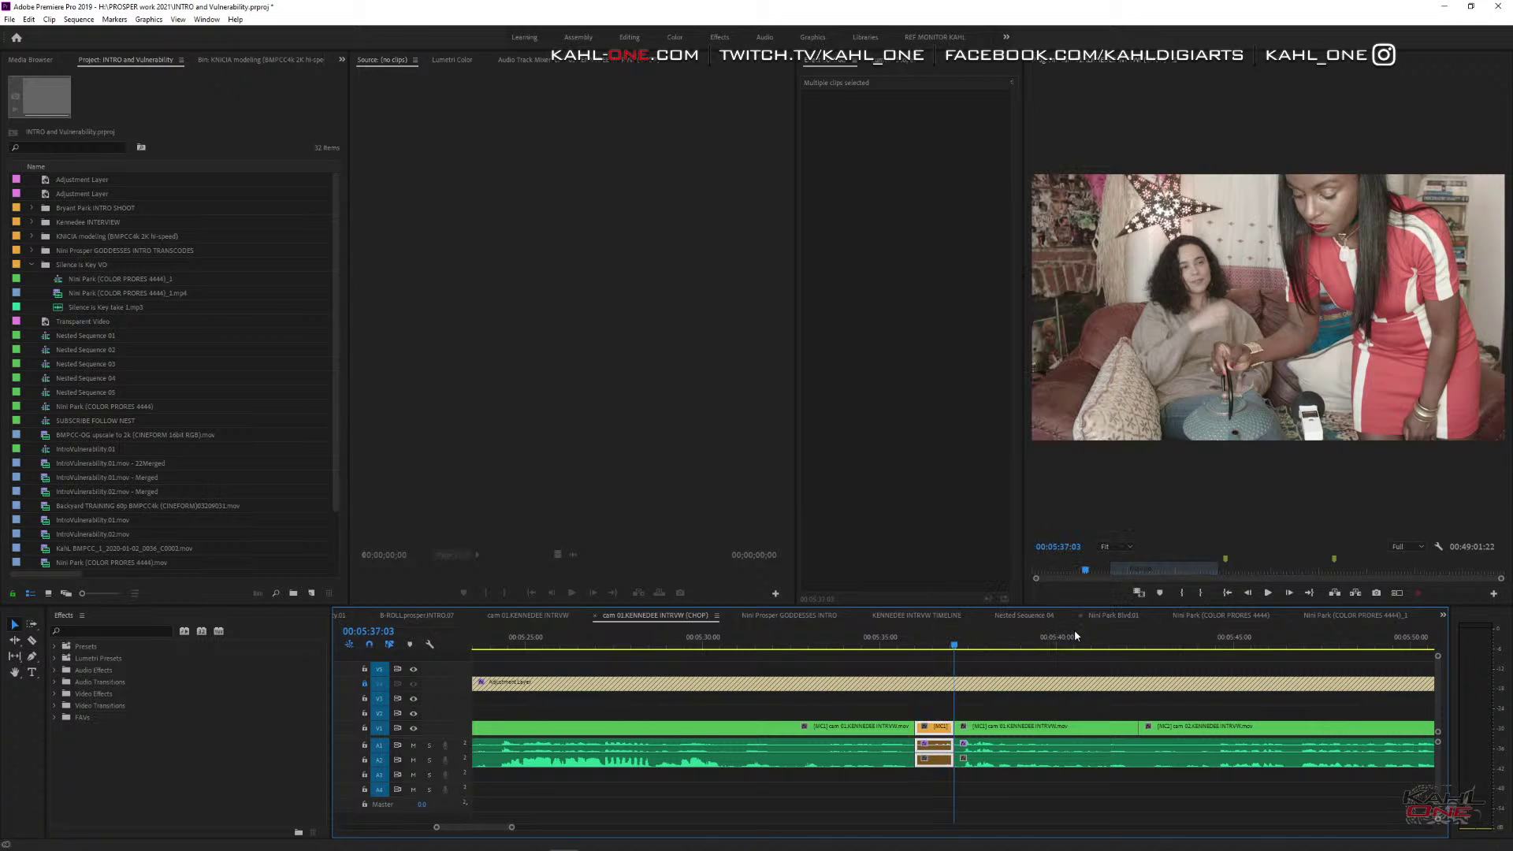
key(minus)
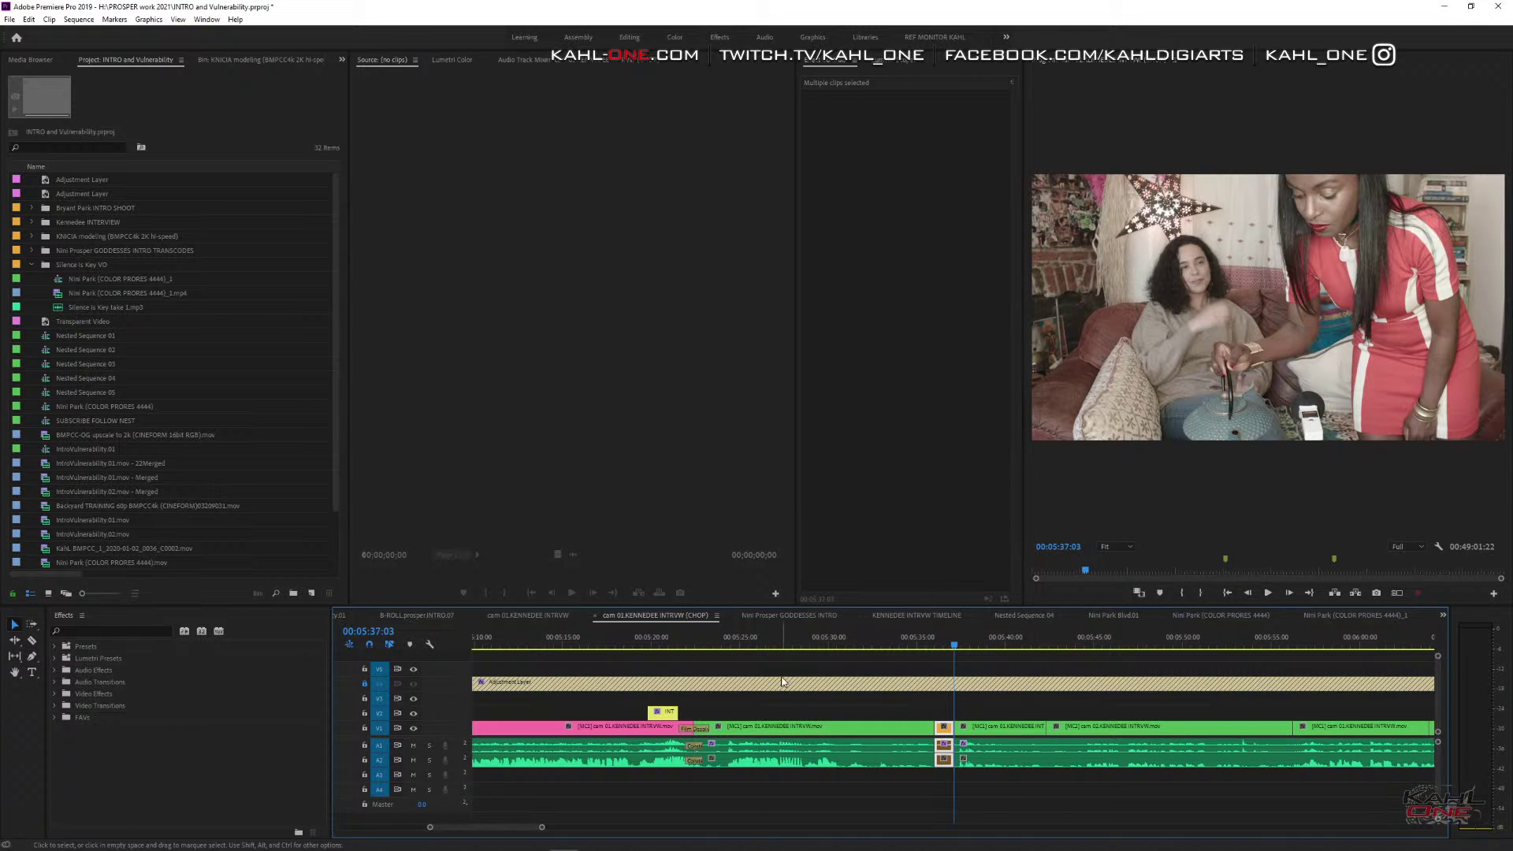
Move the yellow INTERMISSION title clip slightly later so it covers the short segment right after the long magenta clip.
drag(690, 644, 753, 644)
drag(672, 713, 694, 714)
click(713, 710)
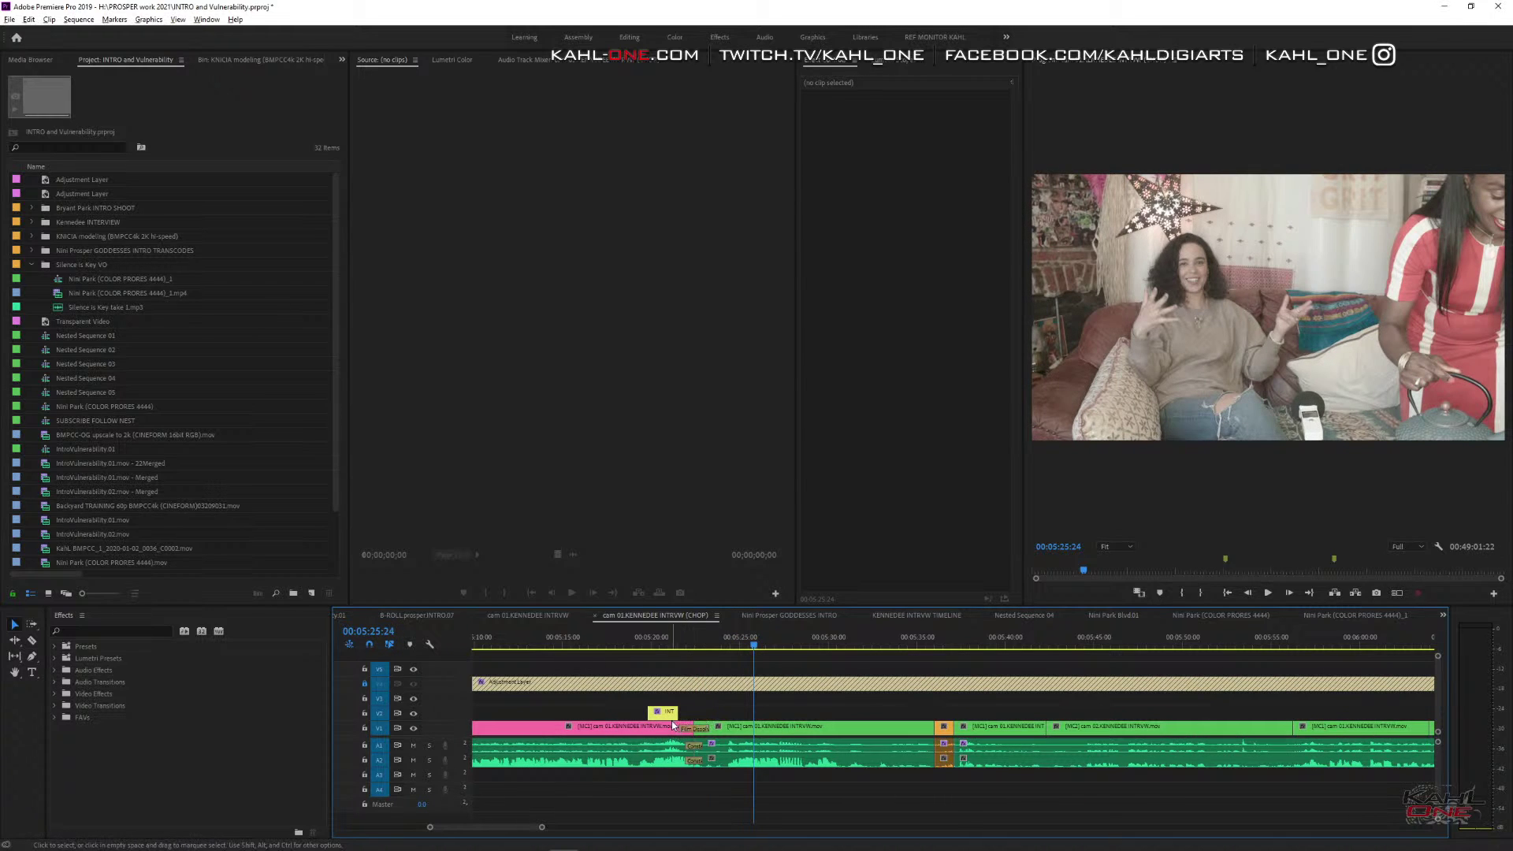
click(673, 713)
drag(674, 714, 703, 713)
Play the interview onward from about 00:05:35 and save the project during playback.
drag(742, 645, 923, 660)
key(space)
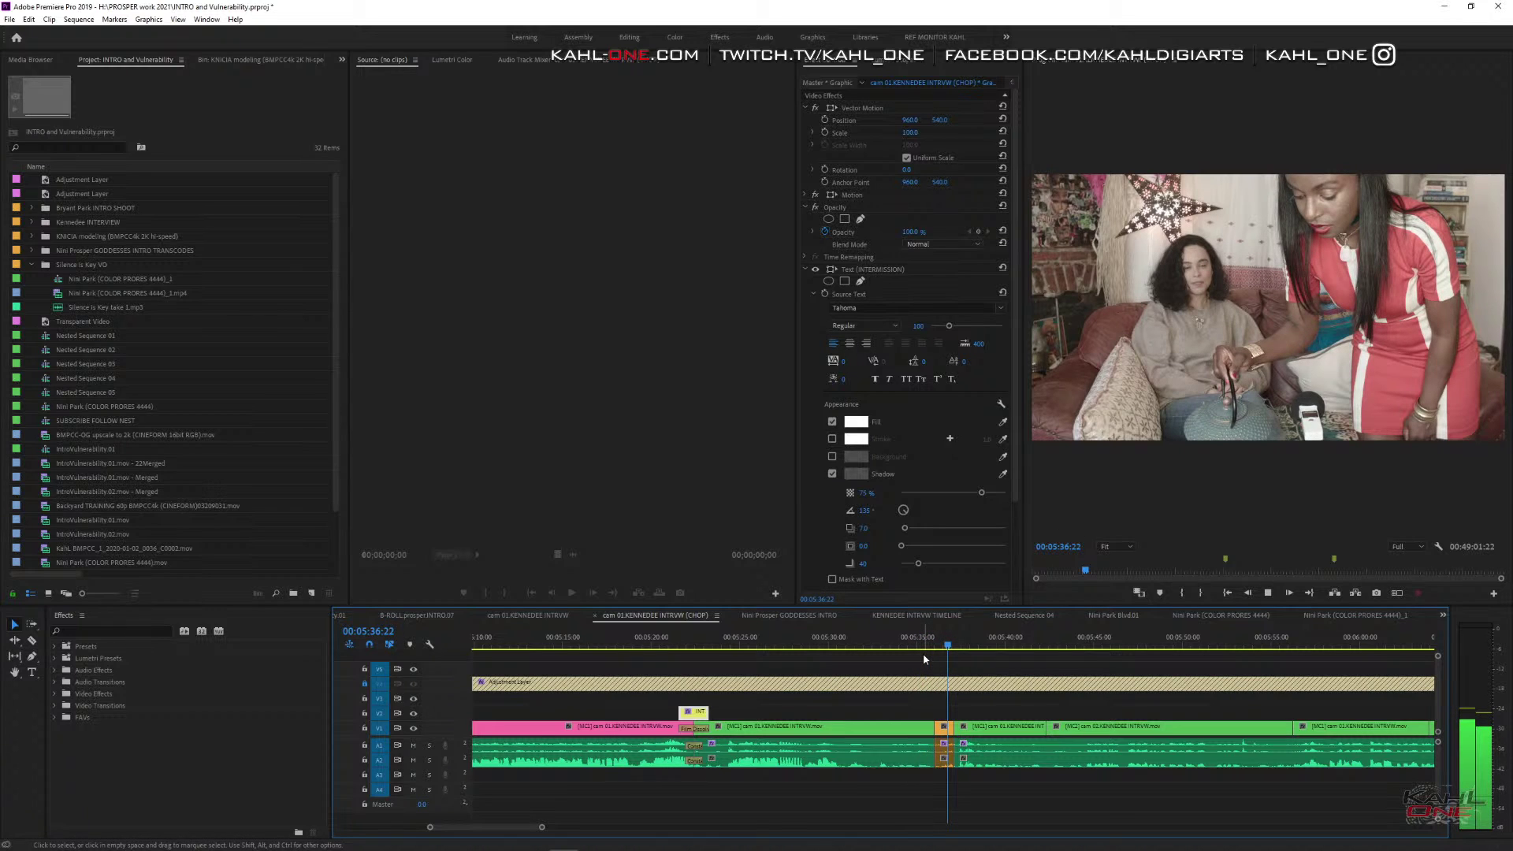
key(minus)
key(minus)
key(minus)
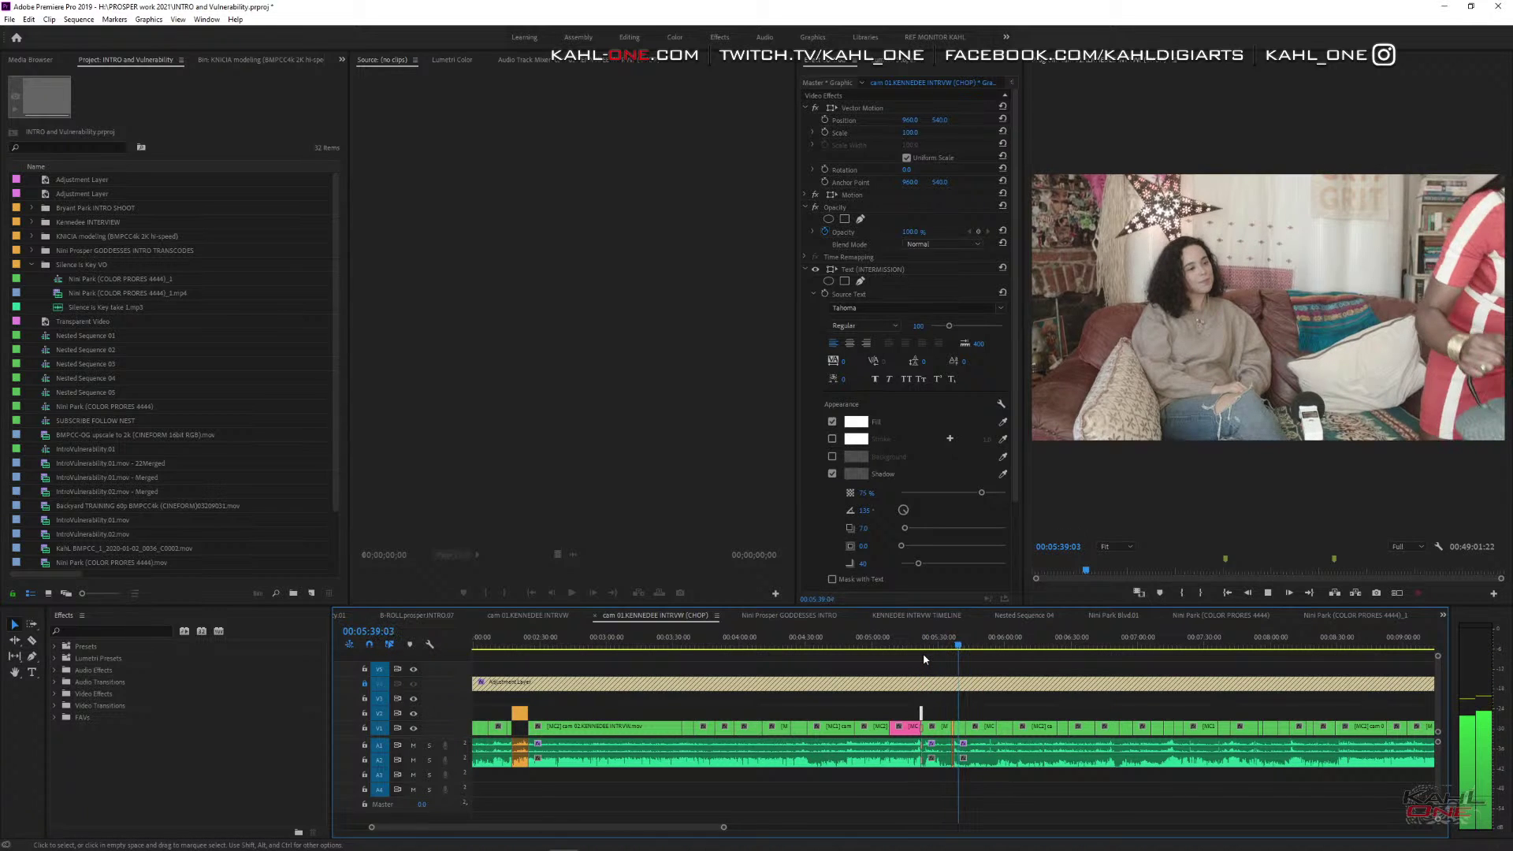
key(ctrl+s)
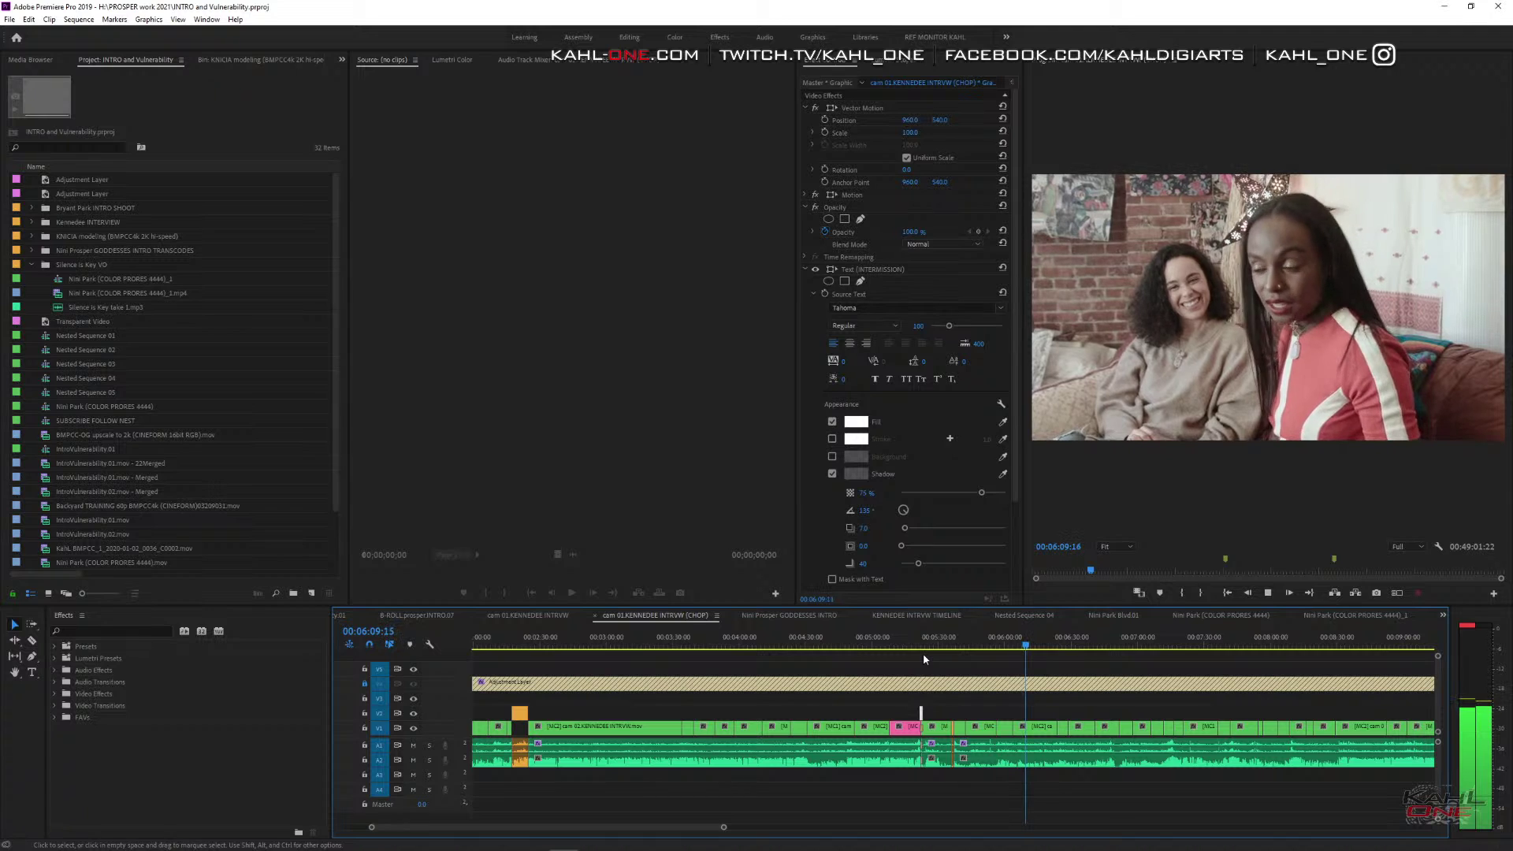
key(minus)
key(minus)
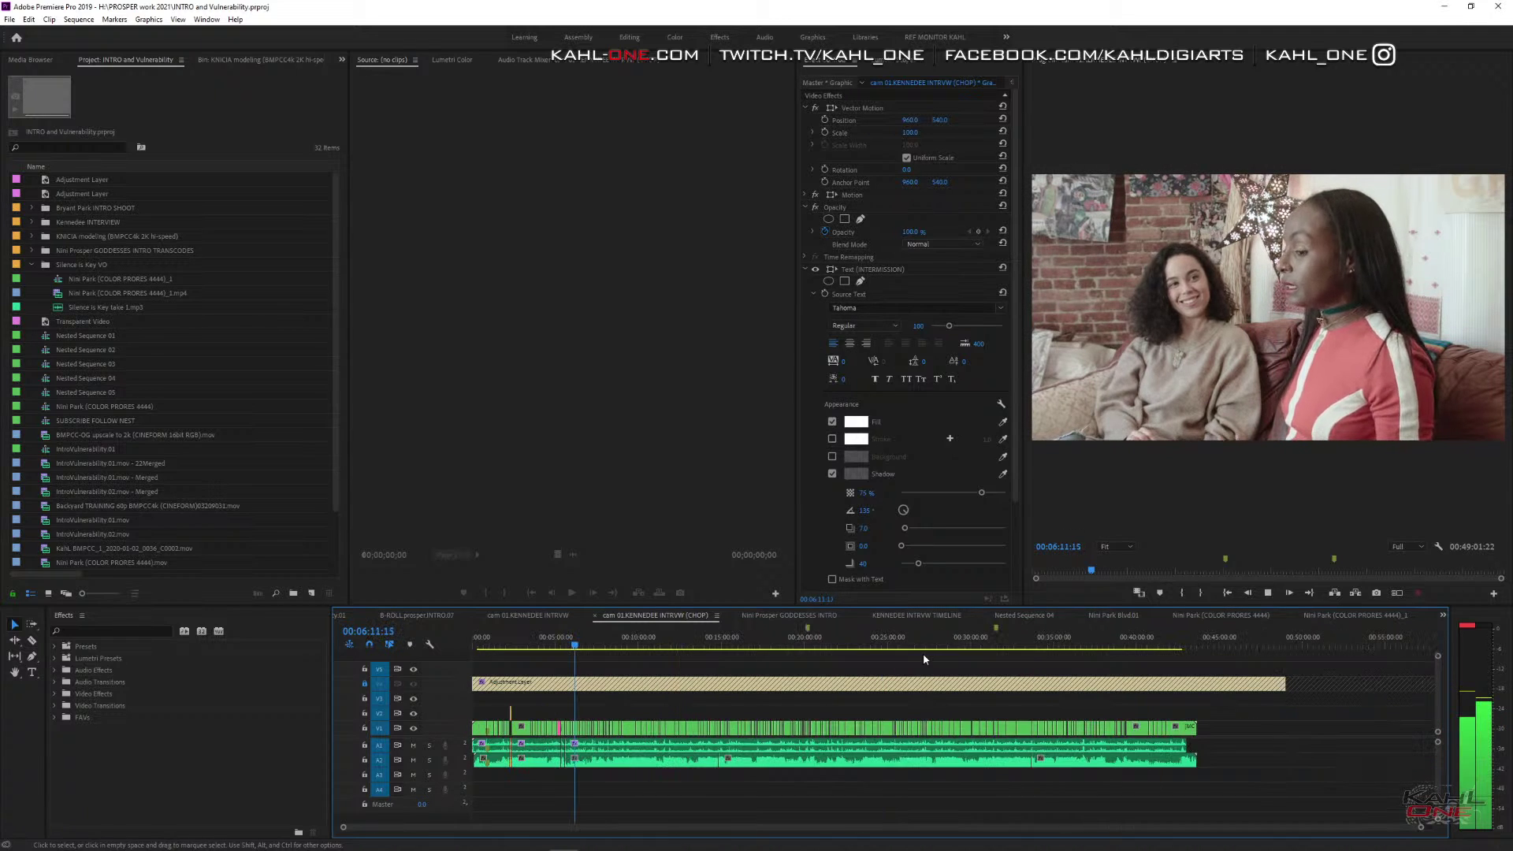
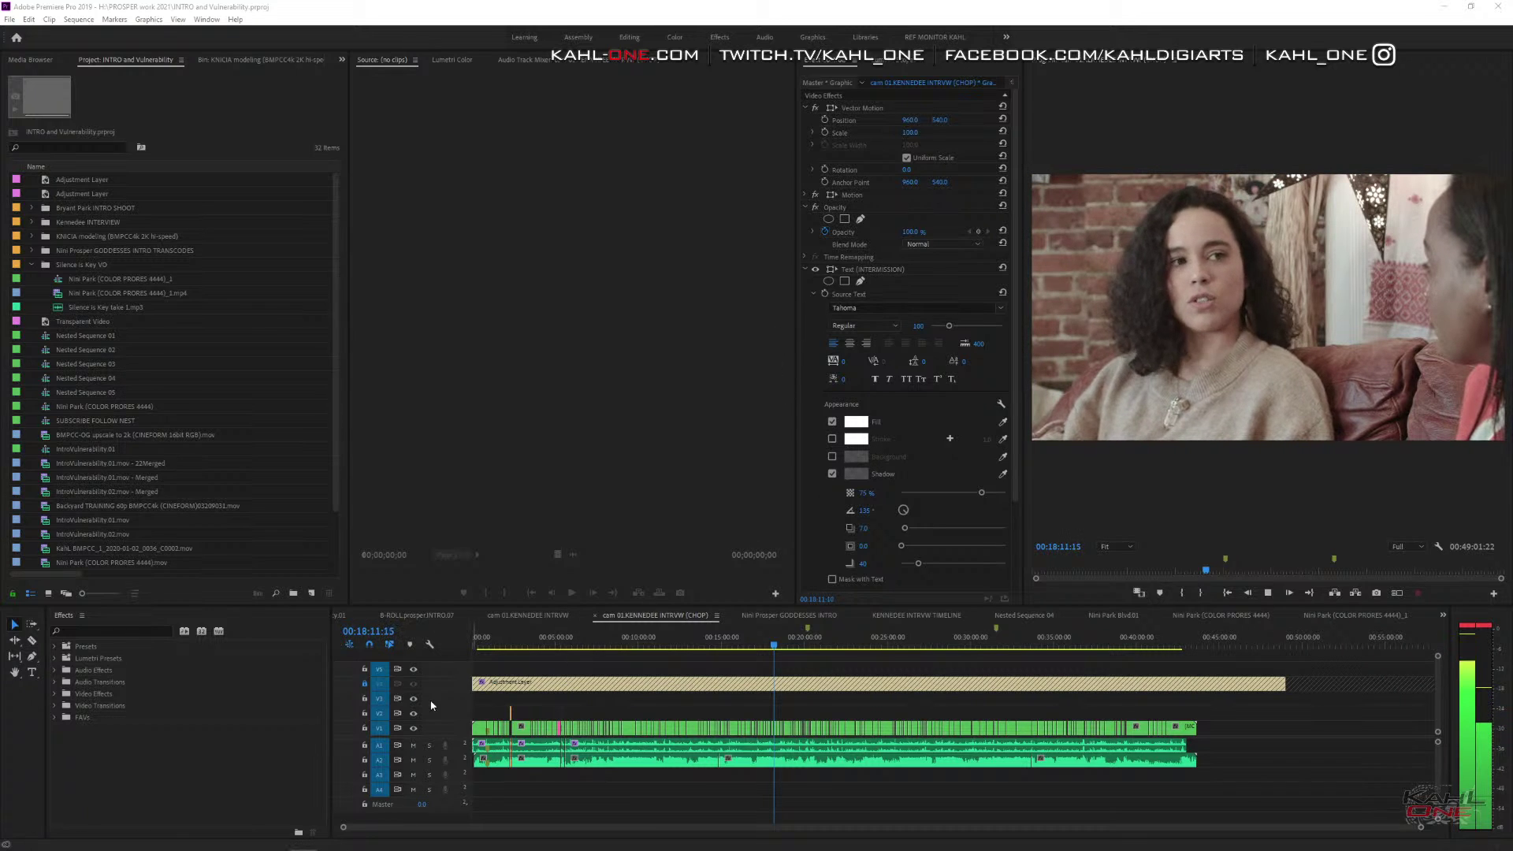
Unlock the adjustment layer's track and select the layer's Lumetri Color effect.
click(364, 684)
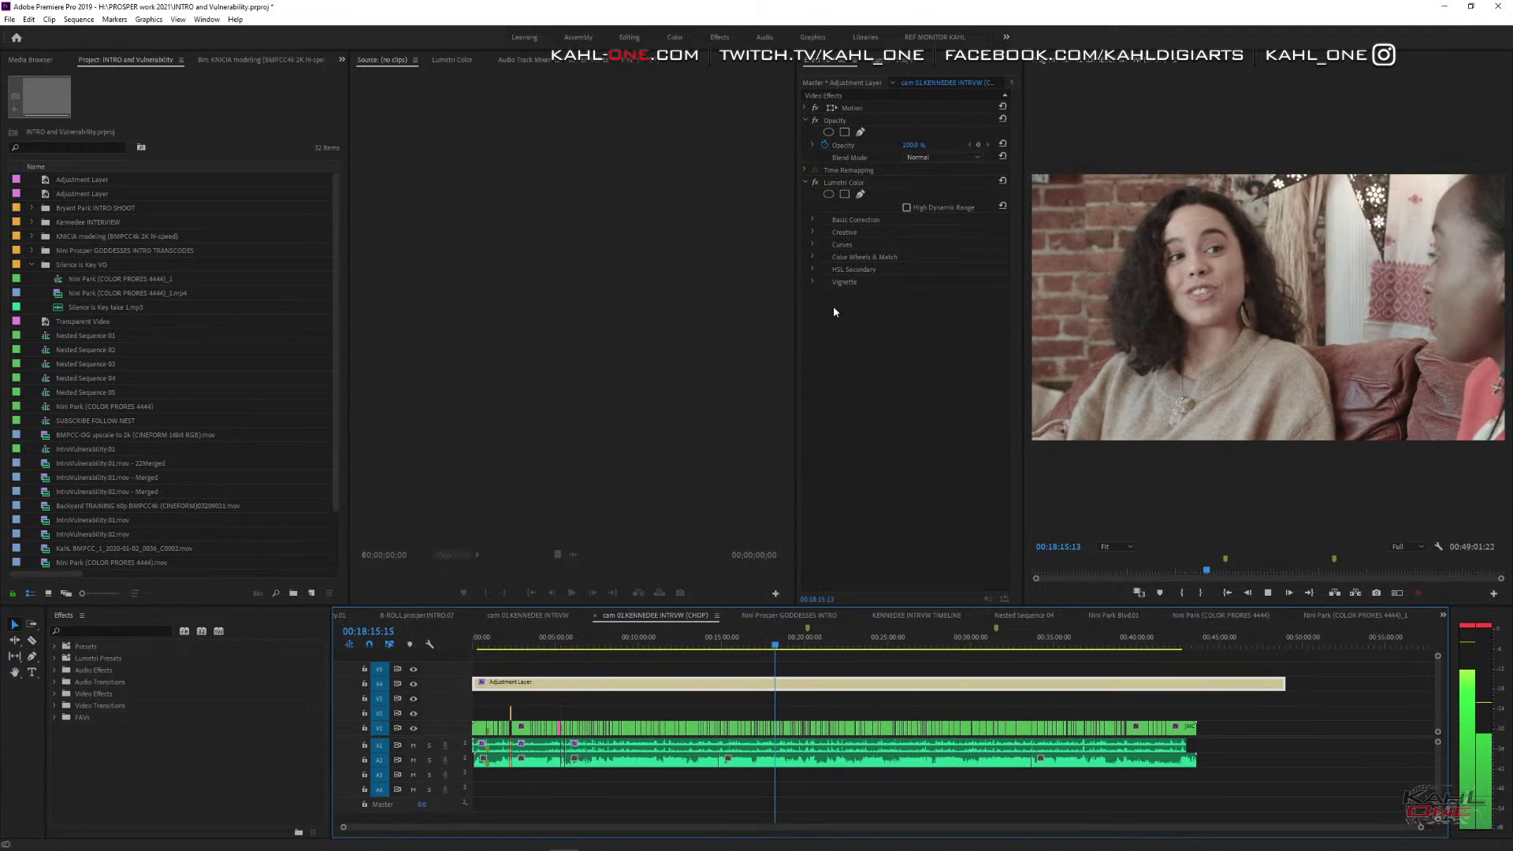
click(899, 60)
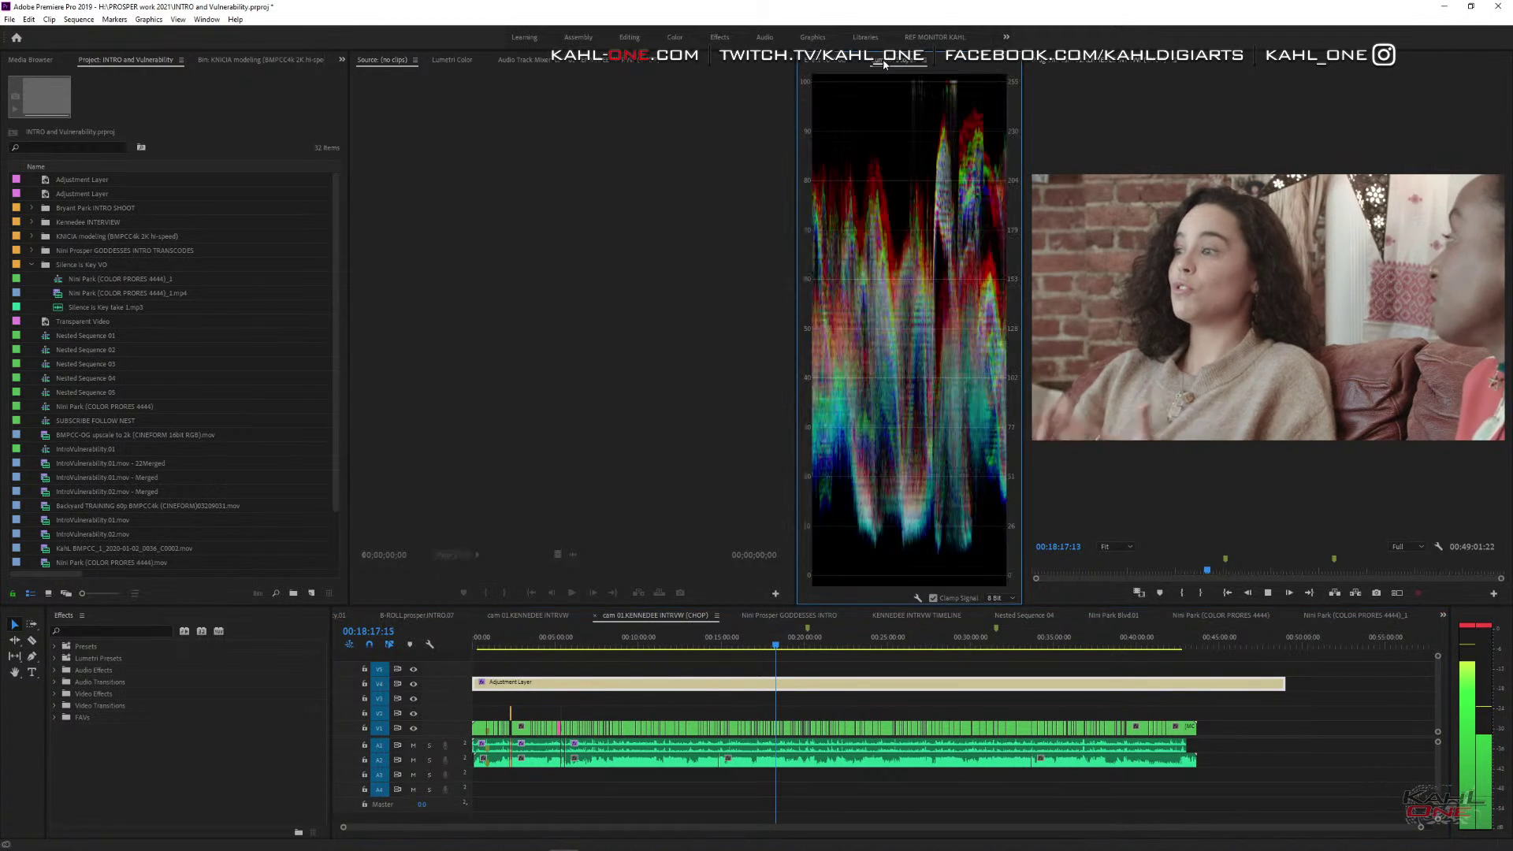
click(825, 62)
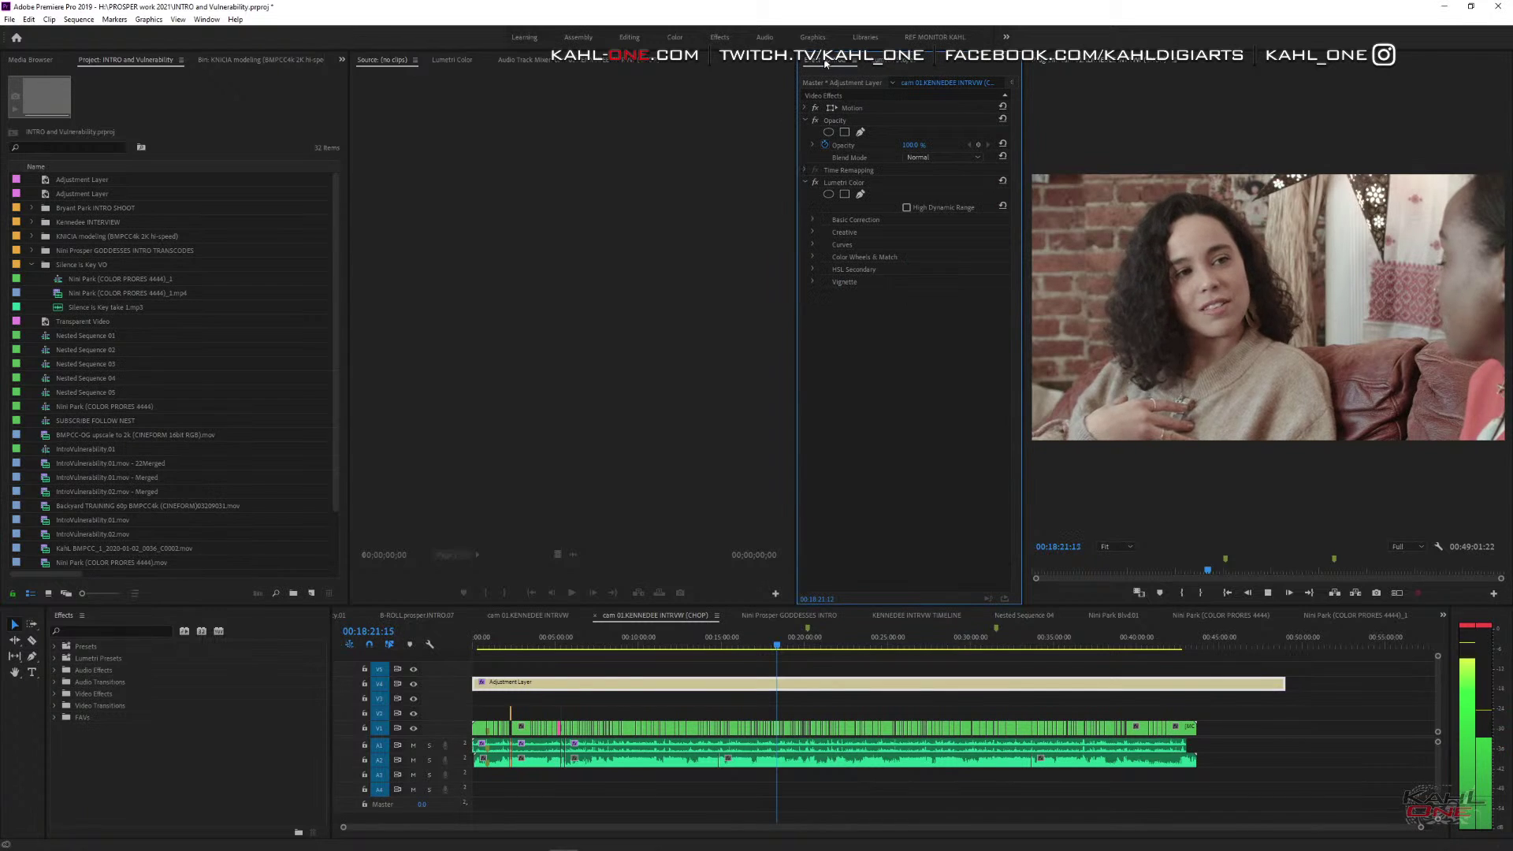
click(835, 182)
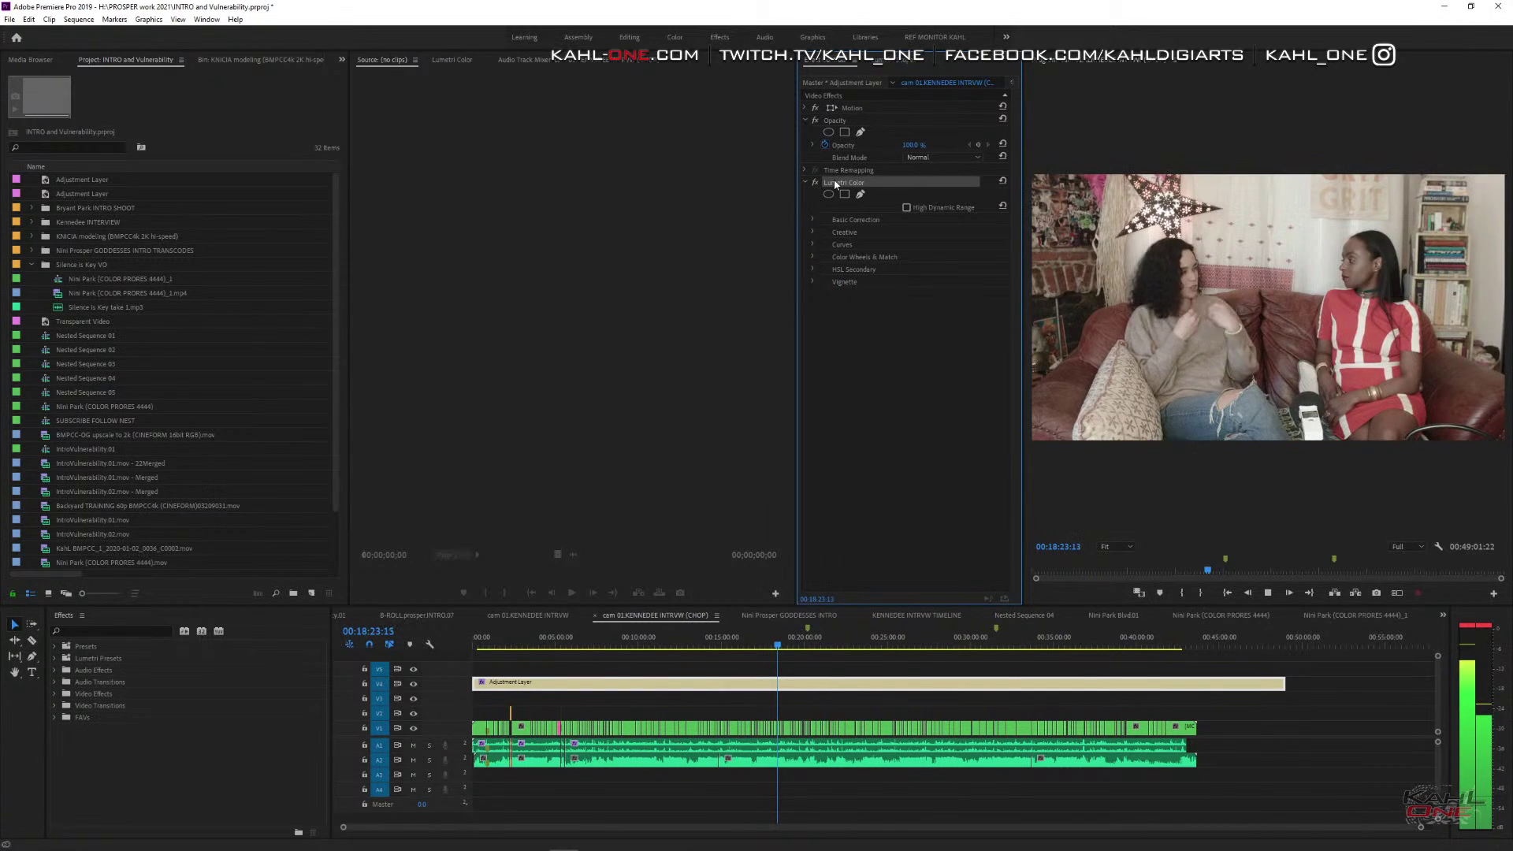
Examine the Basic Correction settings and Input LUT choices of the adjustment layer's Lumetri Color effect.
click(465, 61)
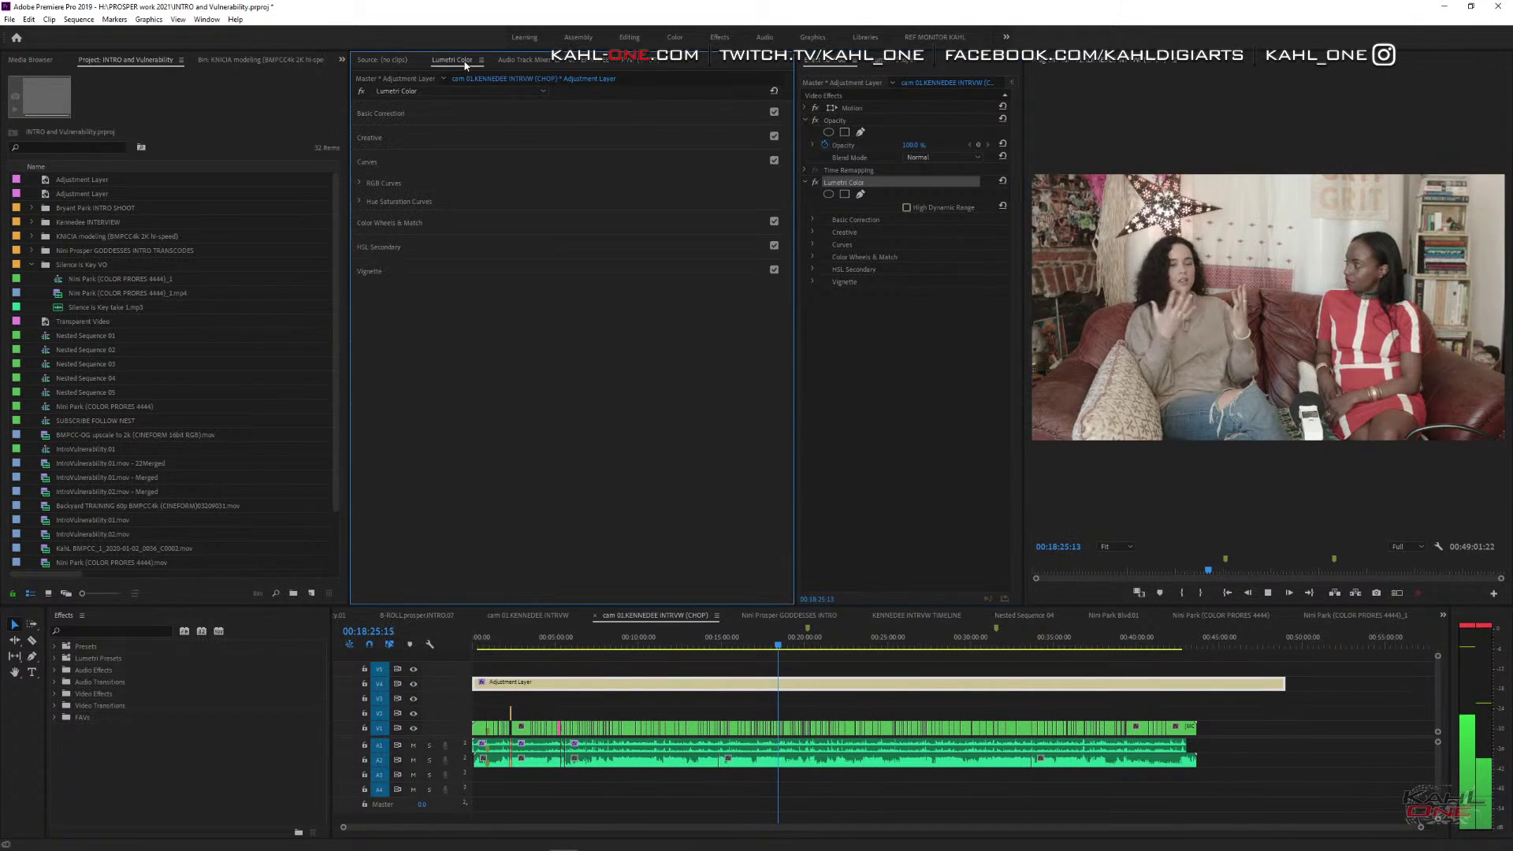
click(389, 114)
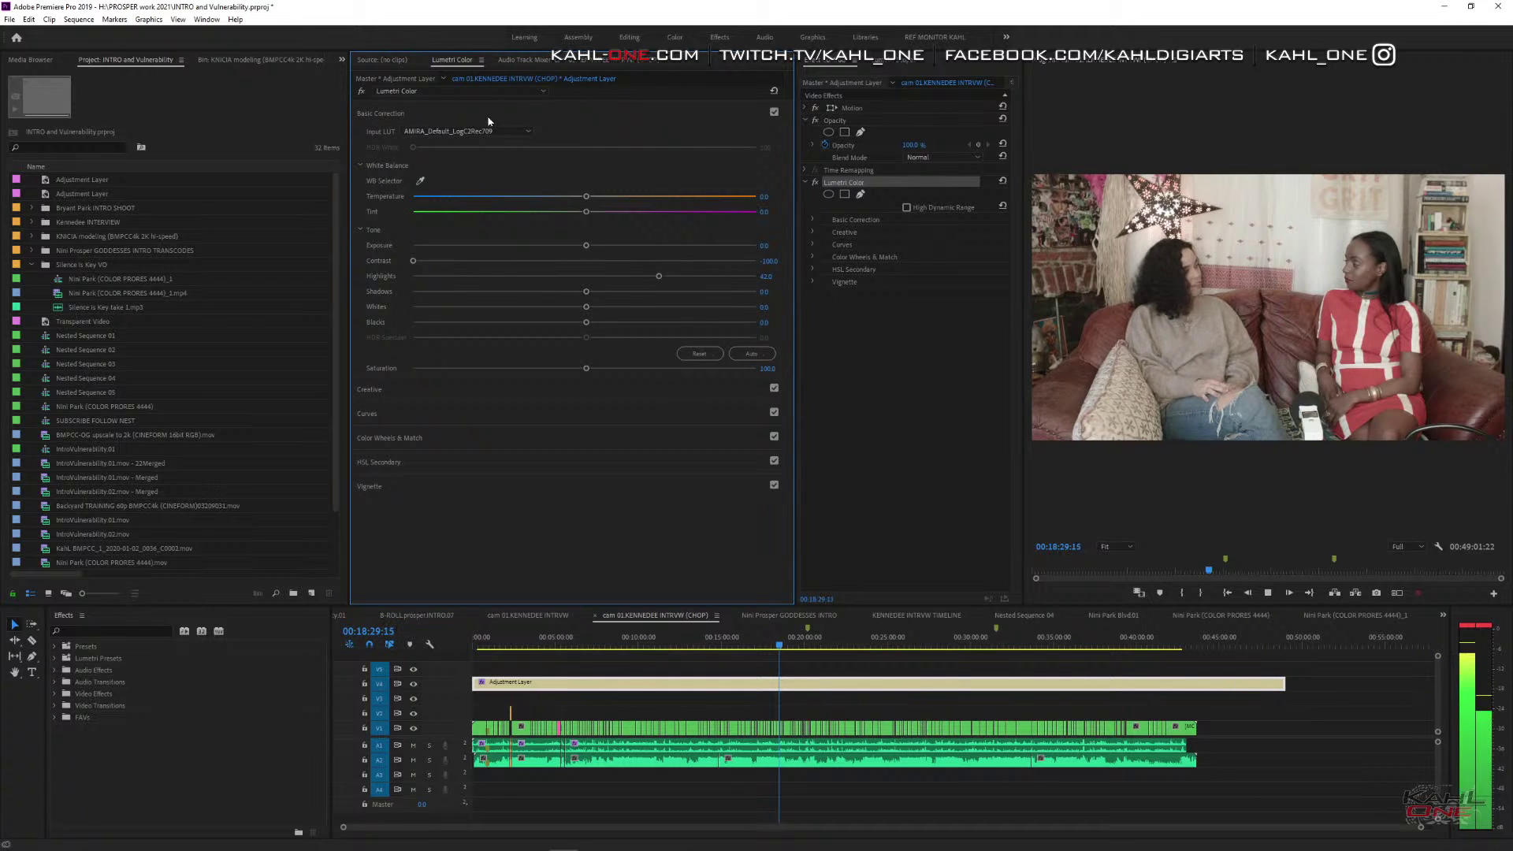
click(514, 132)
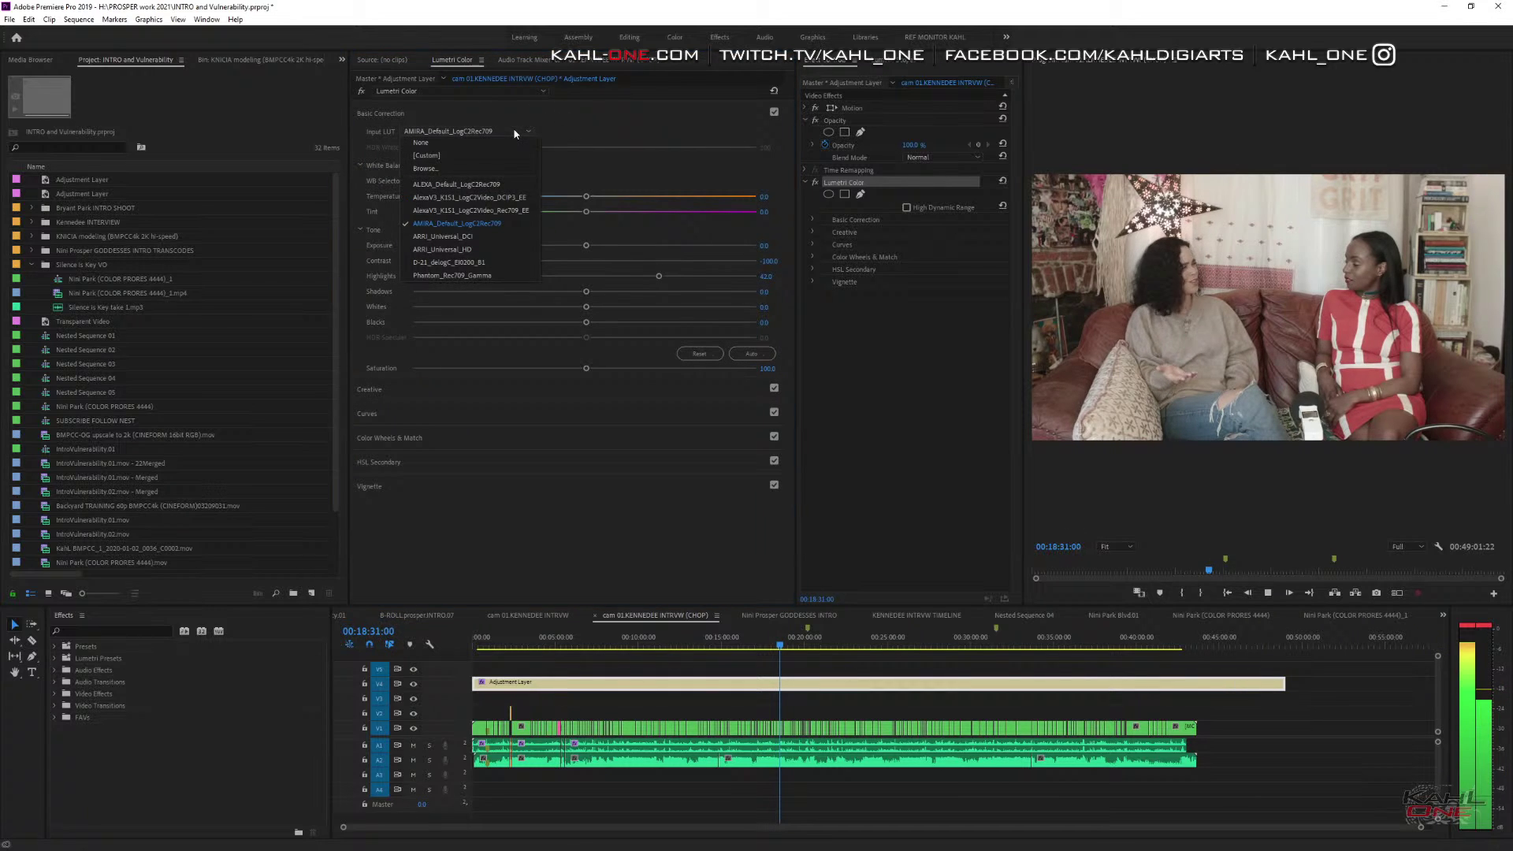
click(605, 121)
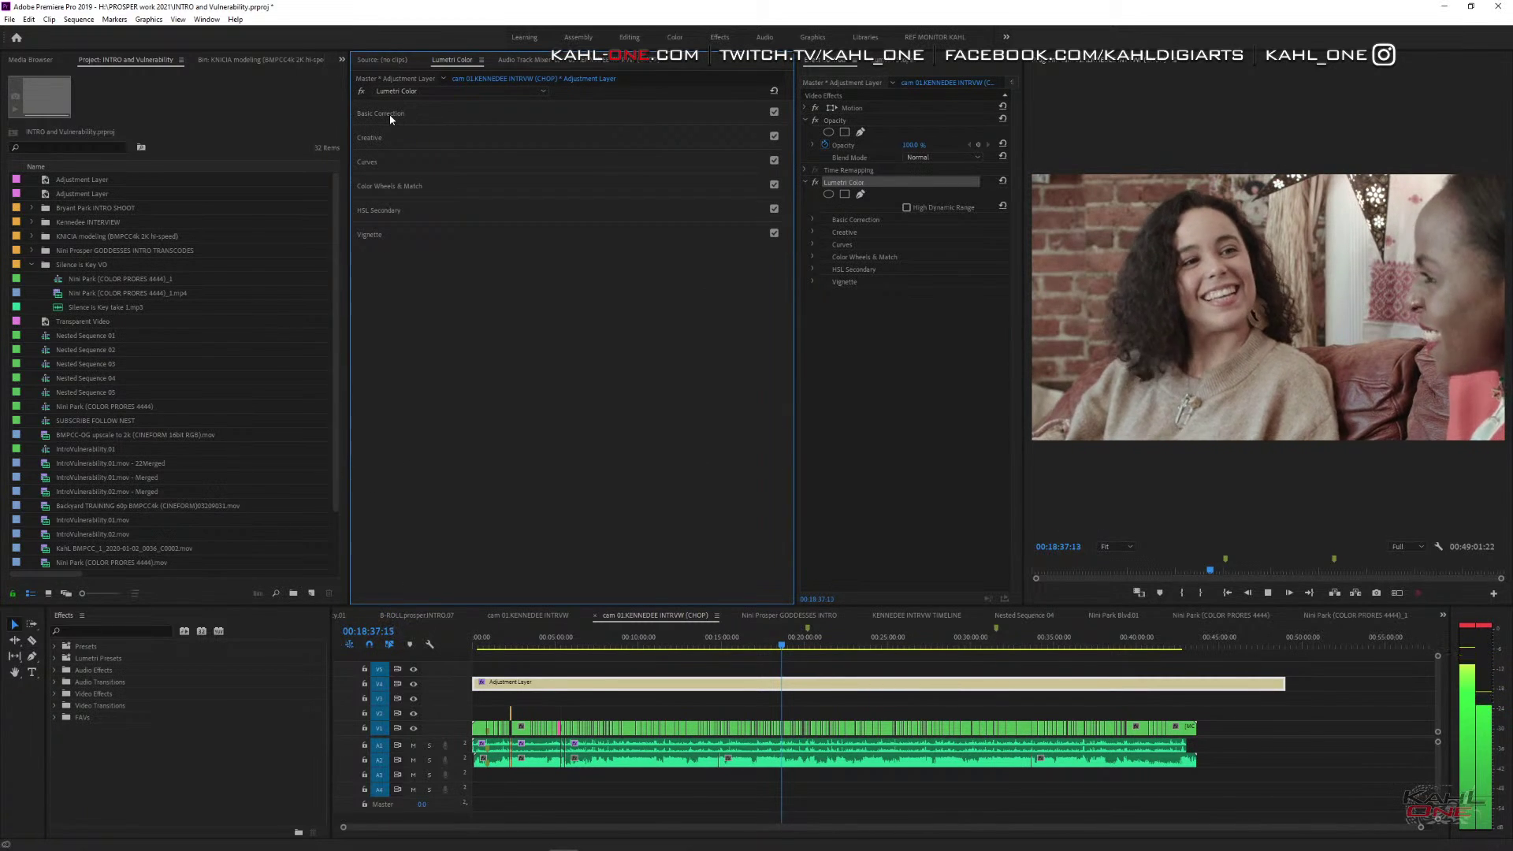
click(426, 113)
Show the Lumetri Scopes in a wider panel to check the picture during playback, and deselect the adjustment layer.
click(880, 60)
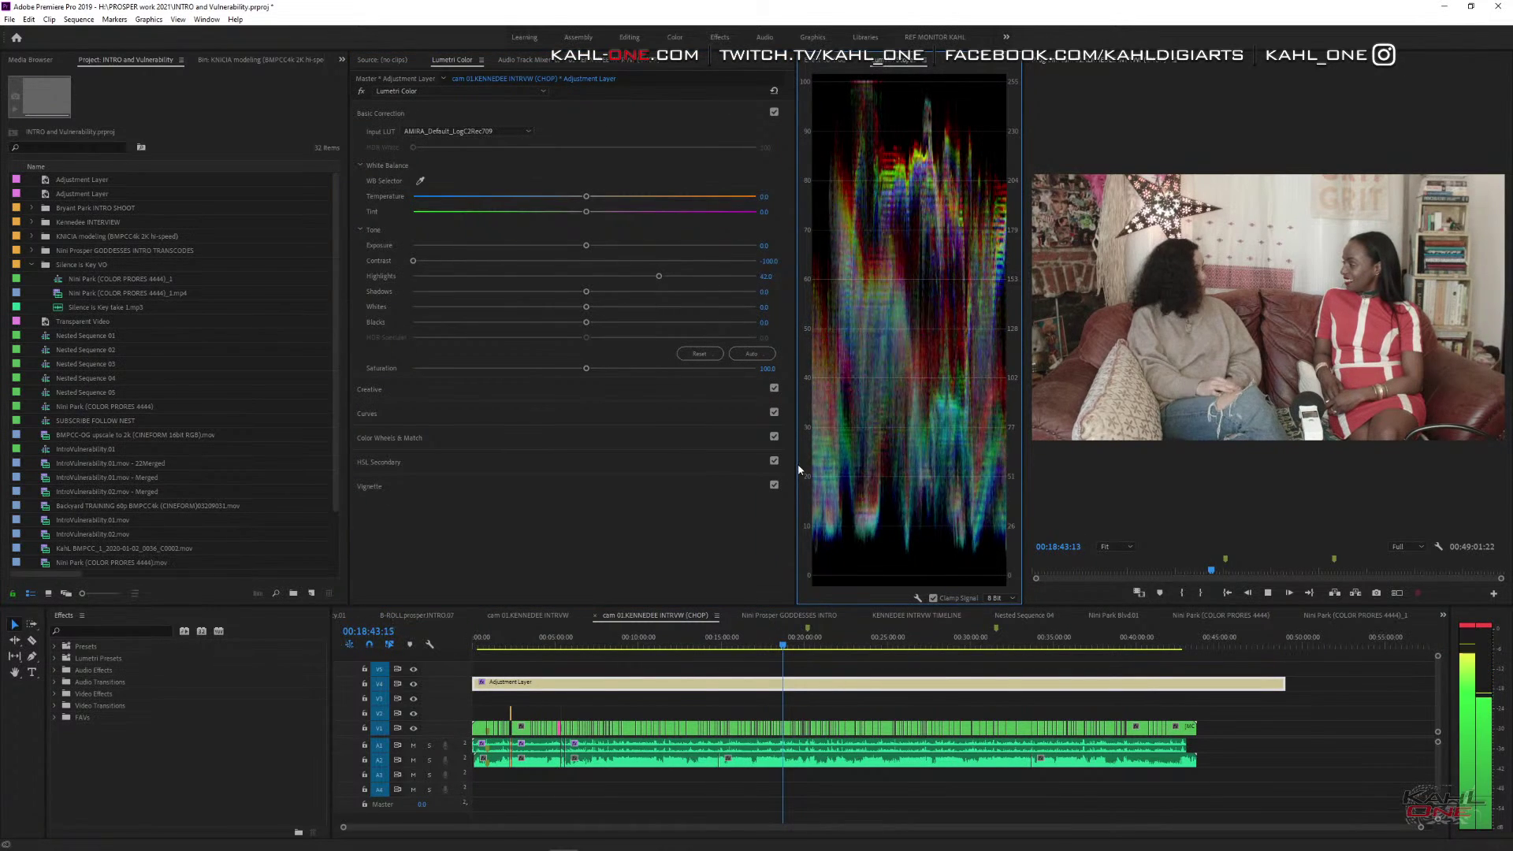
drag(795, 465, 714, 455)
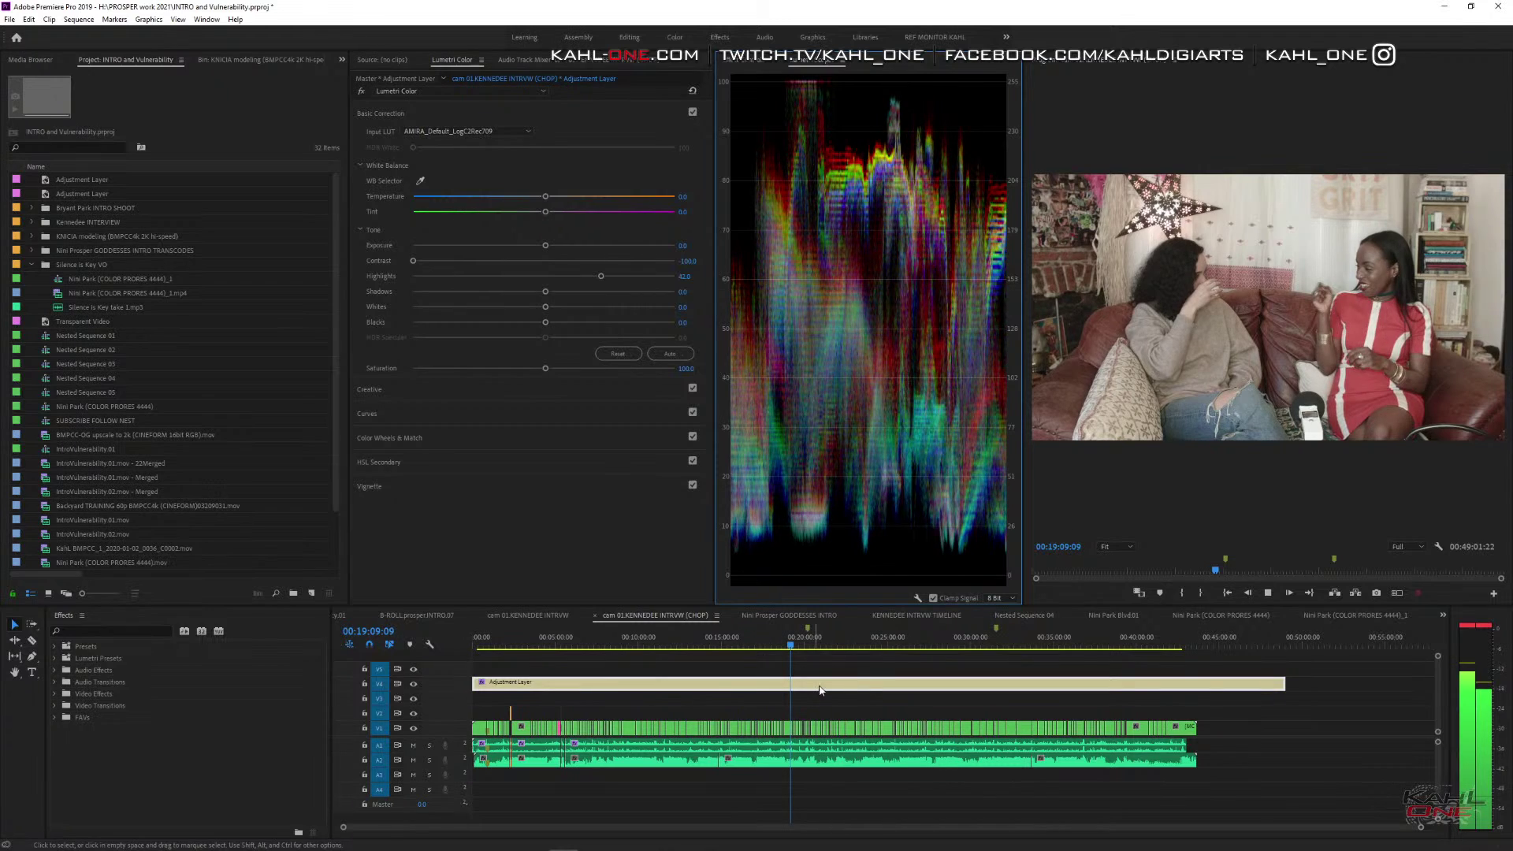
click(860, 672)
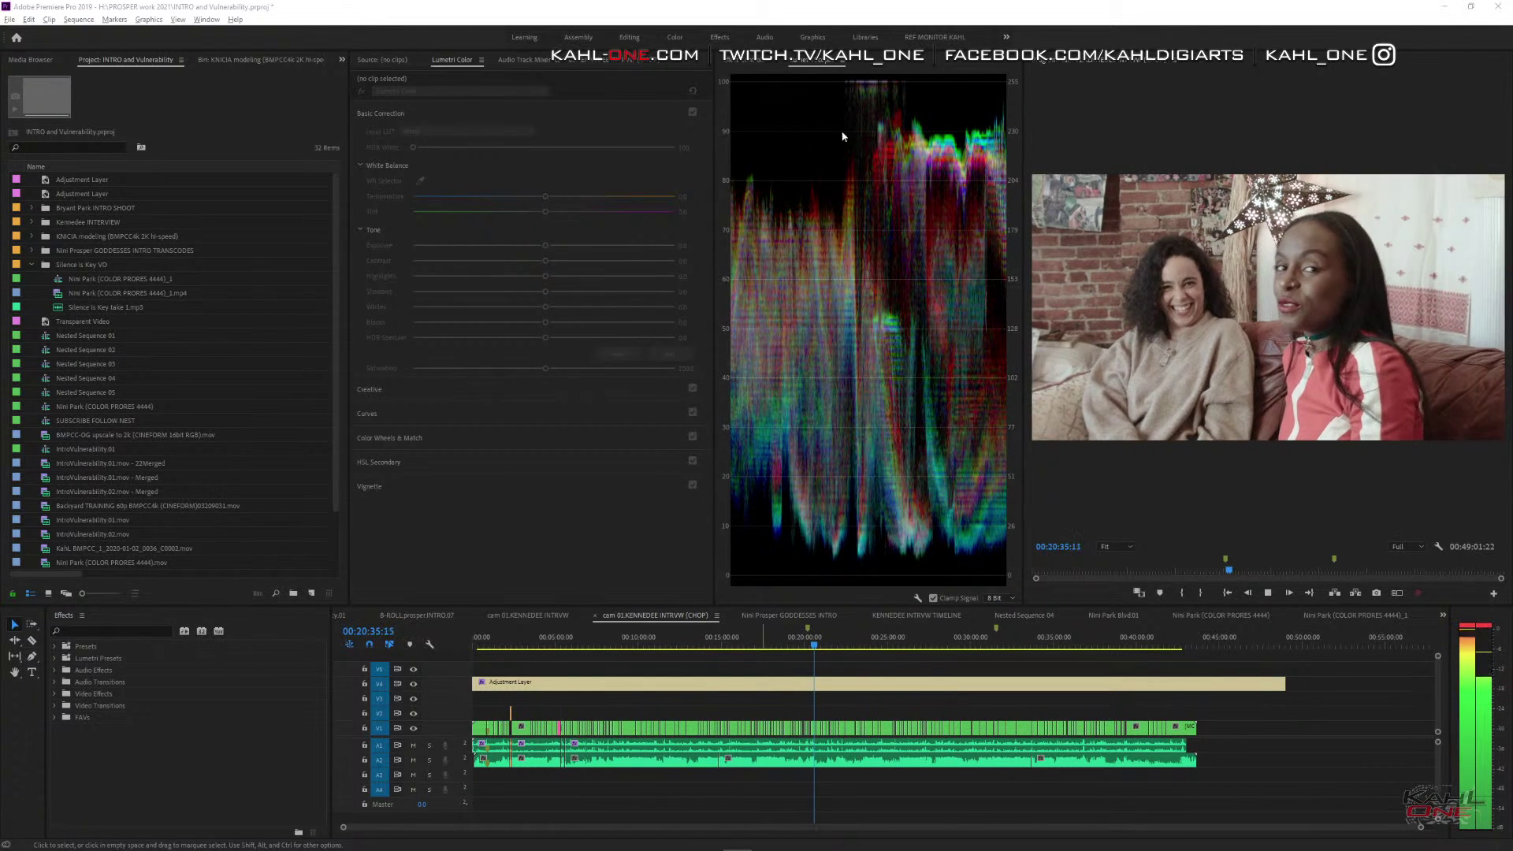
Display the adjustment layer's effect controls and save the project.
key(shift+5)
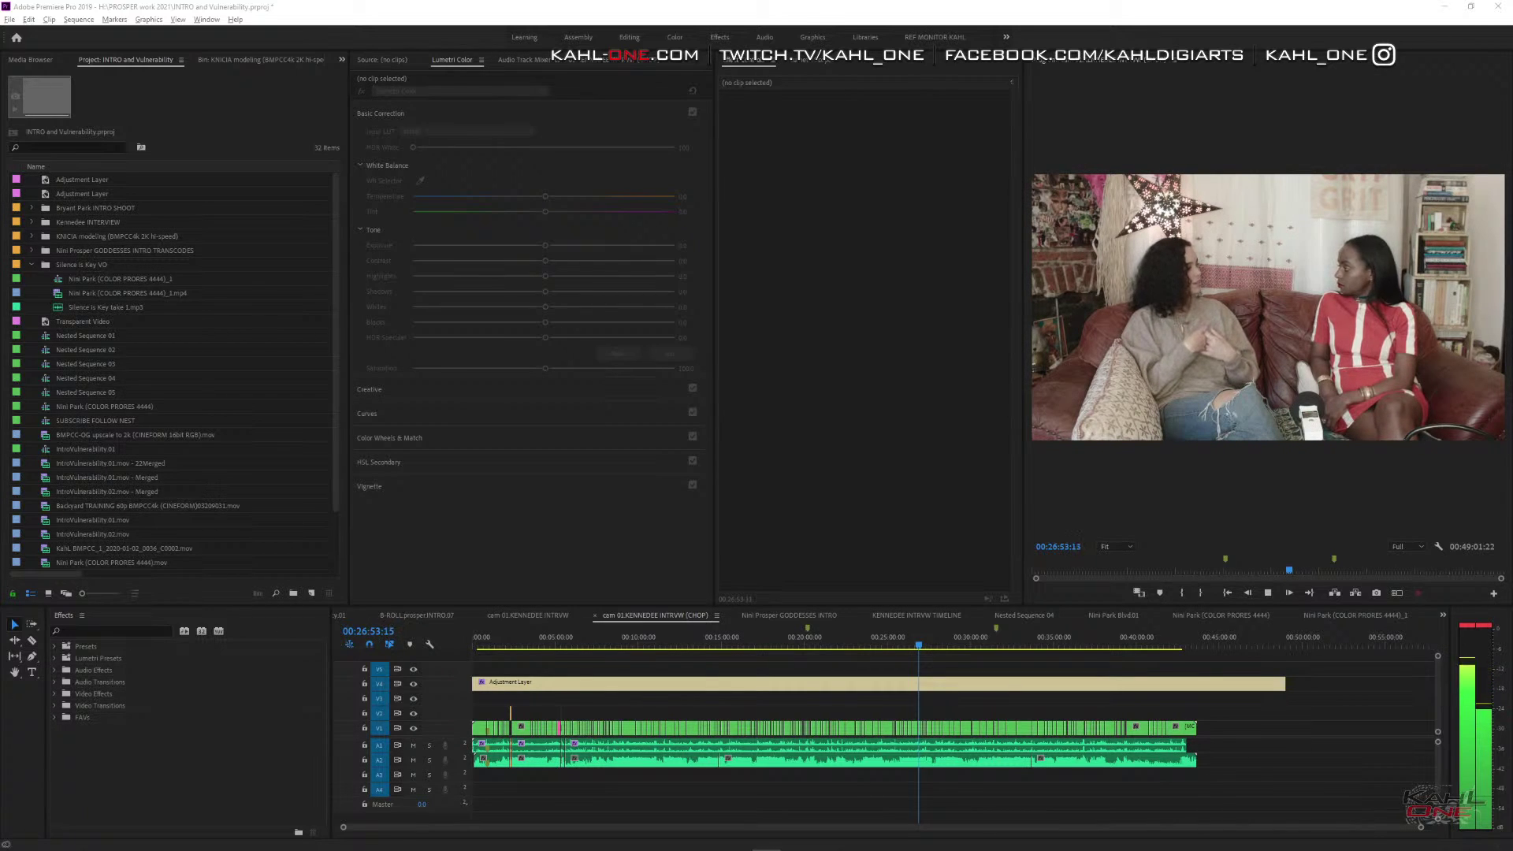
click(1113, 683)
key(ctrl+s)
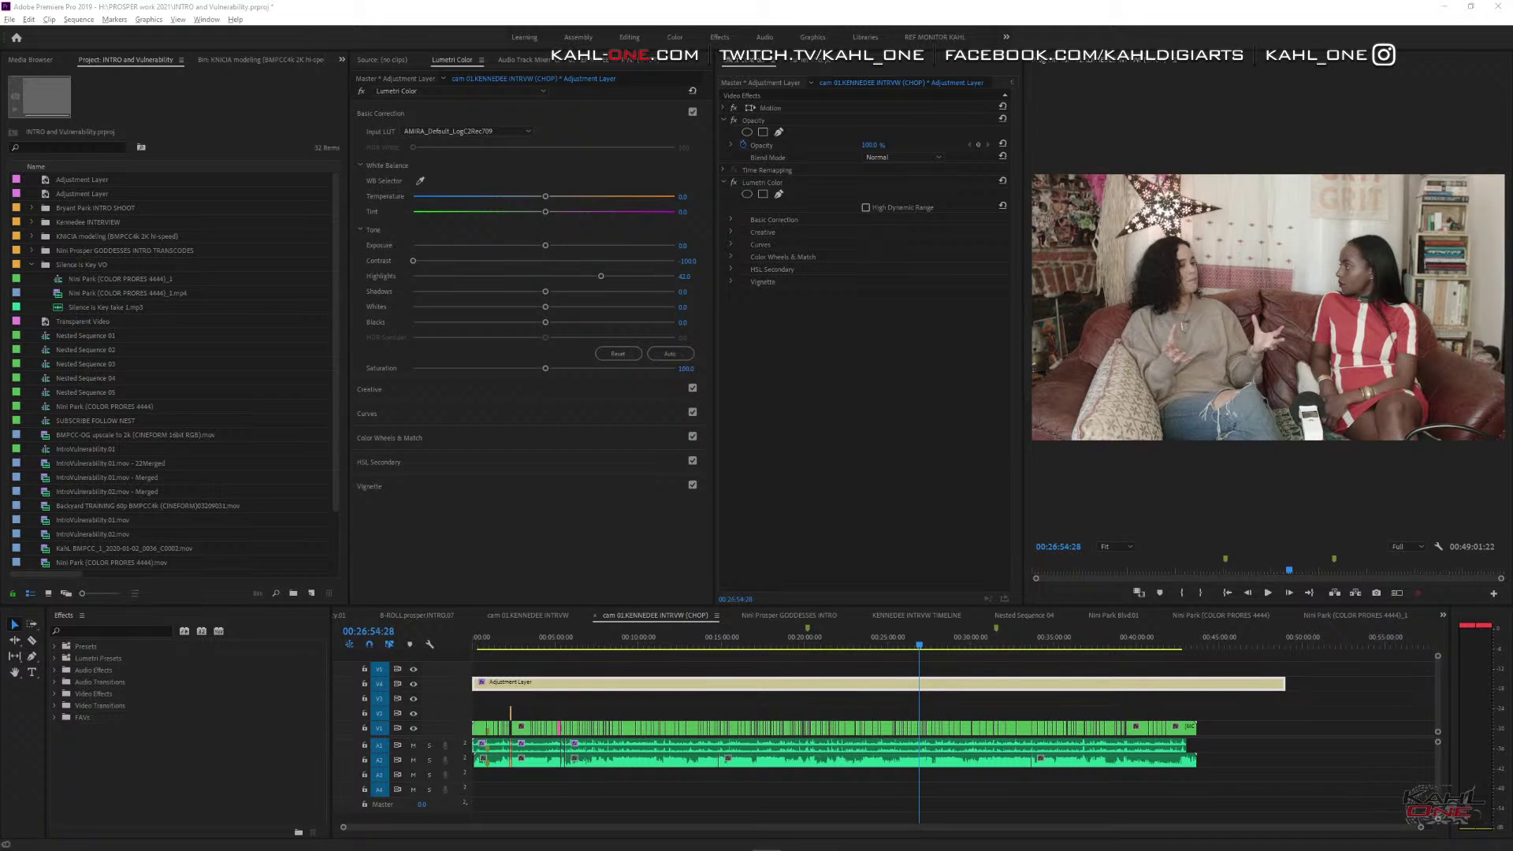
Scrub back through the interview to locate the passage around 00:24:38 and stop the playhead at 00:24:39:11.
click(869, 646)
drag(871, 648, 875, 647)
key(=)
key(=)
key(=)
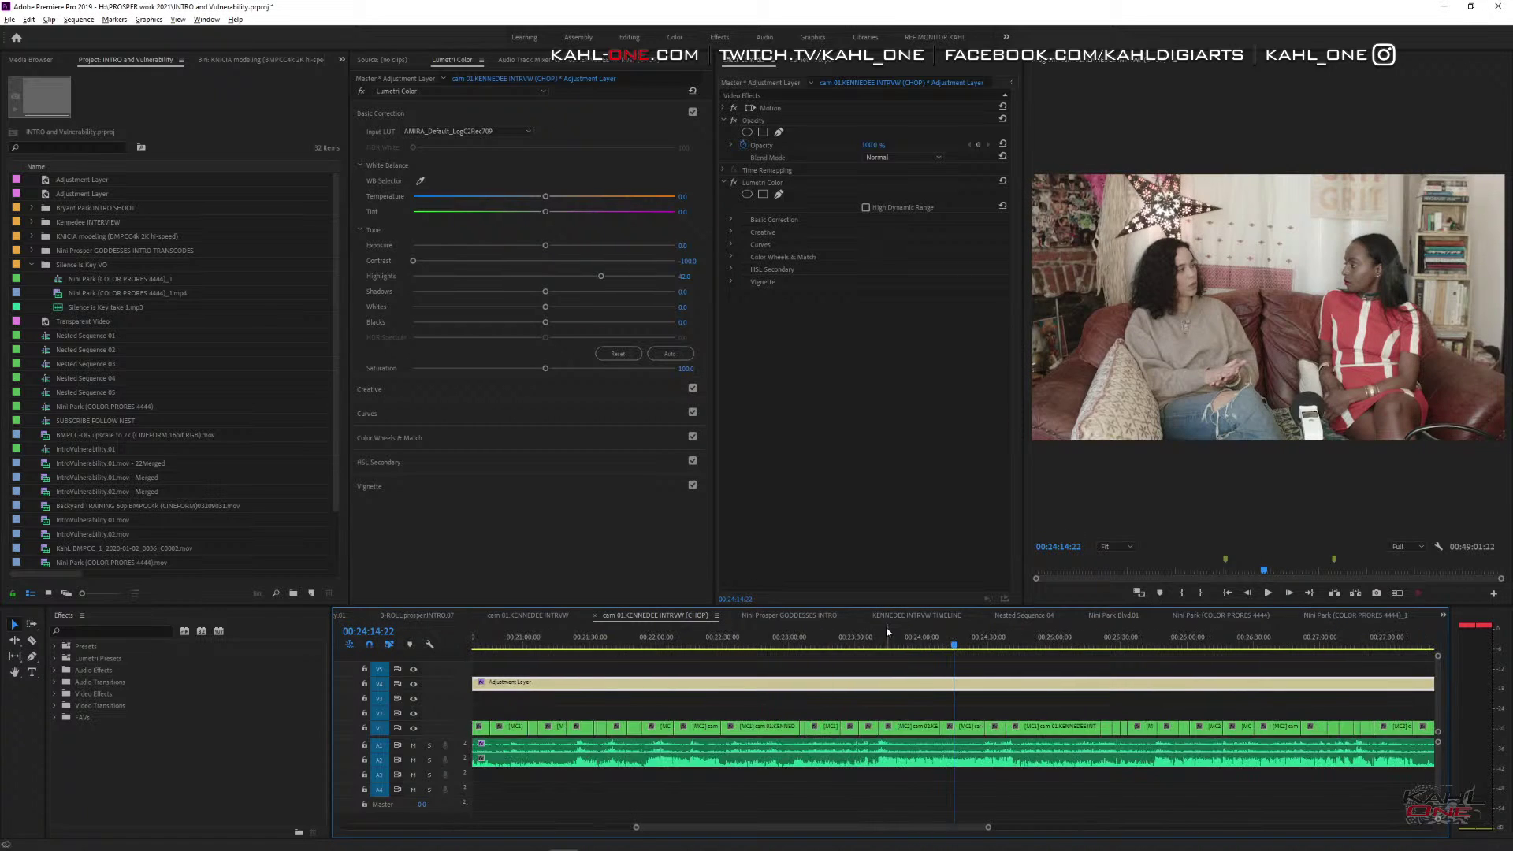
click(981, 644)
drag(980, 644, 1074, 659)
key(j)
key(j)
key(j)
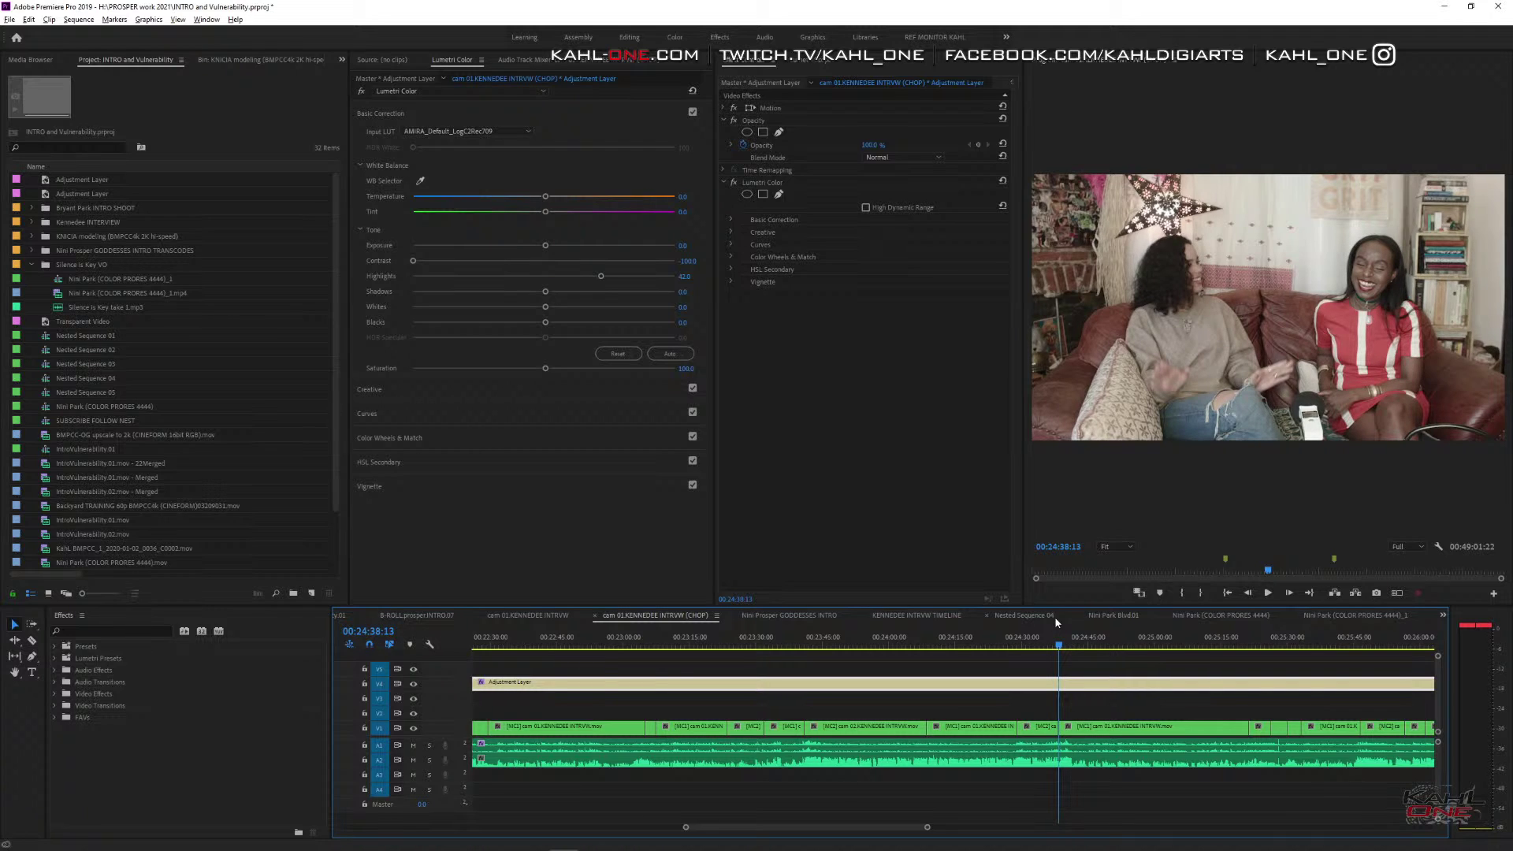
key(k)
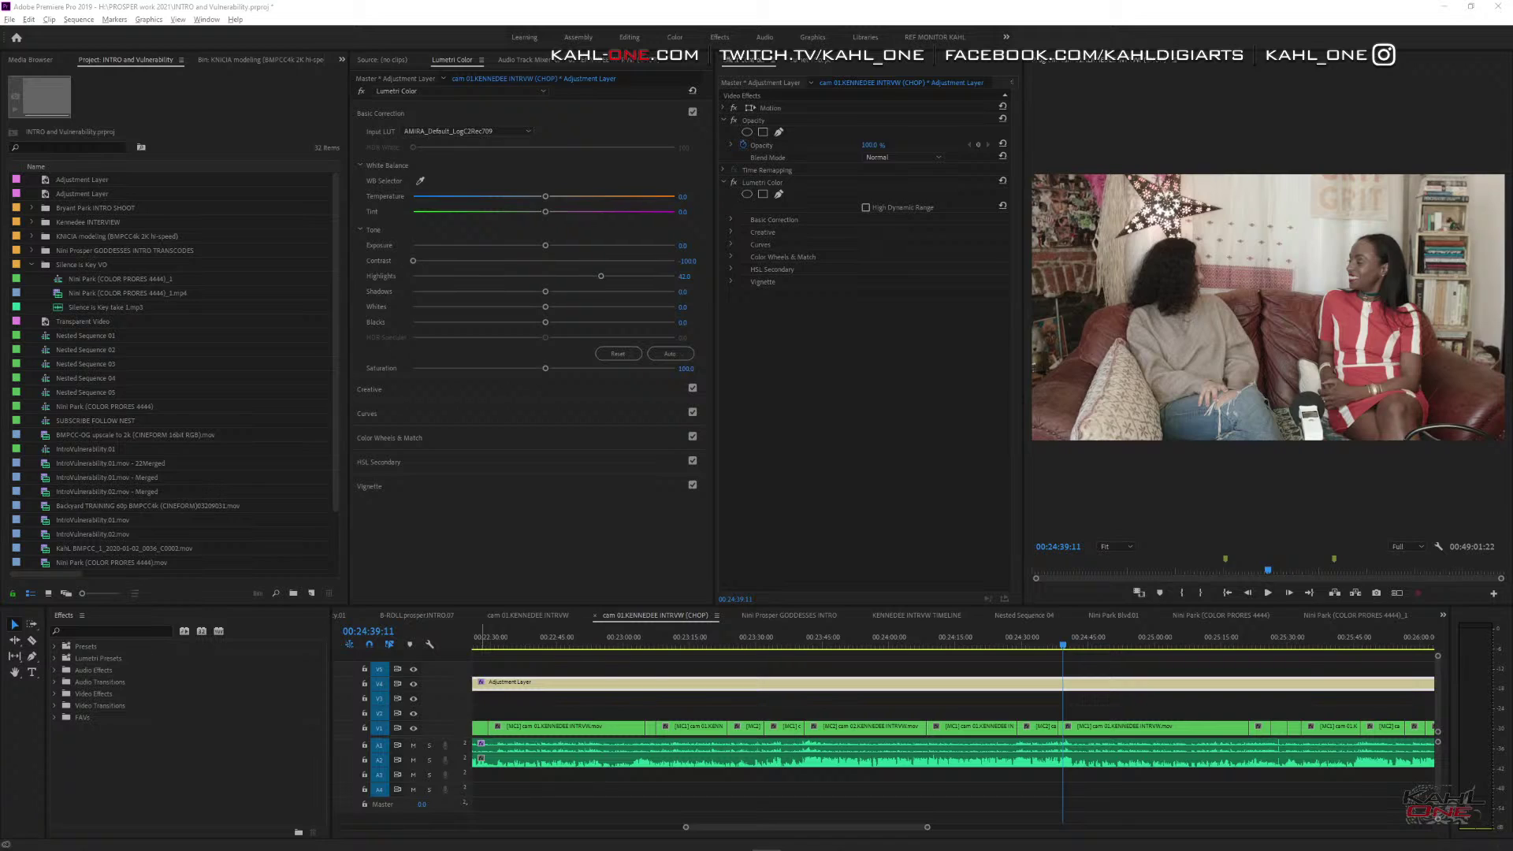
key(shift+3)
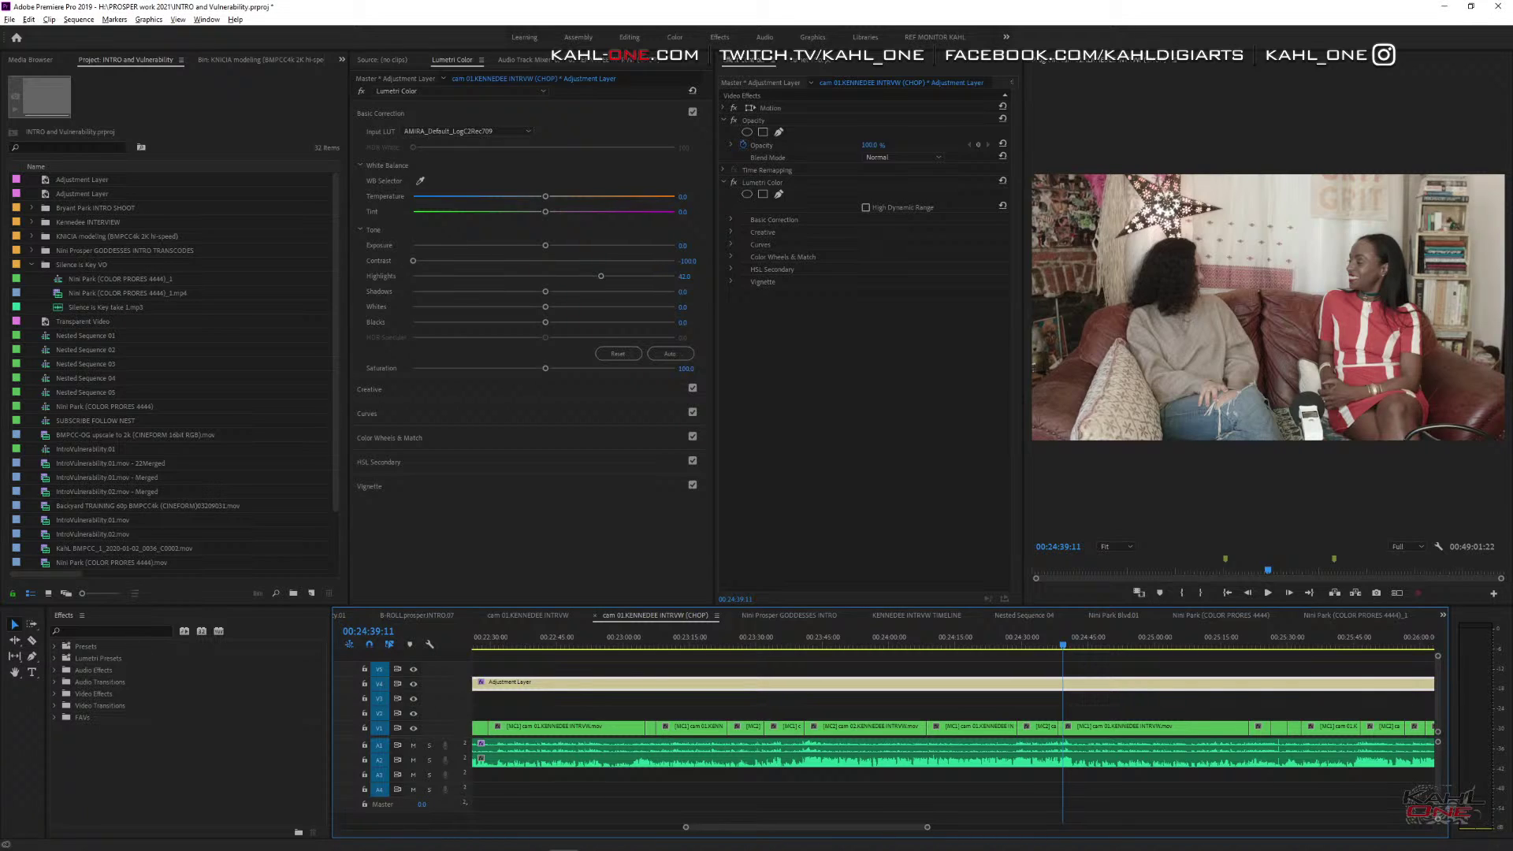
Switch to Windows Settings, set the multiple displays option to Show only on 1, and minimise the settings window.
key(super+i)
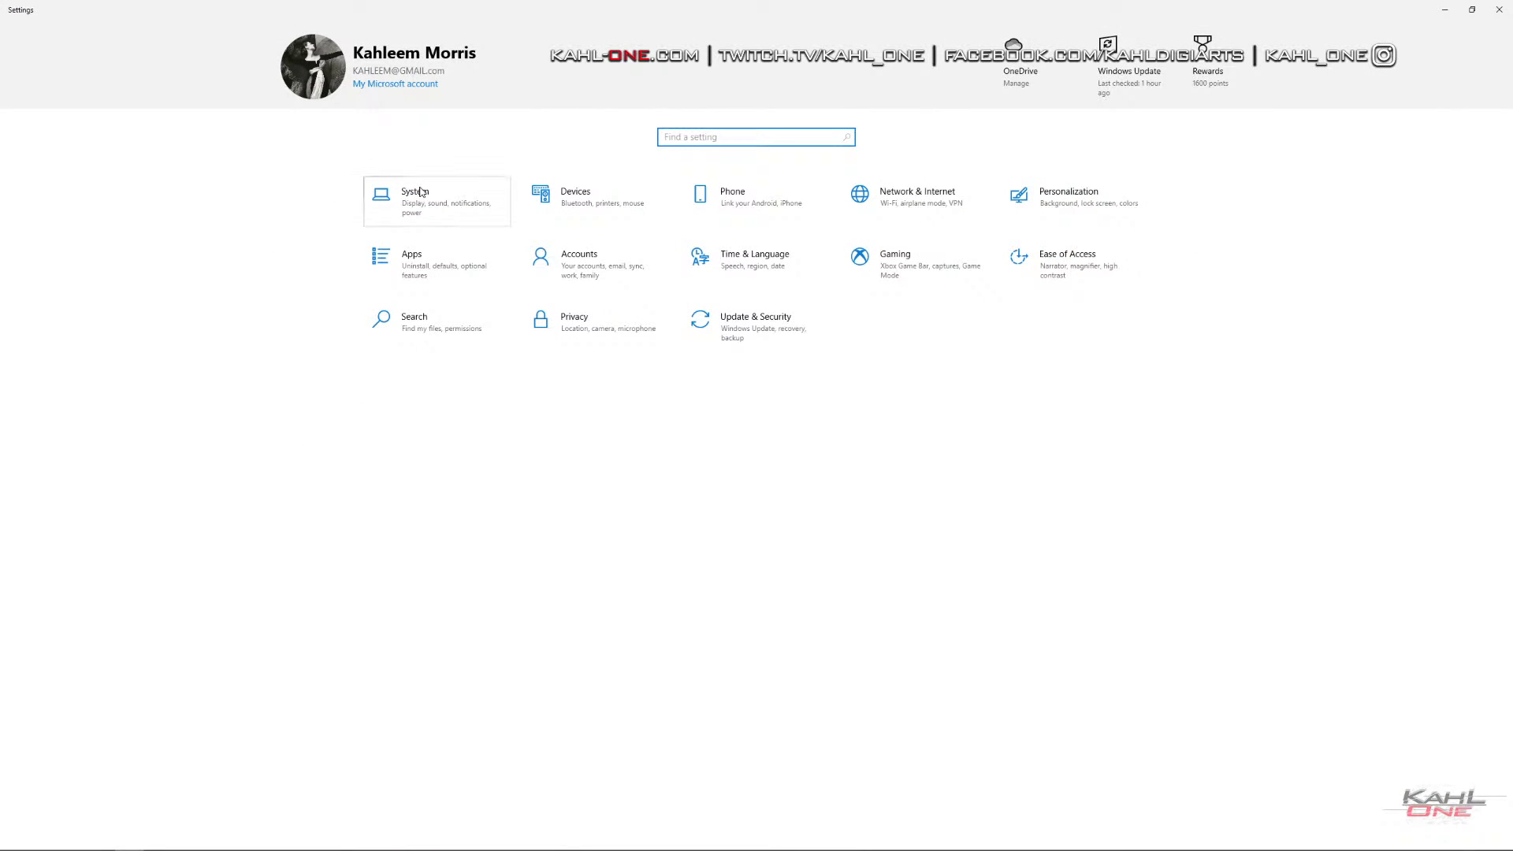
click(509, 224)
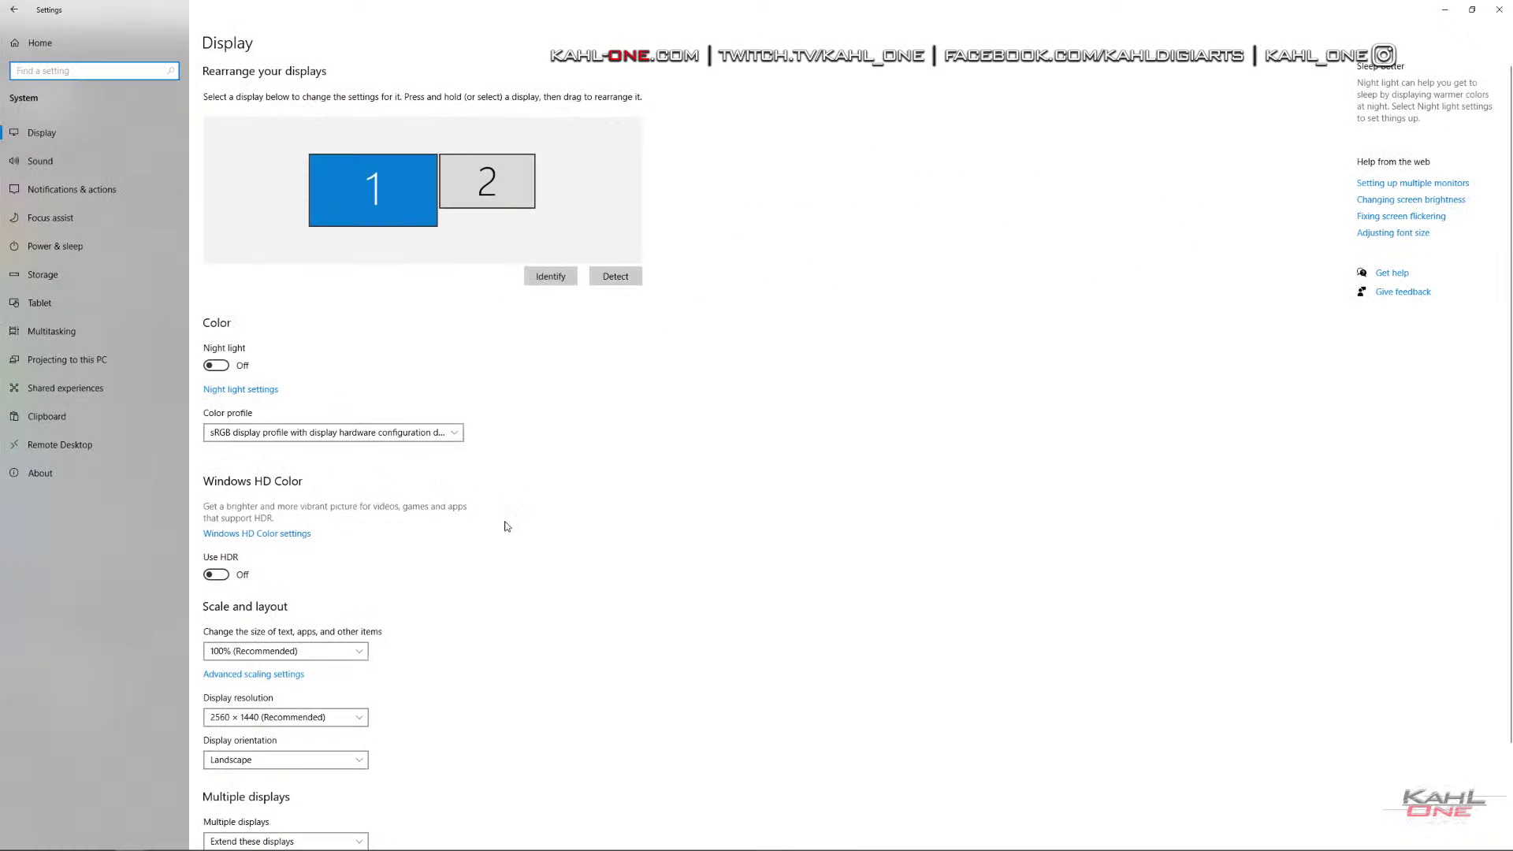
scroll(489, 668, down, 2)
click(312, 716)
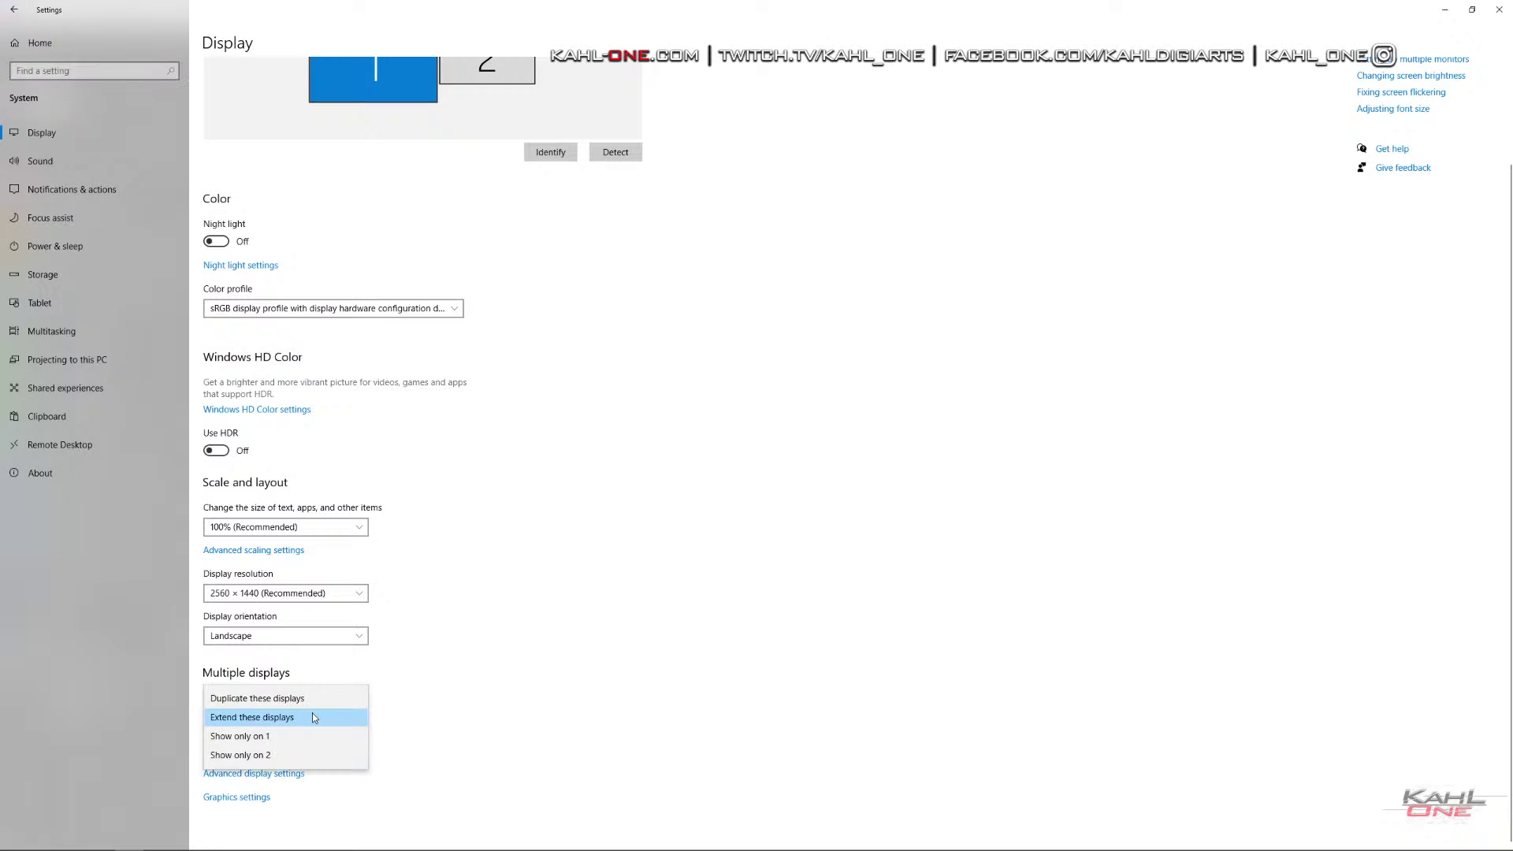
click(304, 737)
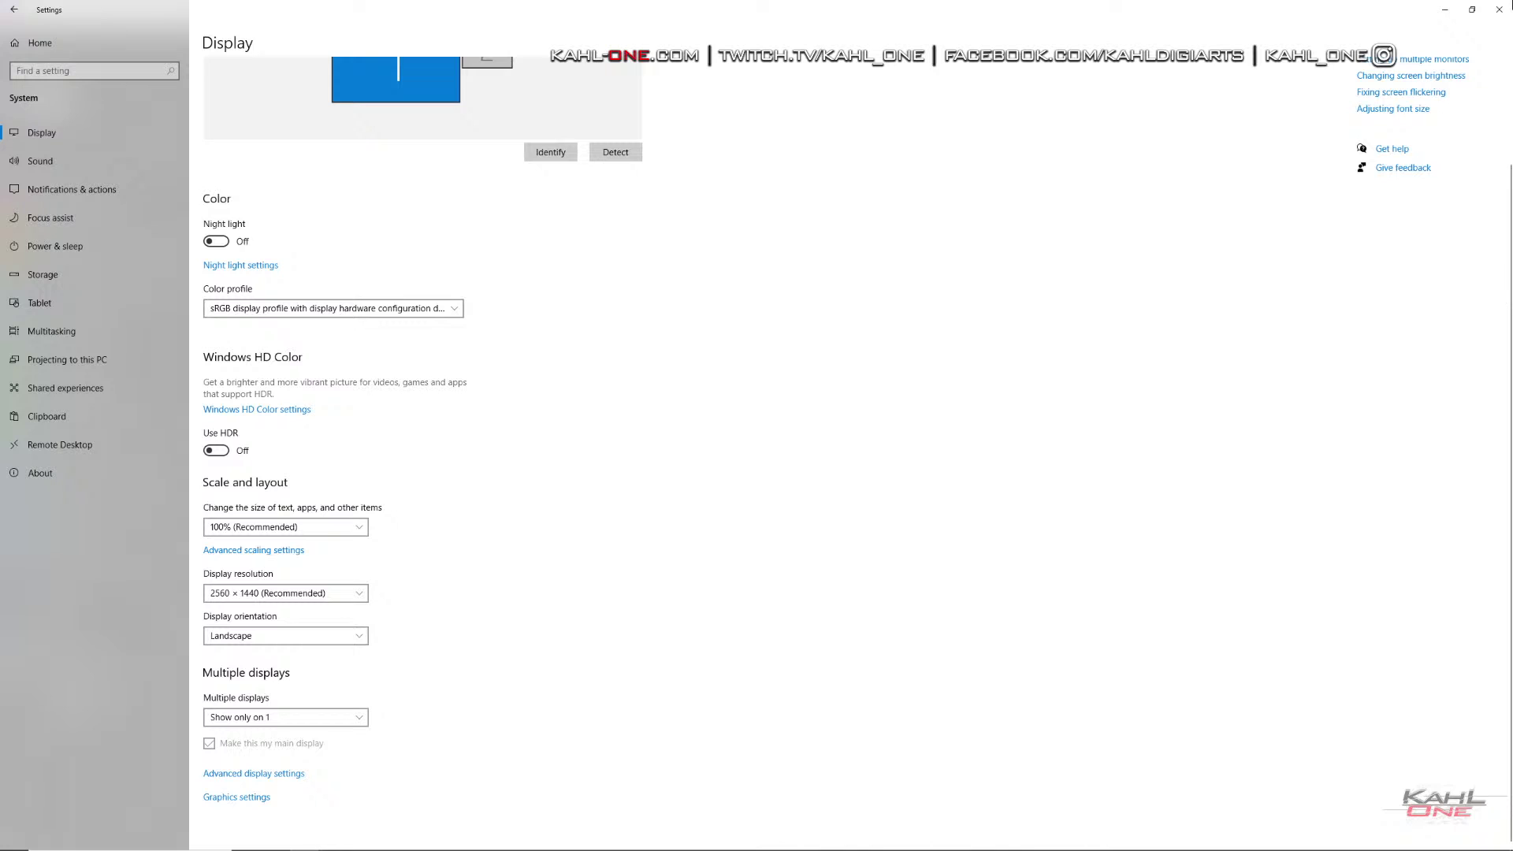
click(1442, 9)
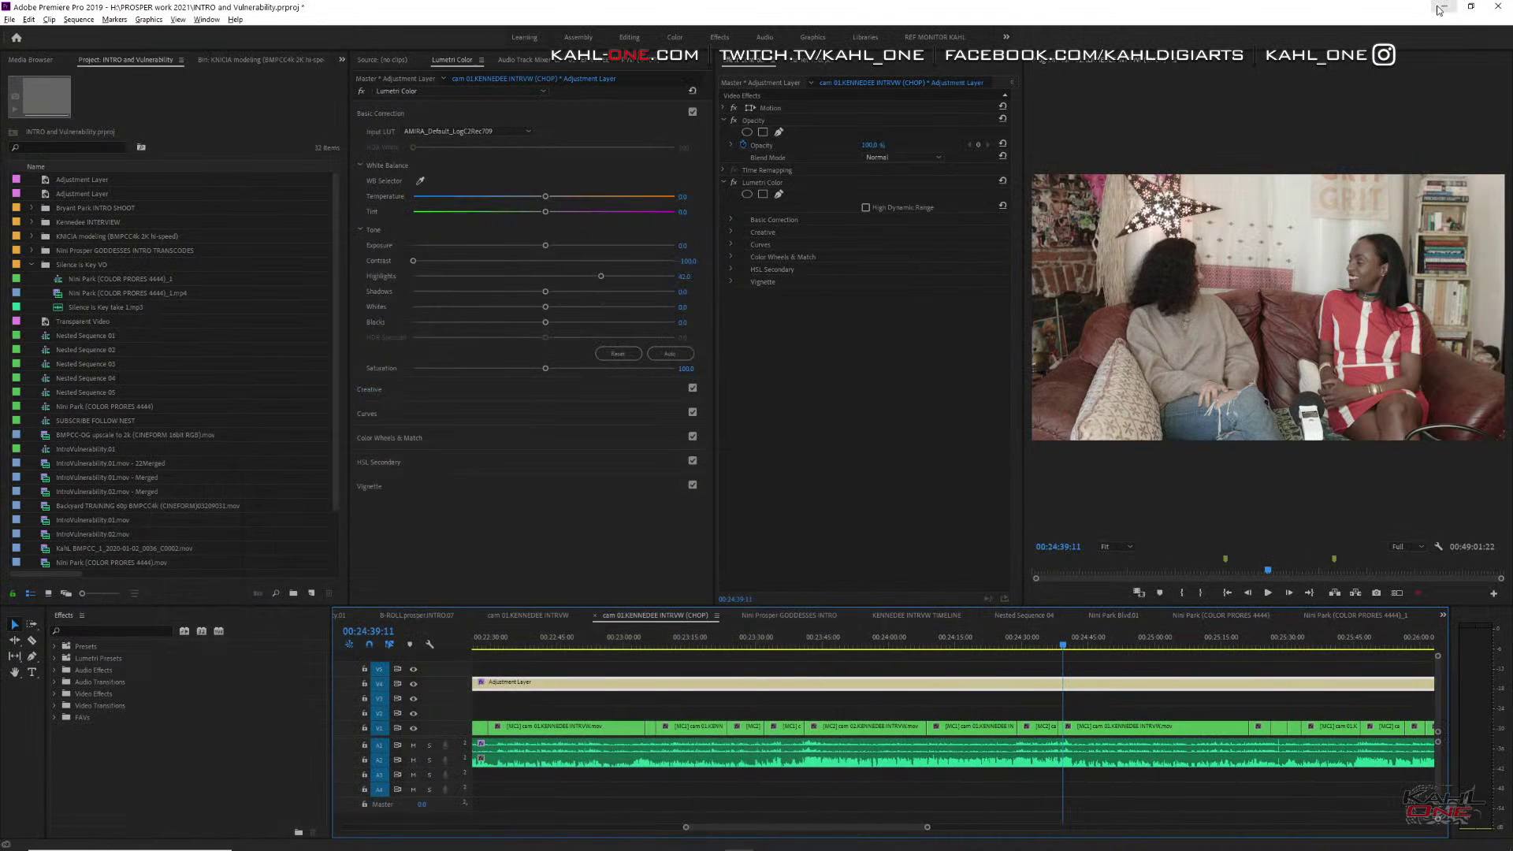
Switch to OBS, turn the Video Capture Device source on and off again, and hide the Display Capture source.
key(alt+Tab)
key(alt+Tab)
key(alt+Tab)
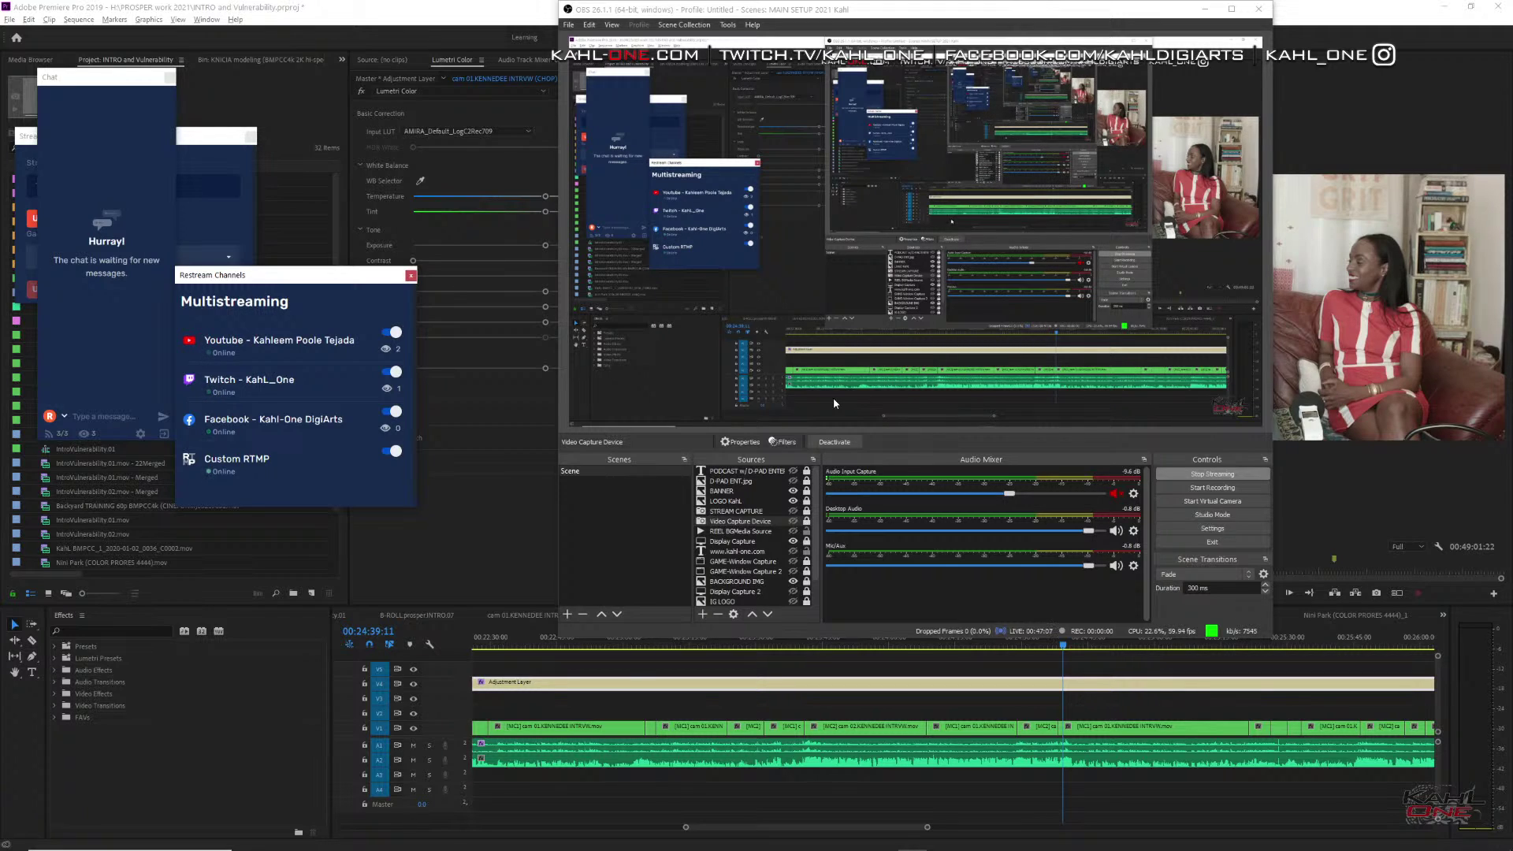
click(752, 524)
click(793, 522)
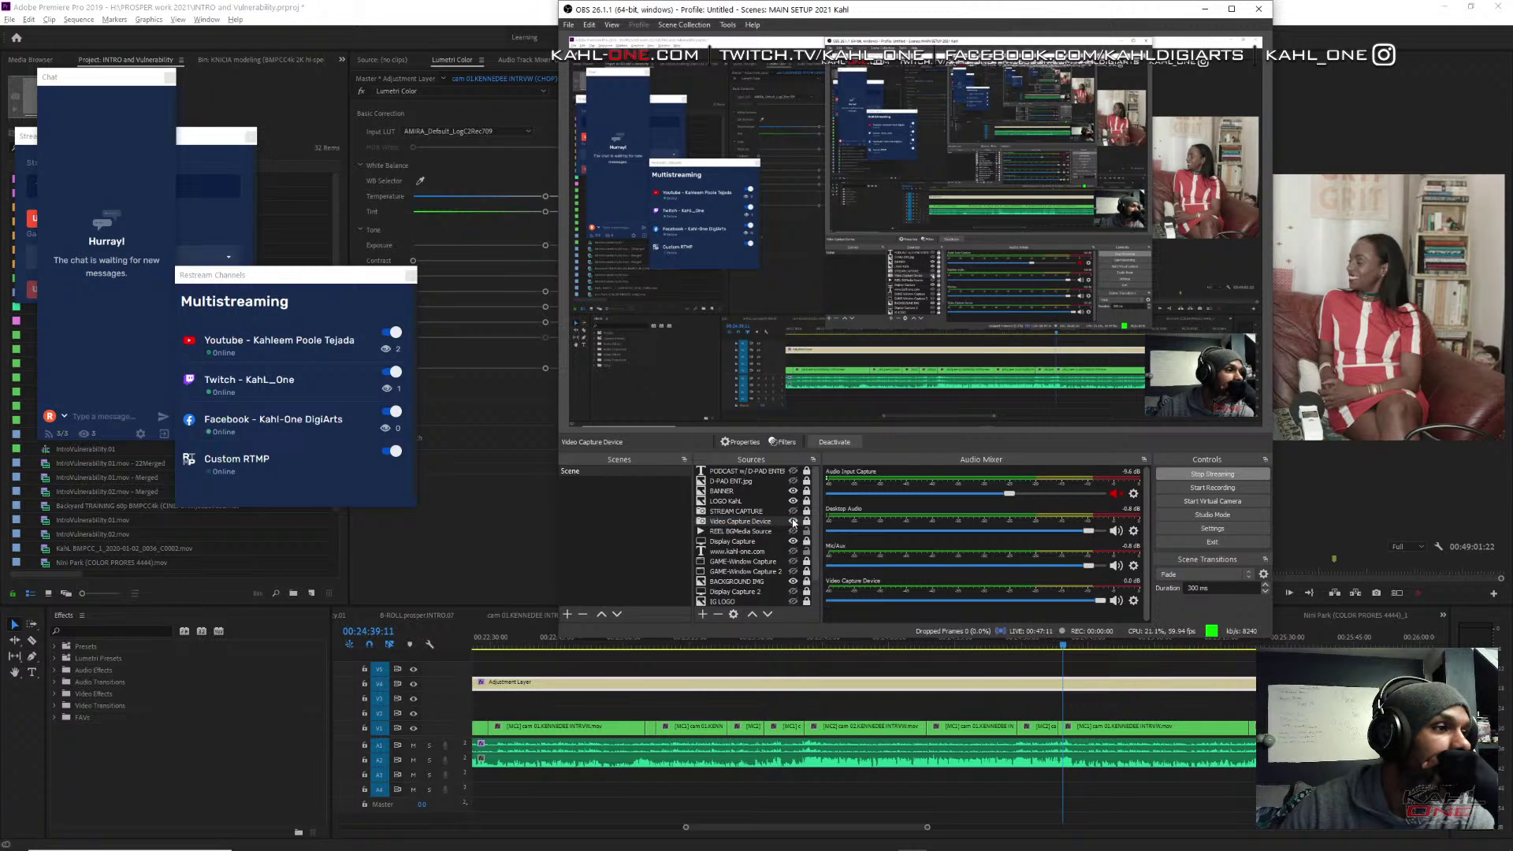
click(794, 522)
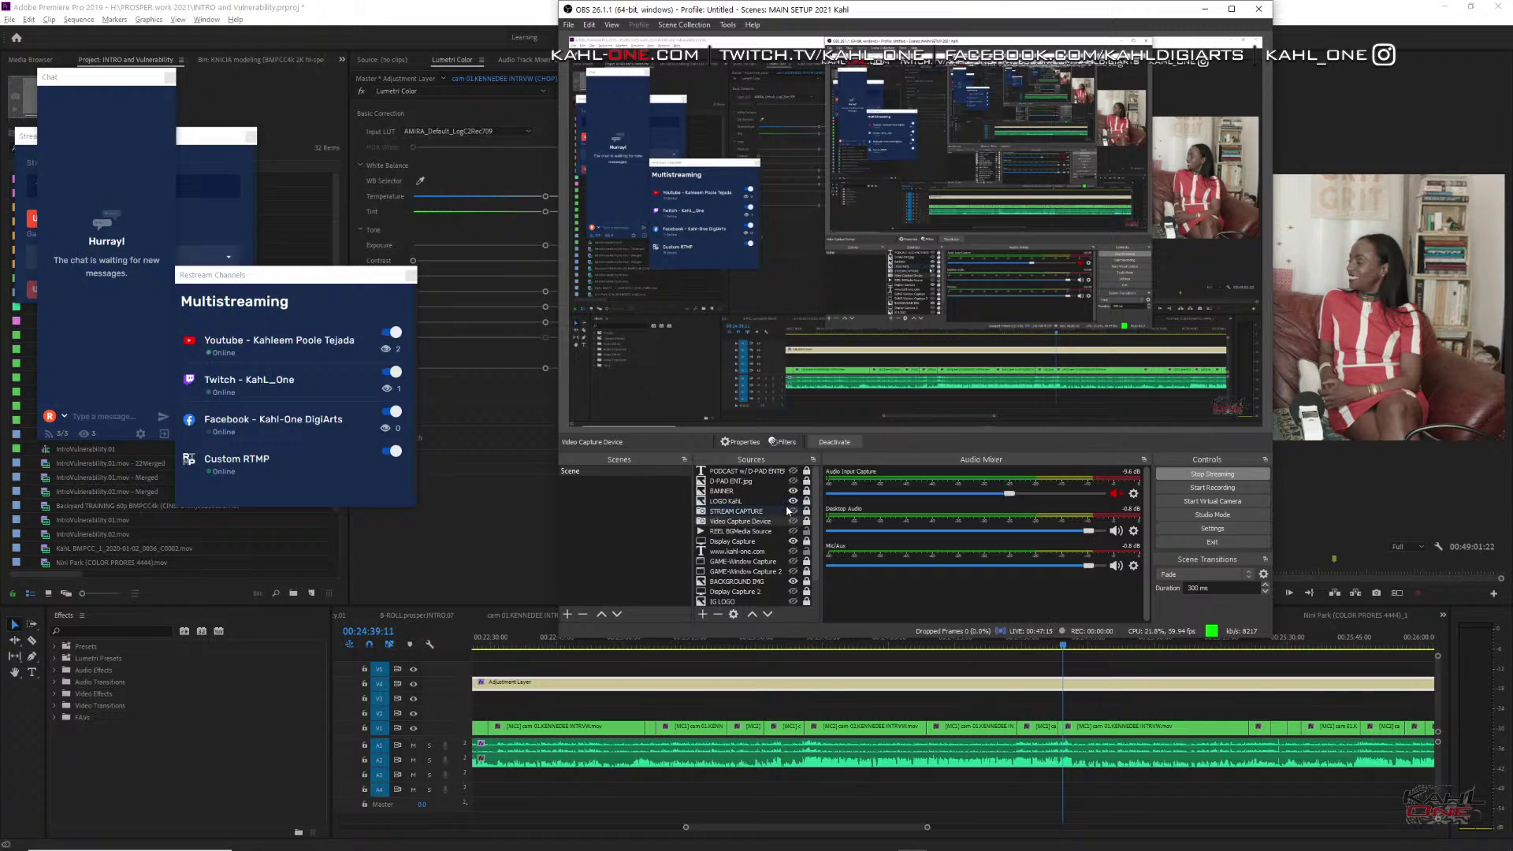
click(793, 542)
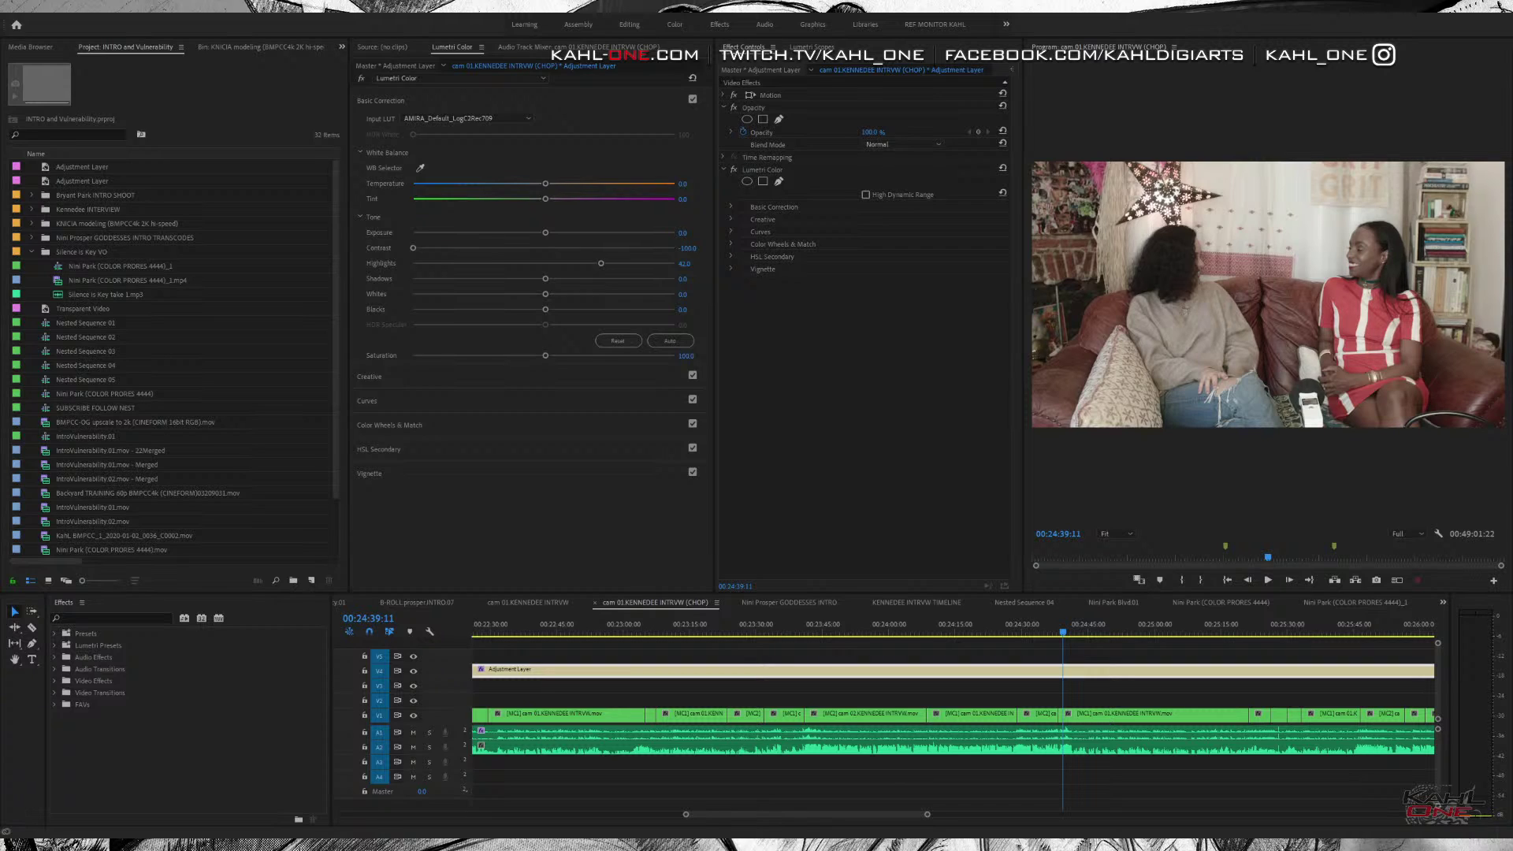
Return to Premiere Pro and move the playhead back to 00:24:35:17 in the interview sequence.
mouse_move(1053, 630)
mouse_down()
mouse_move(1032, 635)
mouse_move(1048, 635)
mouse_up()
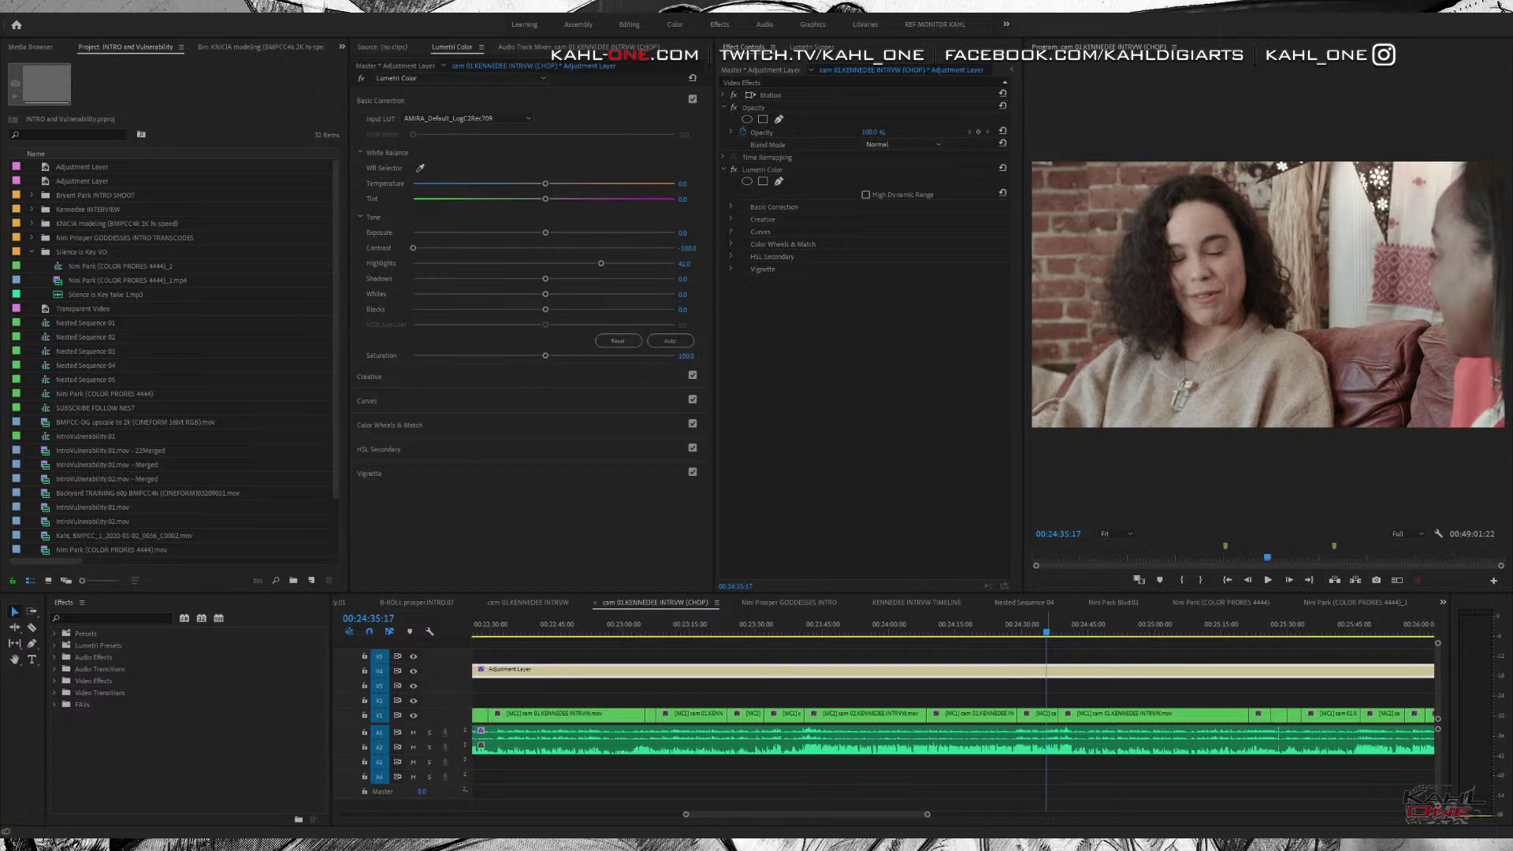
key(shift+3)
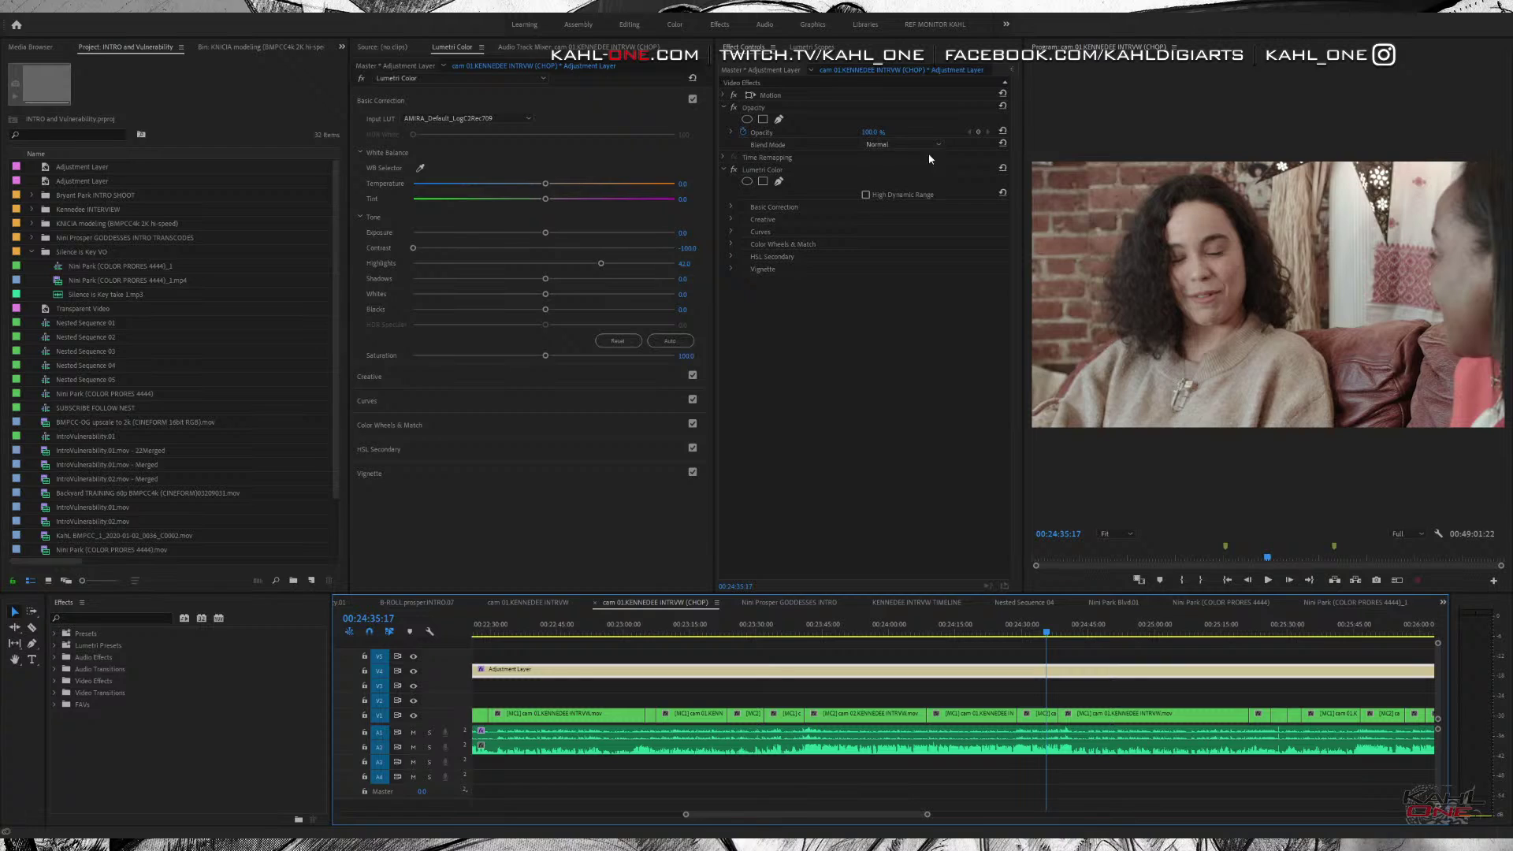
click(632, 583)
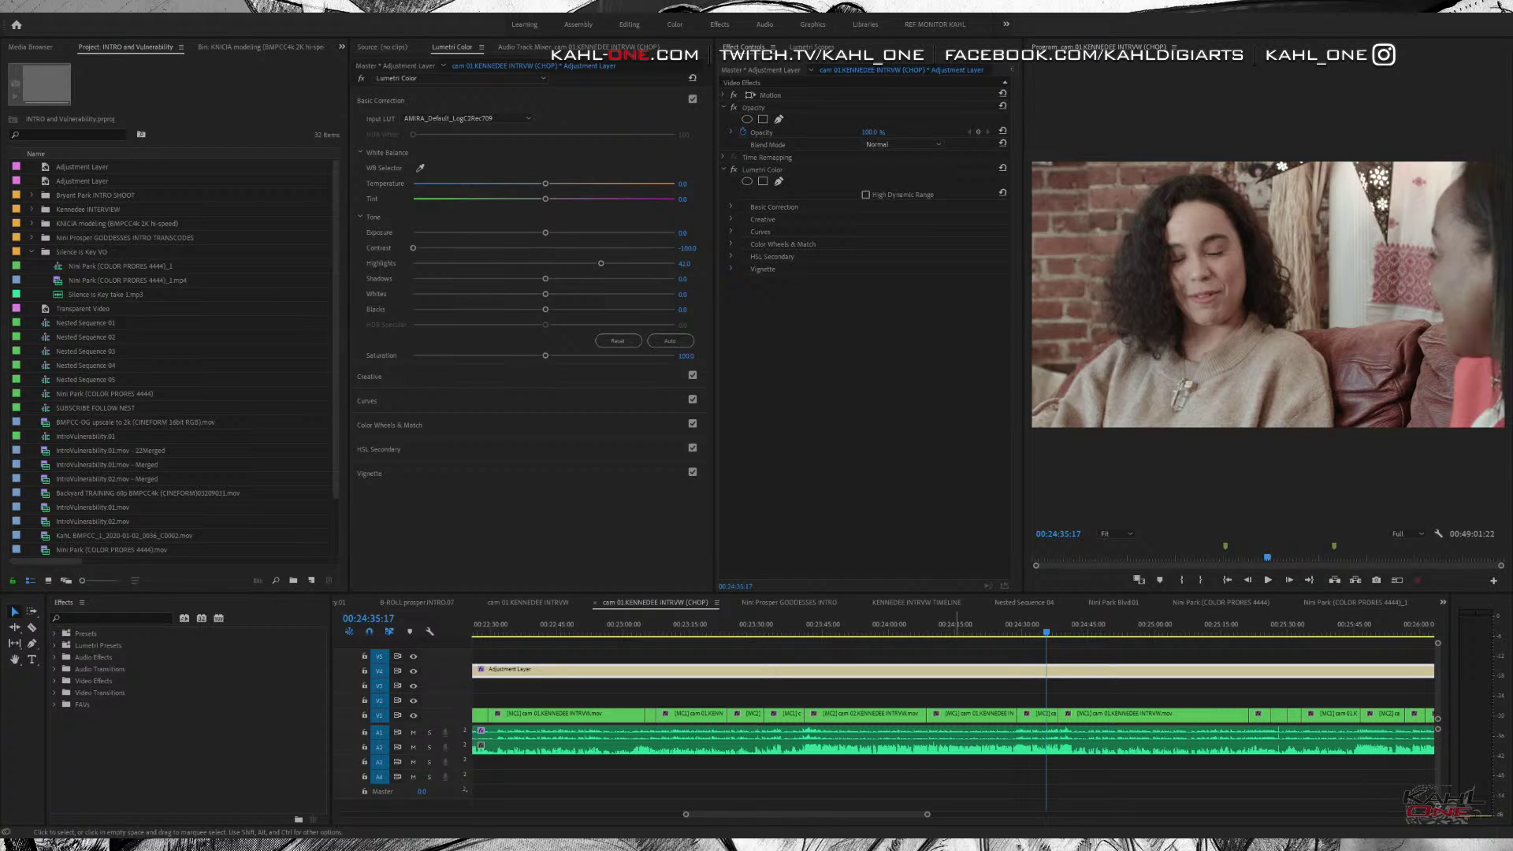
Scrub back through the interview sequence, sample the passage around 00:23:50, and resume playback from 00:23:54:12.
key(shift+3)
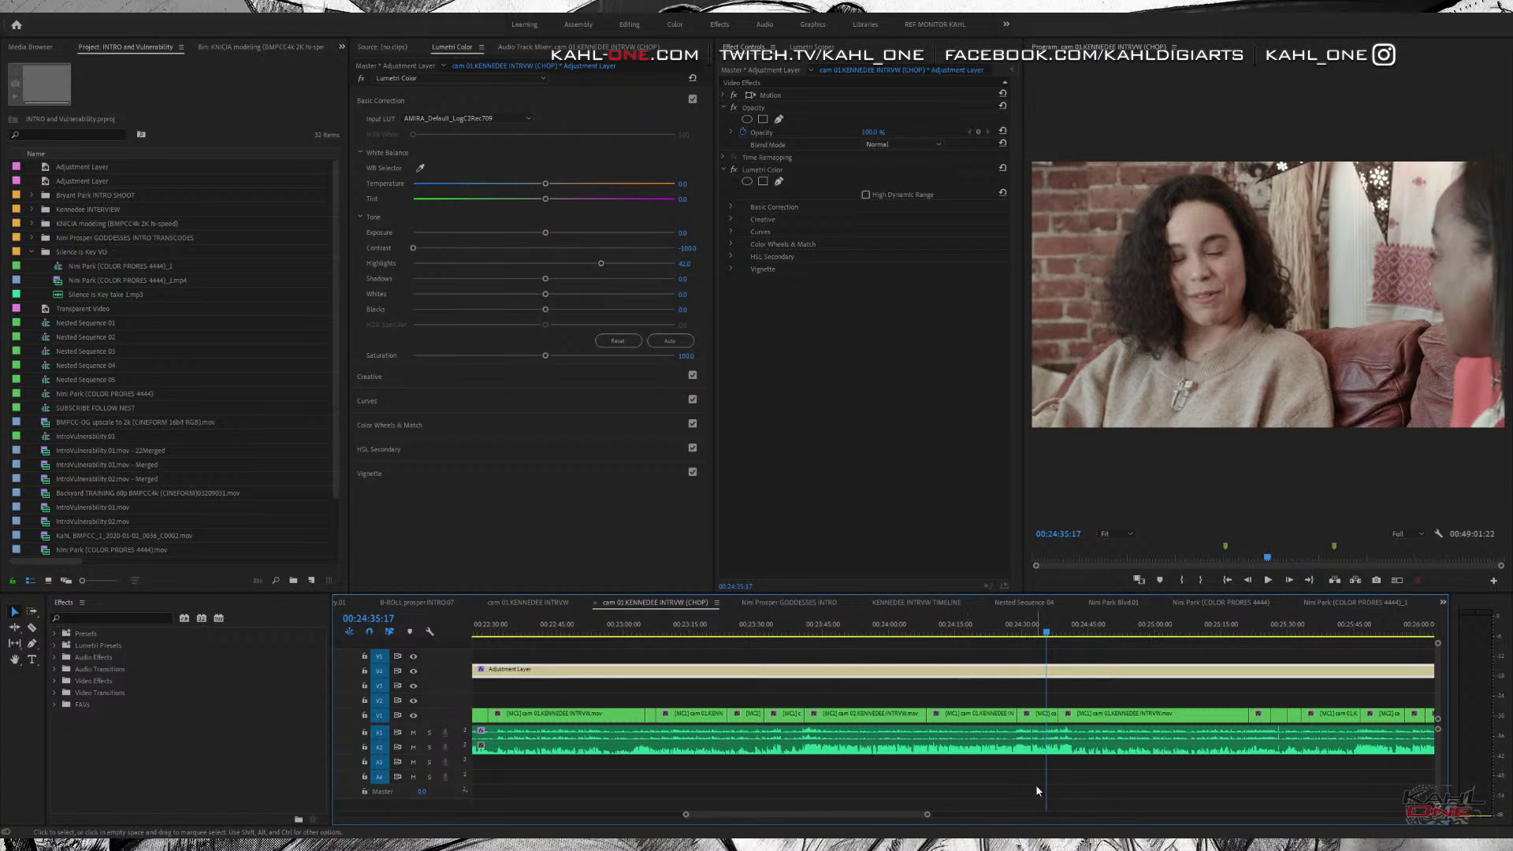
click(1063, 784)
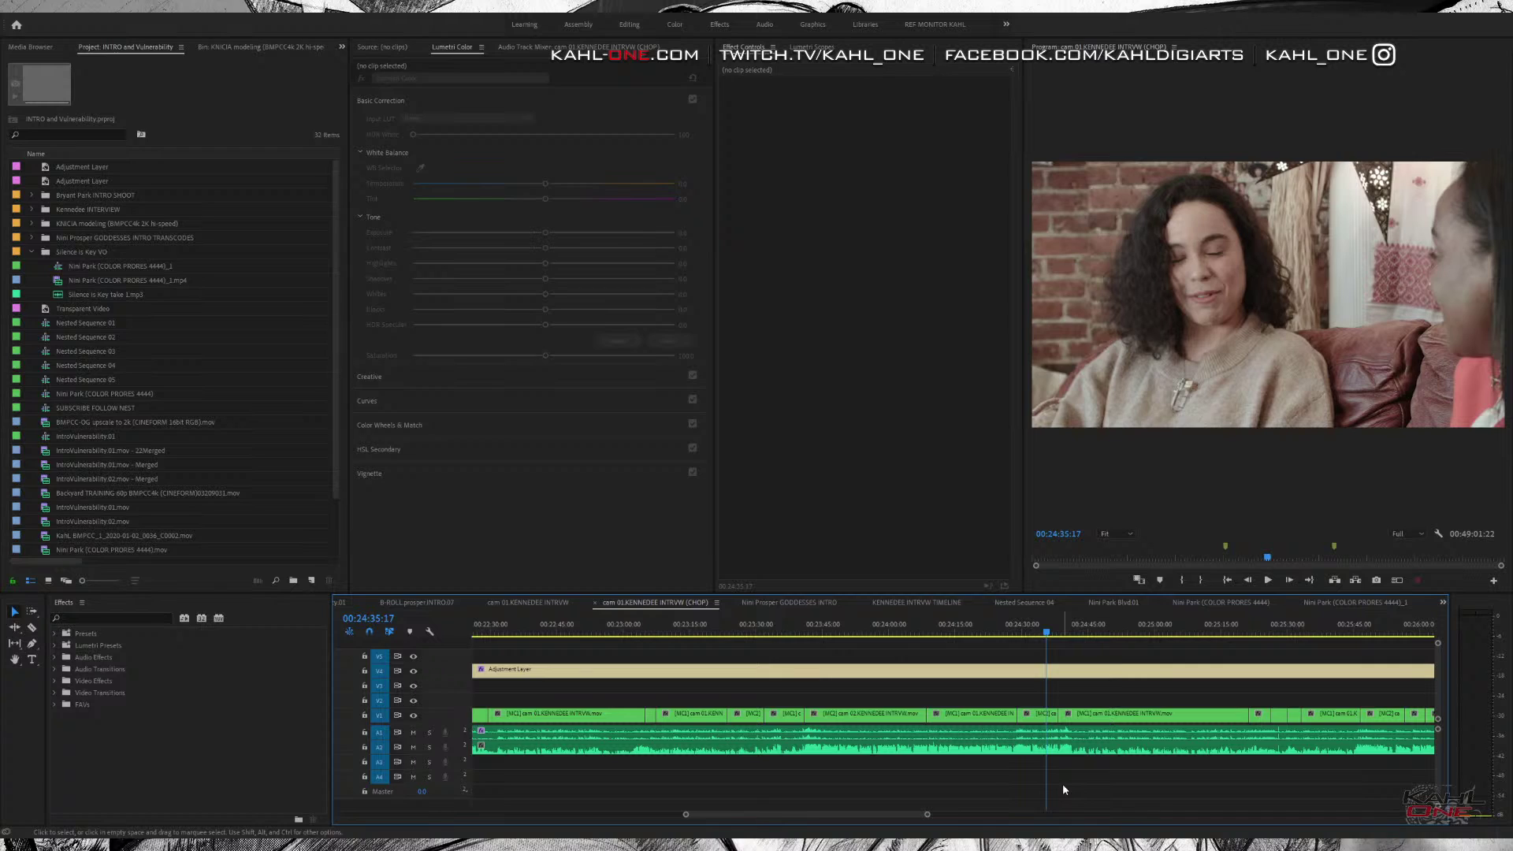
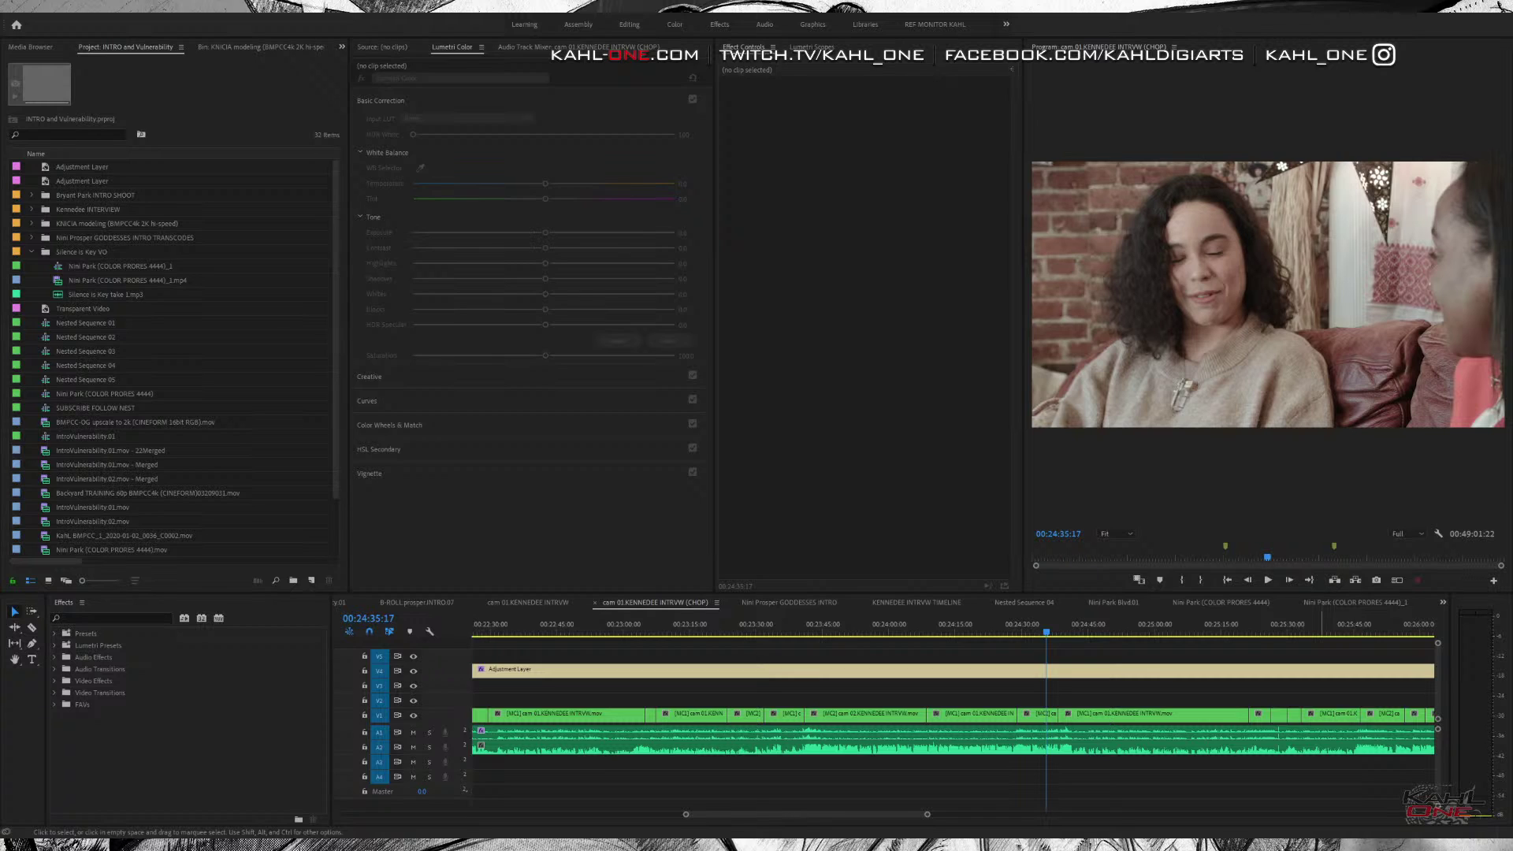
click(1146, 788)
drag(1054, 635, 863, 645)
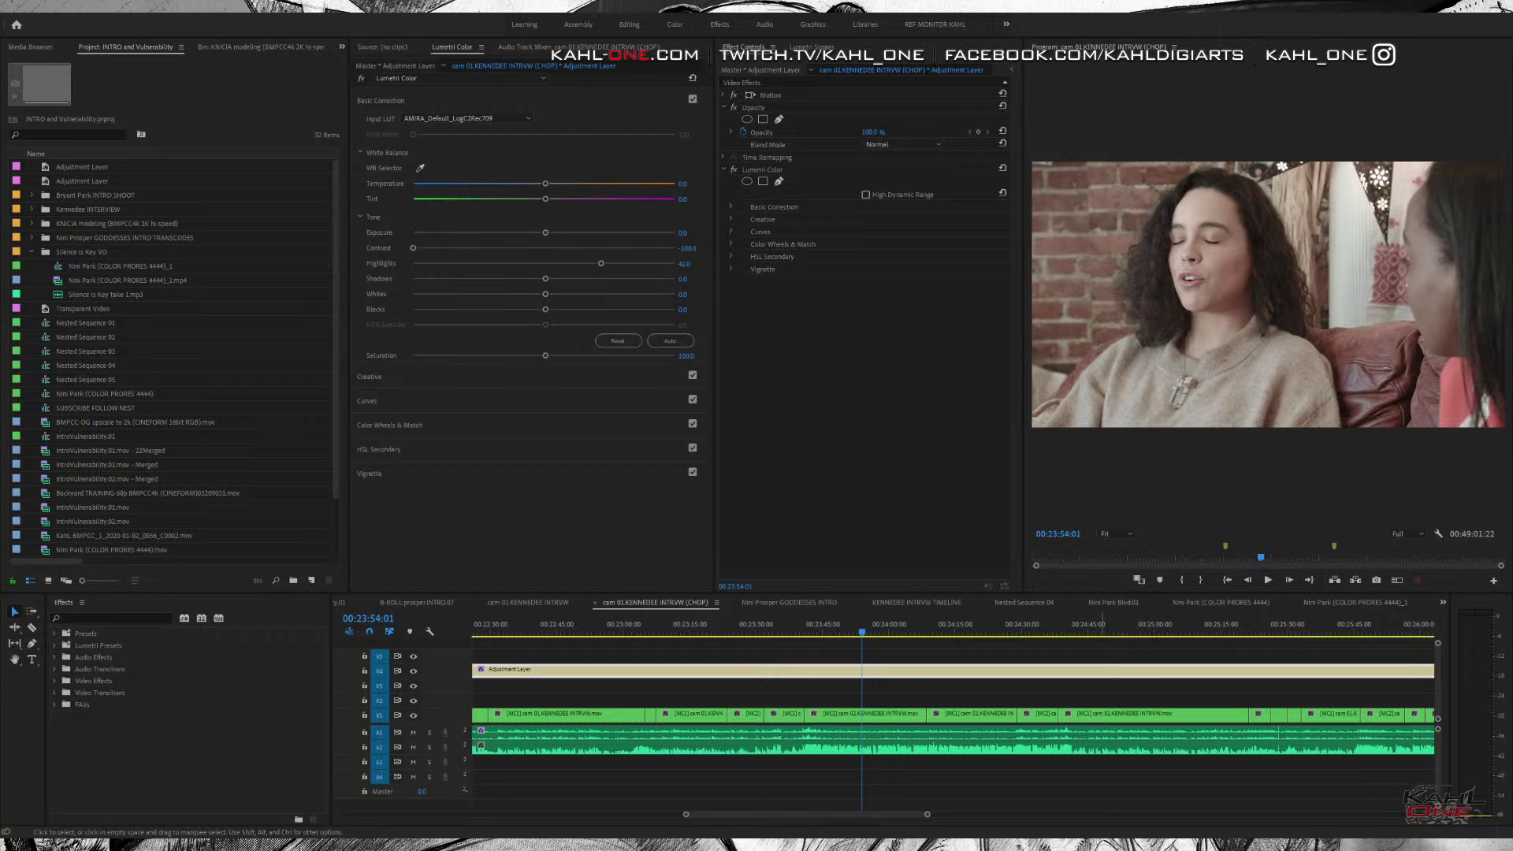
drag(784, 635, 816, 639)
key(space)
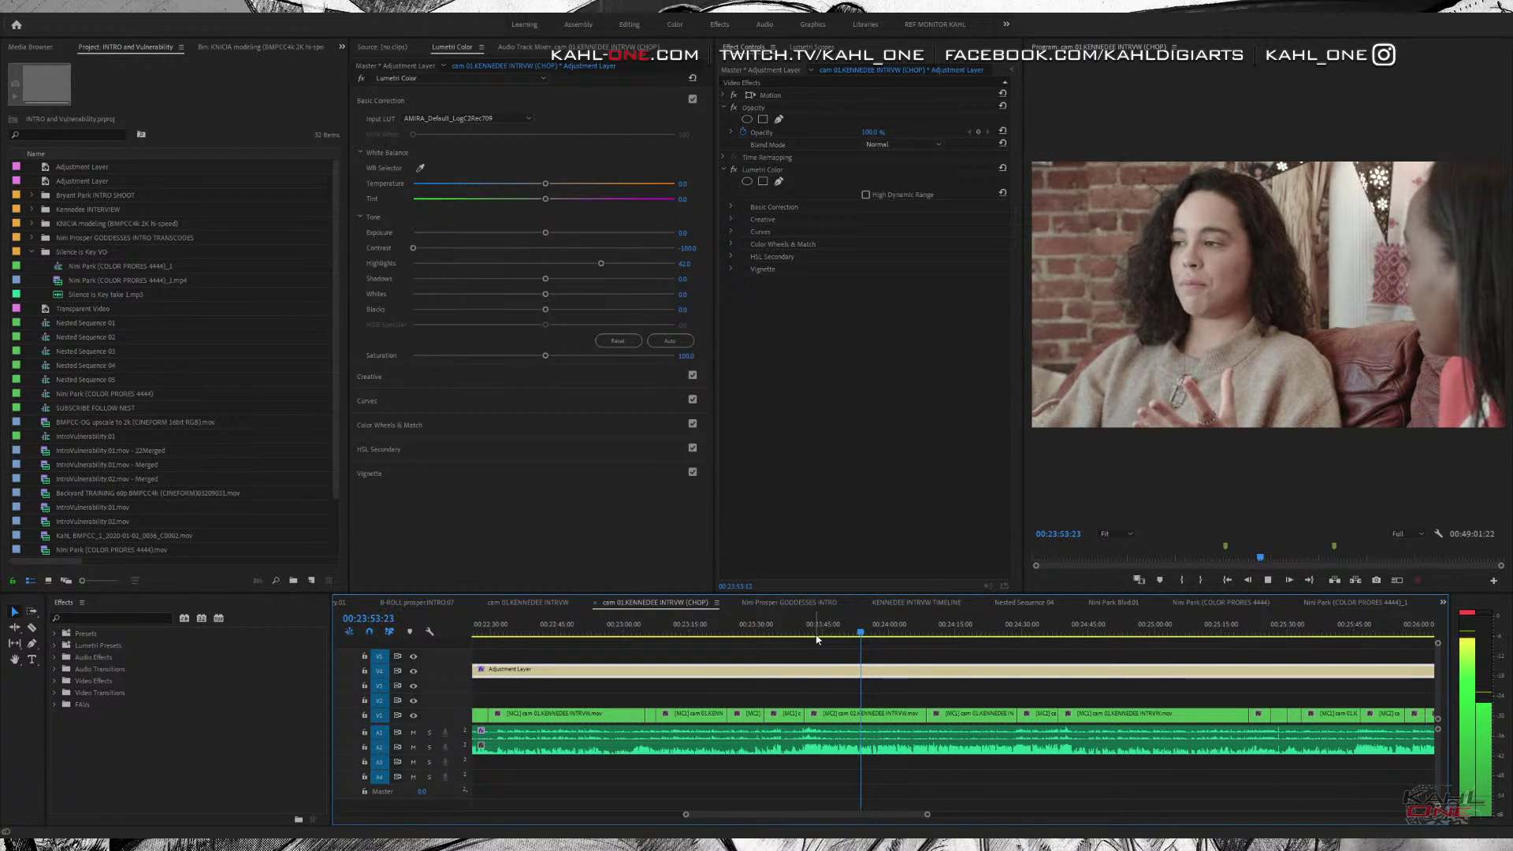
key(space)
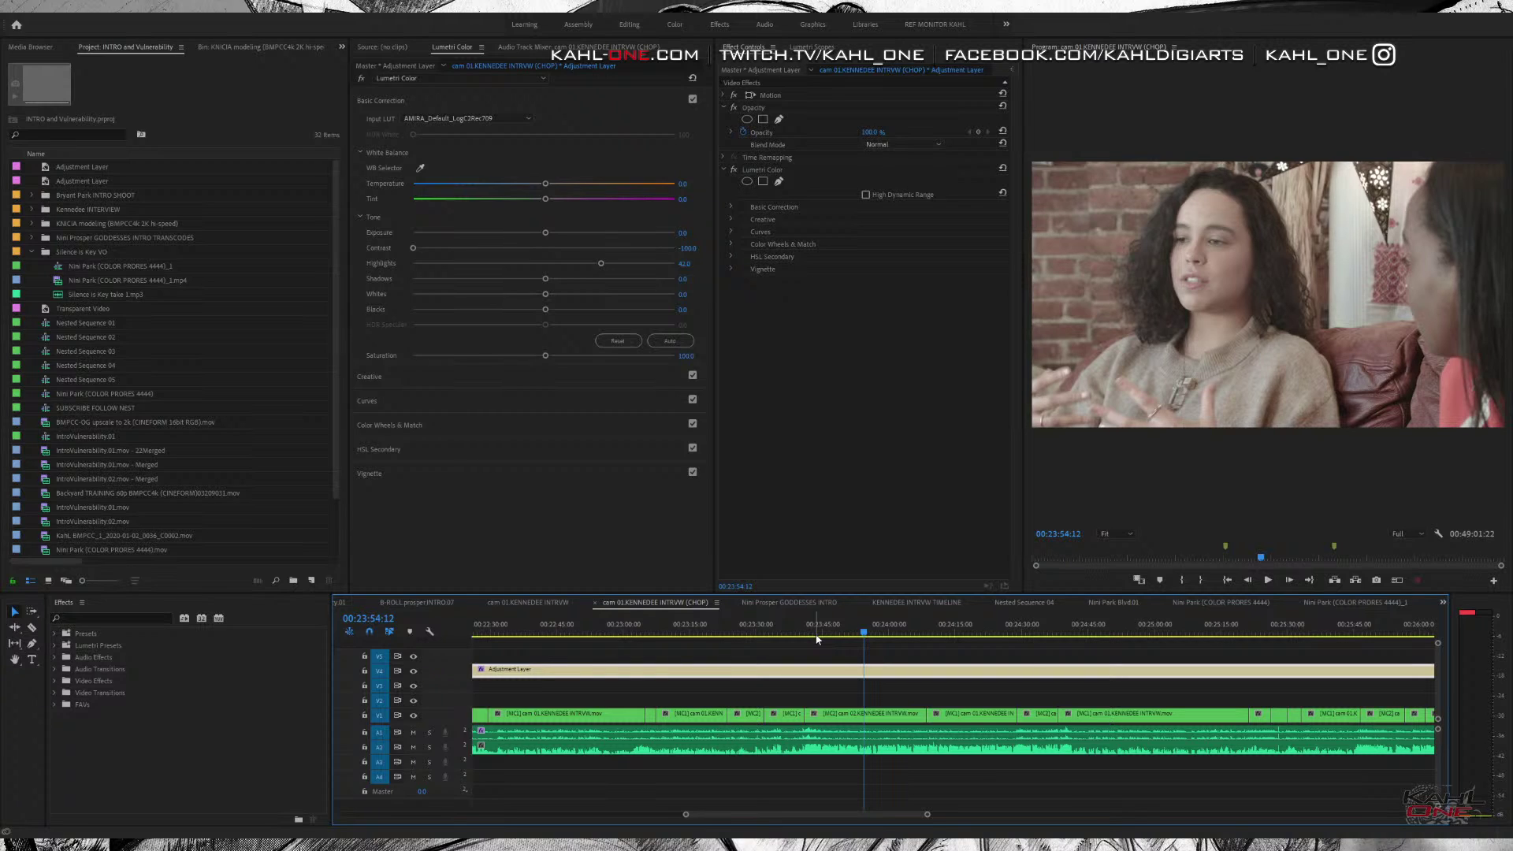
key(space)
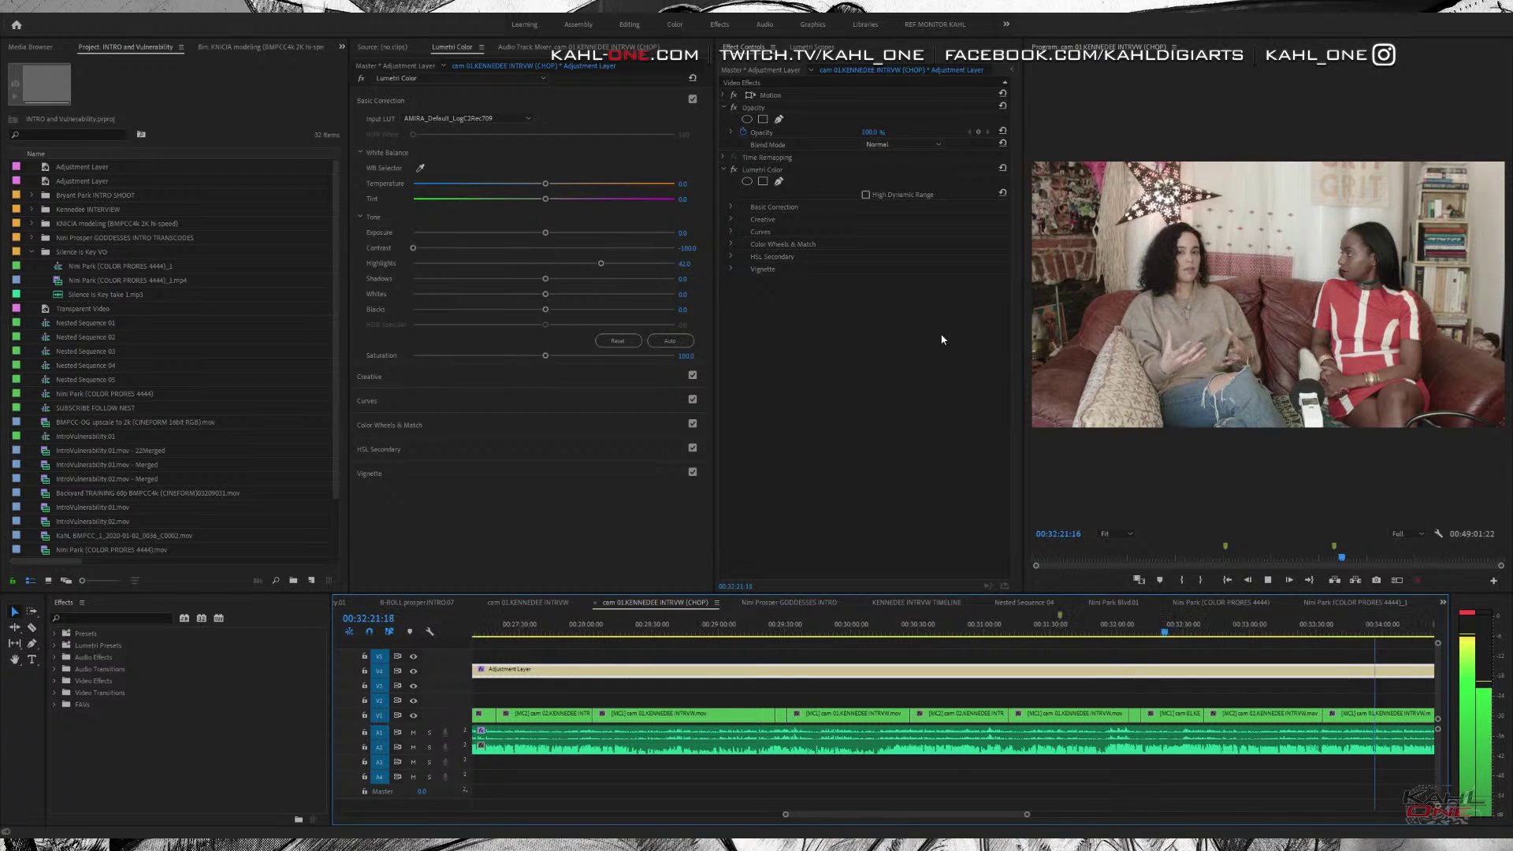
Lock the video track that holds the adjustment layer in the interview timeline and clear the selection.
key(minus)
key(minus)
key(minus)
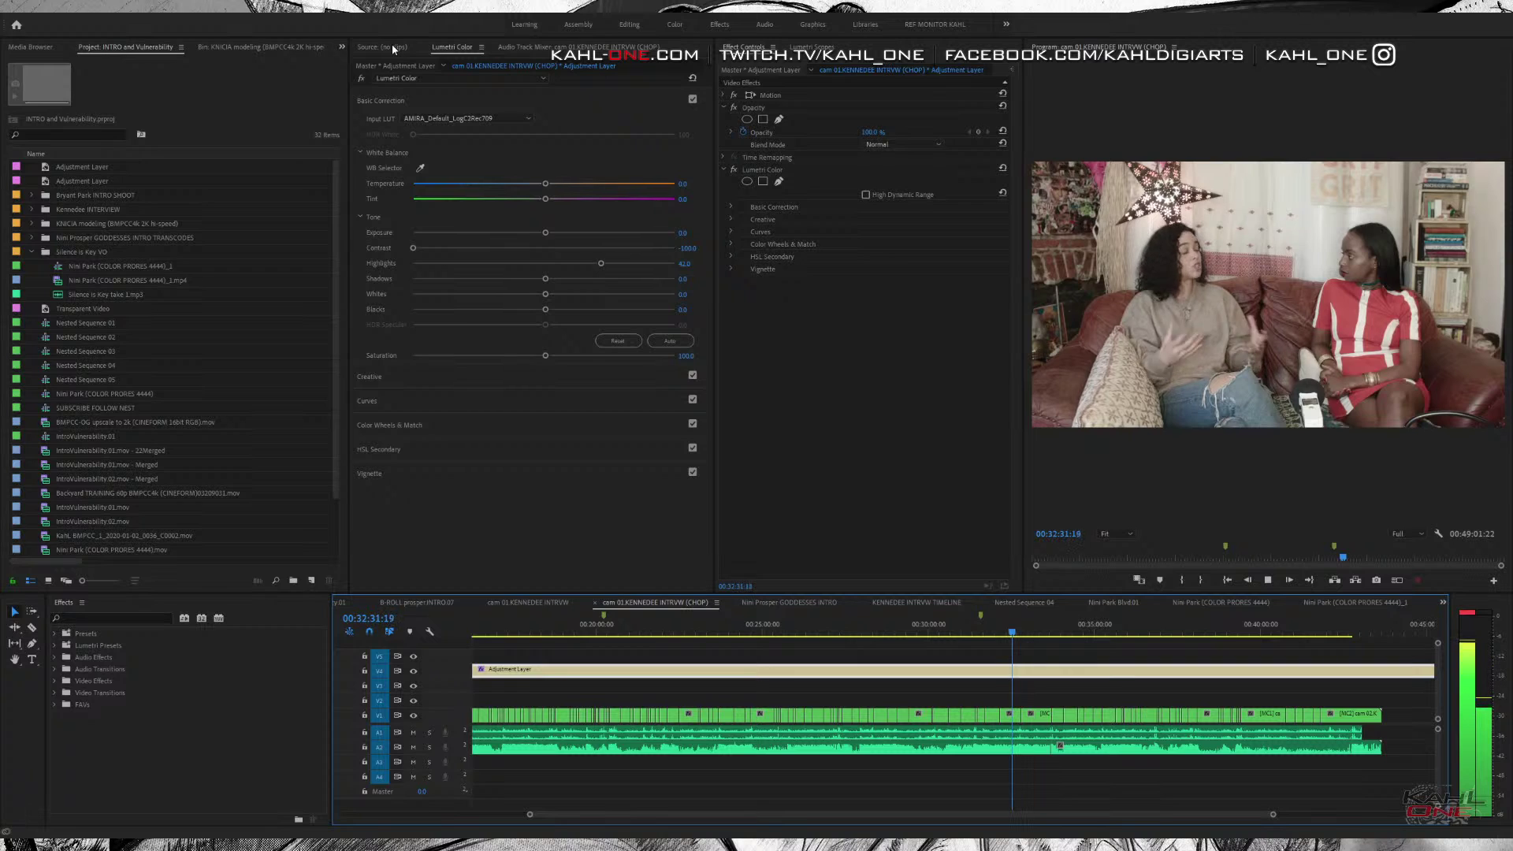
click(364, 672)
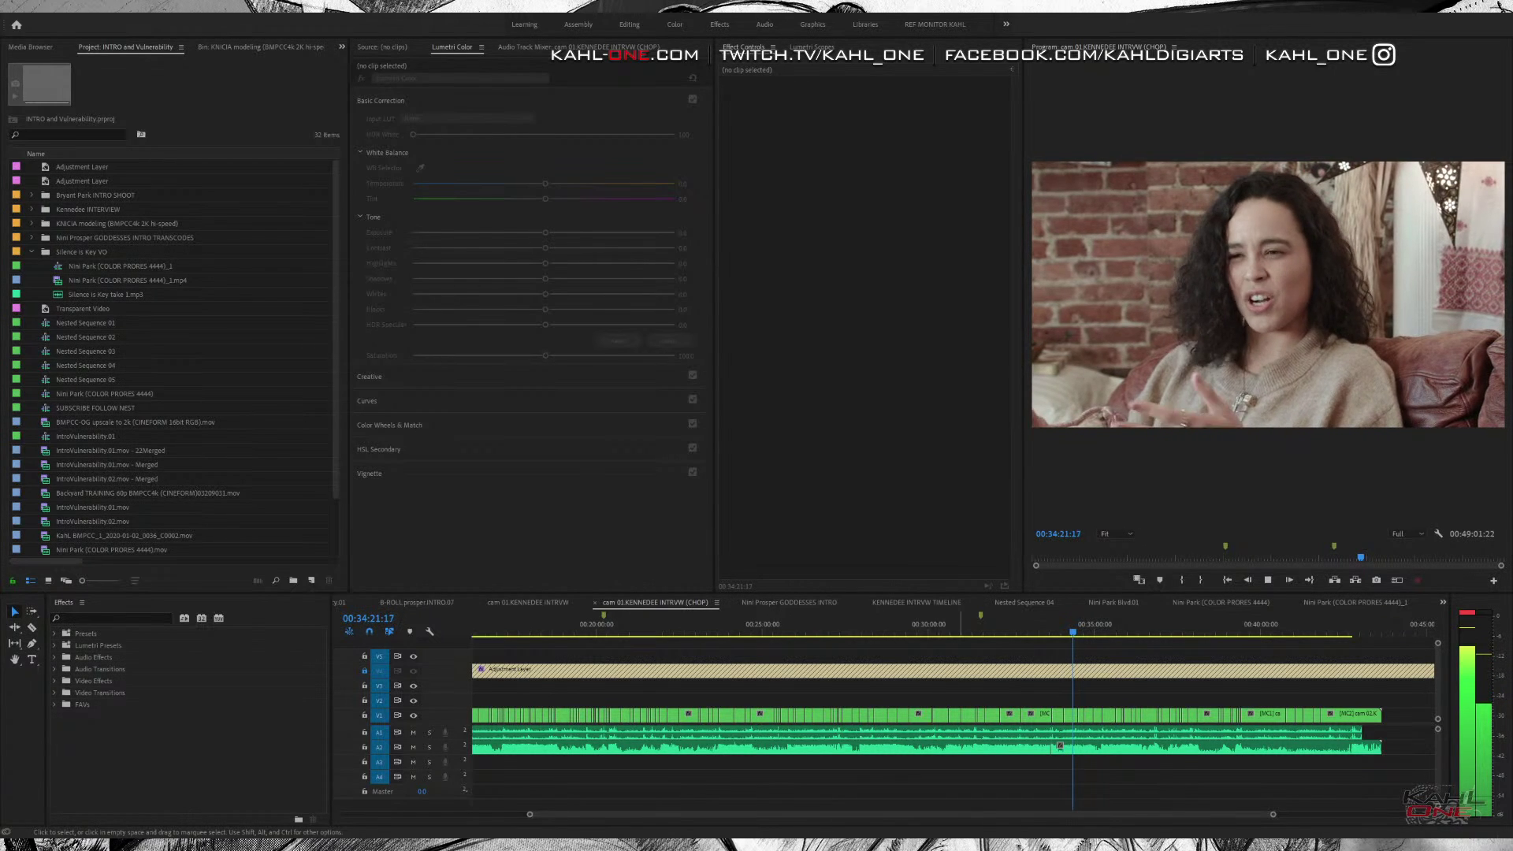
click(959, 684)
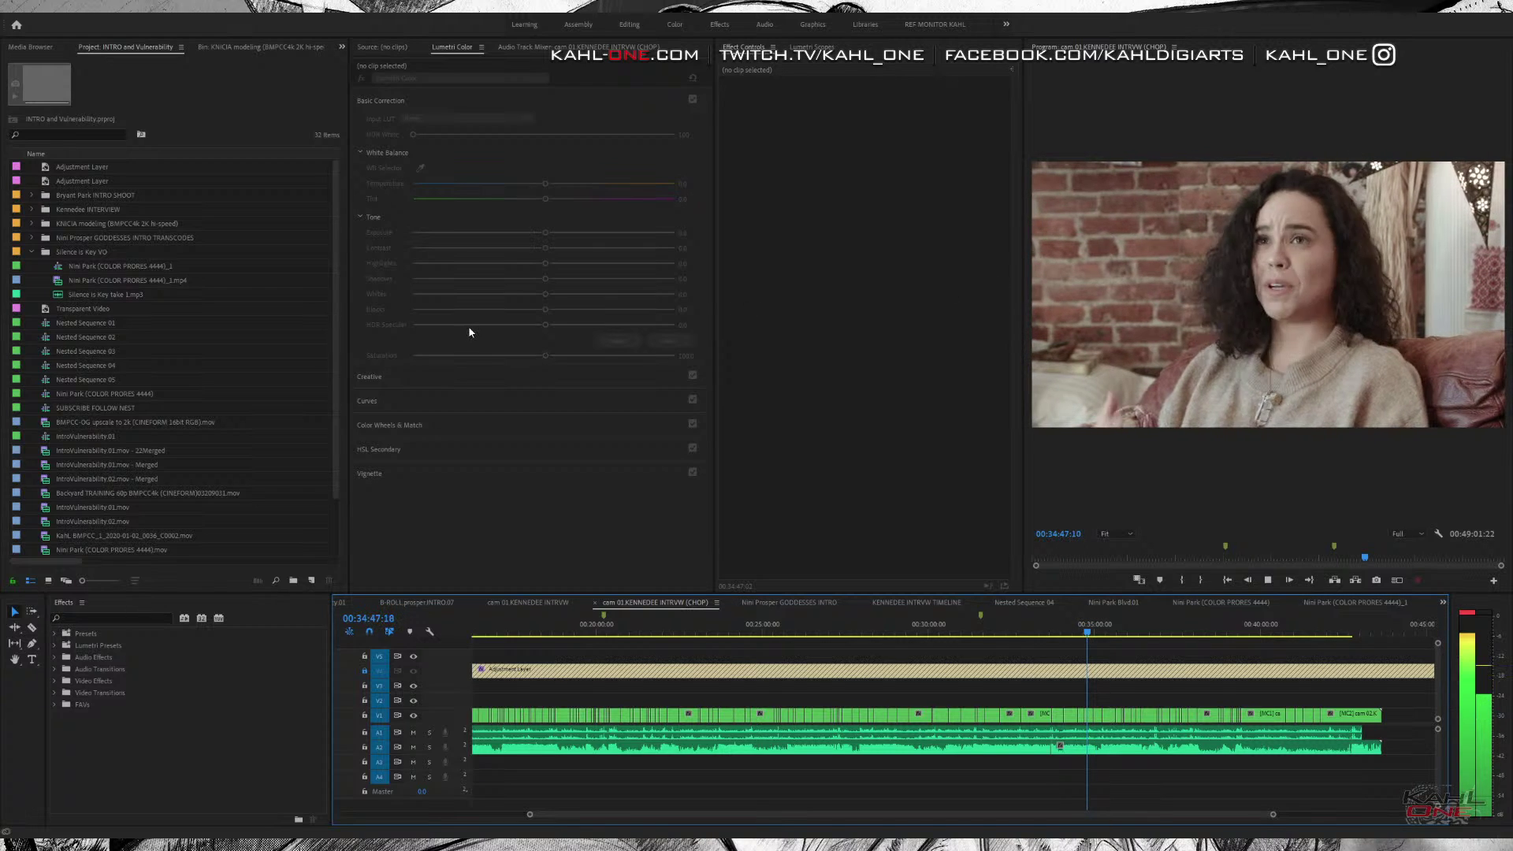
Browse the KNICIA modeling bin, open the GODDESSES INTRO TRANSCODES bin, and display its clips as a list.
click(227, 48)
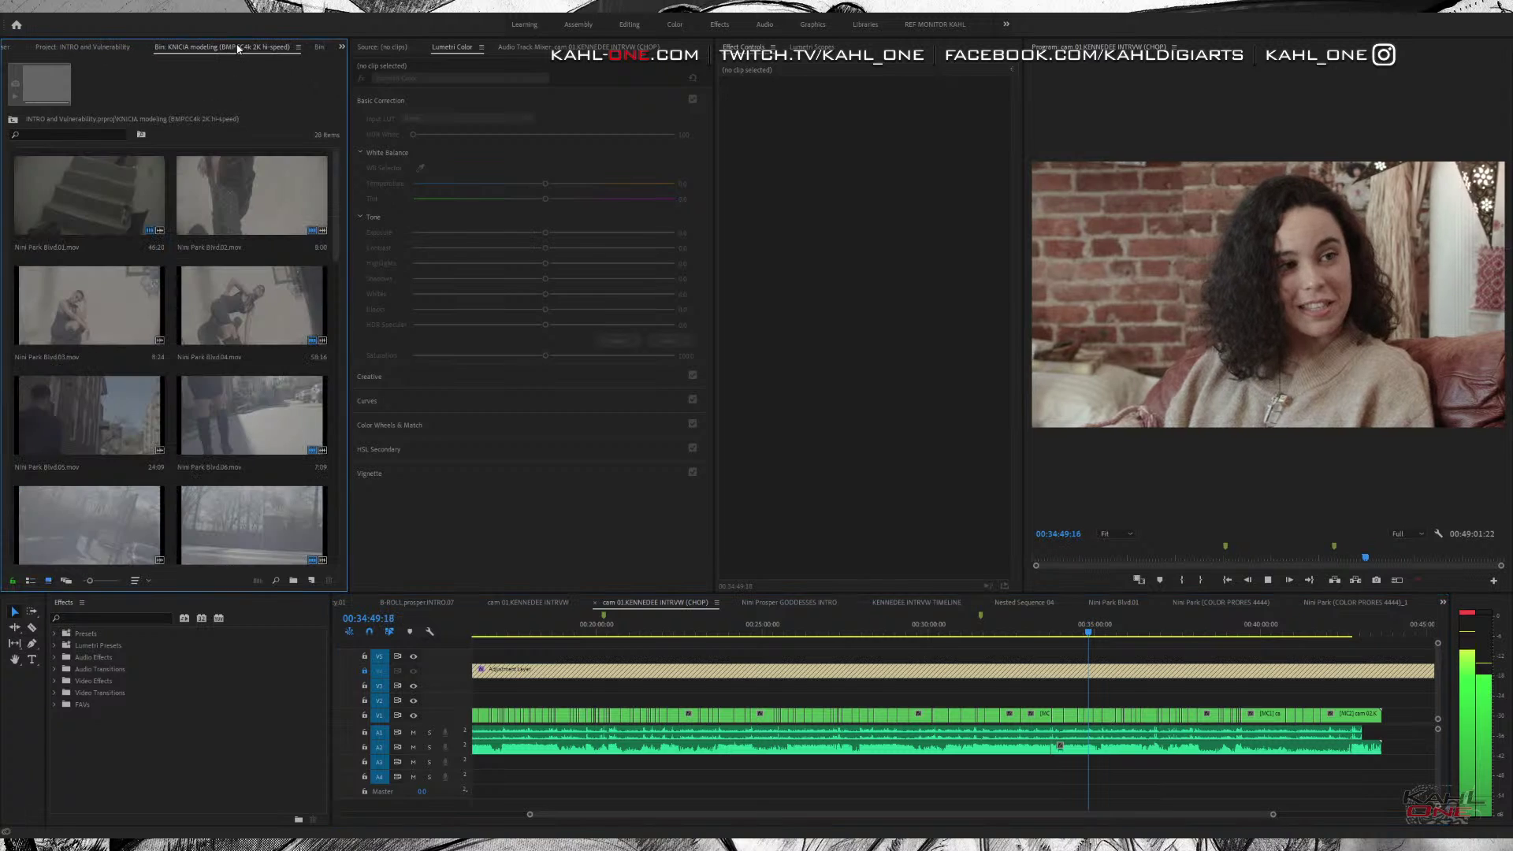
click(316, 48)
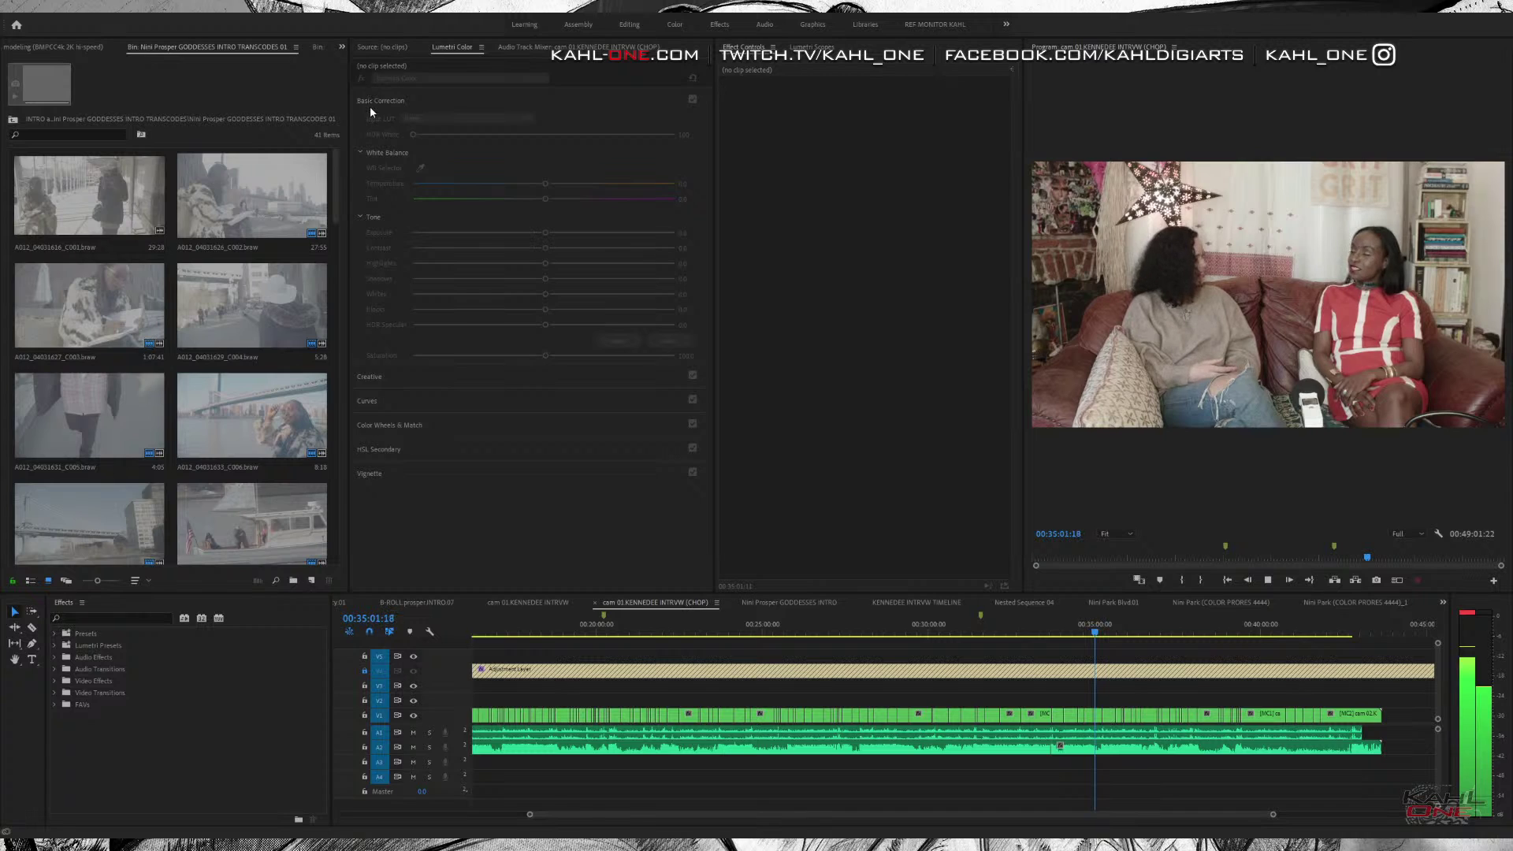
click(313, 92)
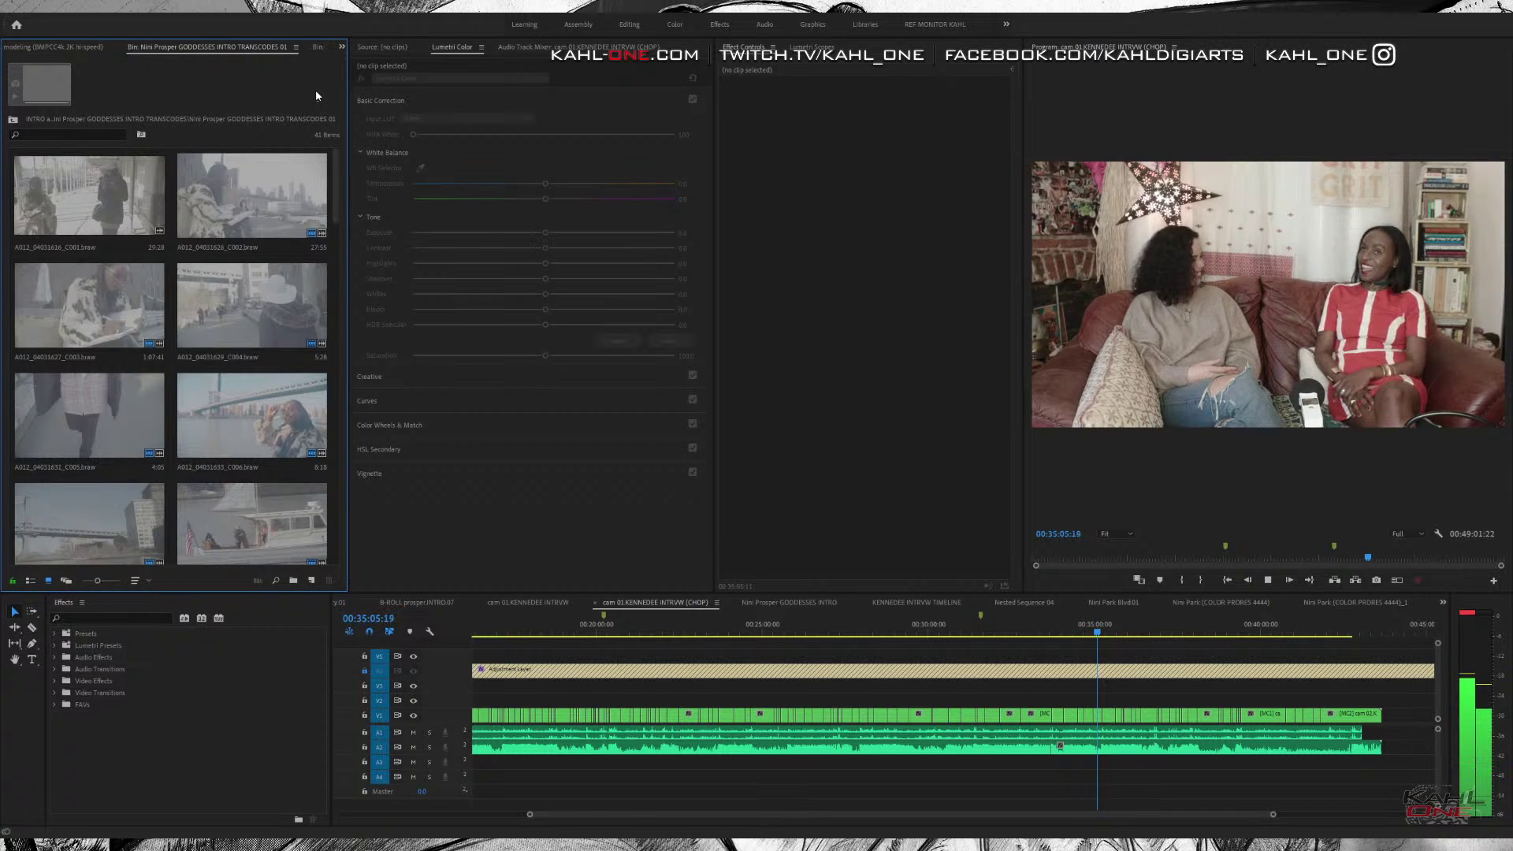
click(29, 581)
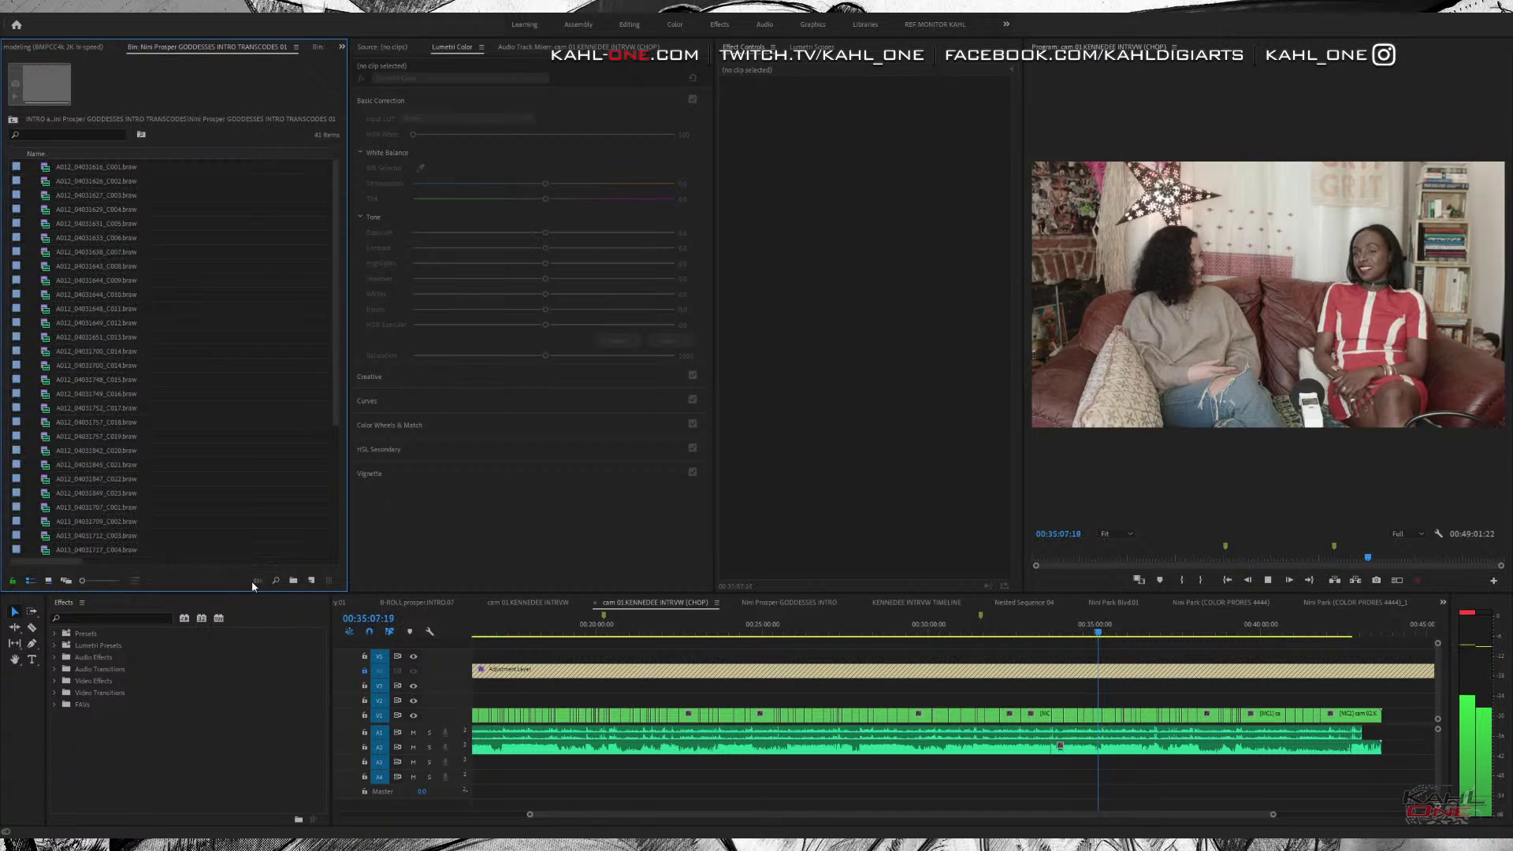
drag(334, 405, 357, 504)
click(48, 581)
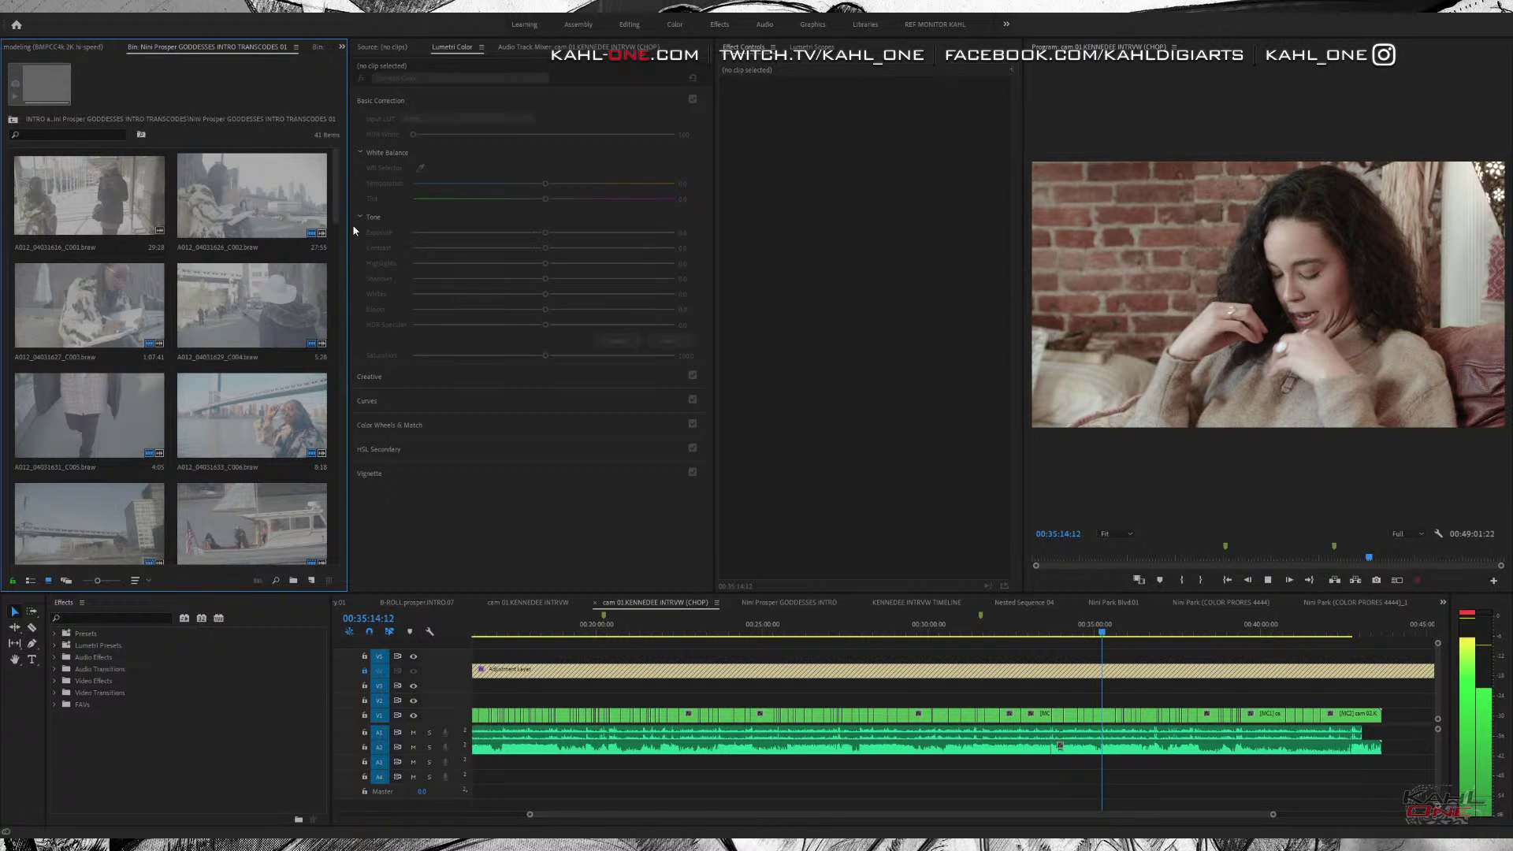
click(341, 272)
drag(341, 271, 338, 217)
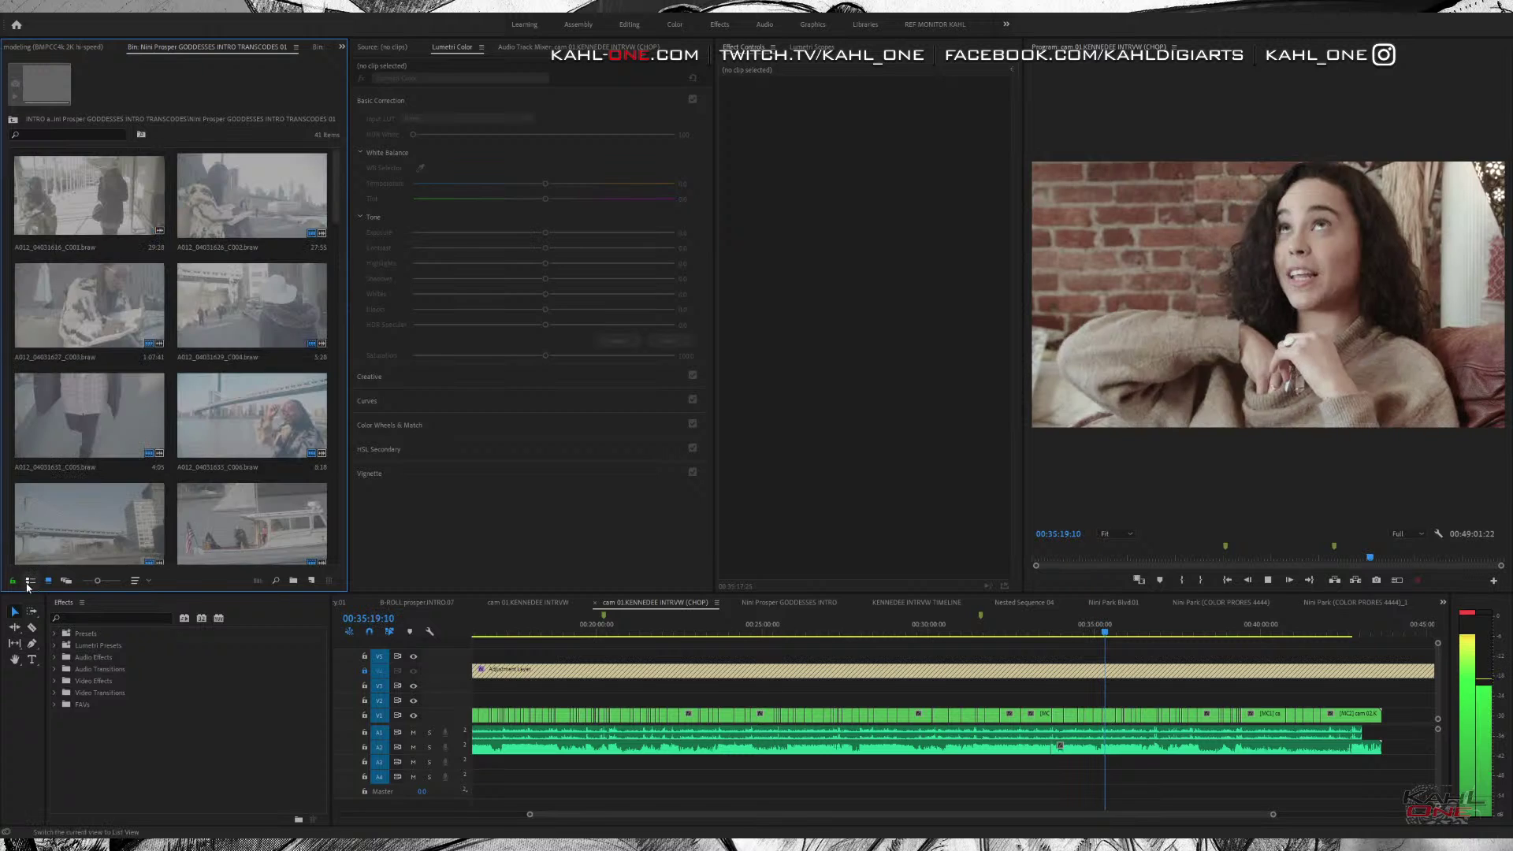
click(31, 581)
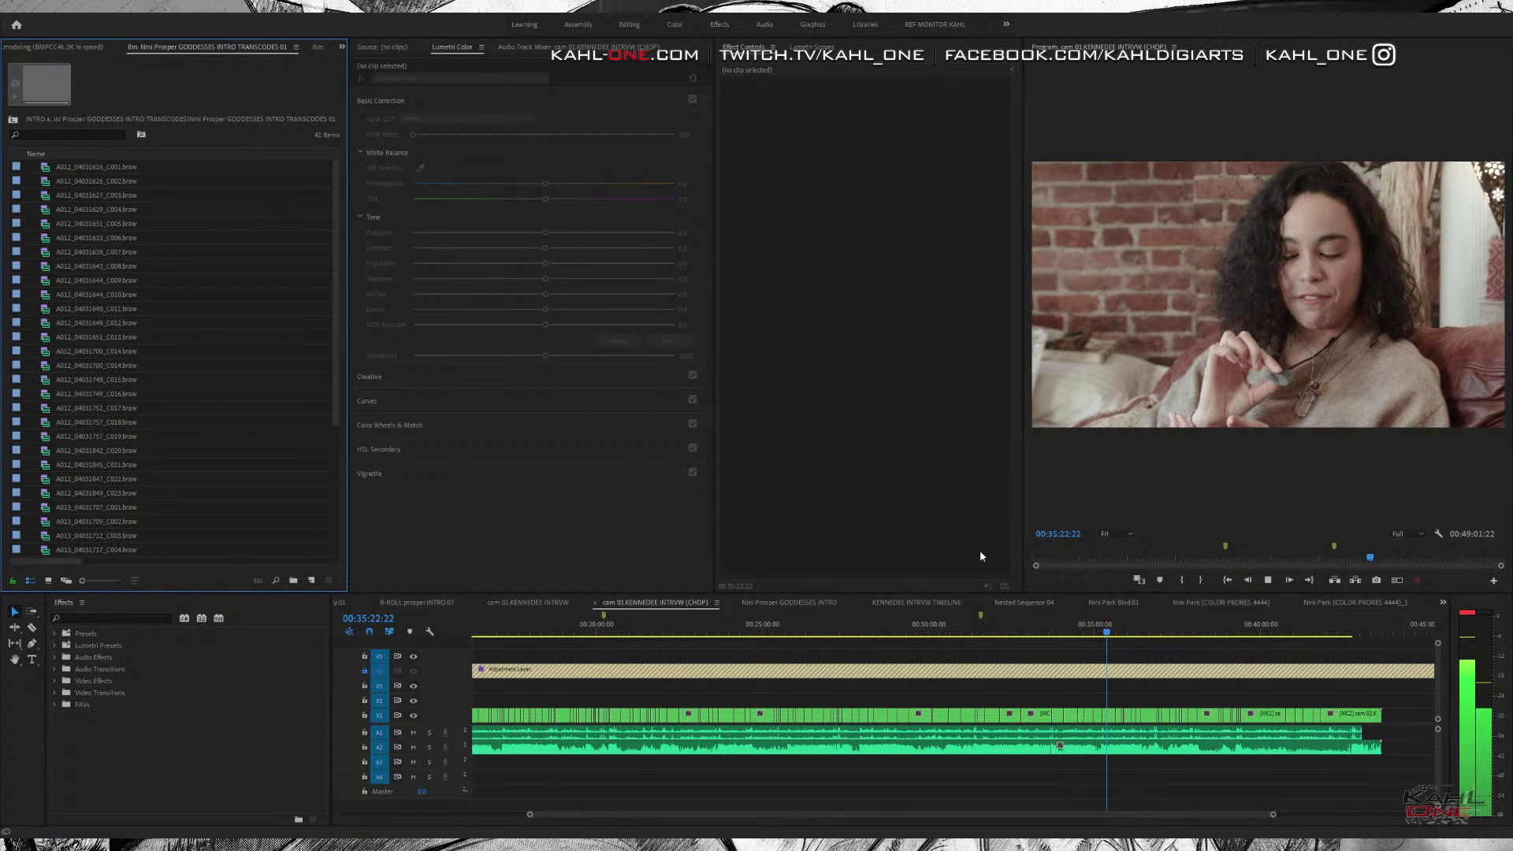
Stop playback at 00:39:17:09 and select all unlocked clips in the interview timeline.
click(1059, 653)
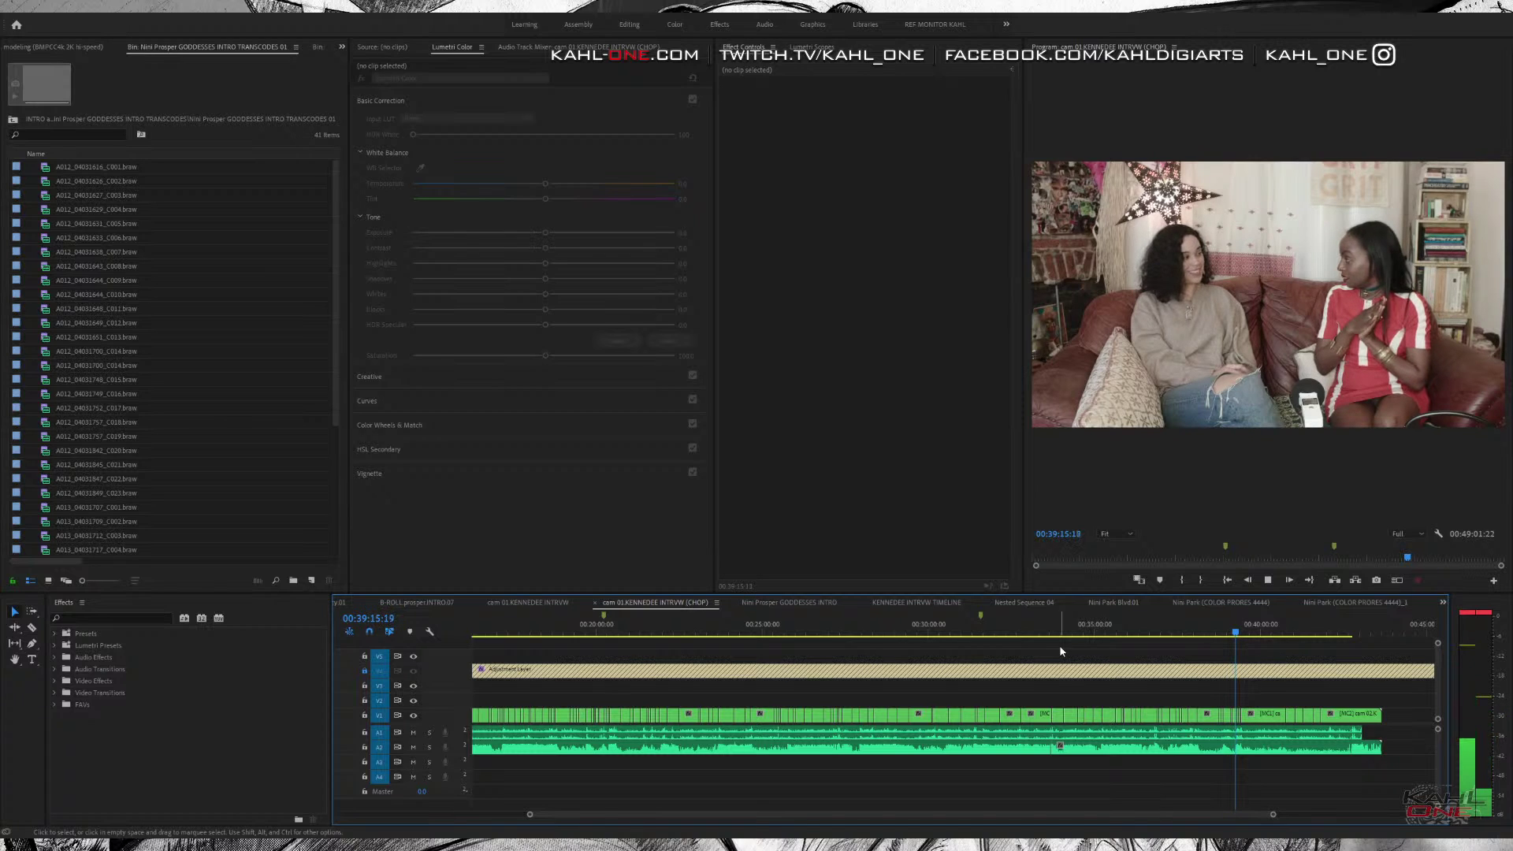
key(ctrl+a)
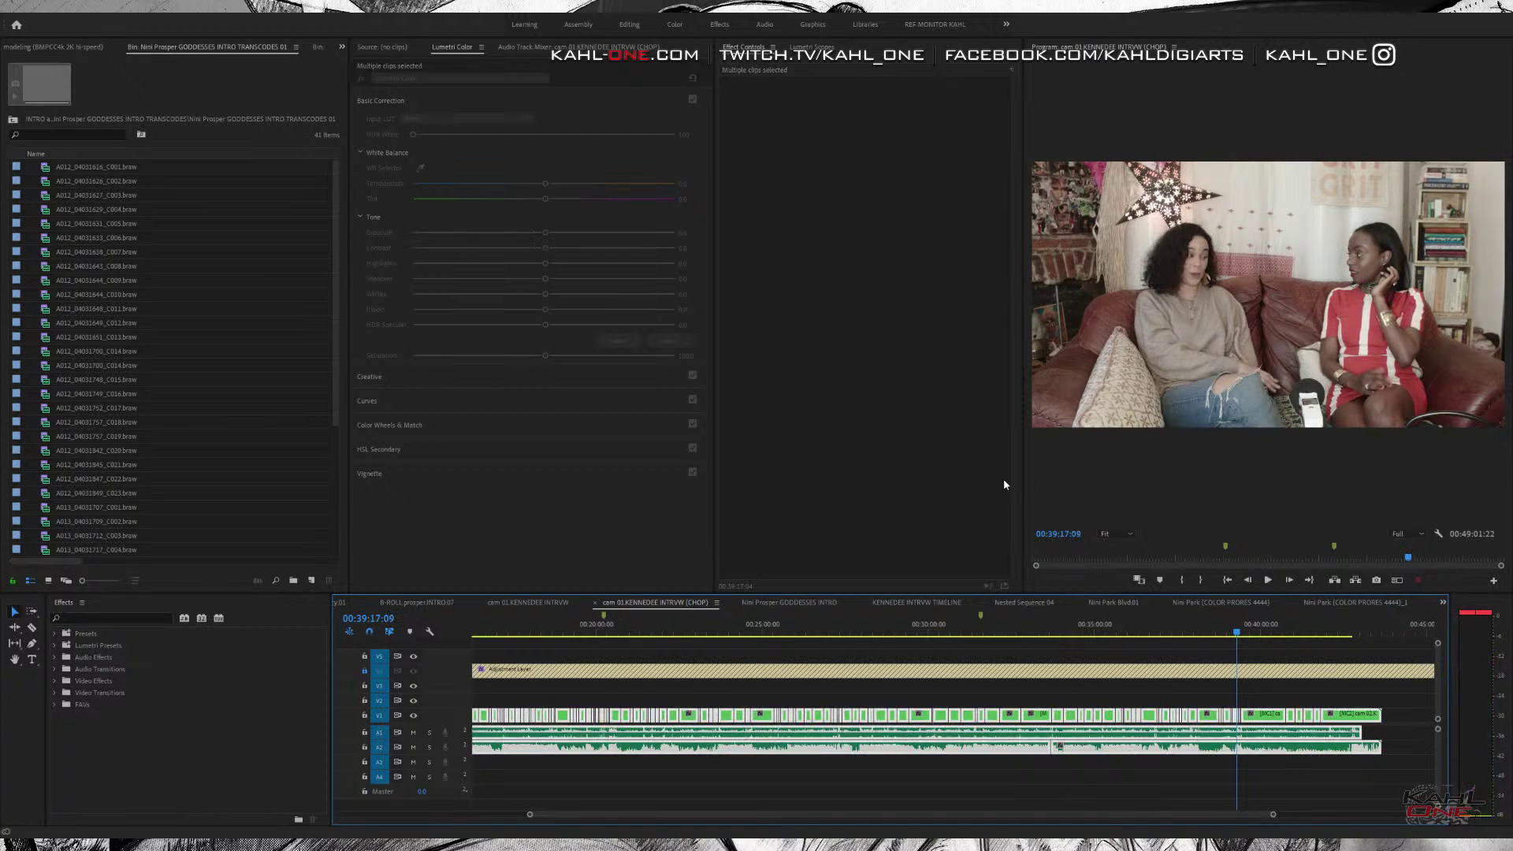
click(1170, 687)
key(=)
key(=)
key(=)
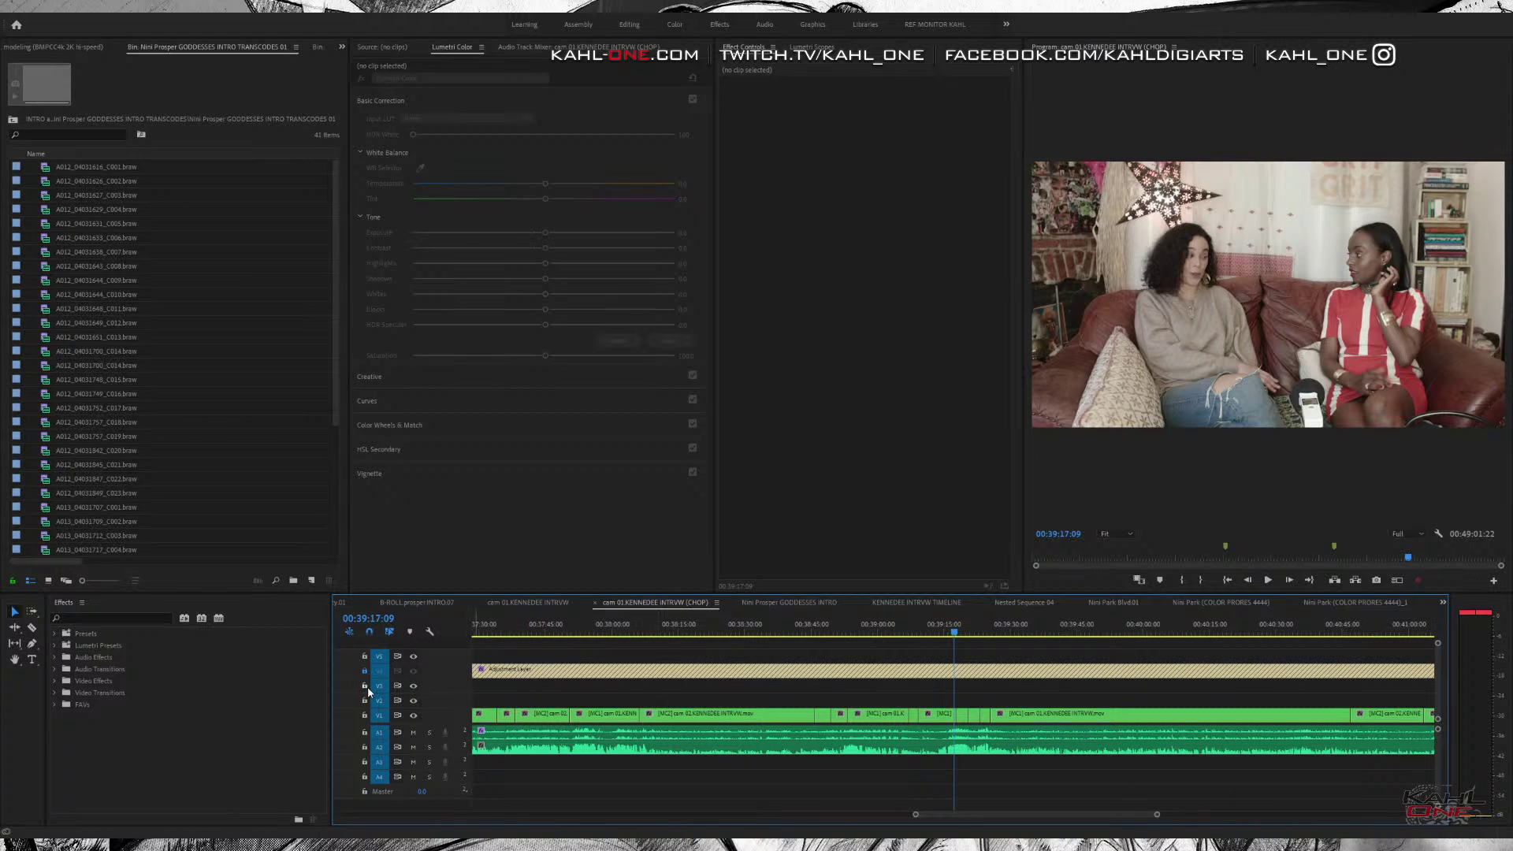
key(ctrl+a)
Scrub the interview between about 00:40:10 and 00:37:19 to search for the passage.
click(913, 631)
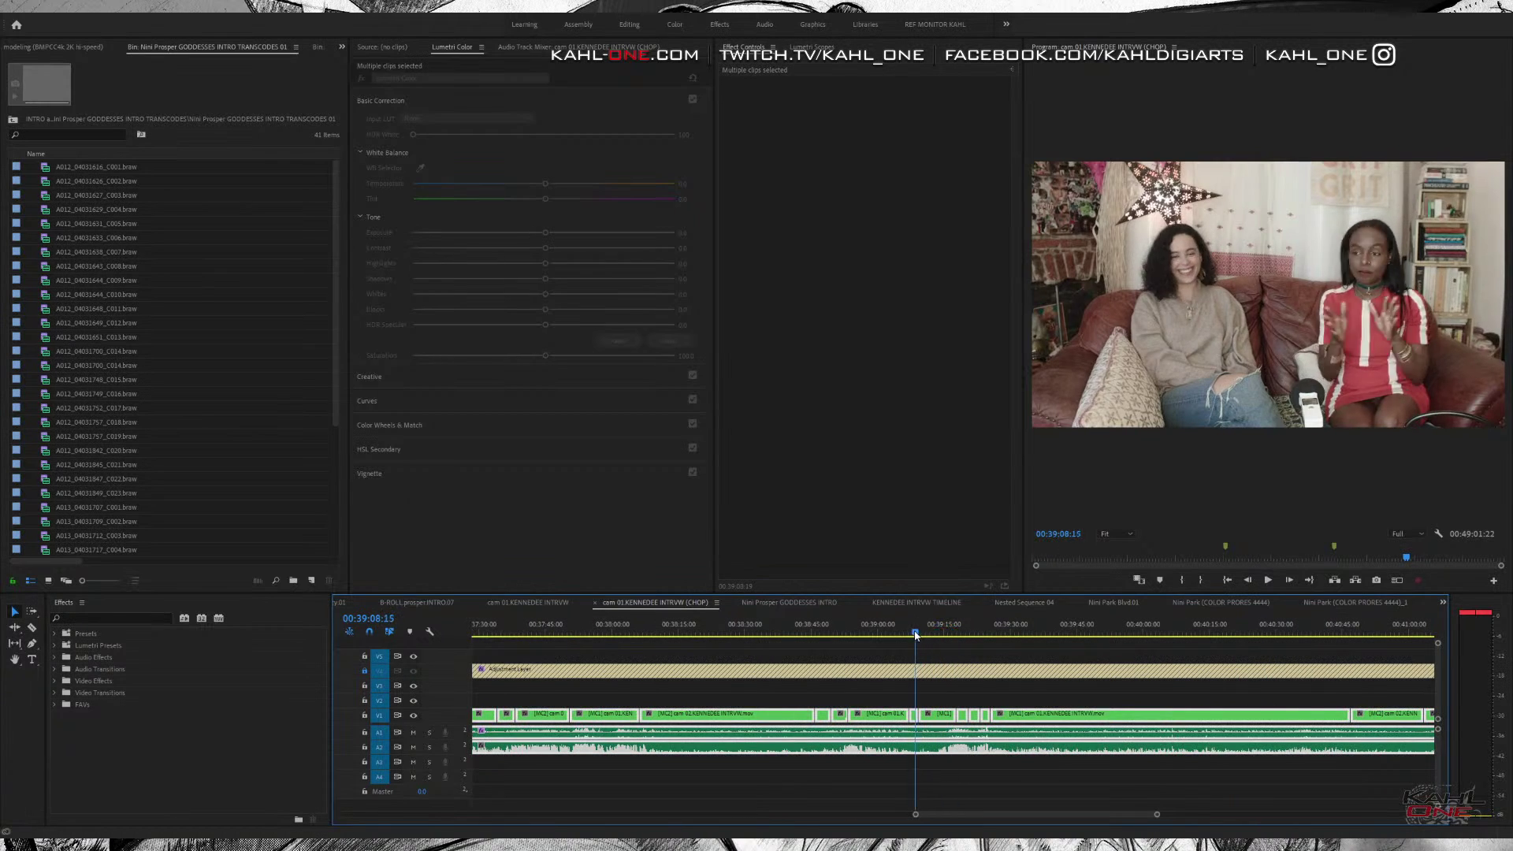
drag(921, 632, 940, 633)
drag(956, 638, 997, 646)
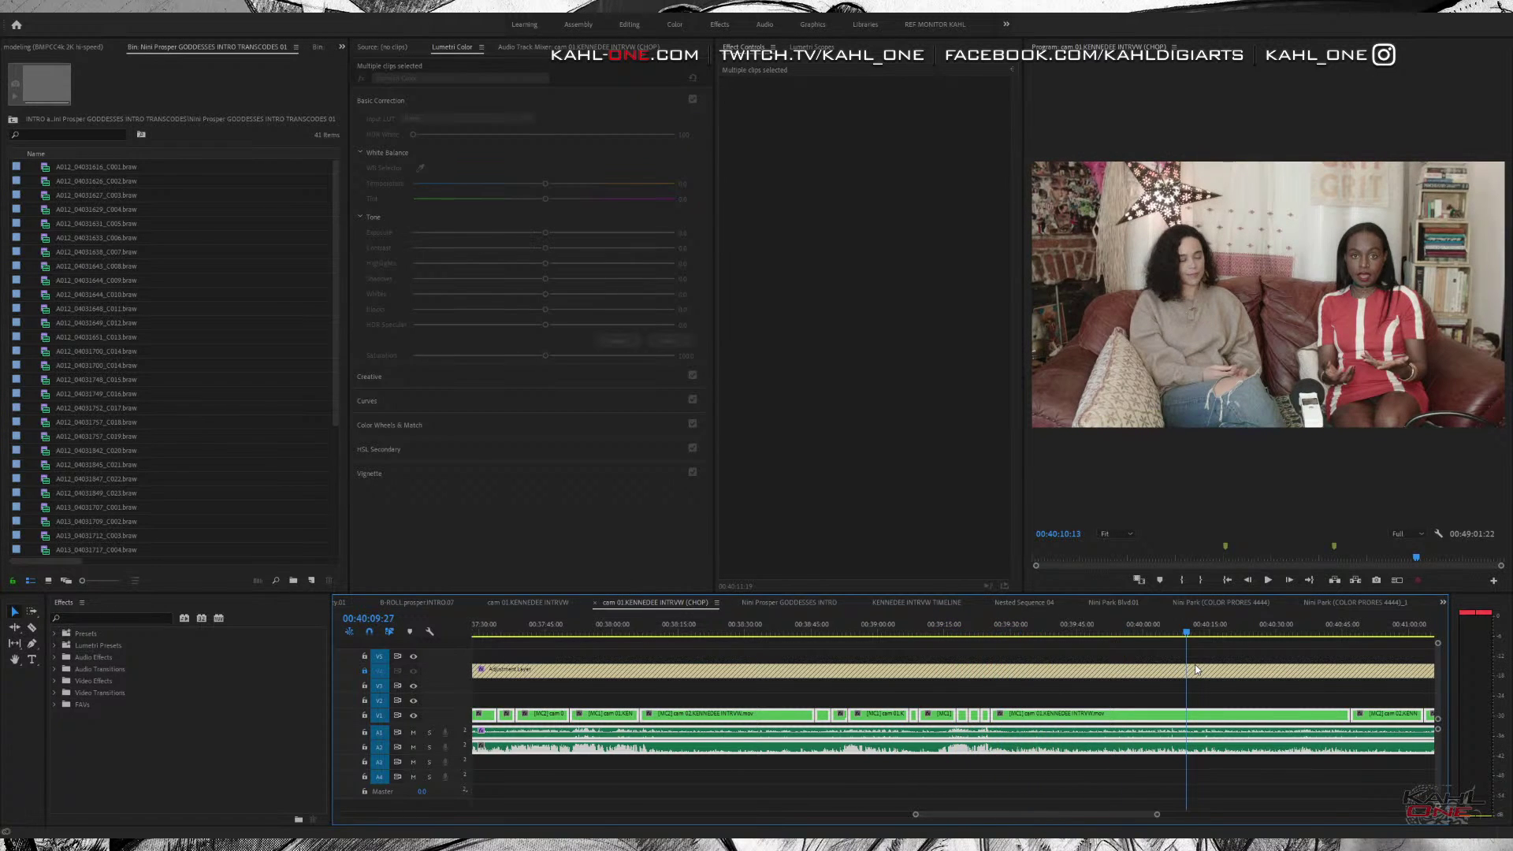
drag(808, 693, 807, 692)
key(minus)
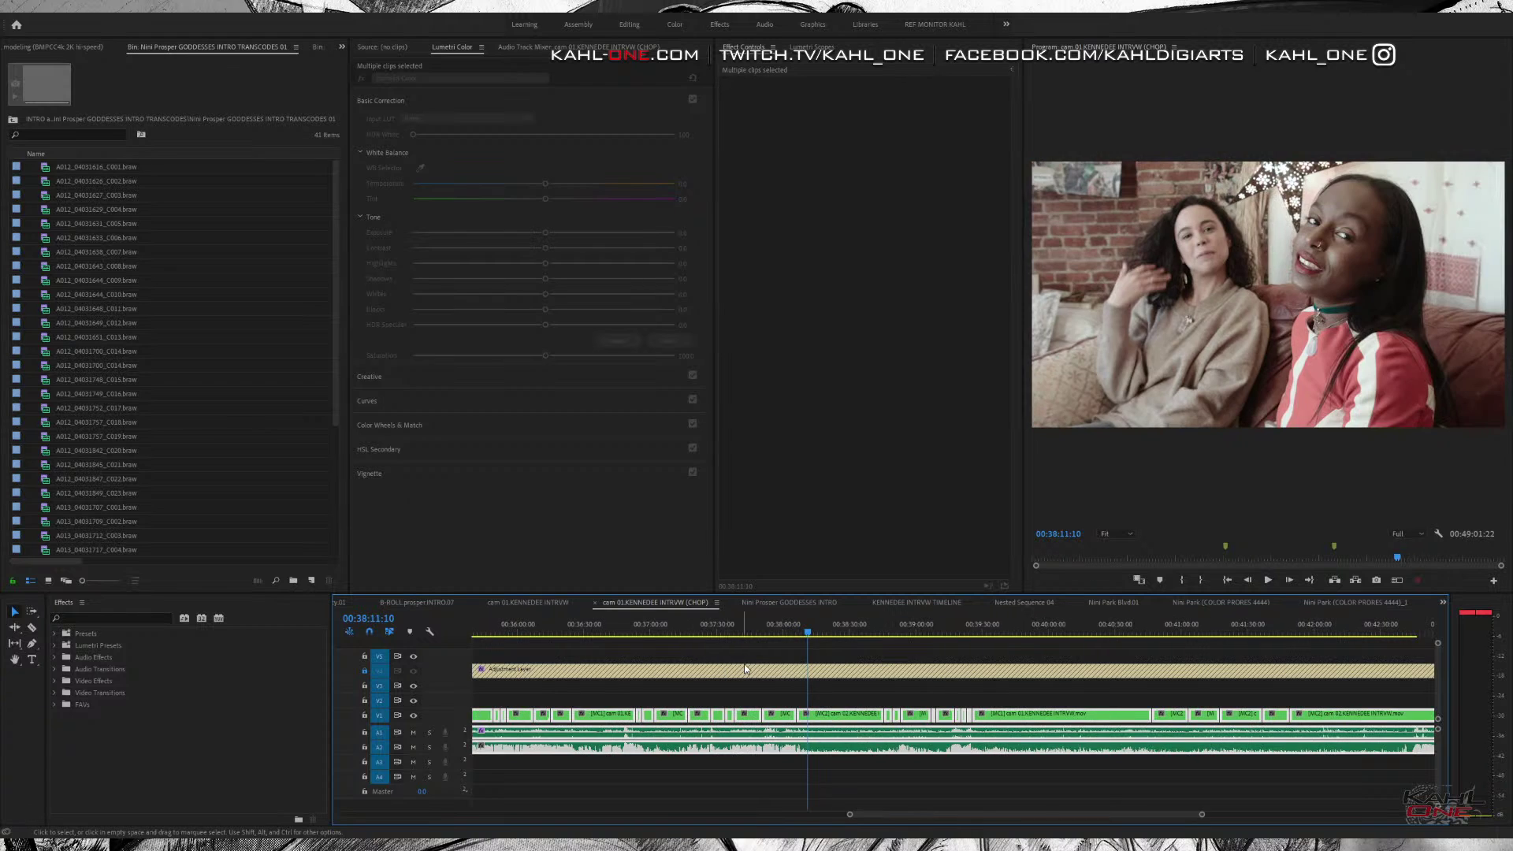
click(838, 659)
key(ctrl+a)
drag(807, 637, 693, 650)
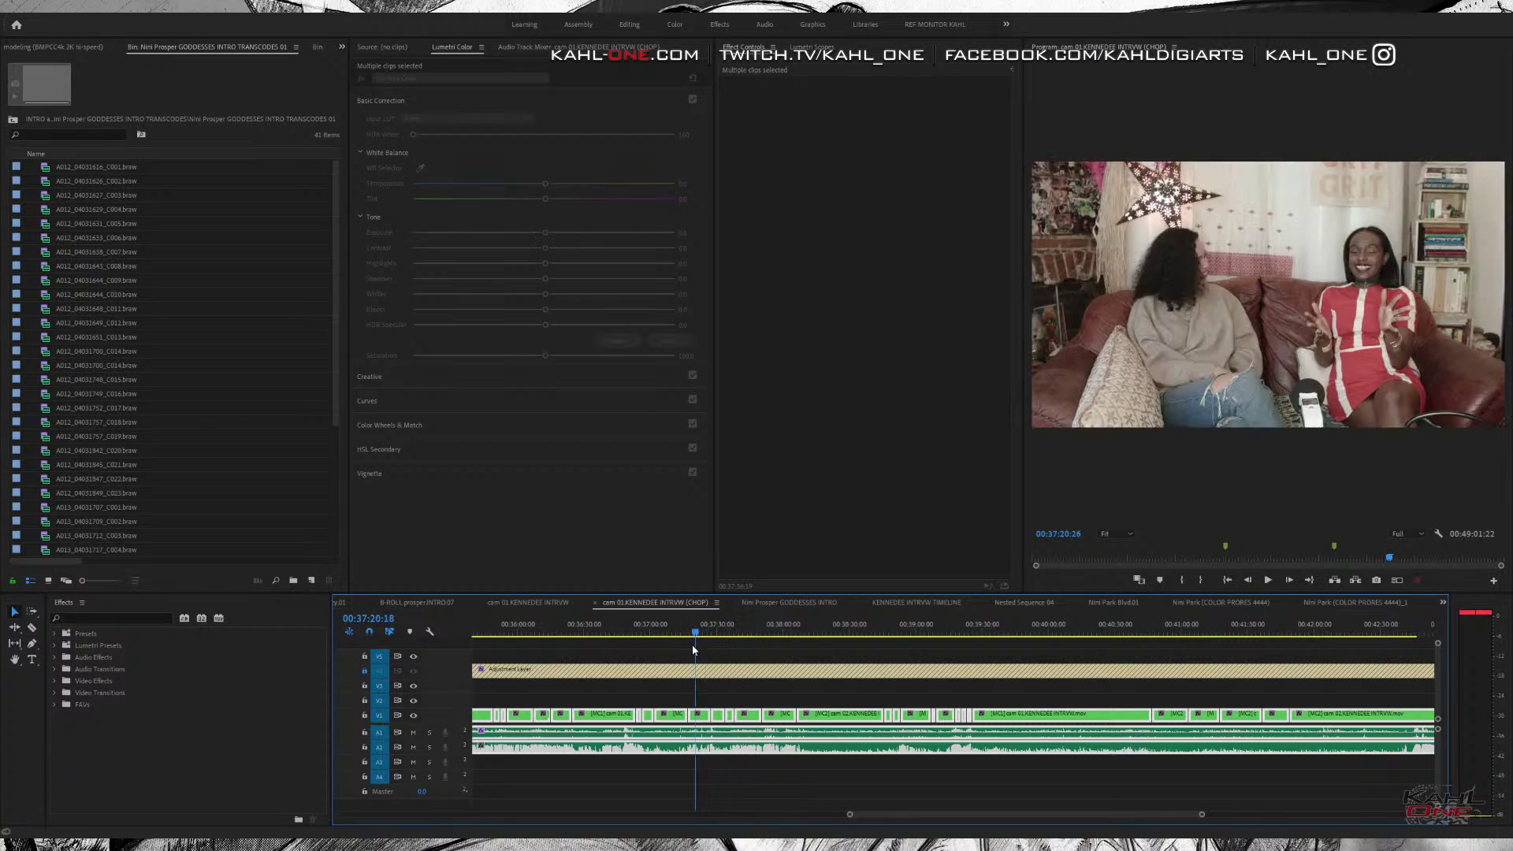
scroll(690, 647, down, 4)
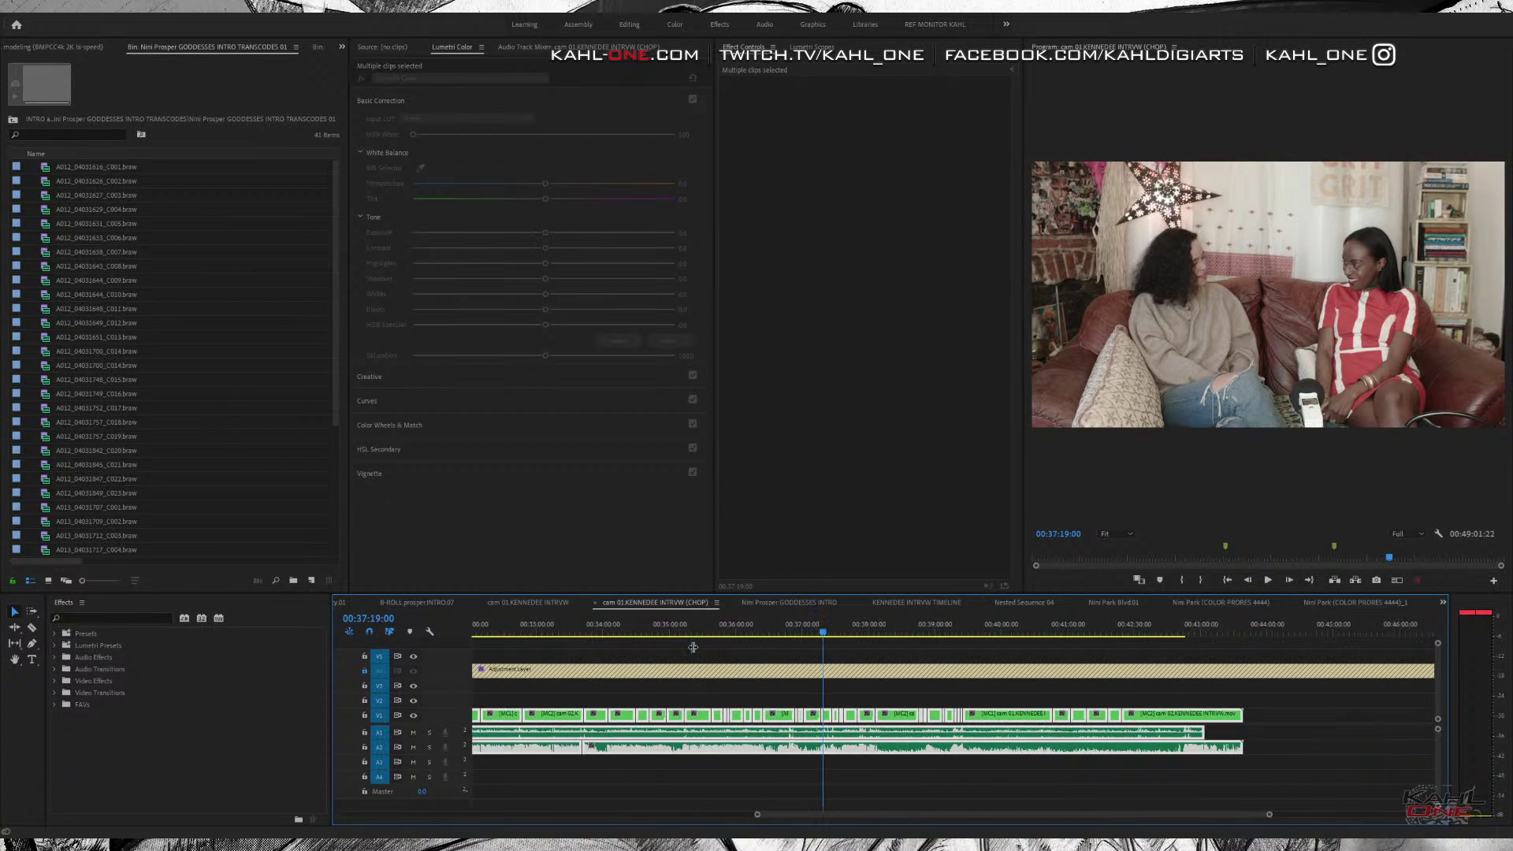
Locate the hug around 00:38:02 and park the playhead just before it at 00:37:56:04.
click(877, 635)
drag(877, 635, 906, 681)
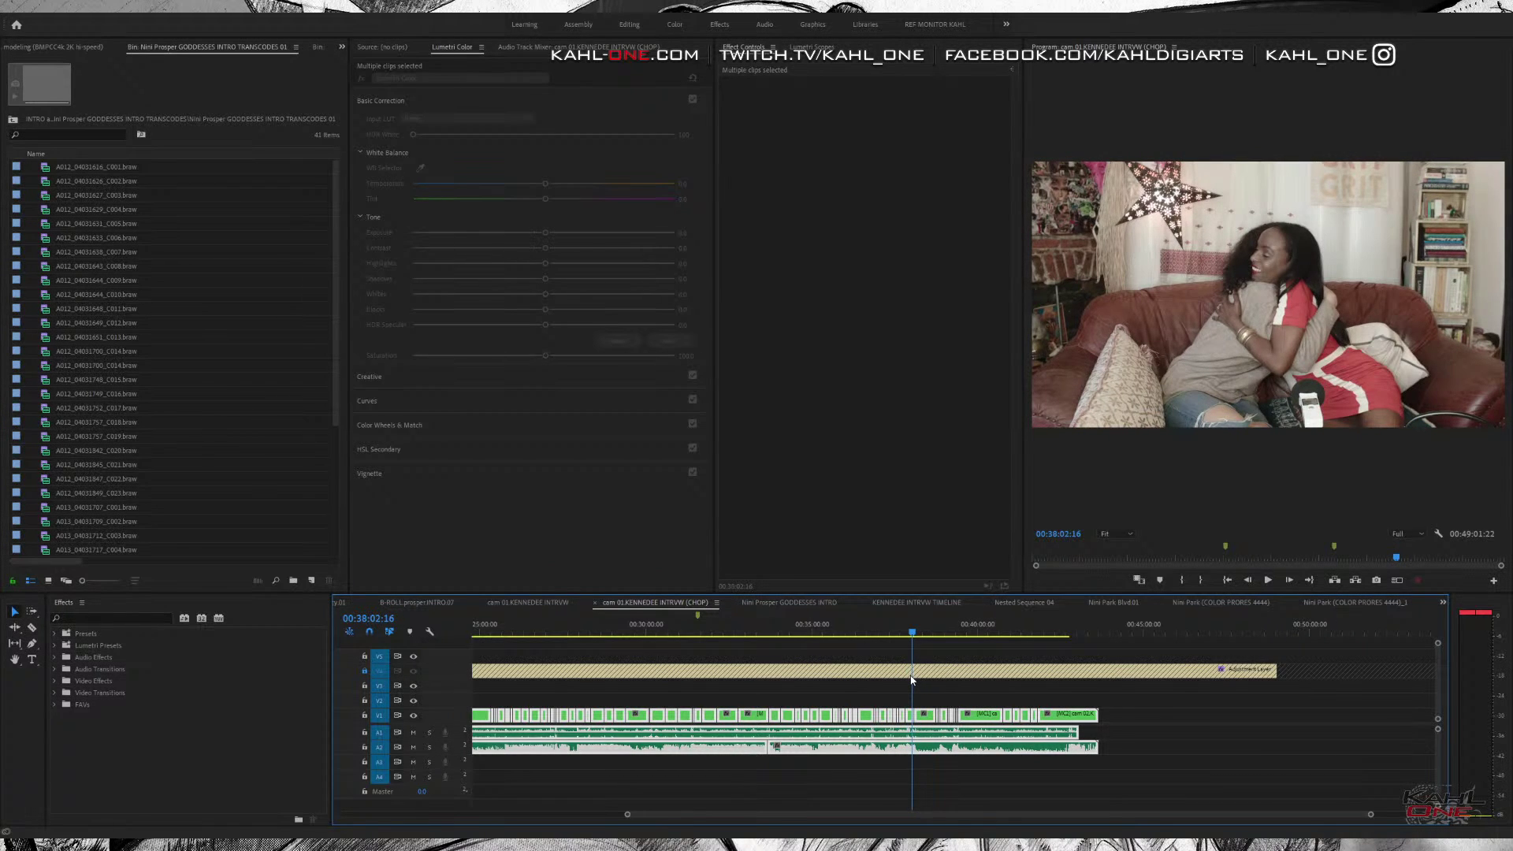
drag(912, 680, 913, 680)
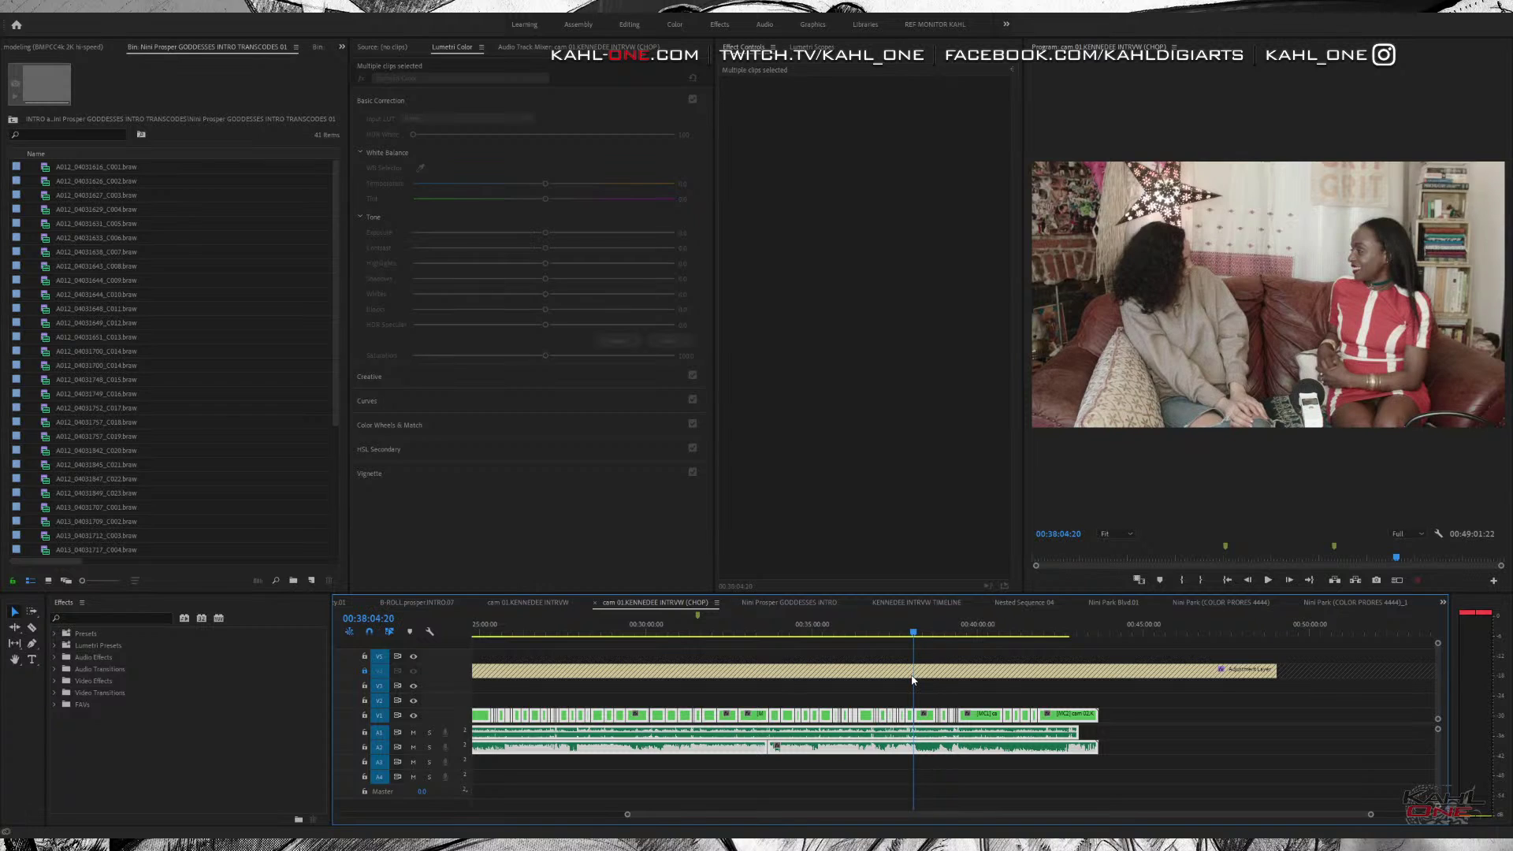
key(=)
key(=)
key(=)
key(=)
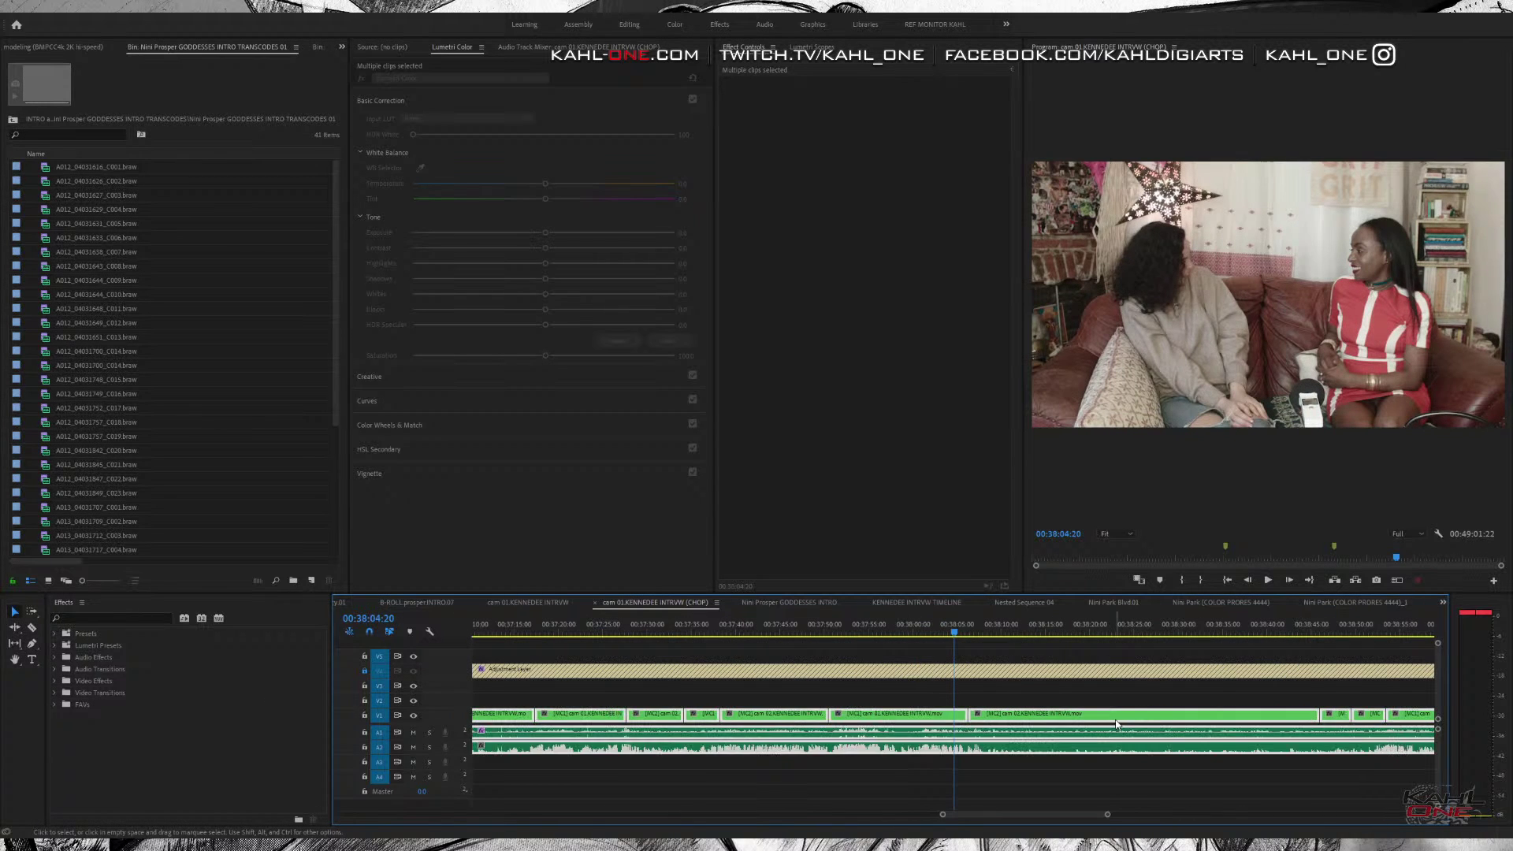
drag(954, 631, 879, 676)
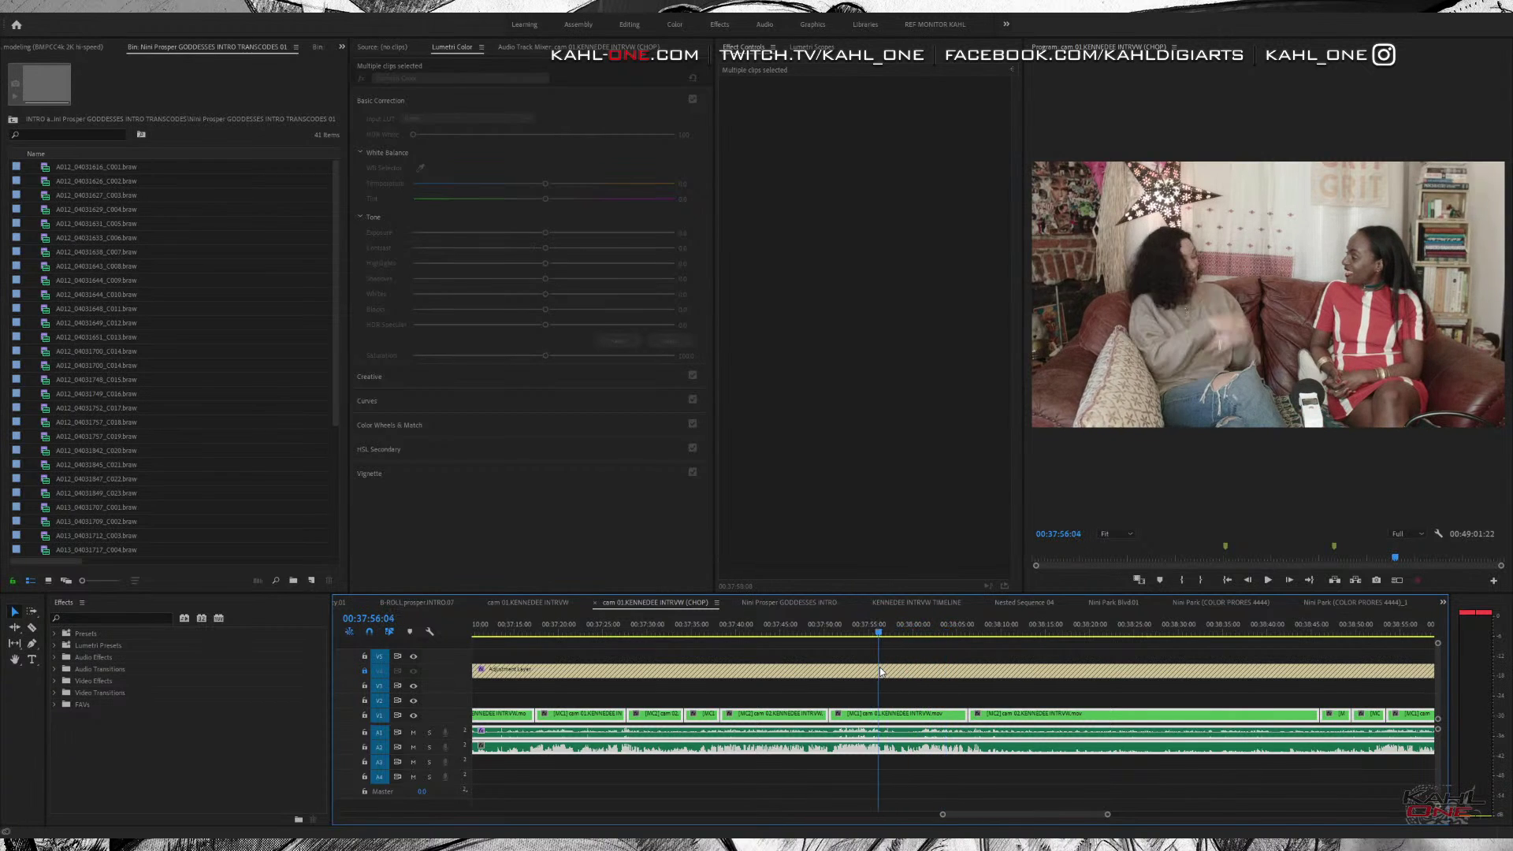
Open the multicam clip at 00:37:56:04 in the Source monitor and review the passage up to about 00:38:04.
click(914, 716)
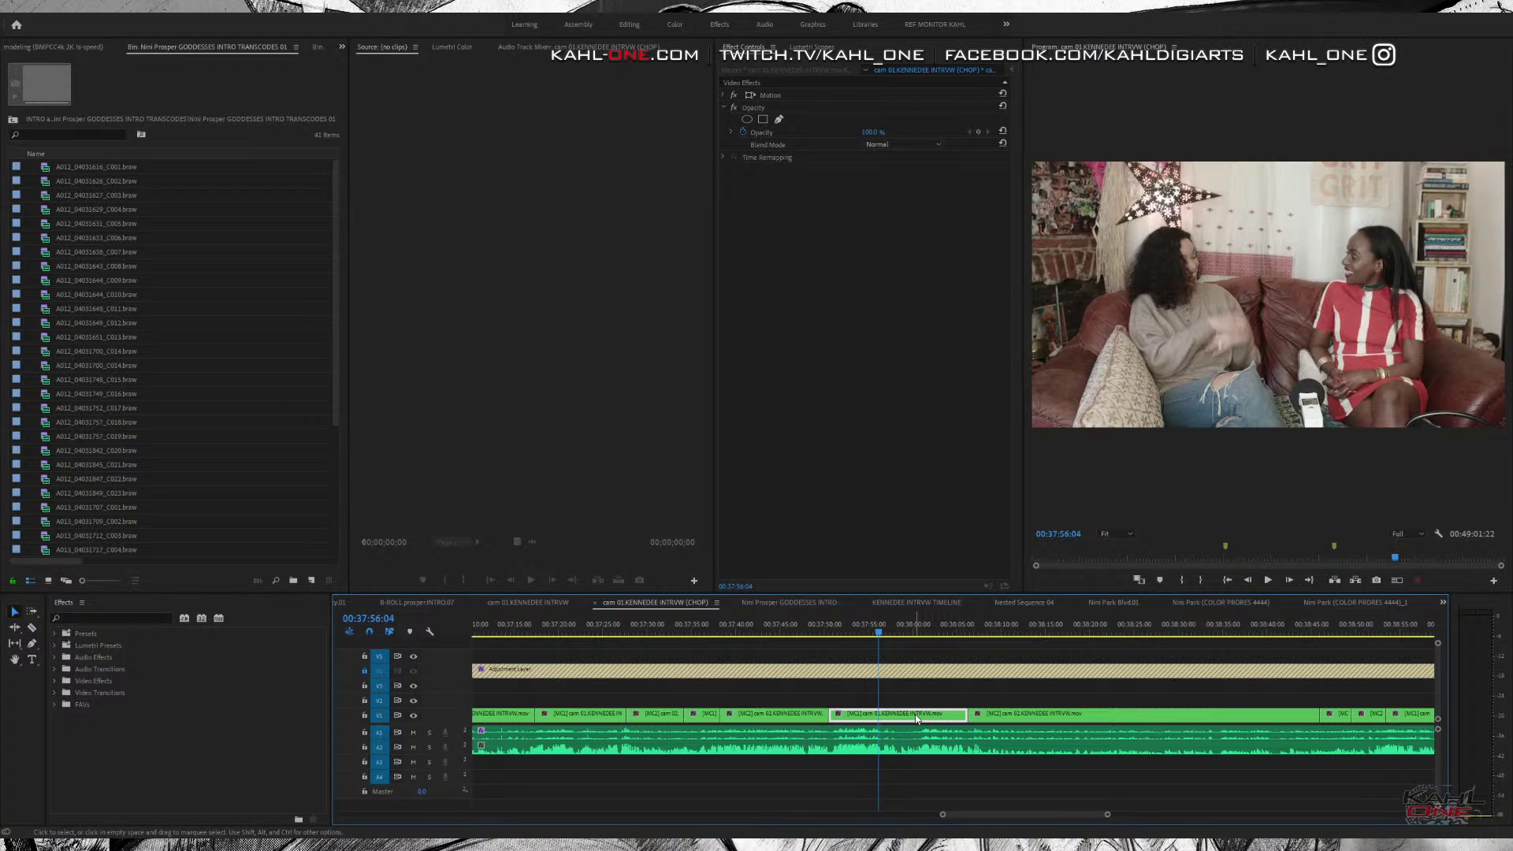
double_click(916, 717)
click(923, 704)
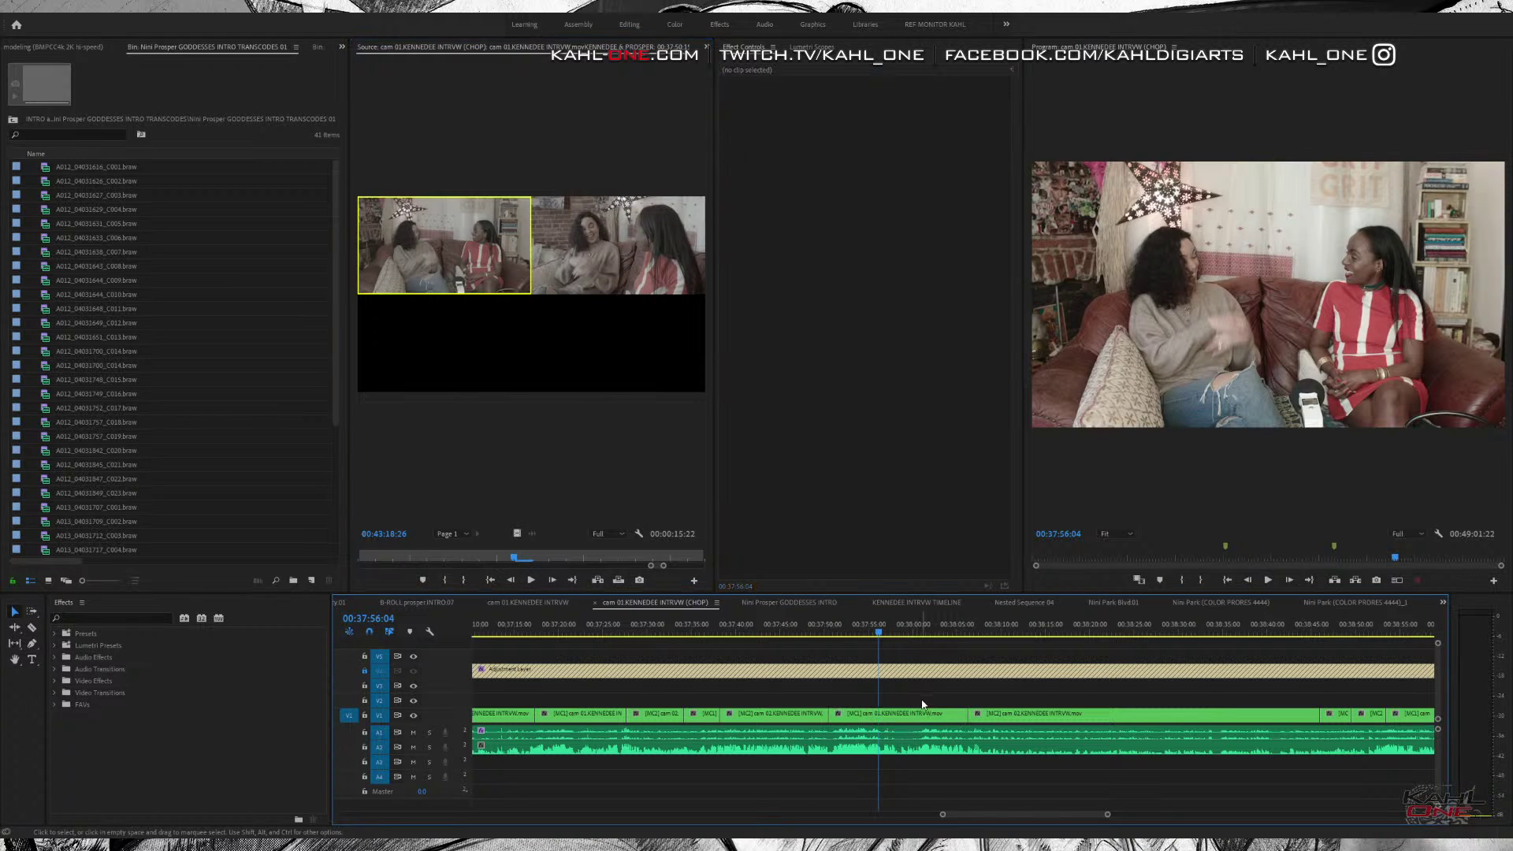
key(space)
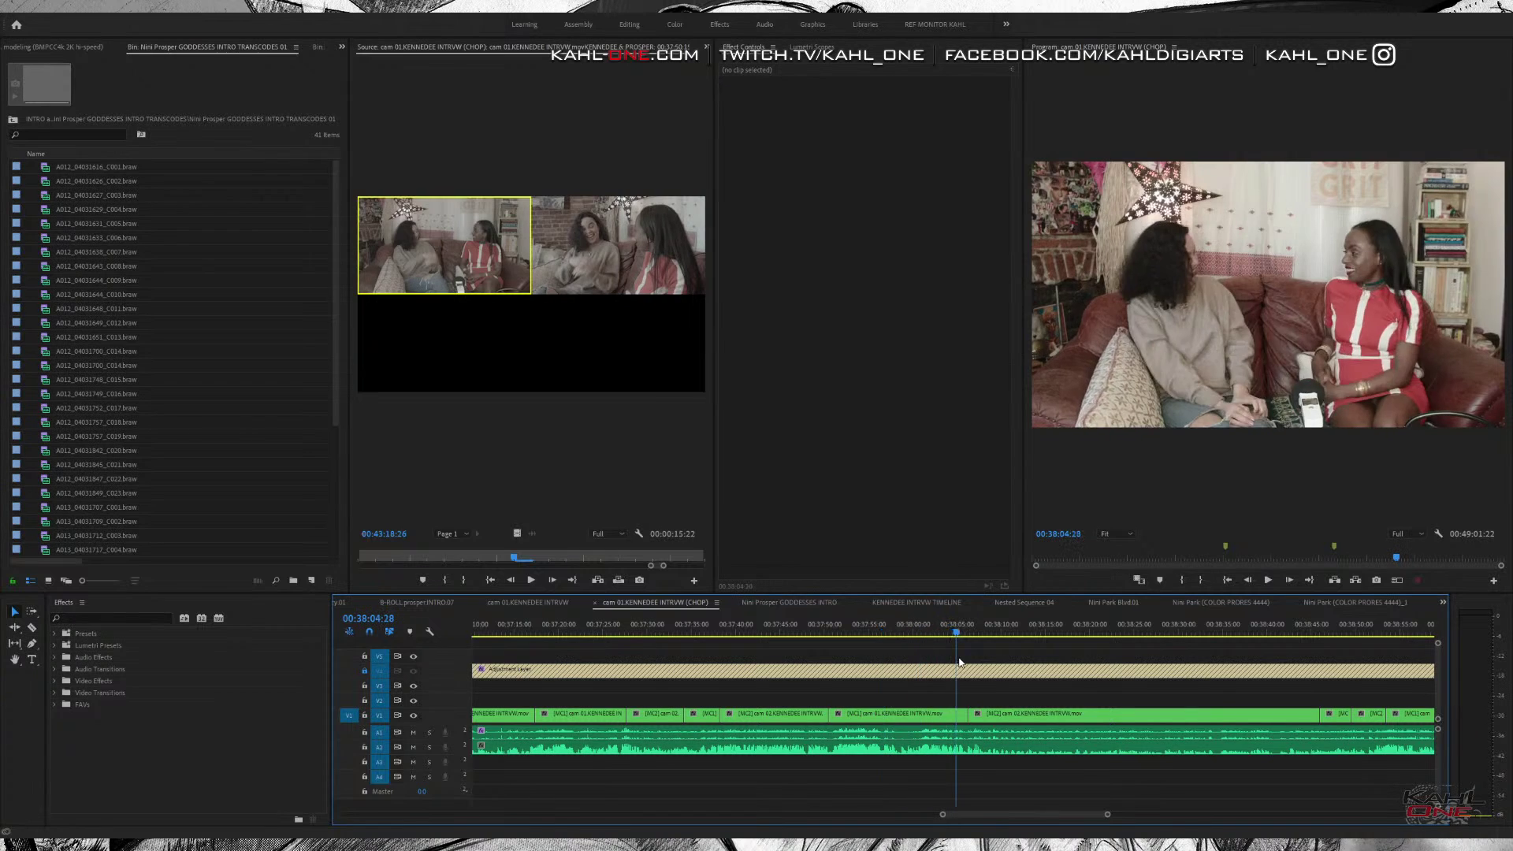
key(space)
Enlarge the hug clip at 00:37:57:28 to a scale of about 134, keeping it centred in the frame.
key(ctrl+a)
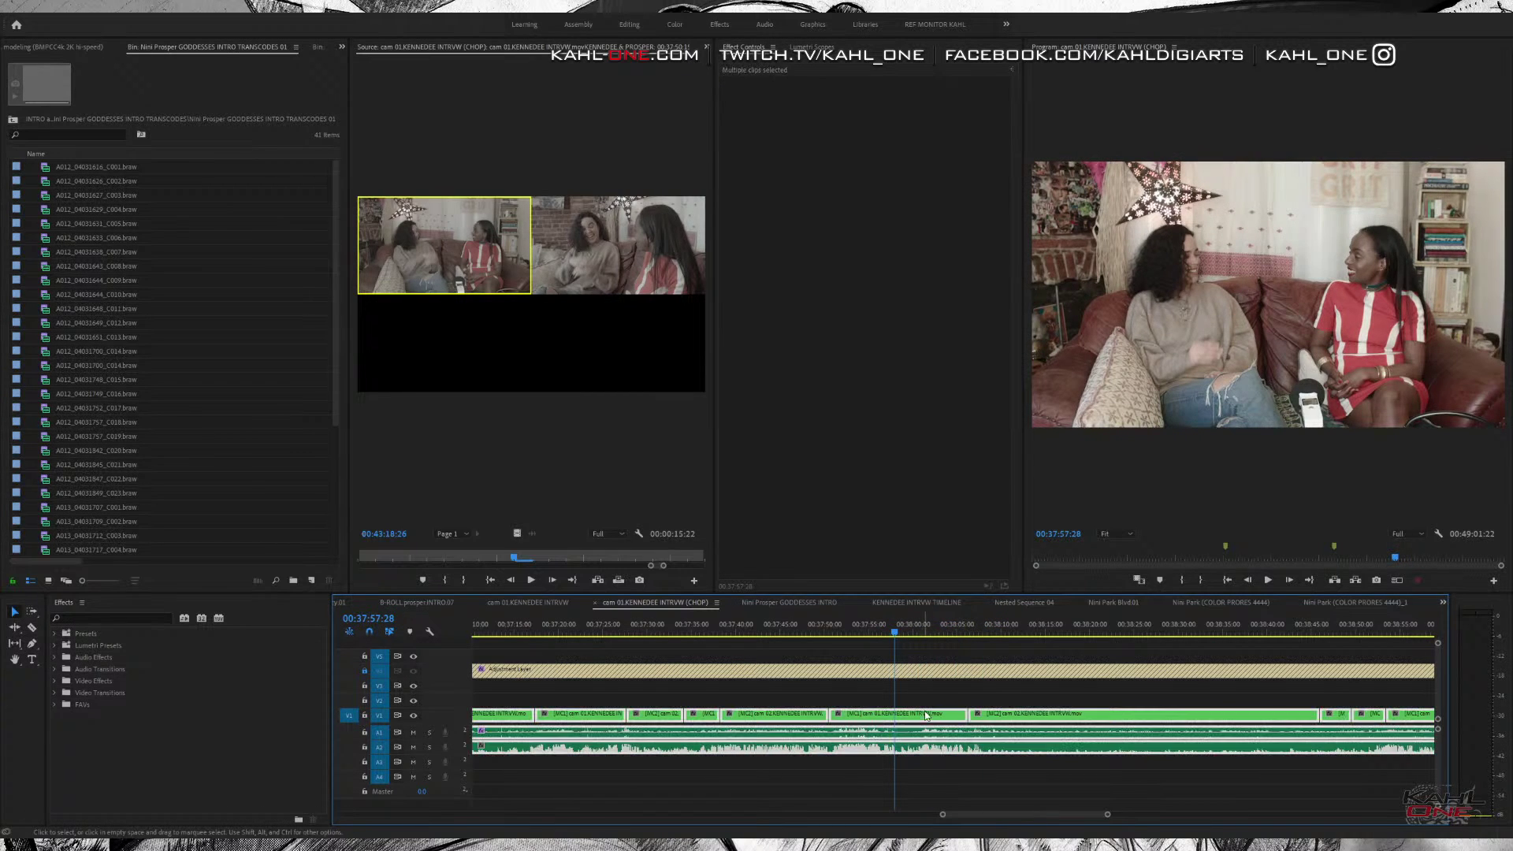
click(937, 700)
click(898, 713)
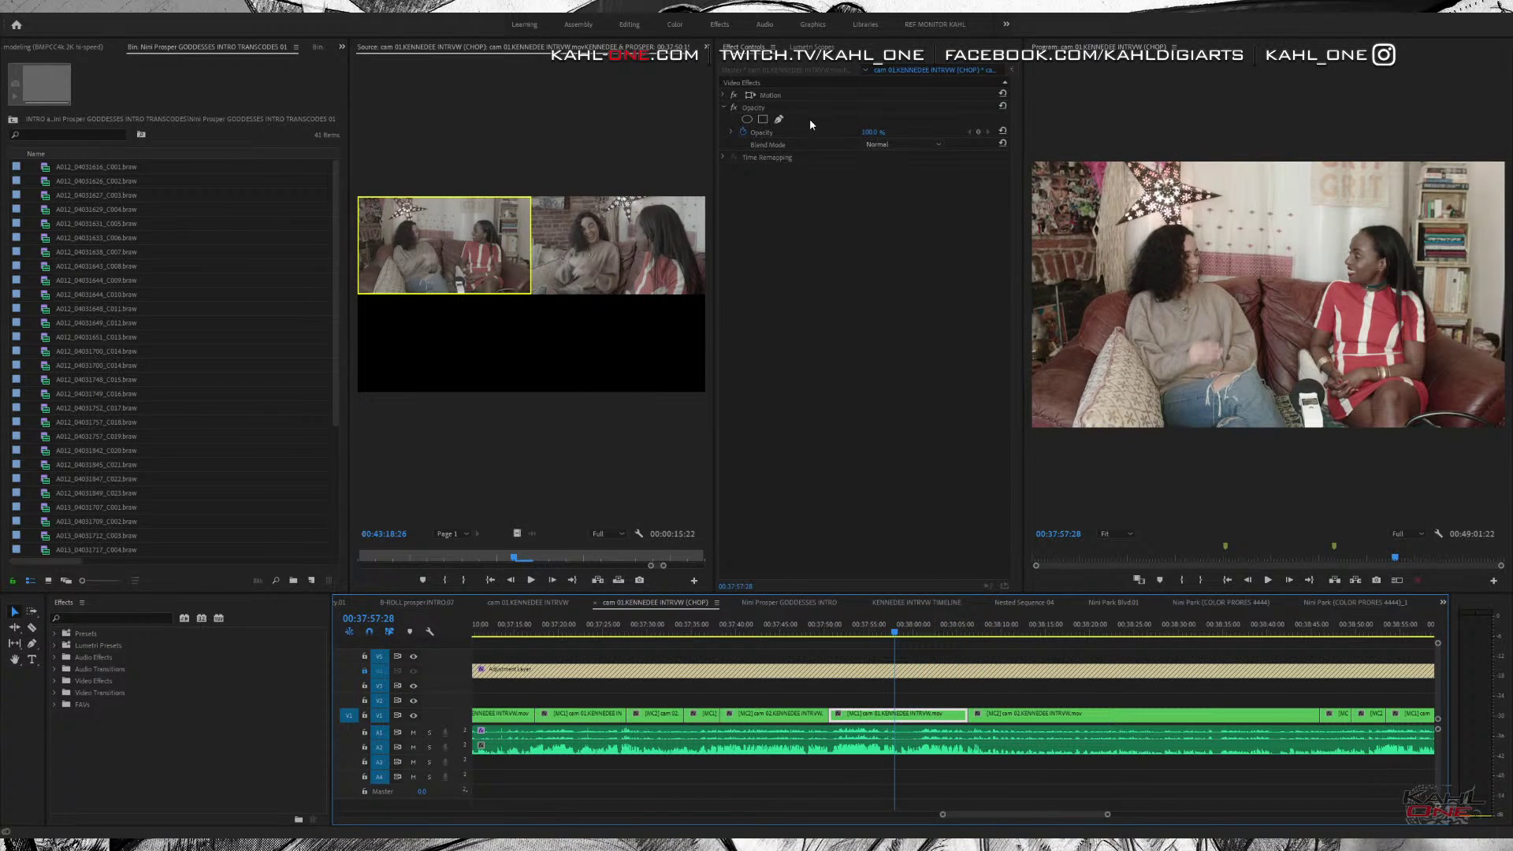
click(723, 94)
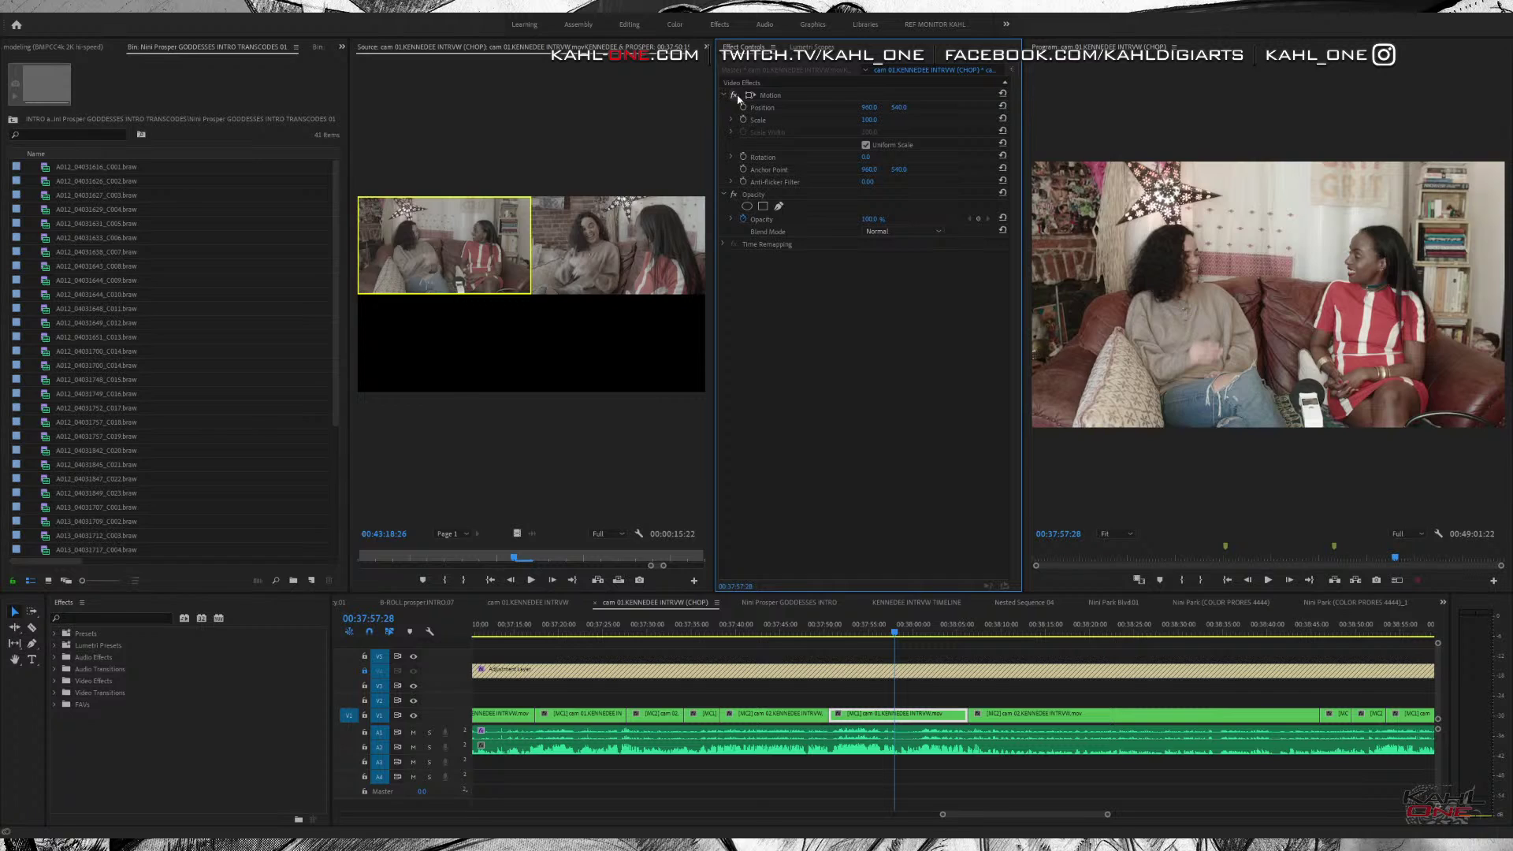
click(774, 96)
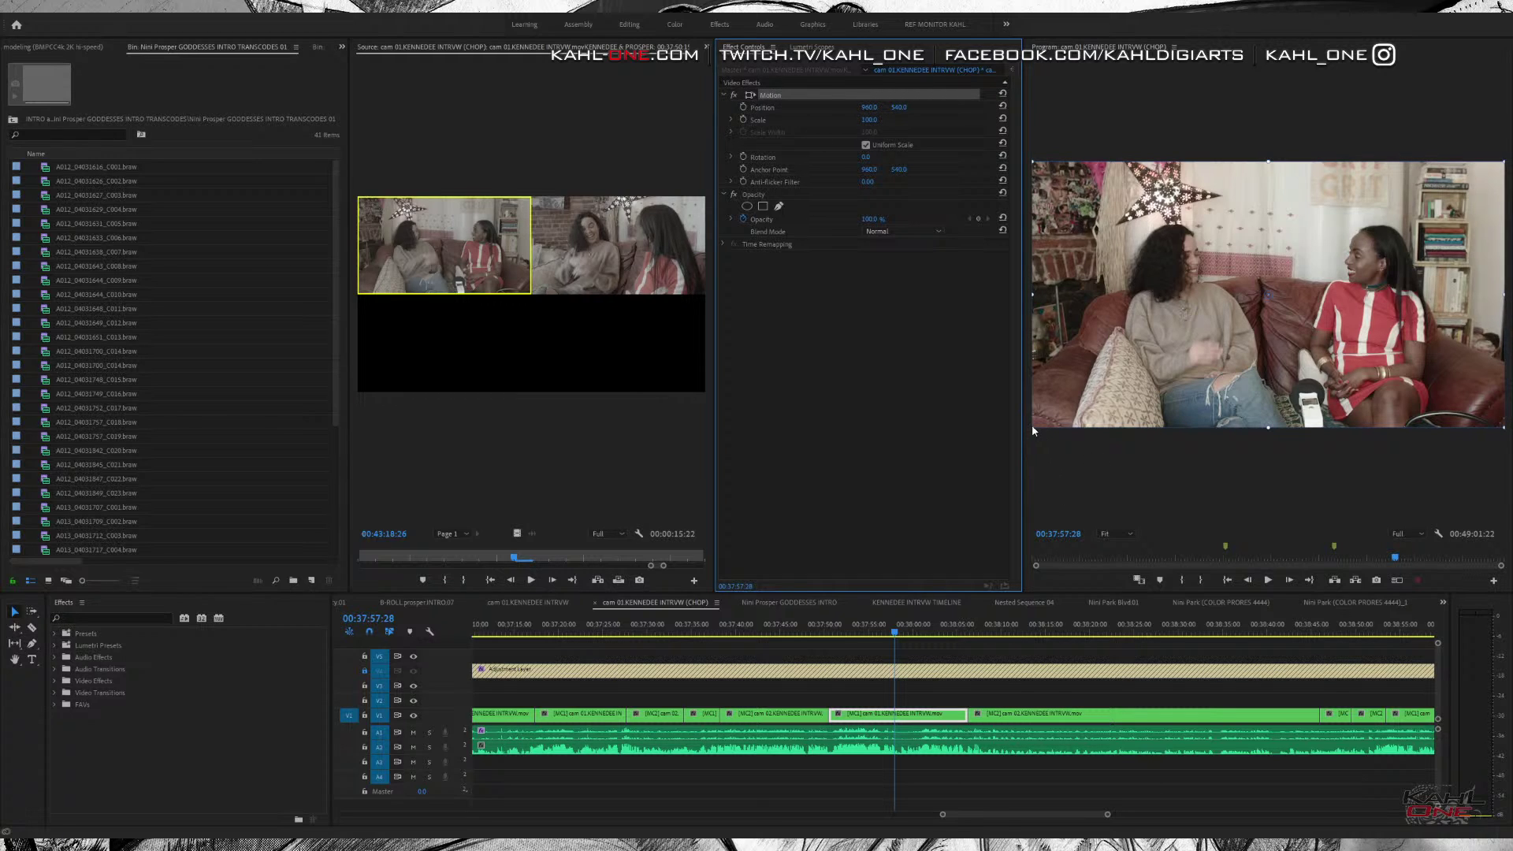
drag(1031, 427, 1016, 471)
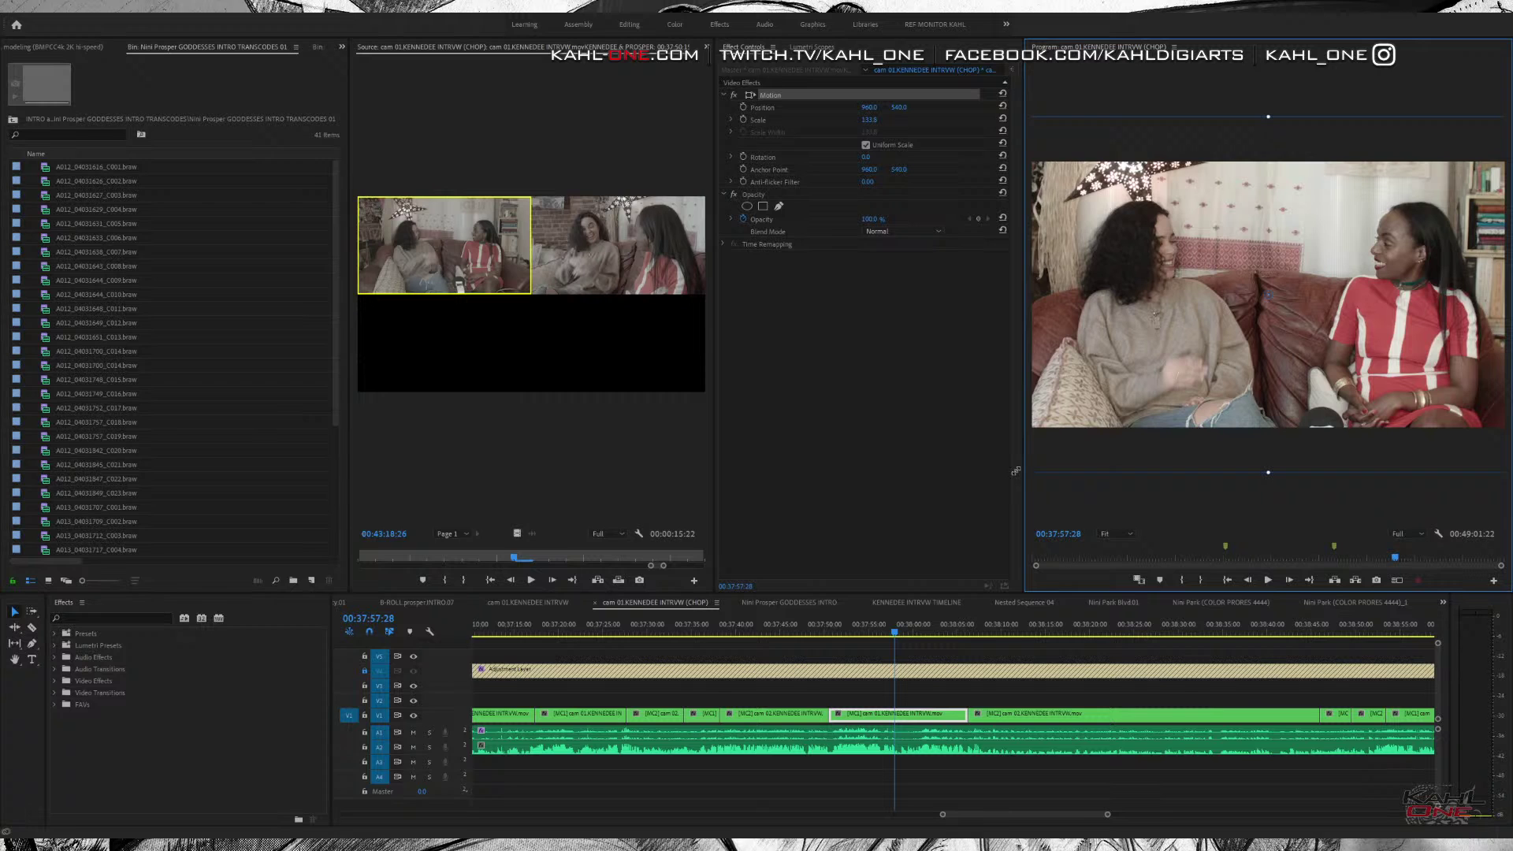
Play the enlarged passage around 00:38:00 and copy the clip's Motion settings.
drag(886, 630, 913, 661)
key(space)
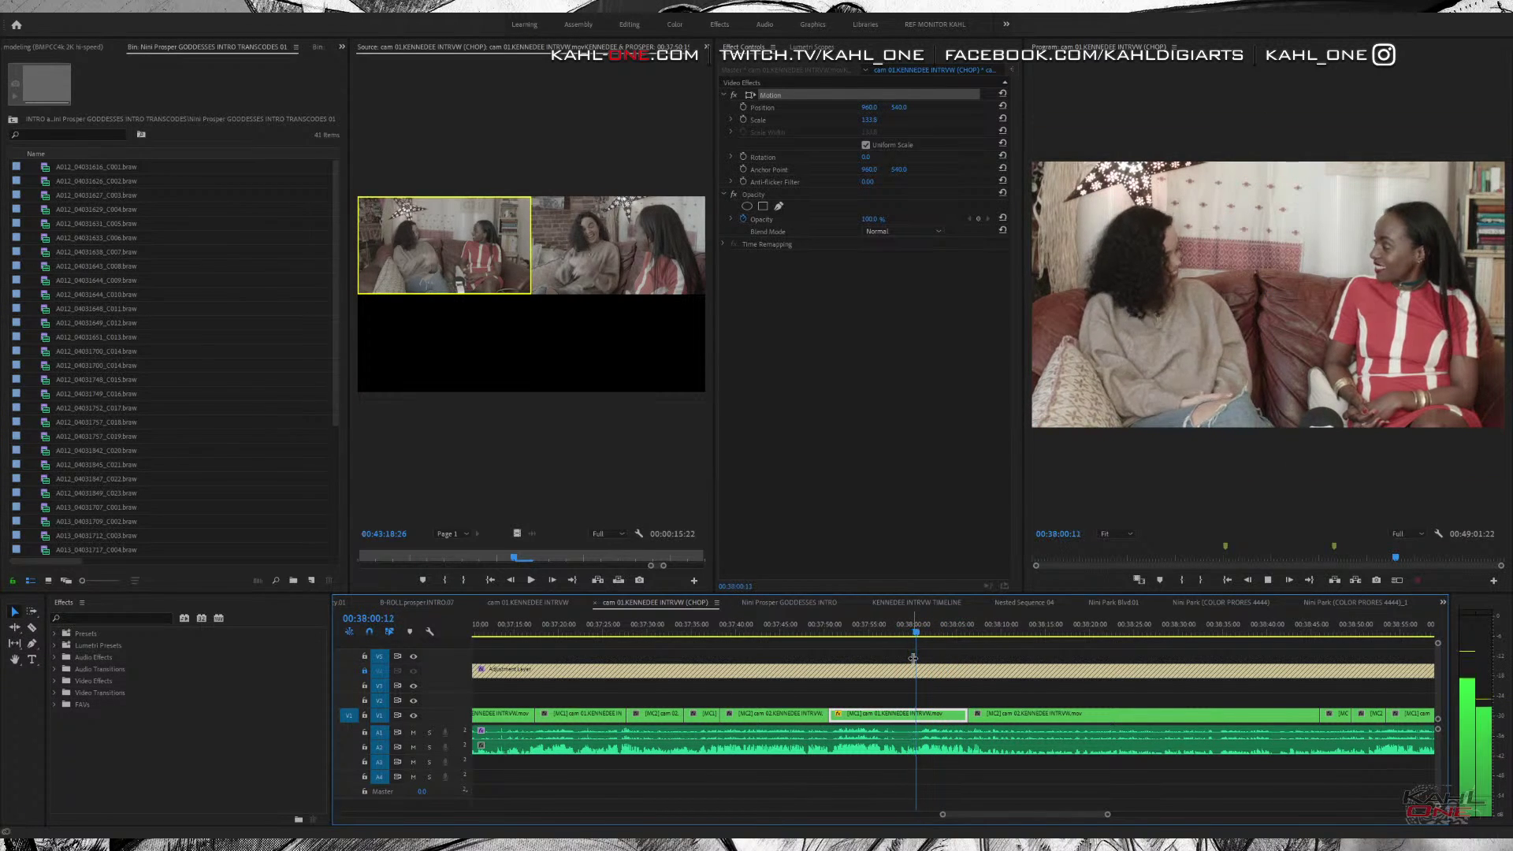
click(786, 106)
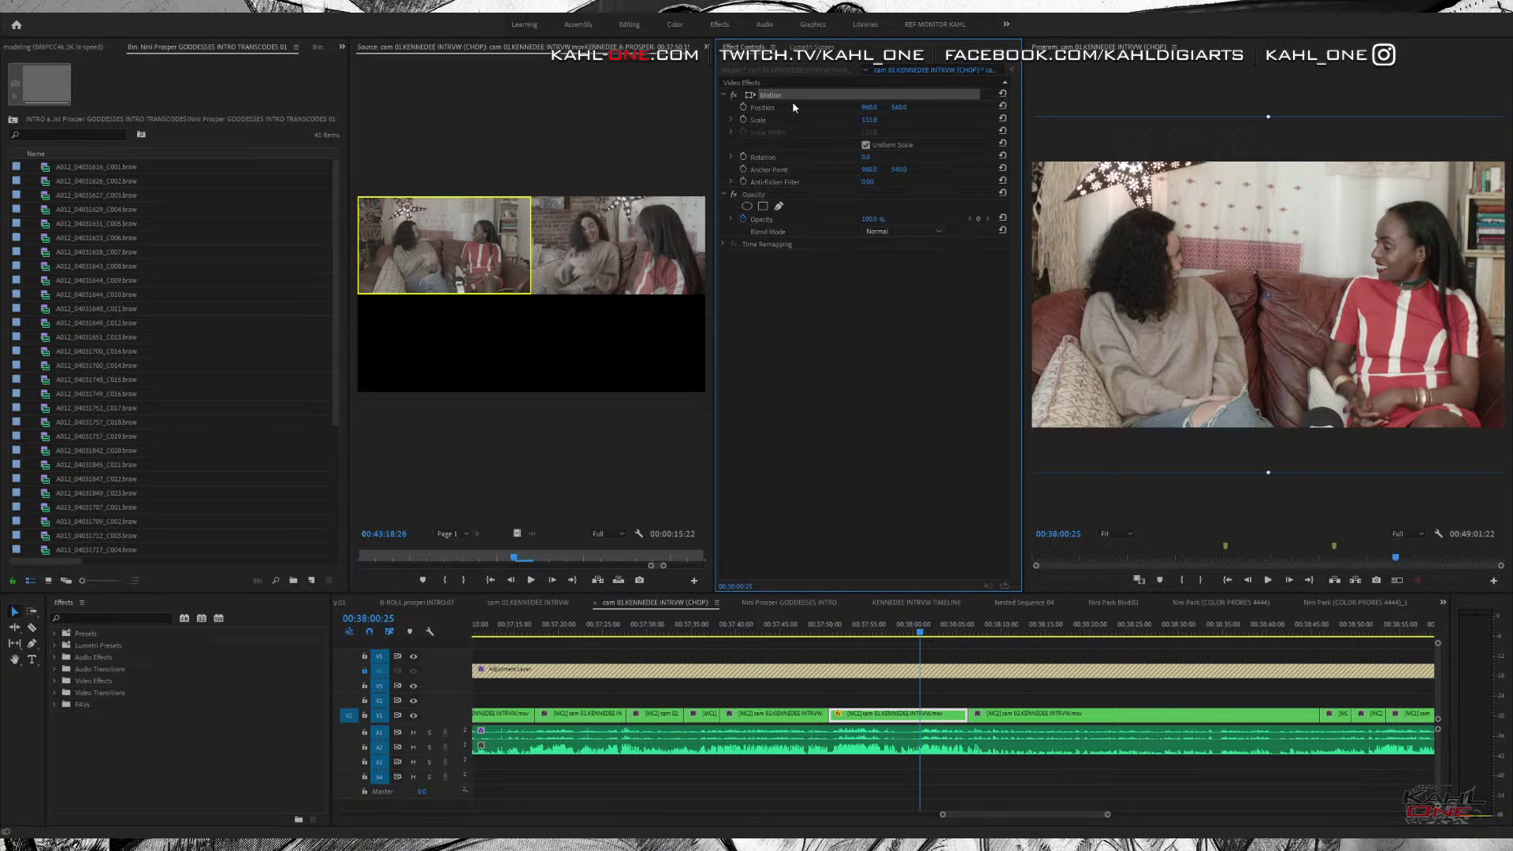
Paste the copied Motion attributes onto the two wide-shot clips at about 00:38:48 and 00:38:57.
drag(930, 630, 1258, 664)
key(minus)
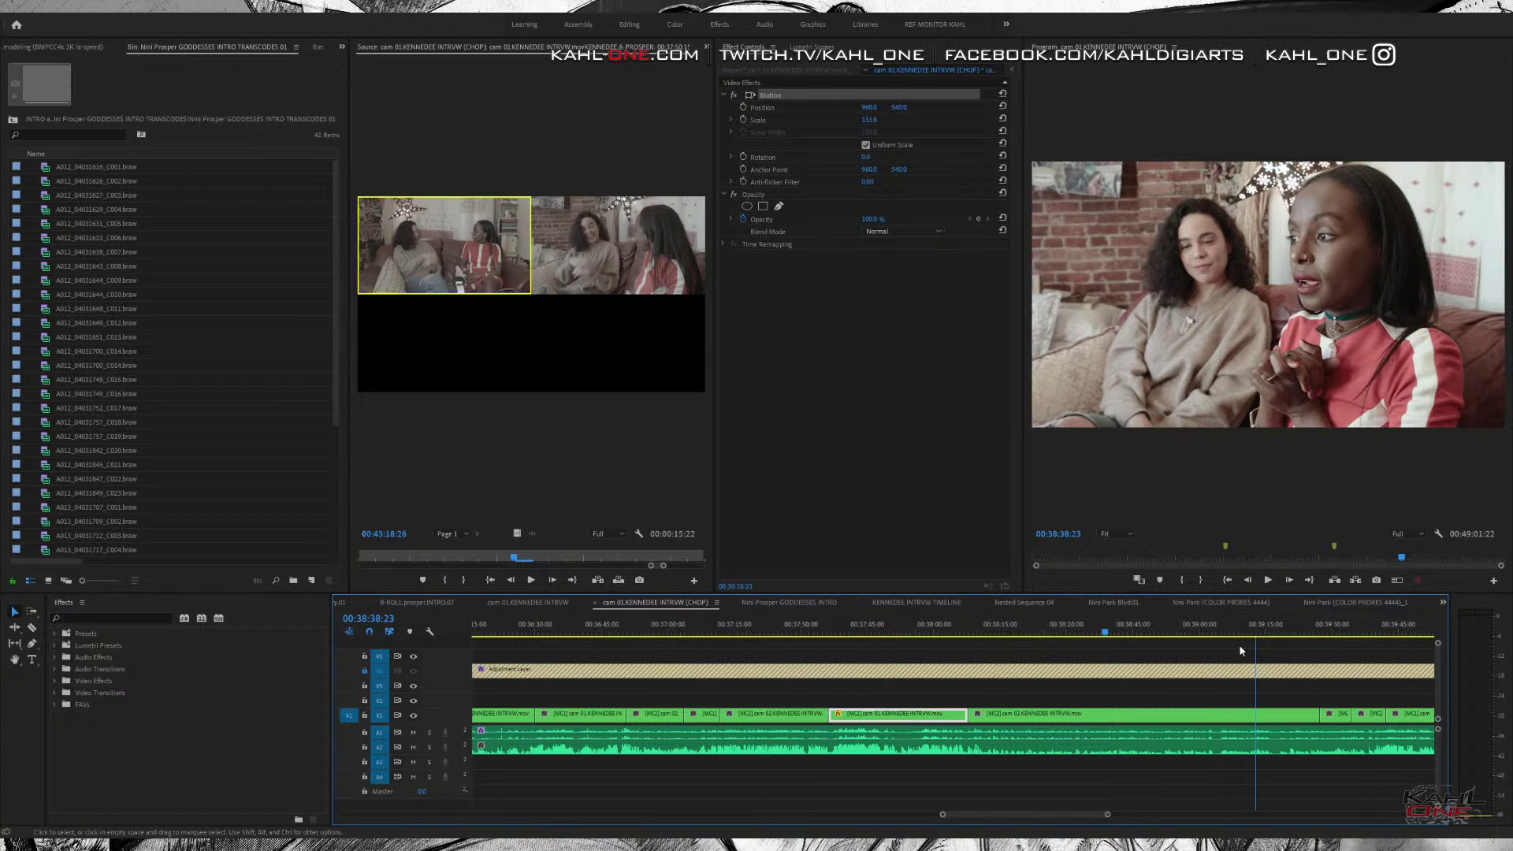
click(1123, 634)
mouse_move(1123, 634)
mouse_down()
mouse_move(1178, 643)
mouse_move(1147, 642)
mouse_up()
key(d)
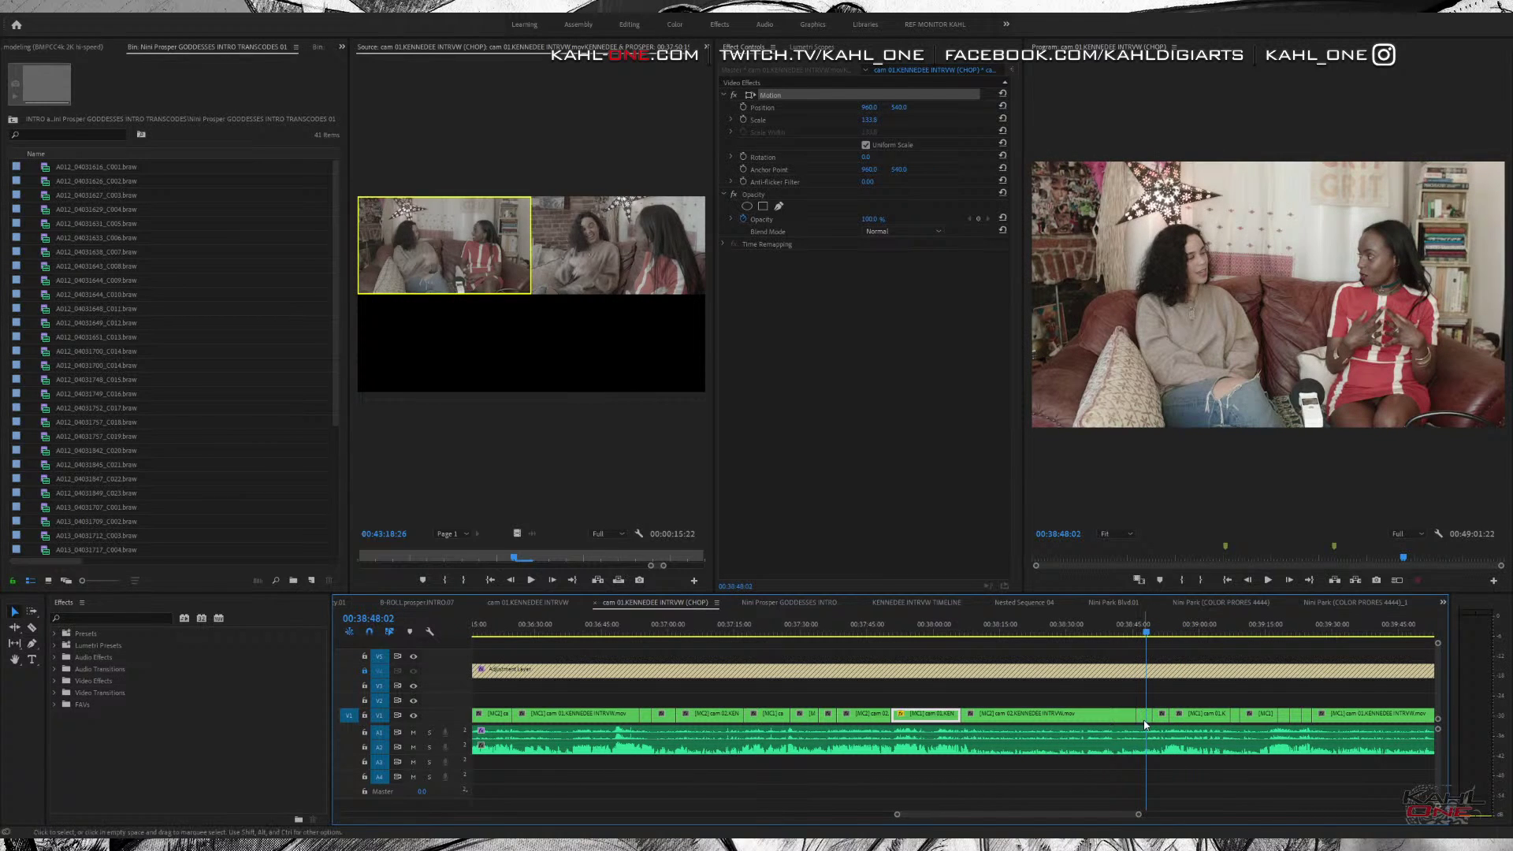
drag(1145, 624, 1190, 632)
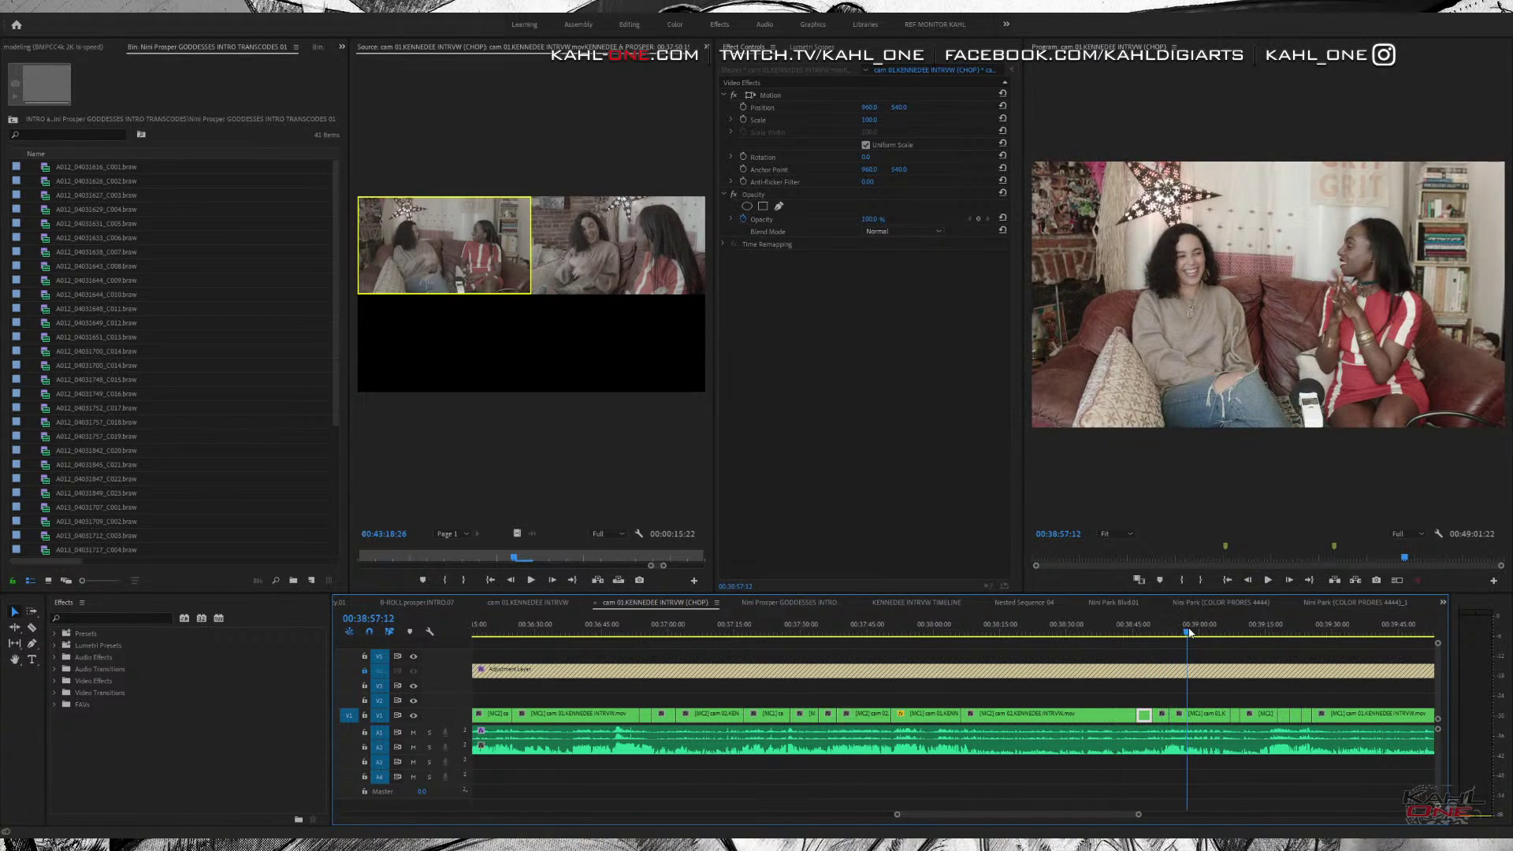
shift+click(1203, 716)
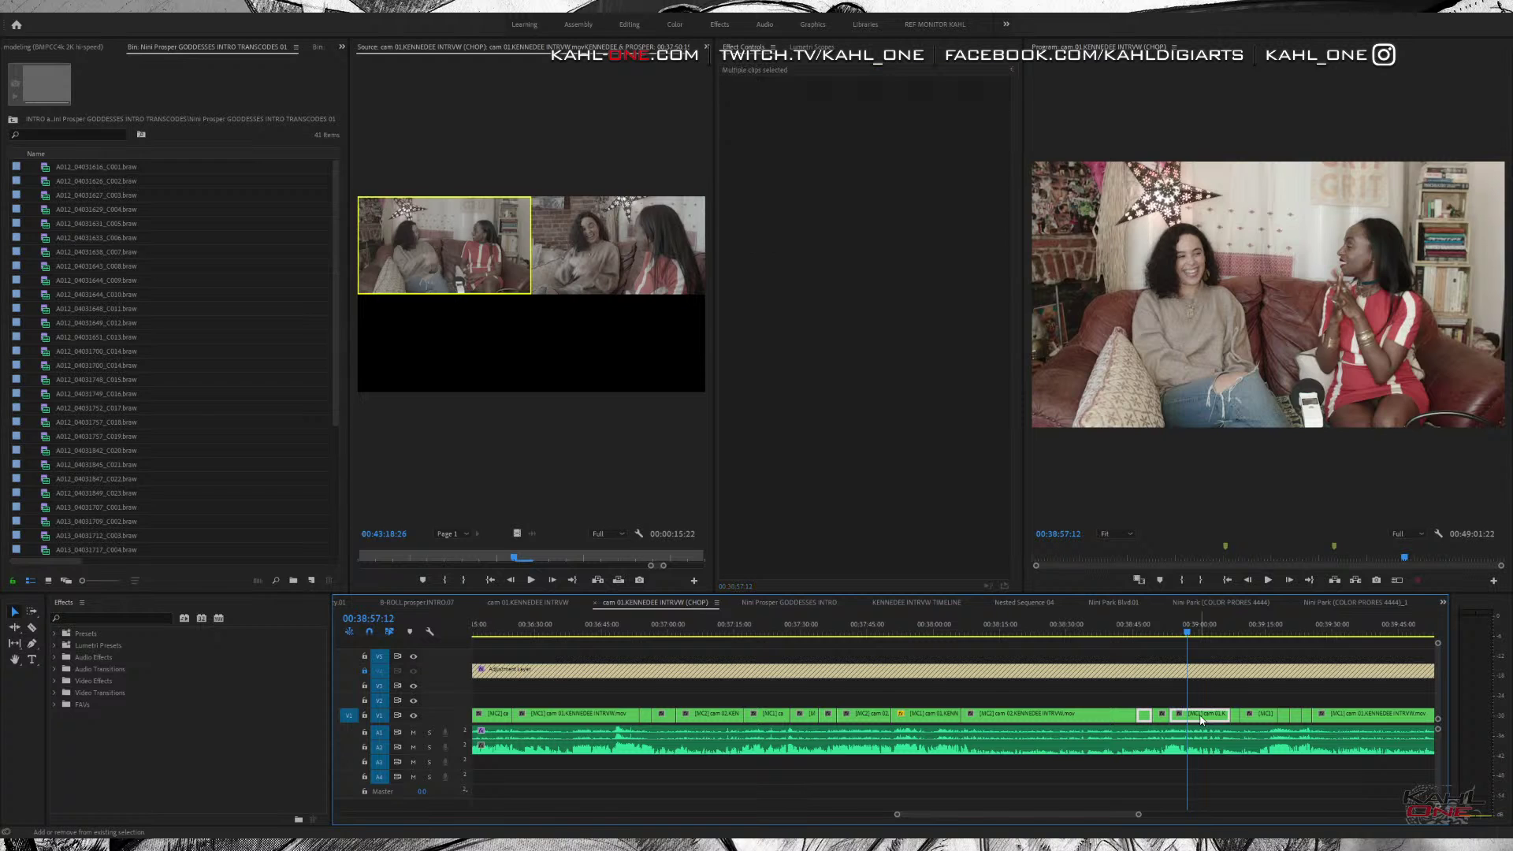
key(ctrl+alt+v)
key(Return)
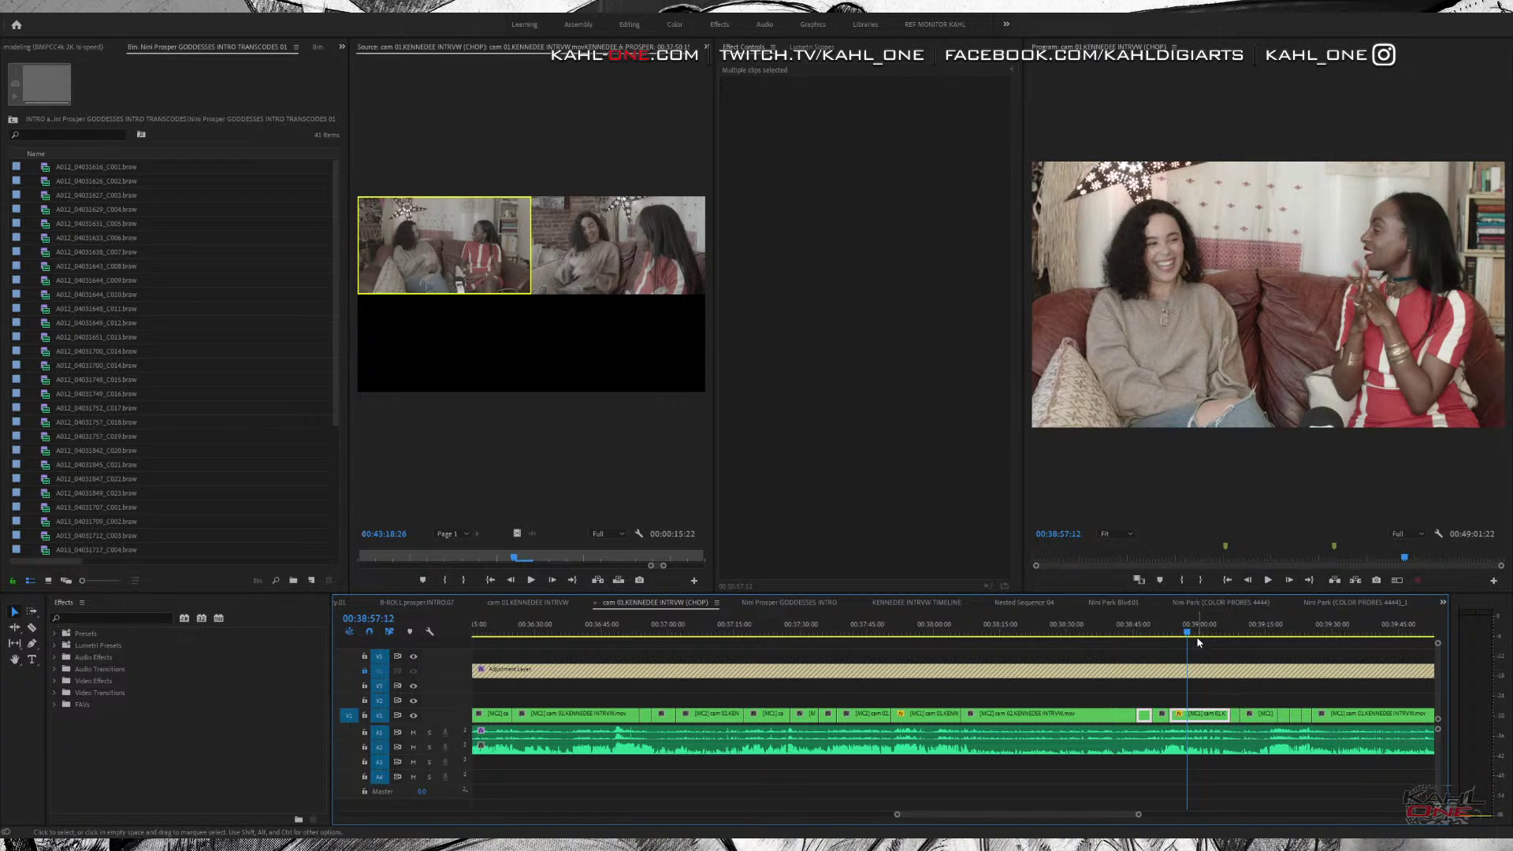
Paste the same Motion attributes onto the wide-shot clips at about 00:39:16 and 00:39:22.
drag(1184, 628, 1273, 662)
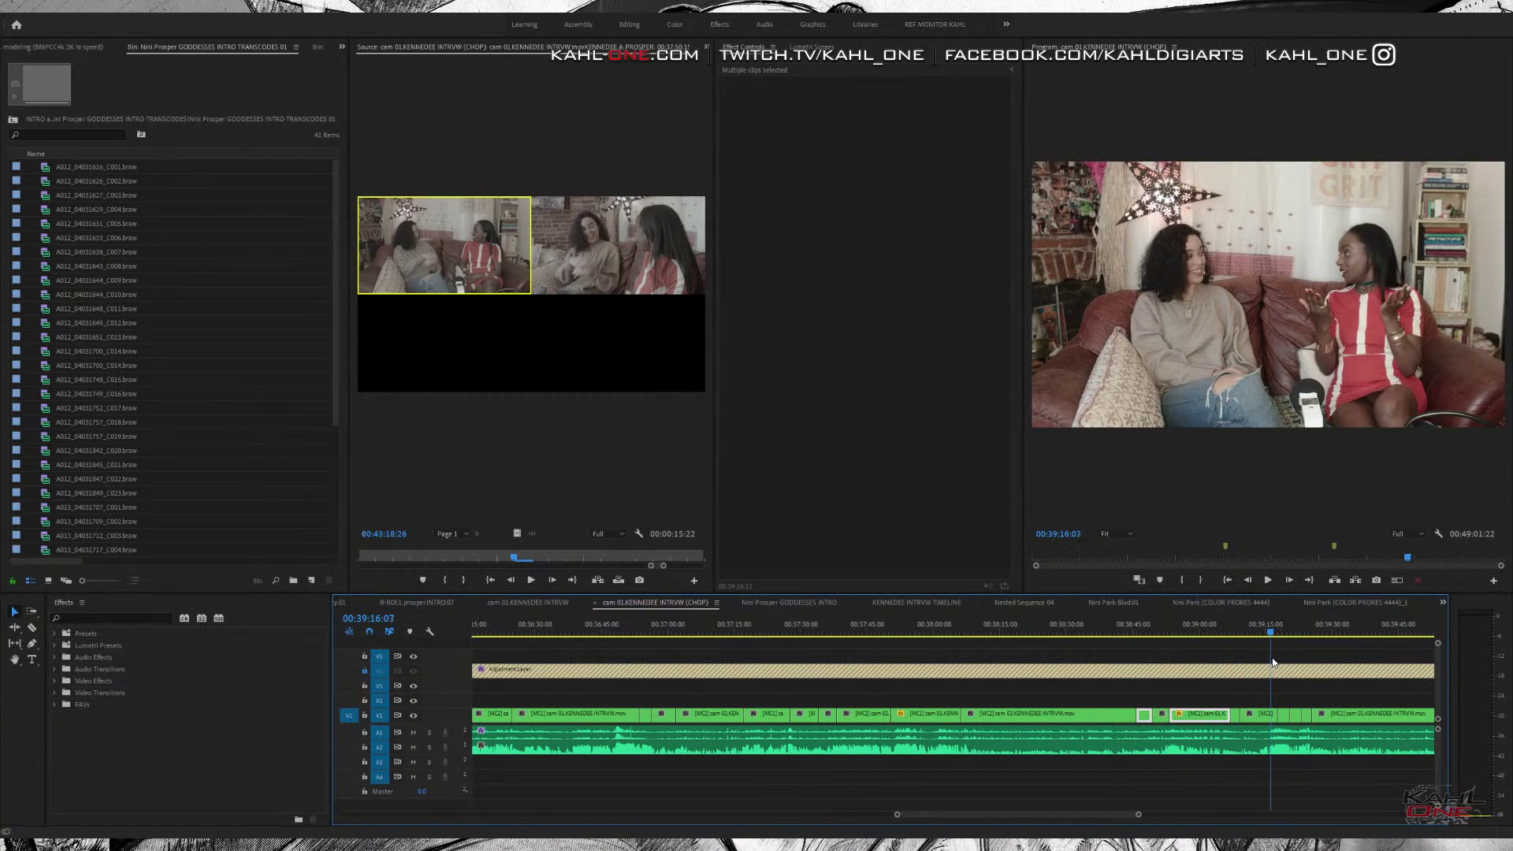
click(1260, 714)
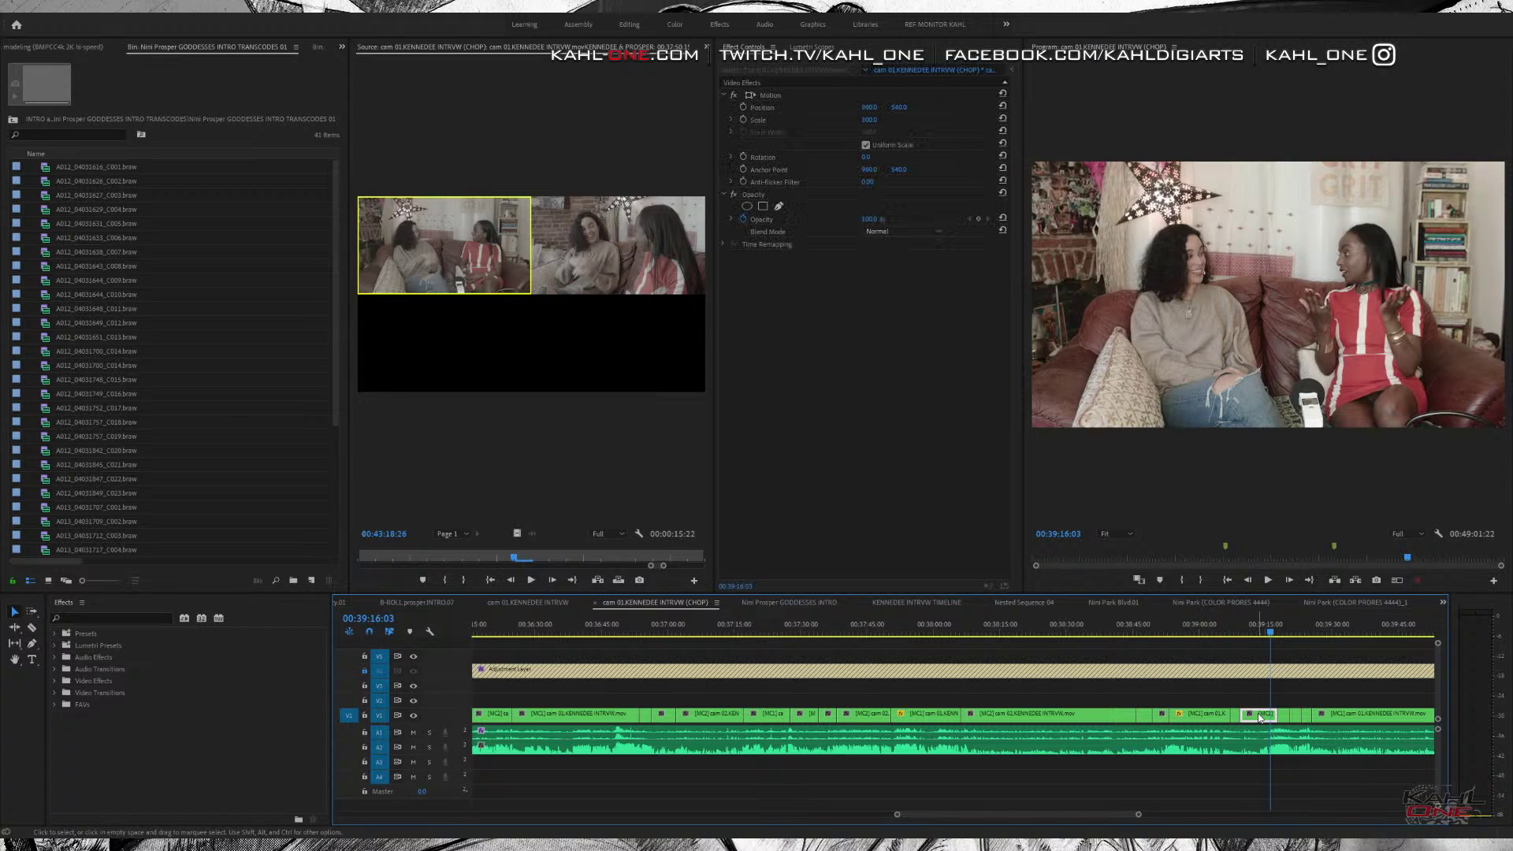
key(ctrl+alt+v)
drag(1270, 631, 1293, 635)
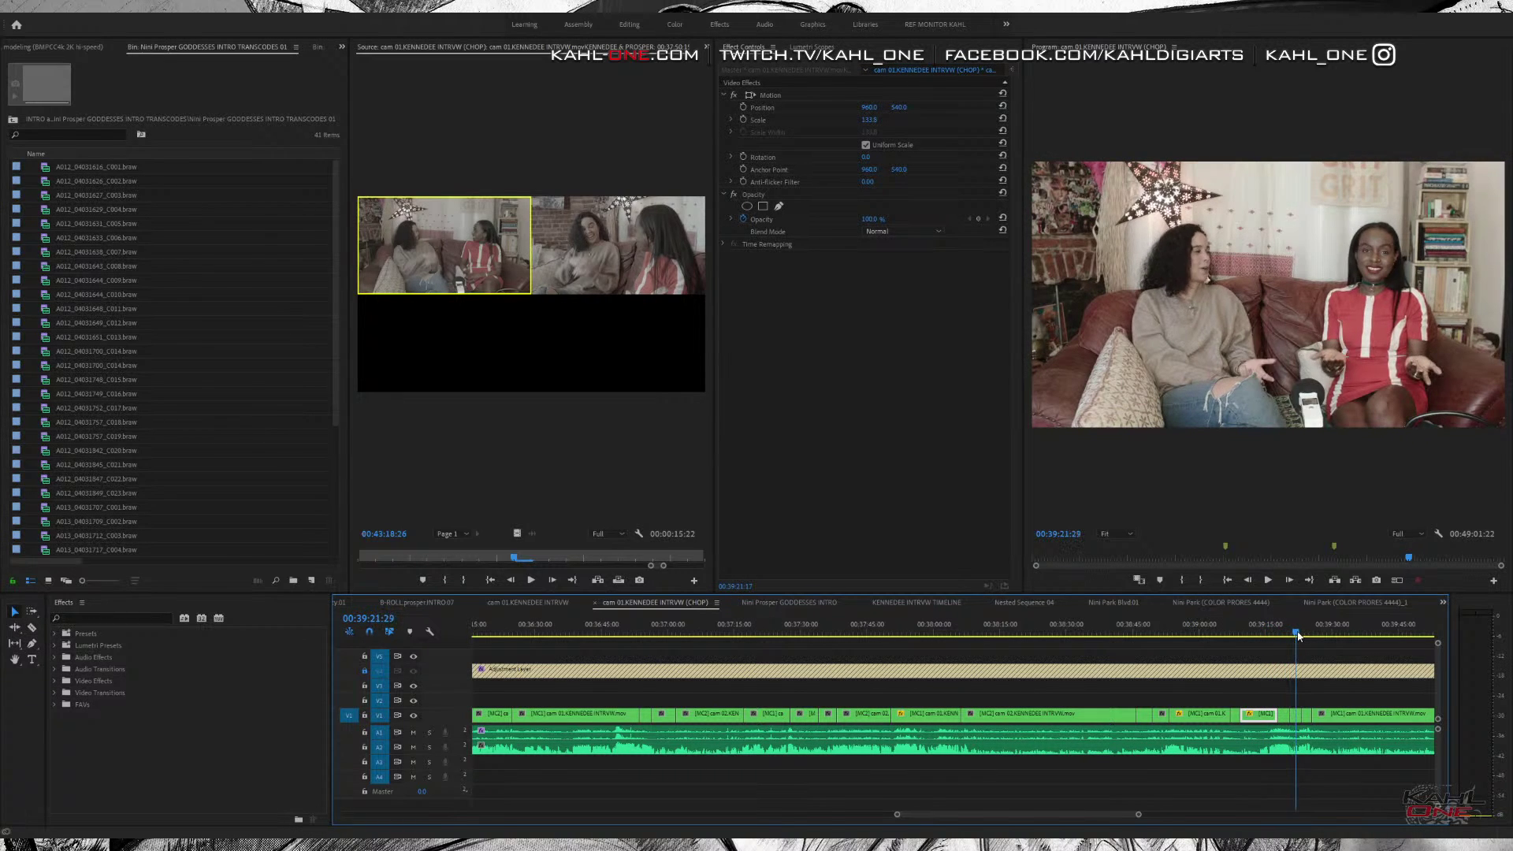
mouse_move(1302, 636)
mouse_down()
mouse_move(1324, 642)
mouse_move(1298, 637)
mouse_up()
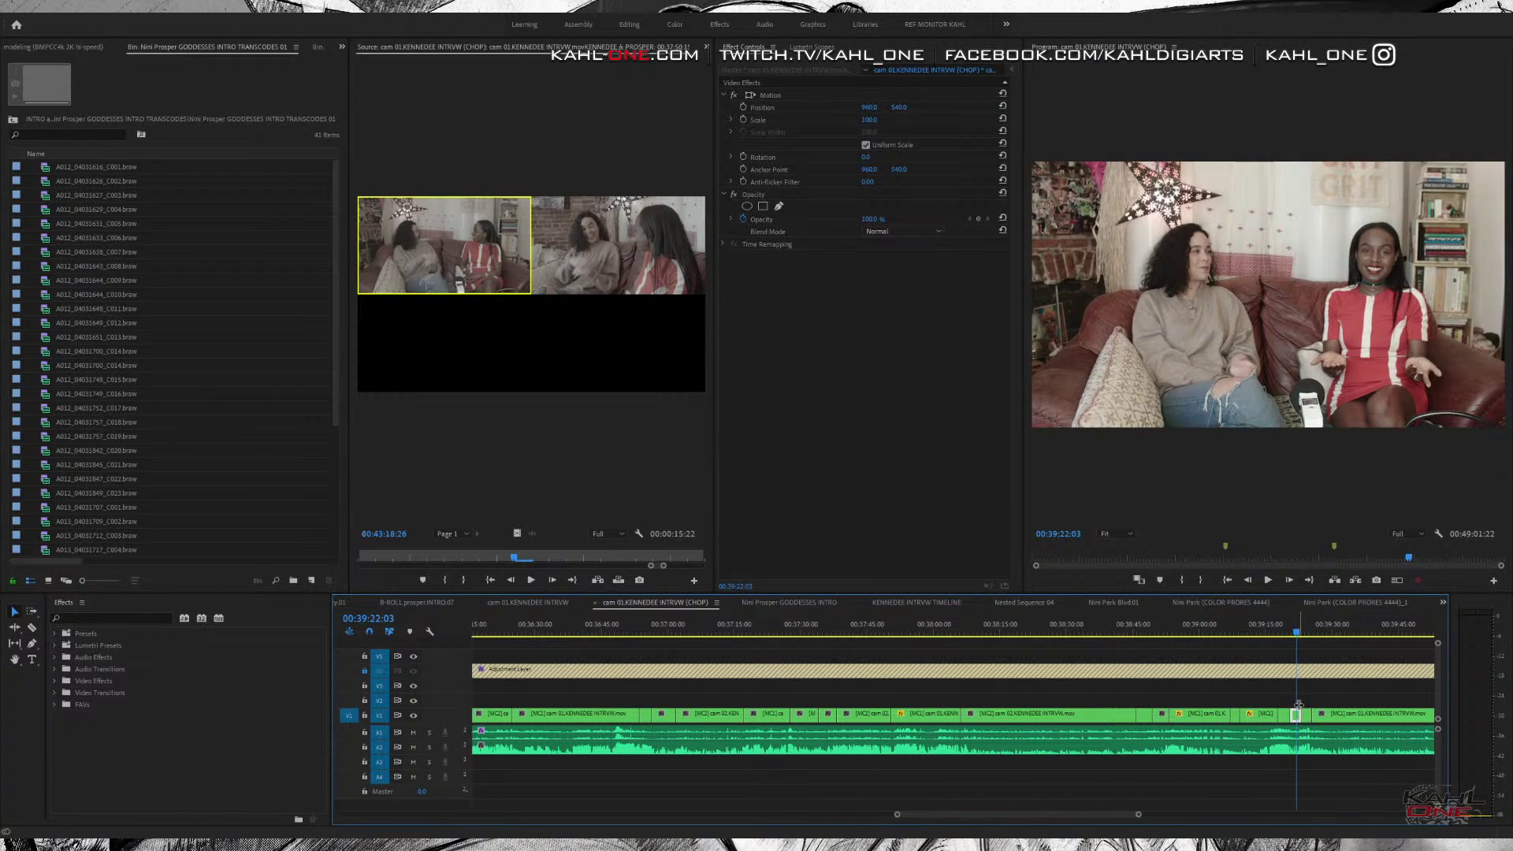
Paste the enlarged Motion attributes onto the long wide-shot clip that starts just before 00:39:30.
drag(1300, 636, 1335, 644)
key(minus)
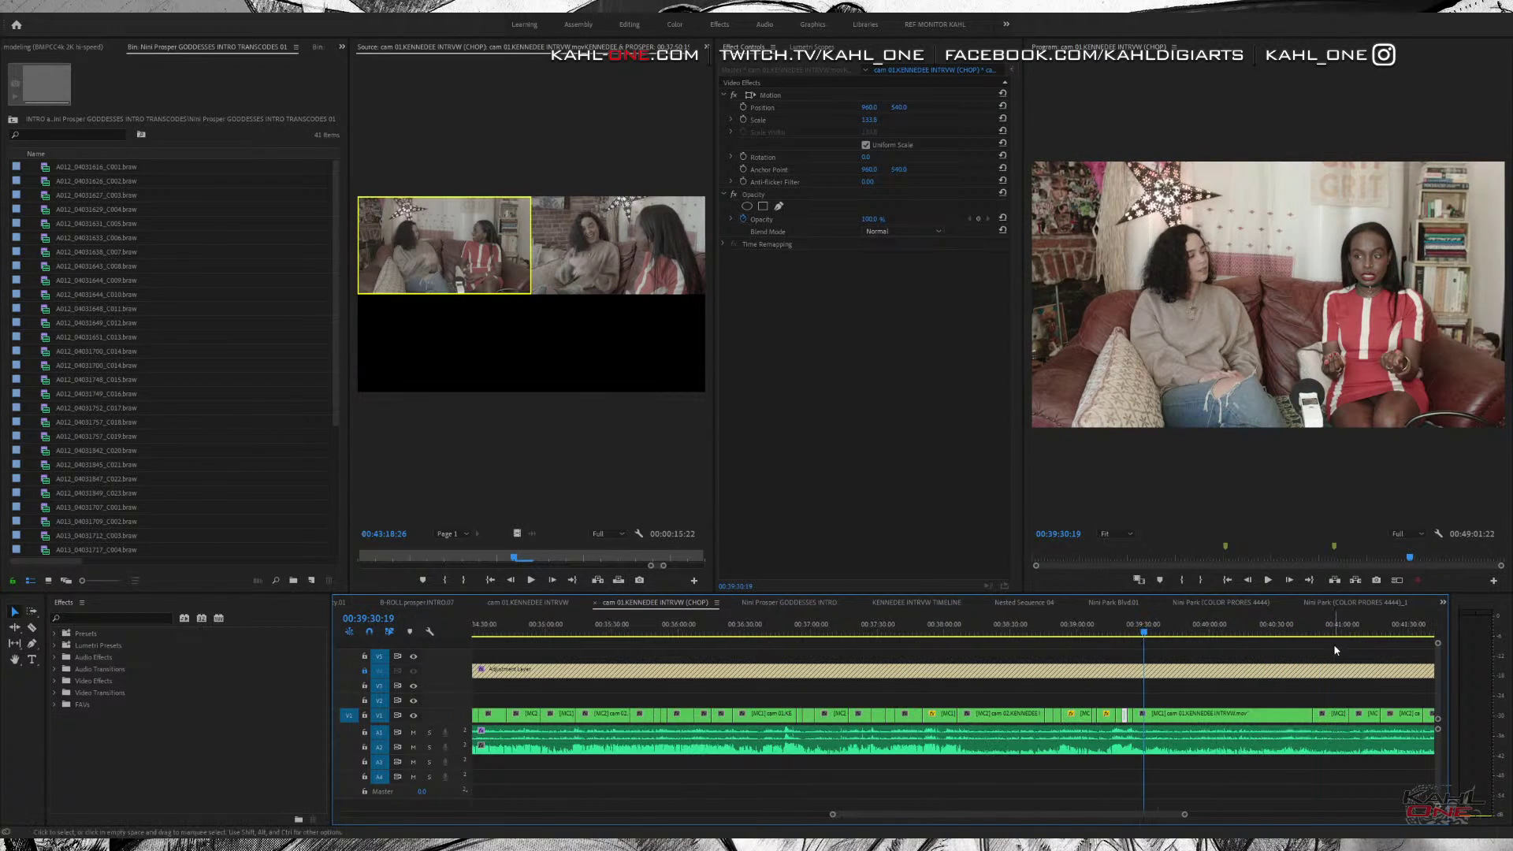
drag(1145, 632, 1173, 634)
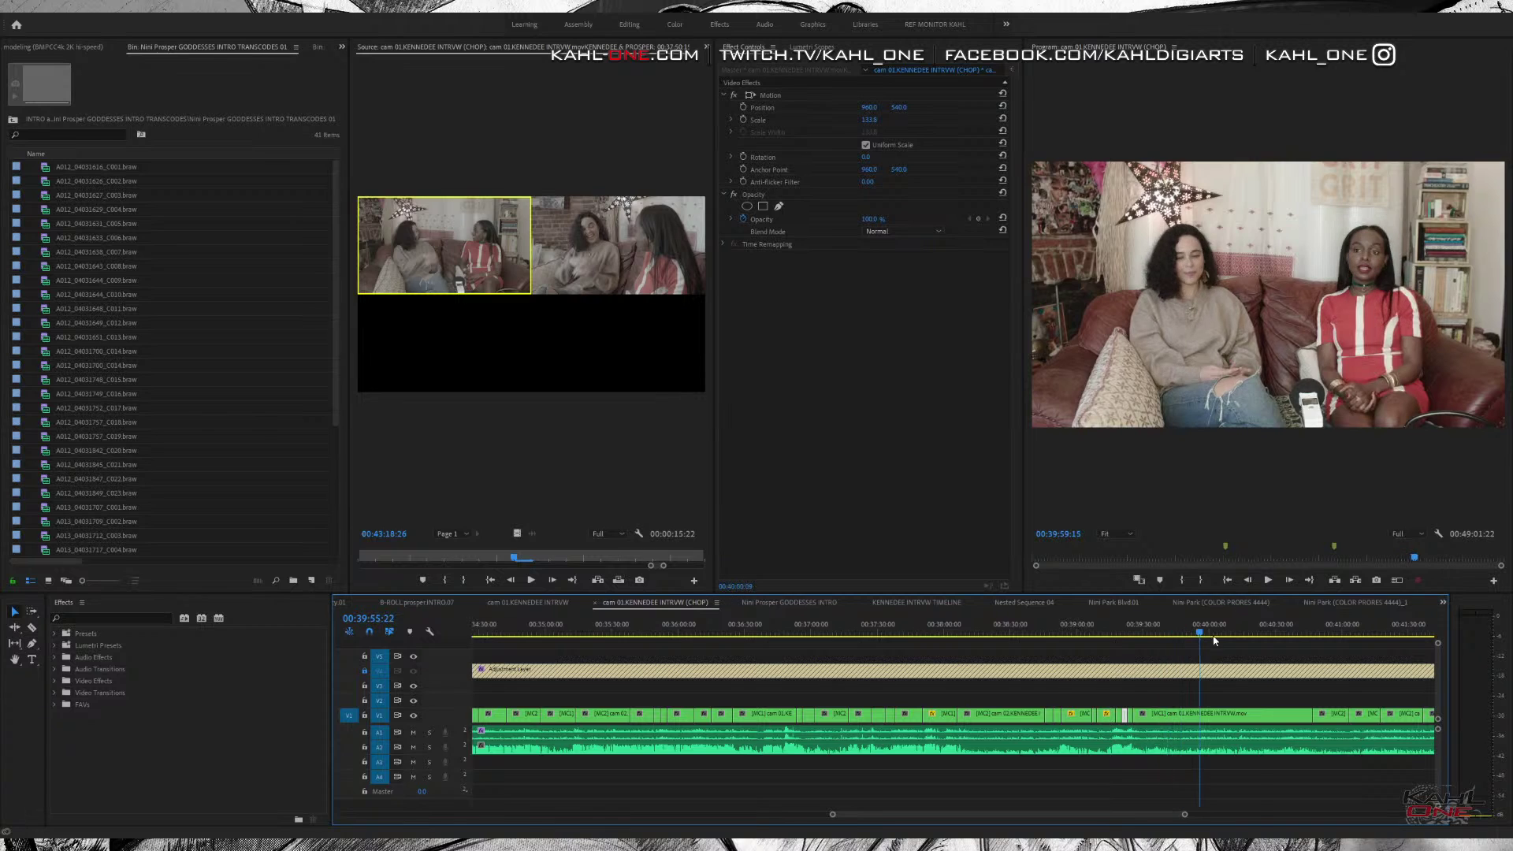
click(1250, 717)
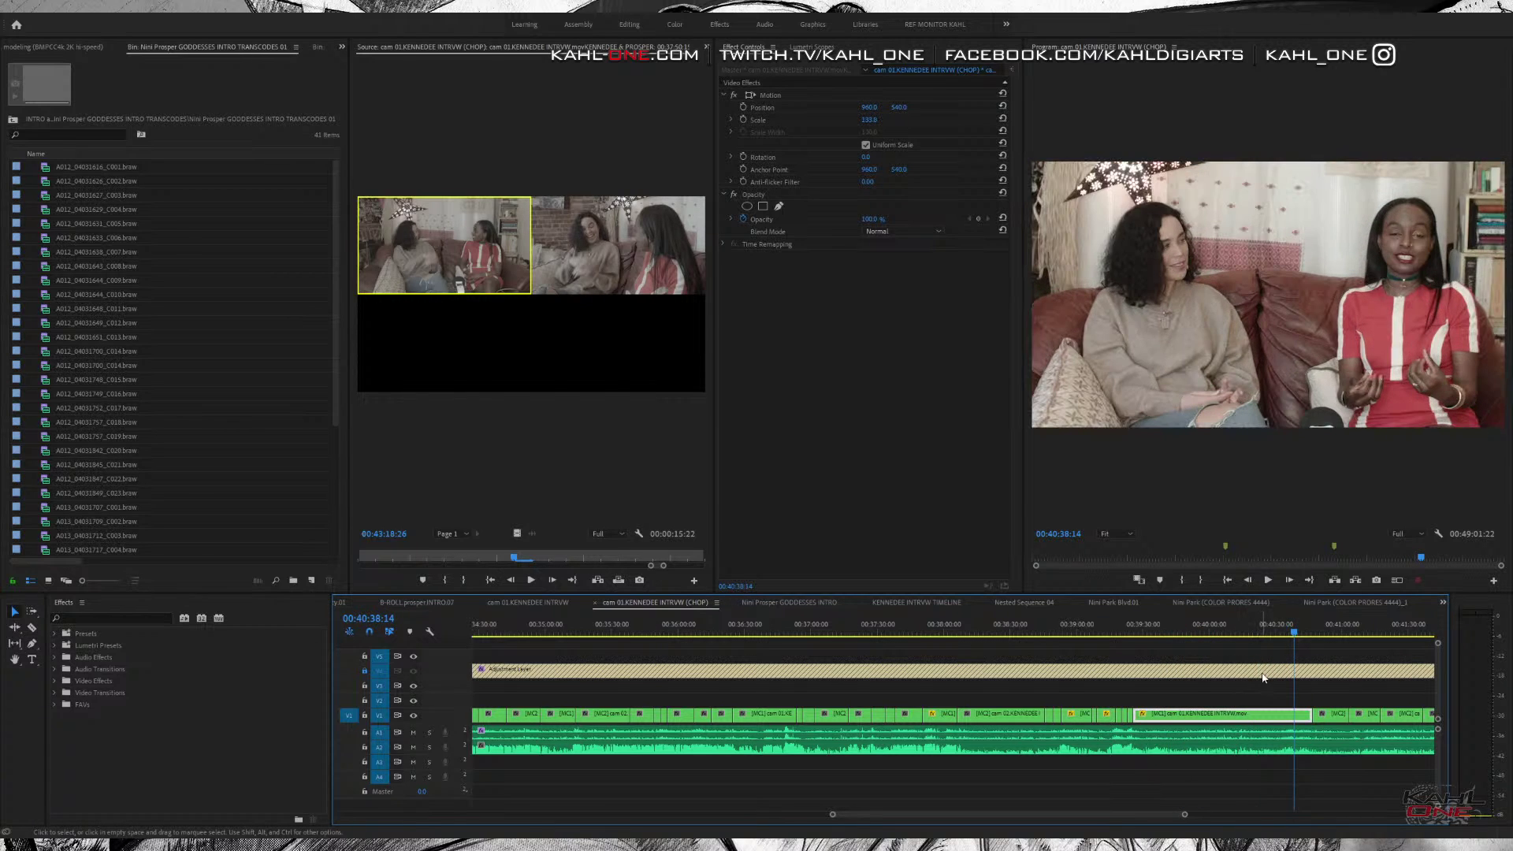
Review the interview up to about 00:41:21 and play the enlarged long wide shot from 00:40:27 to 00:40:32.
drag(1257, 631, 1391, 700)
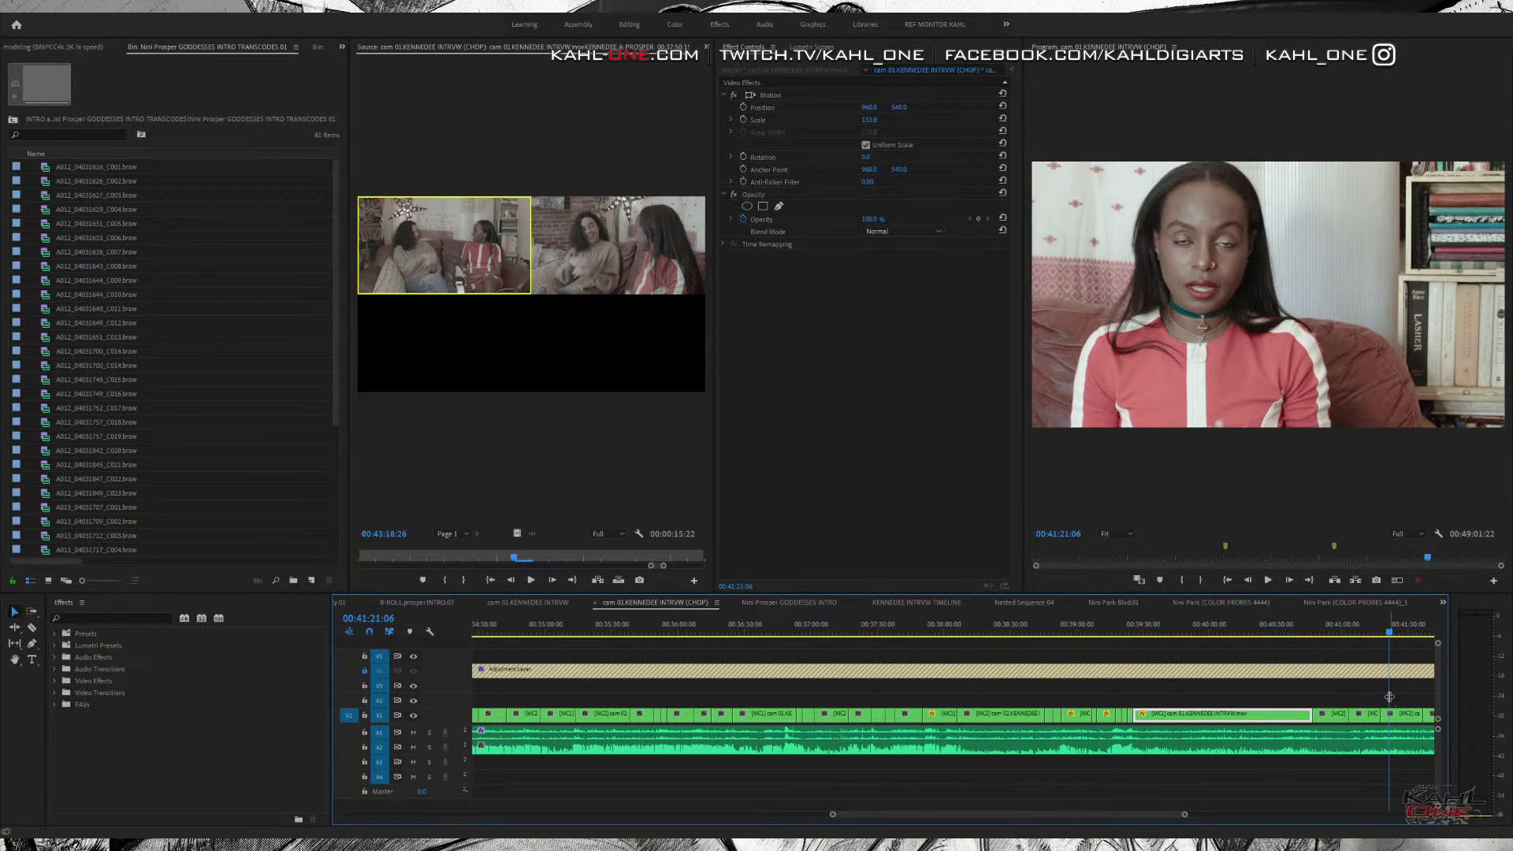
key(minus)
drag(1177, 642, 1044, 666)
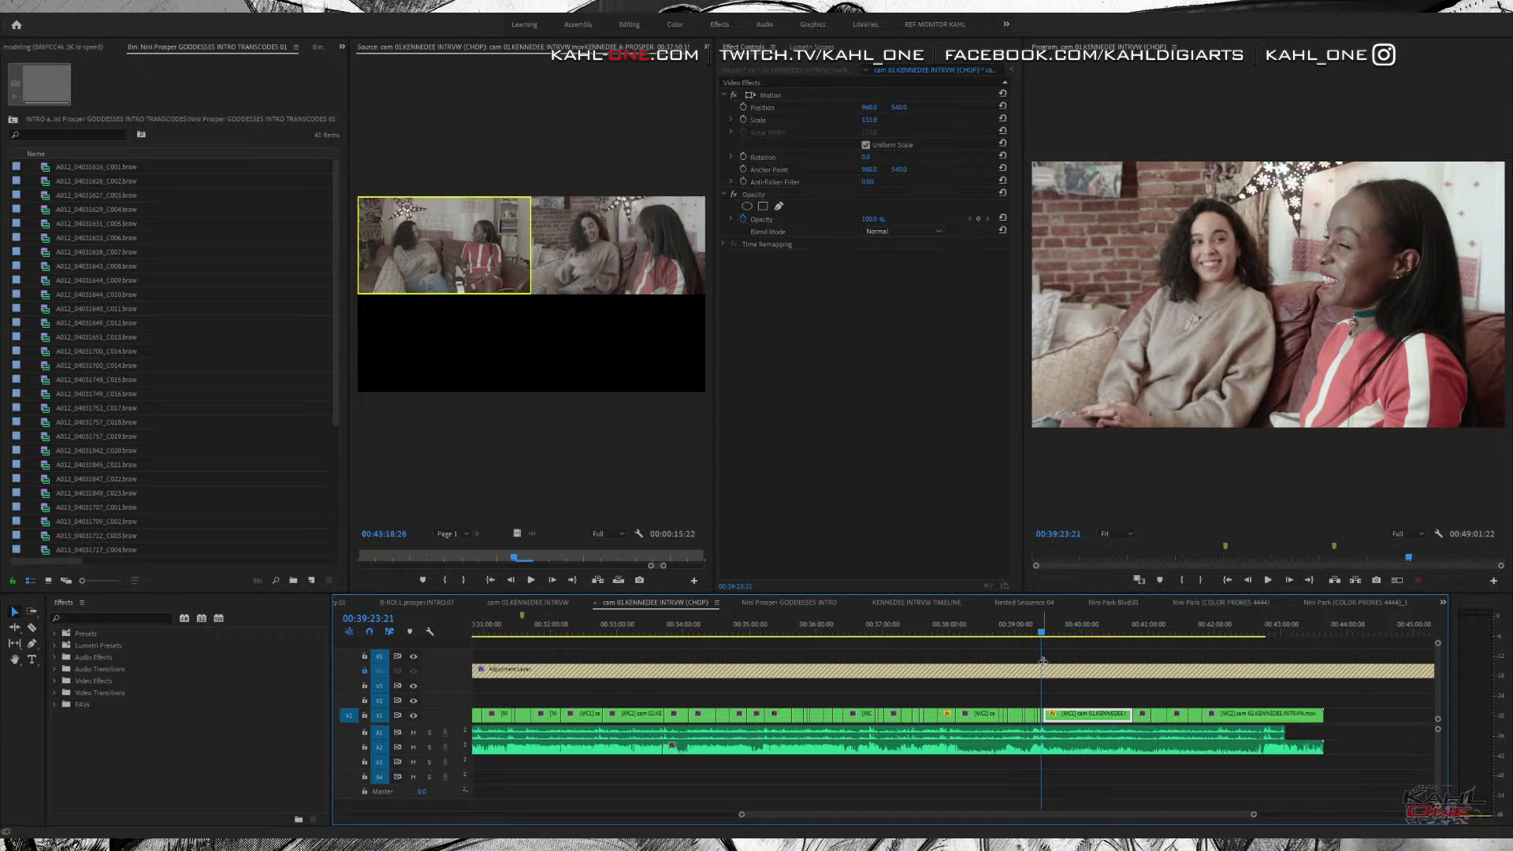
click(1112, 633)
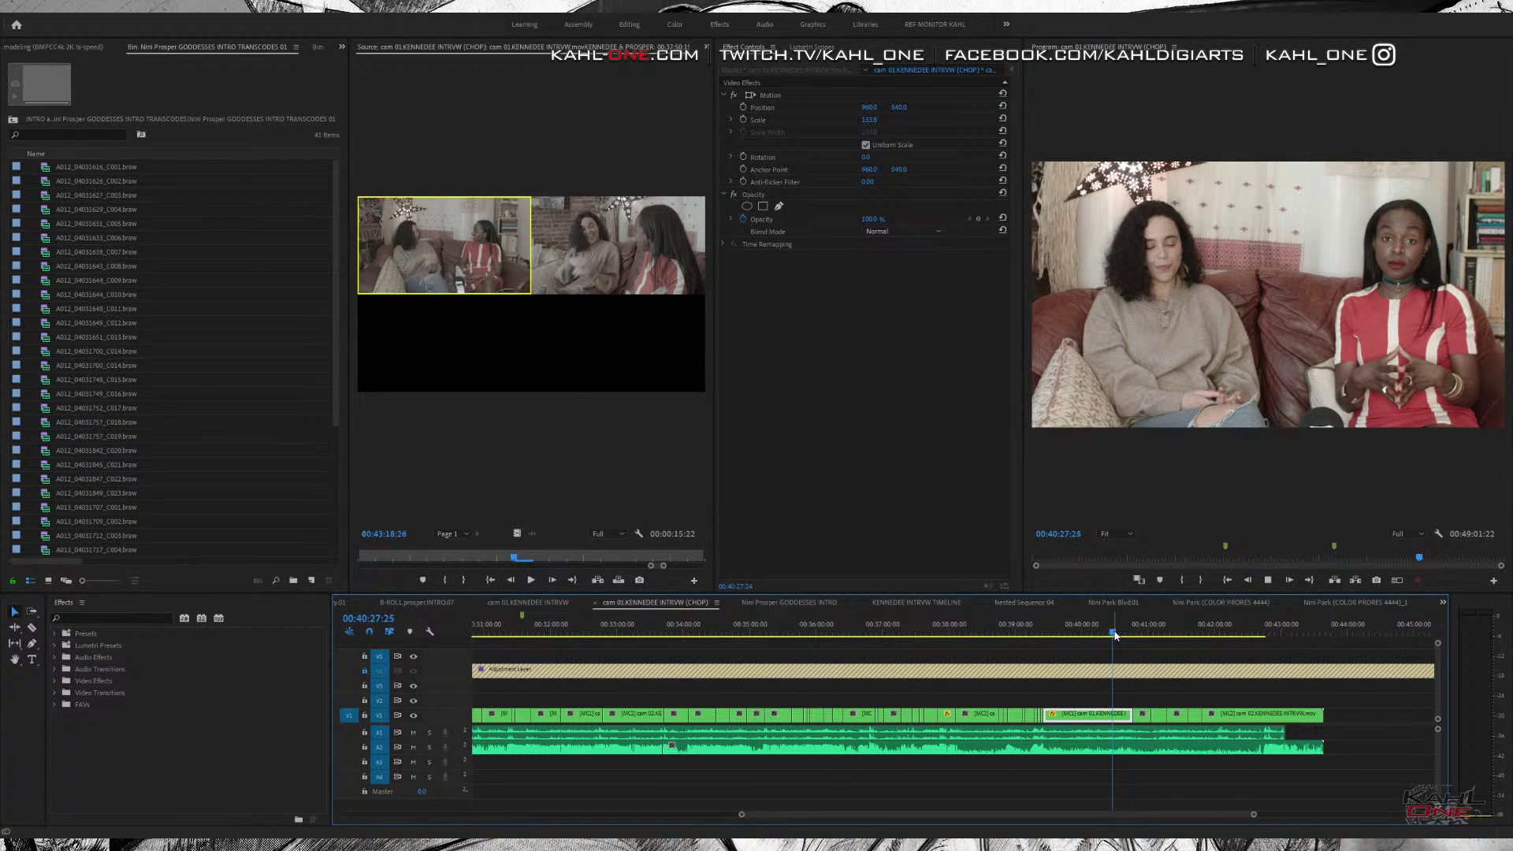
key(space)
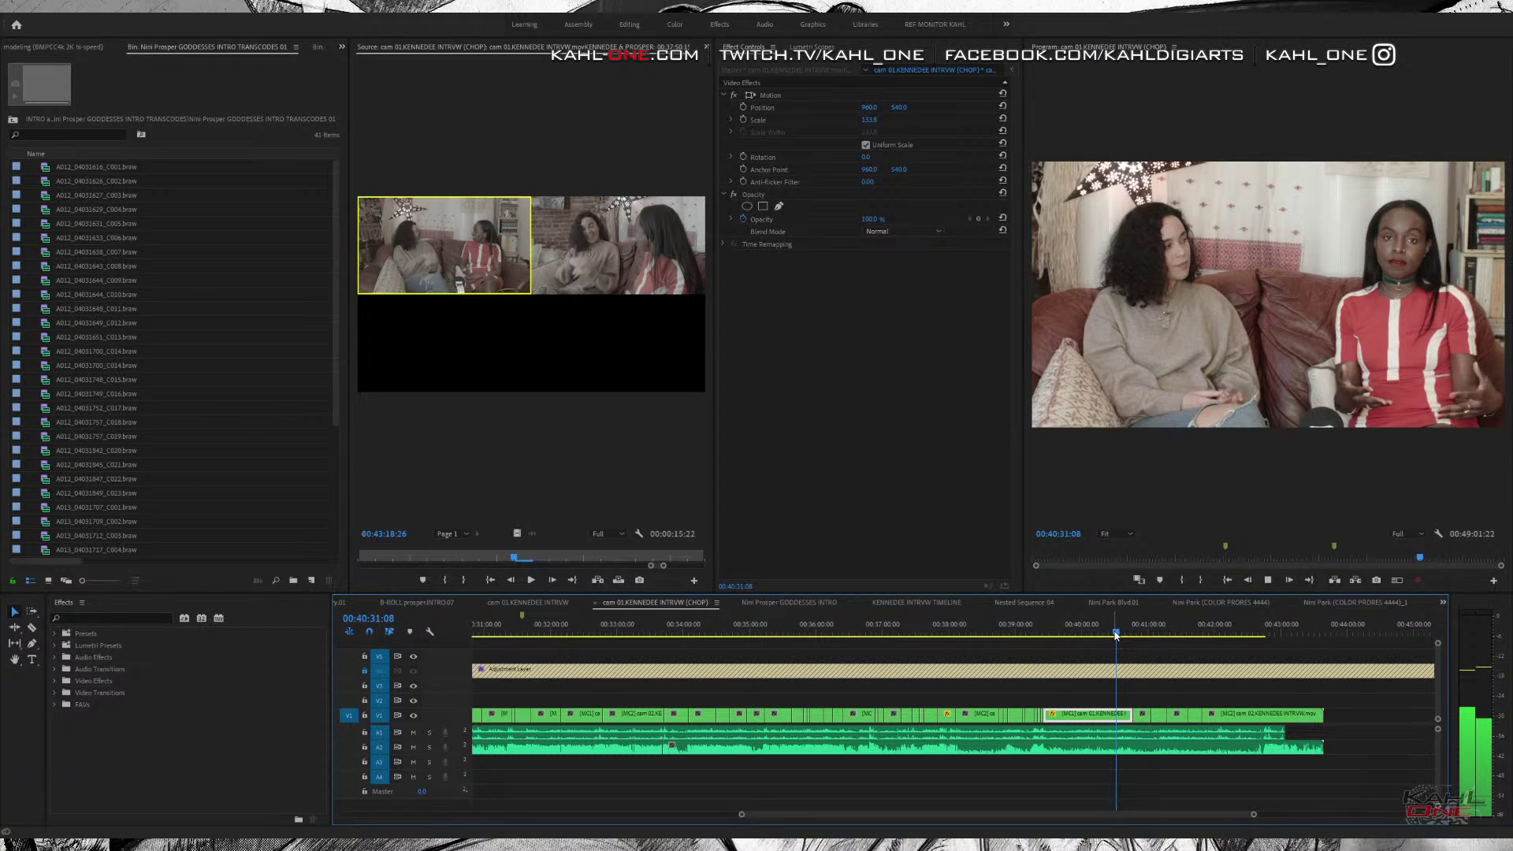
key(space)
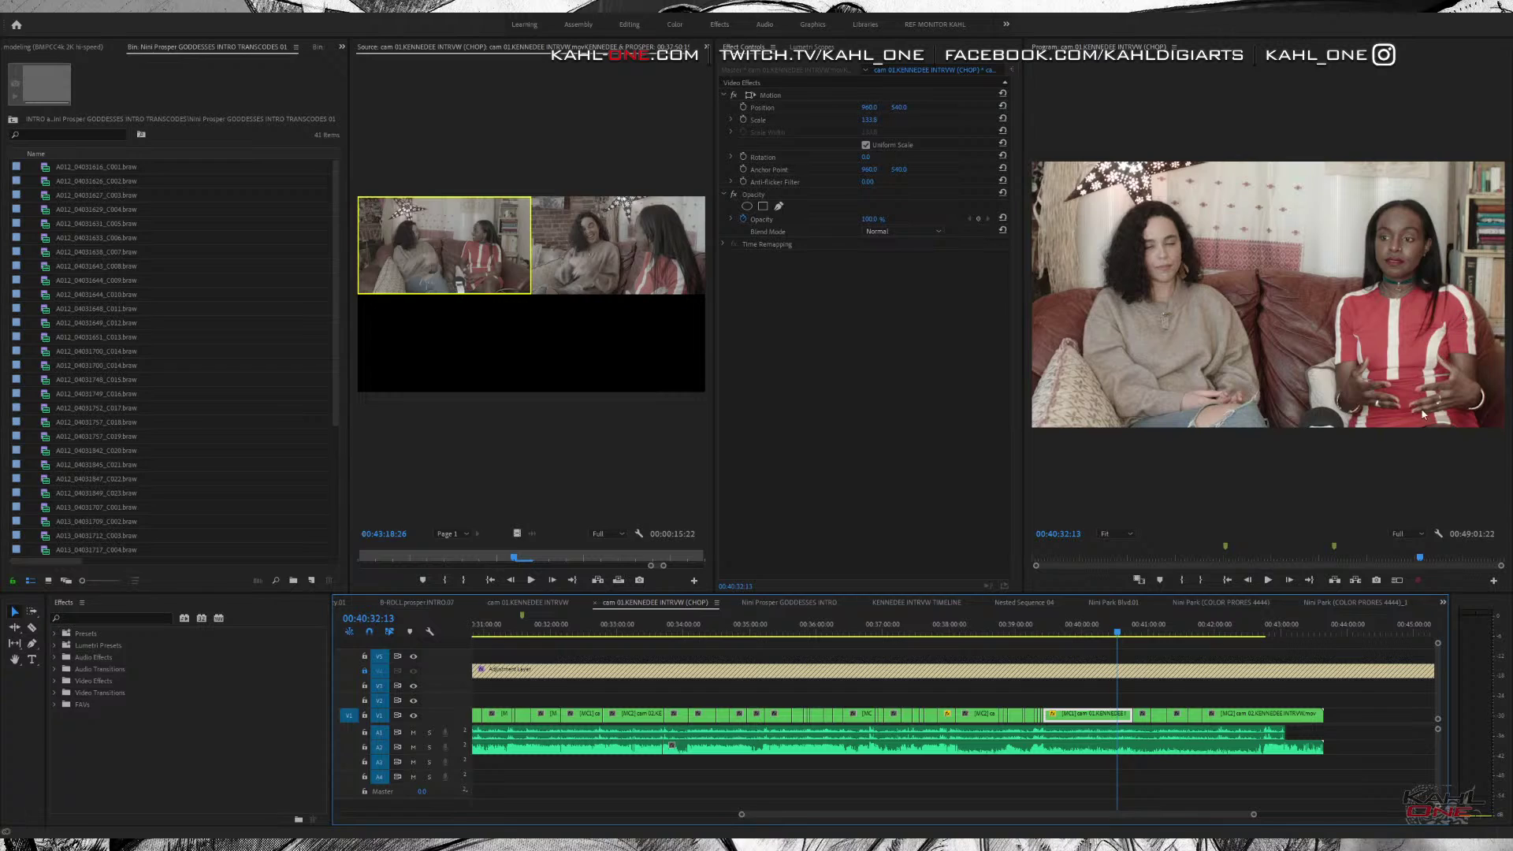
Reframe the long wide-shot clip by setting its horizontal position to 897, and copy its Motion settings.
click(867, 108)
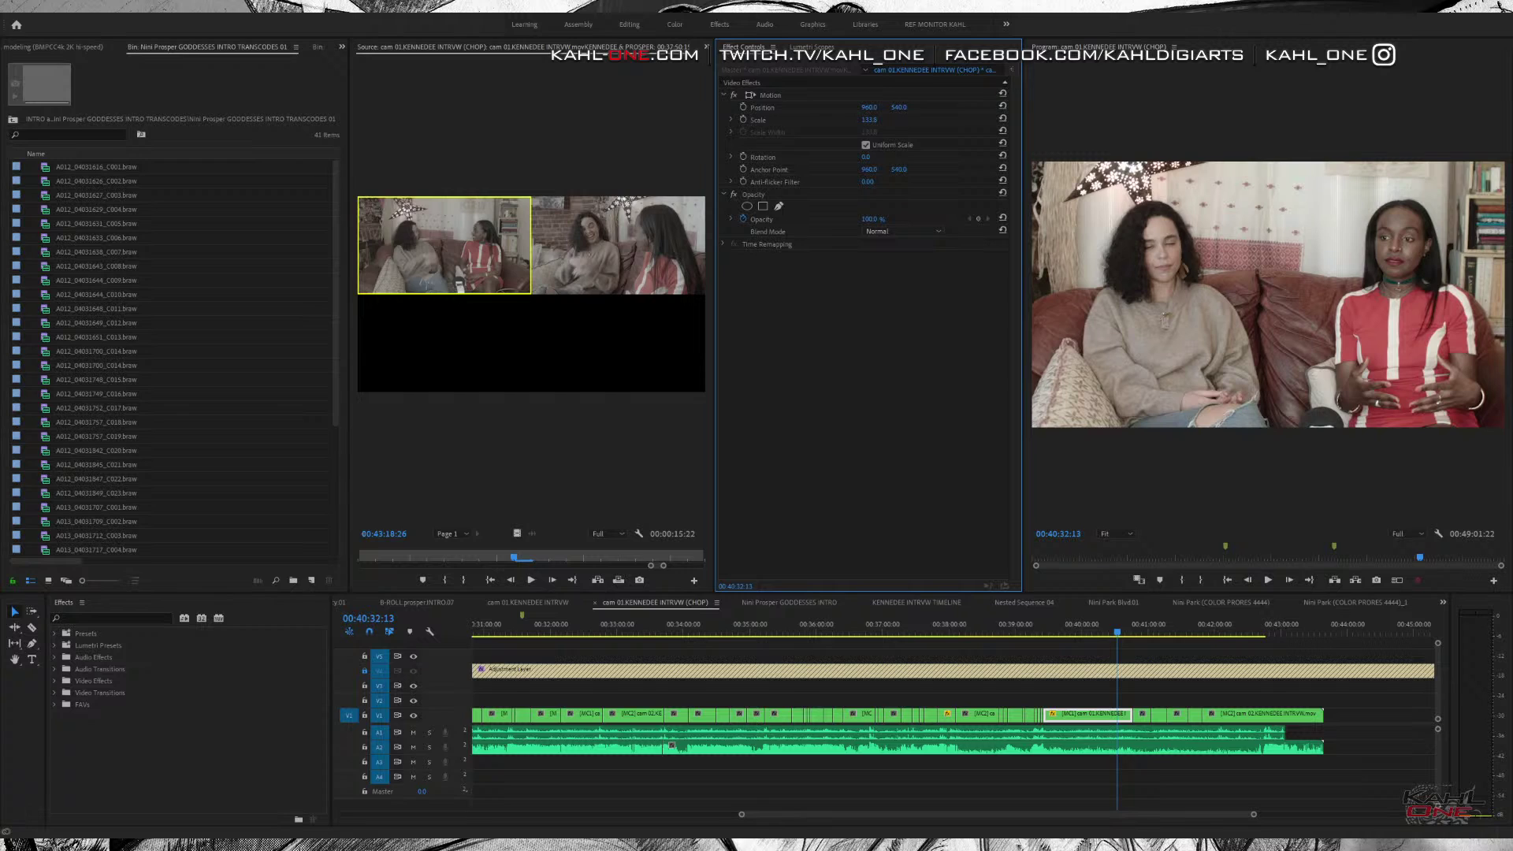
drag(869, 107, 798, 107)
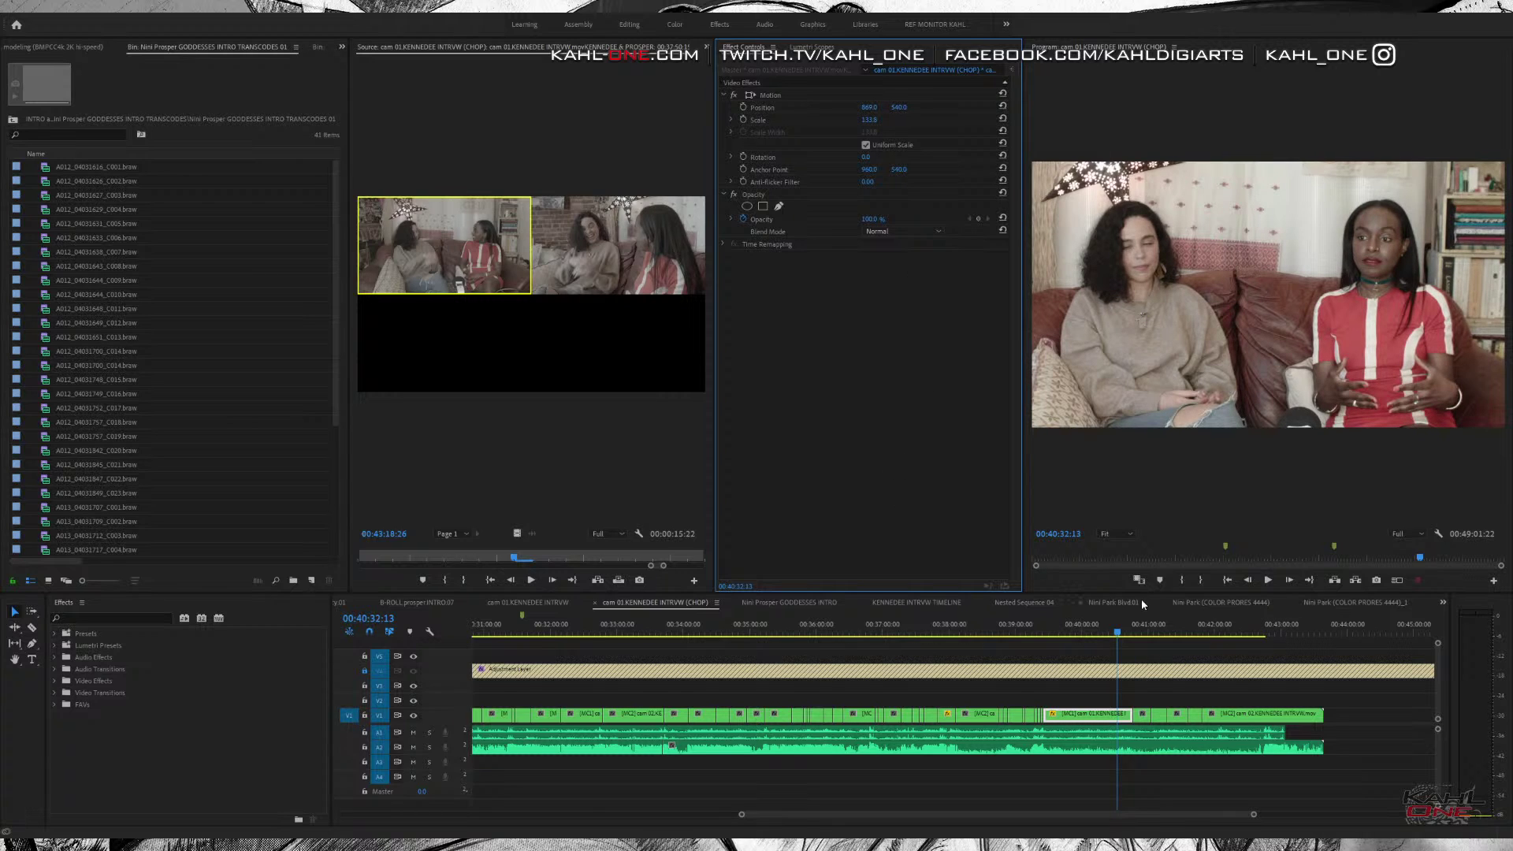
drag(1116, 635, 1095, 633)
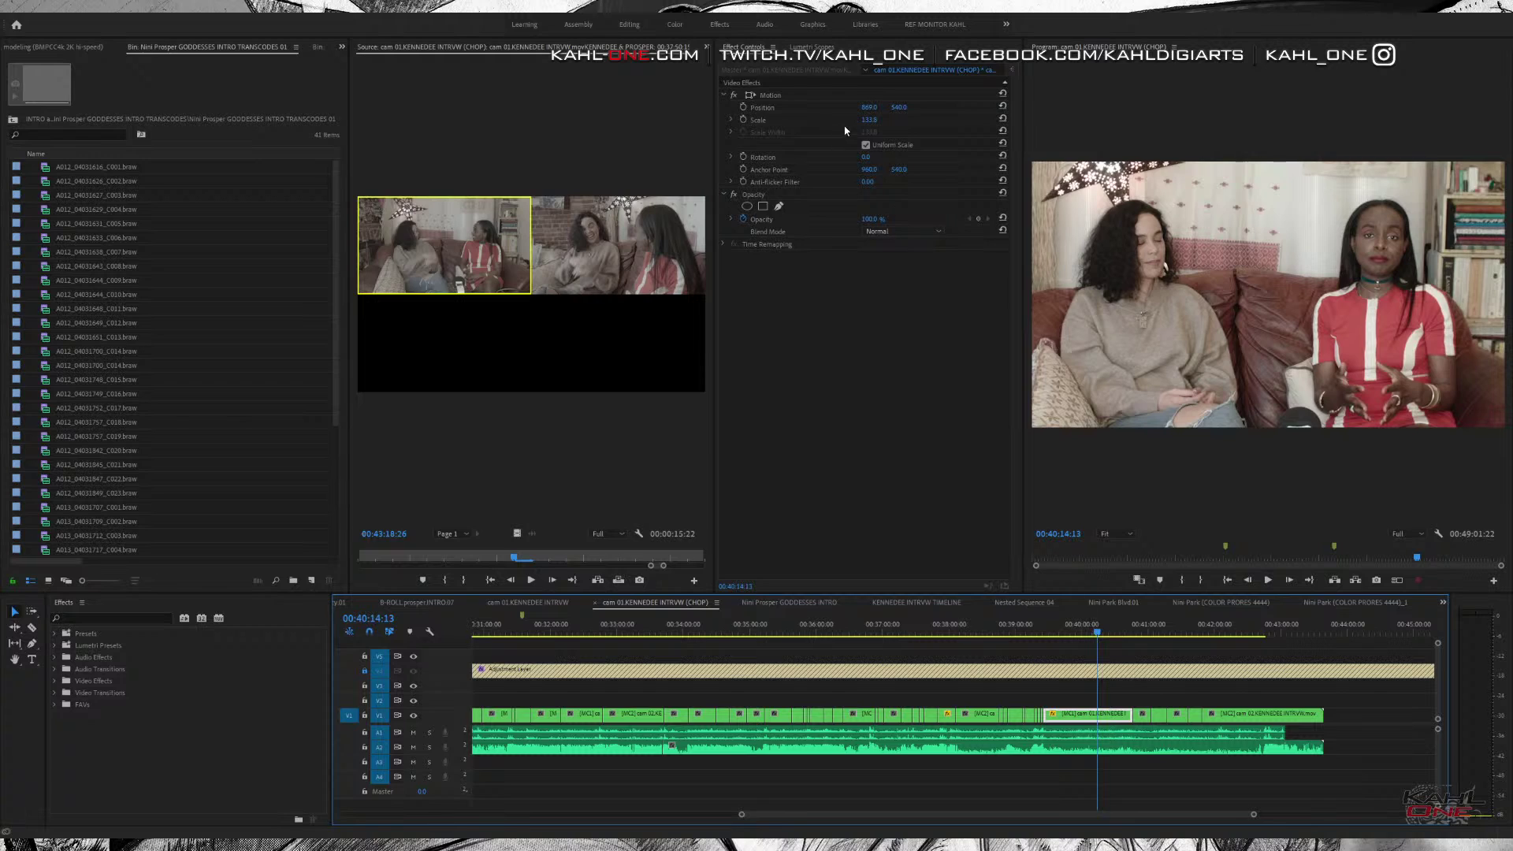
click(870, 109)
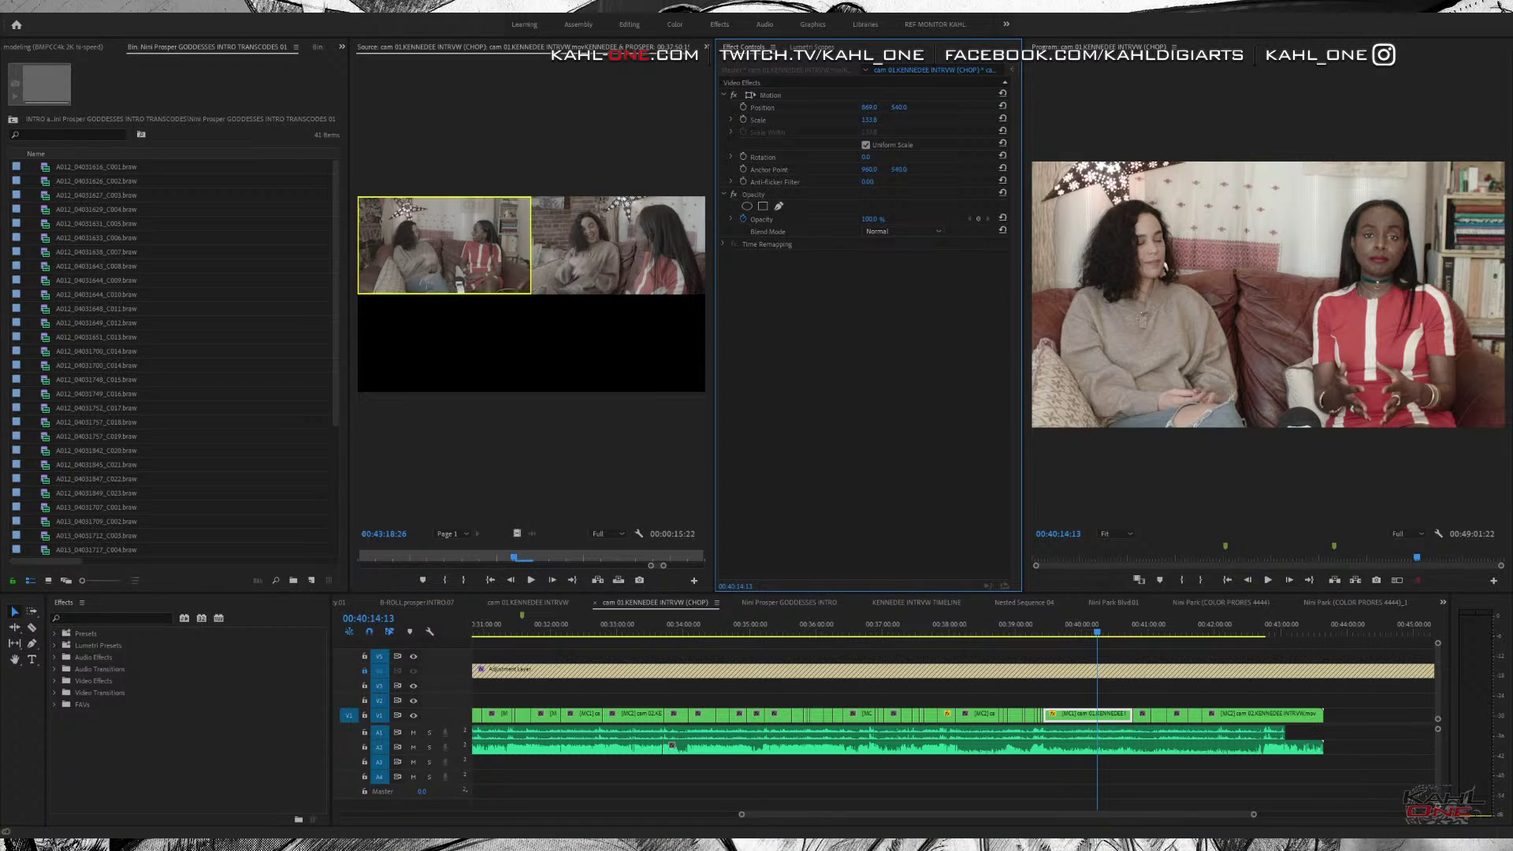
drag(870, 109, 892, 109)
click(776, 96)
Select the enlarged wide-shot clips at about 00:39:22 and 00:39:15.
drag(1081, 638, 1055, 635)
key(equal)
key(equal)
drag(963, 635, 902, 639)
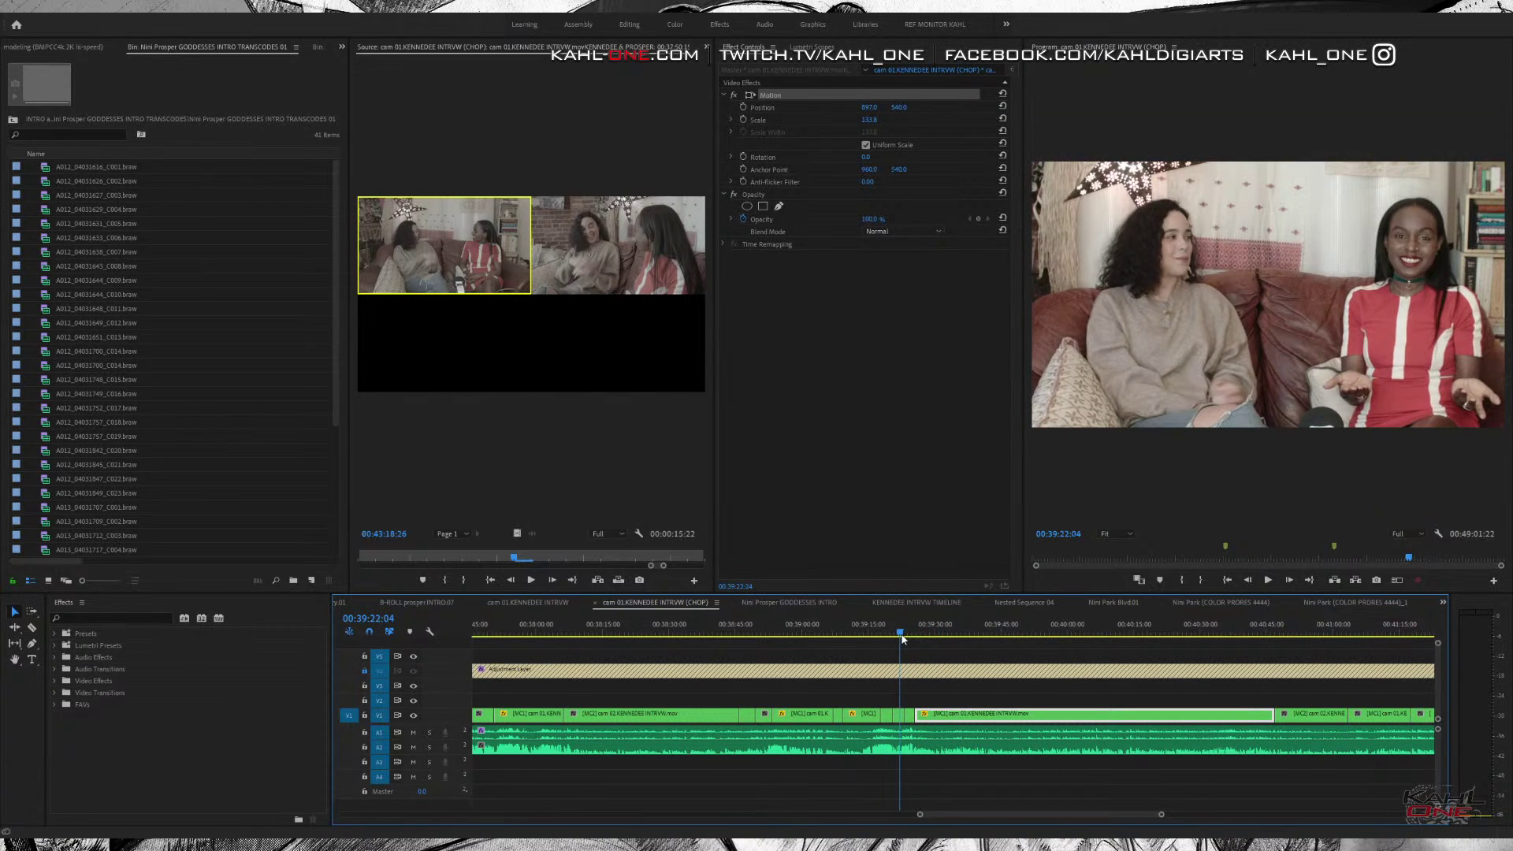
click(900, 718)
drag(899, 633, 872, 633)
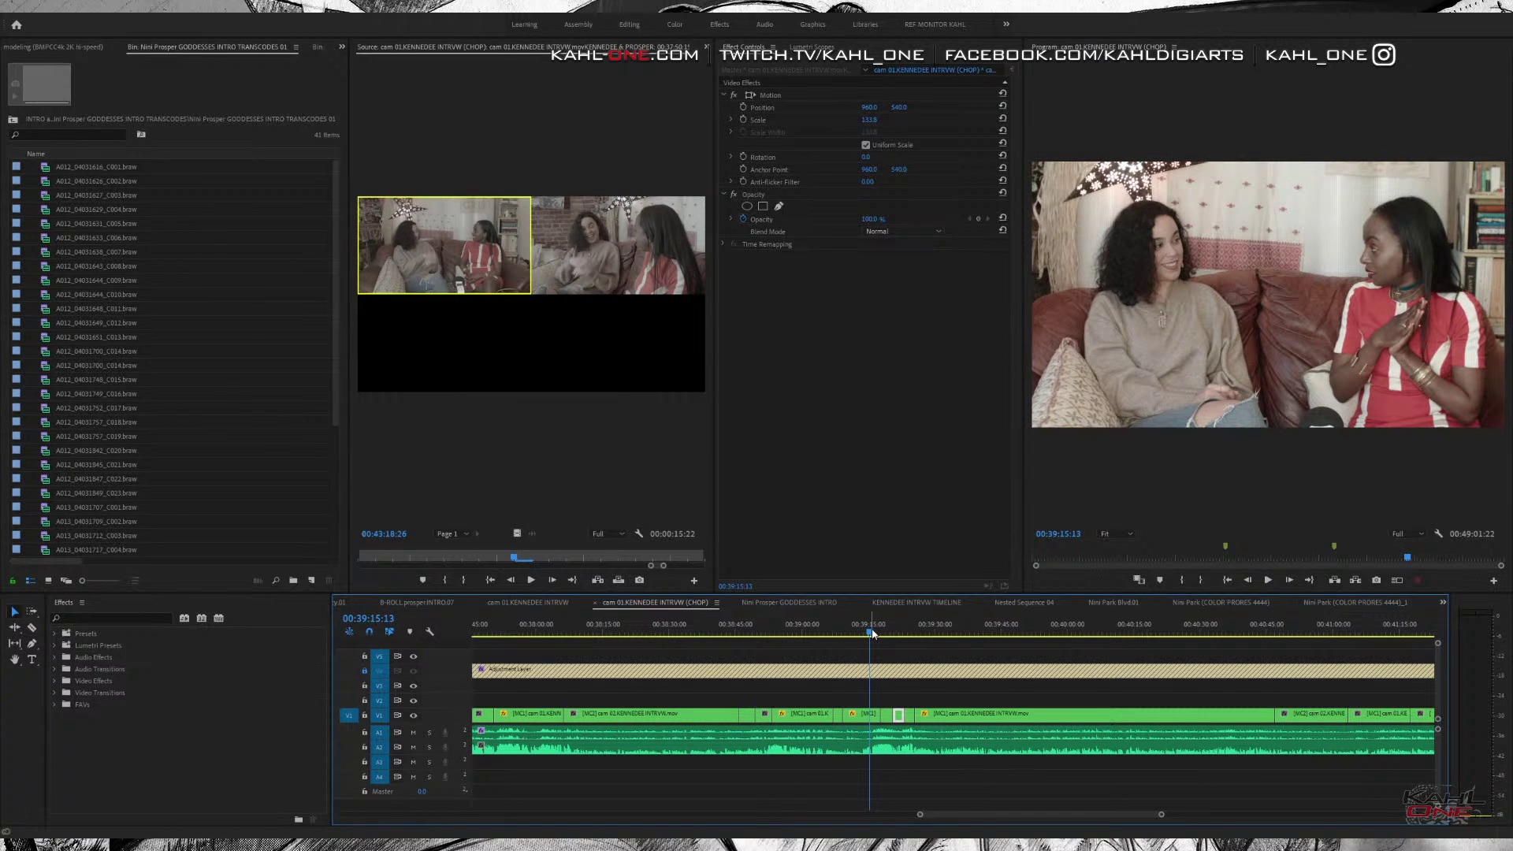
shift+click(867, 717)
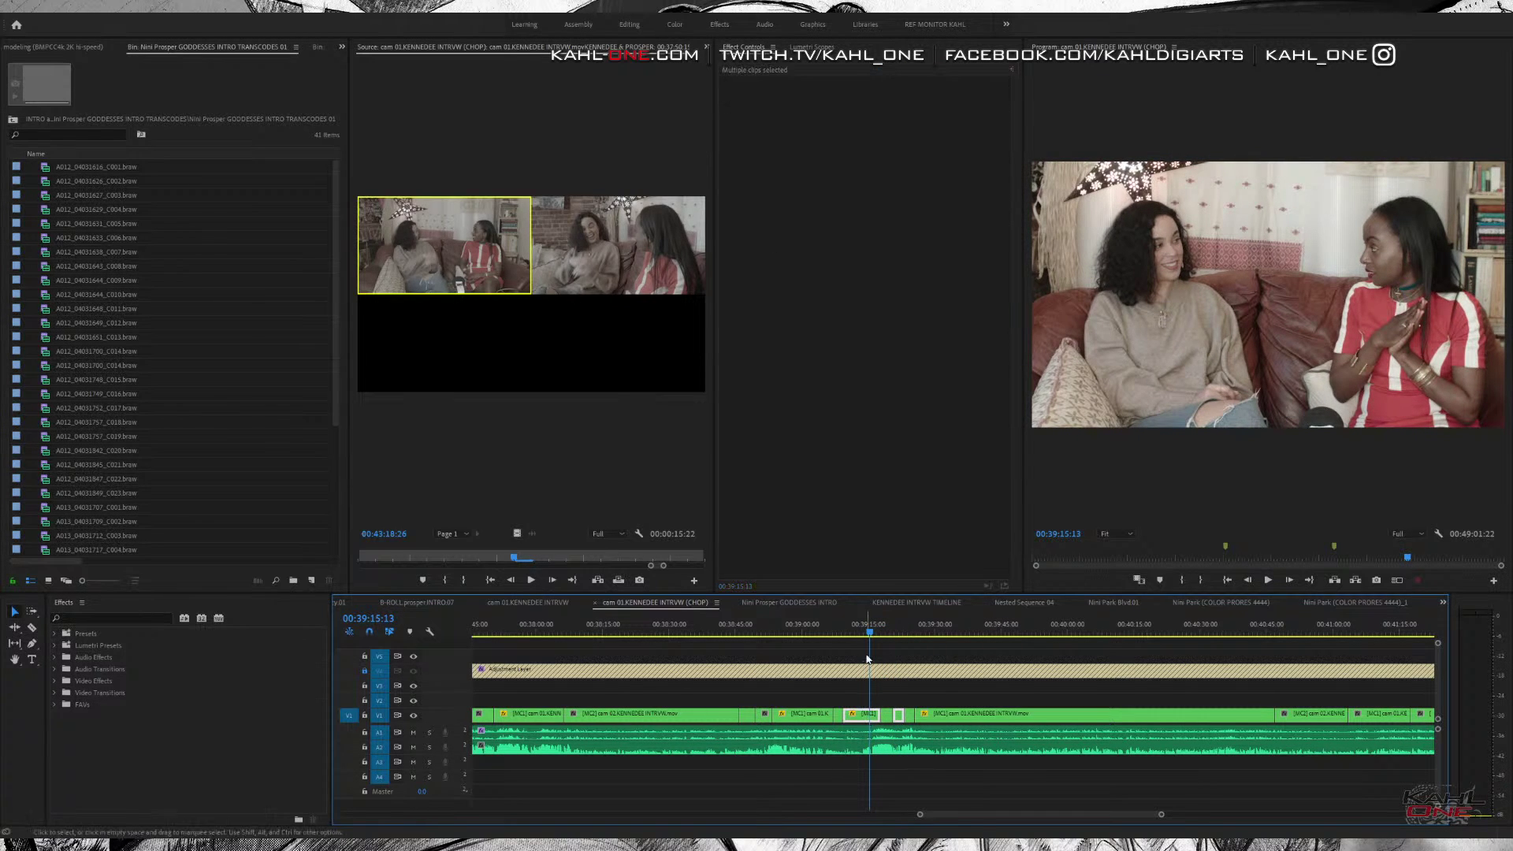
Select the enlarged wide-shot clips at about 00:38:00, 00:38:47, 00:39:05 and 00:39:15 together.
drag(859, 633, 827, 640)
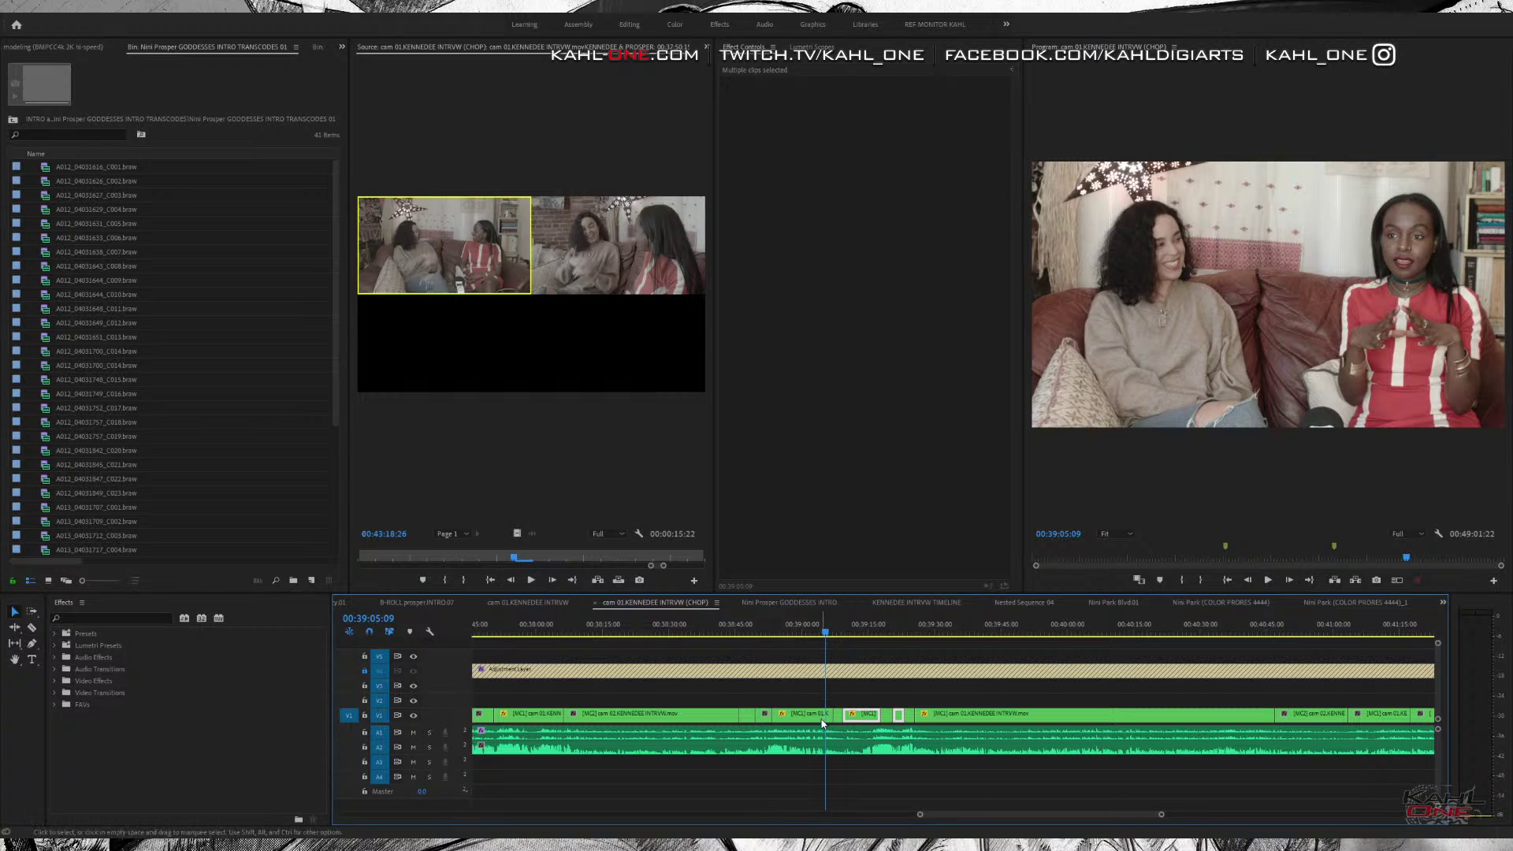
drag(796, 632, 750, 636)
click(743, 717)
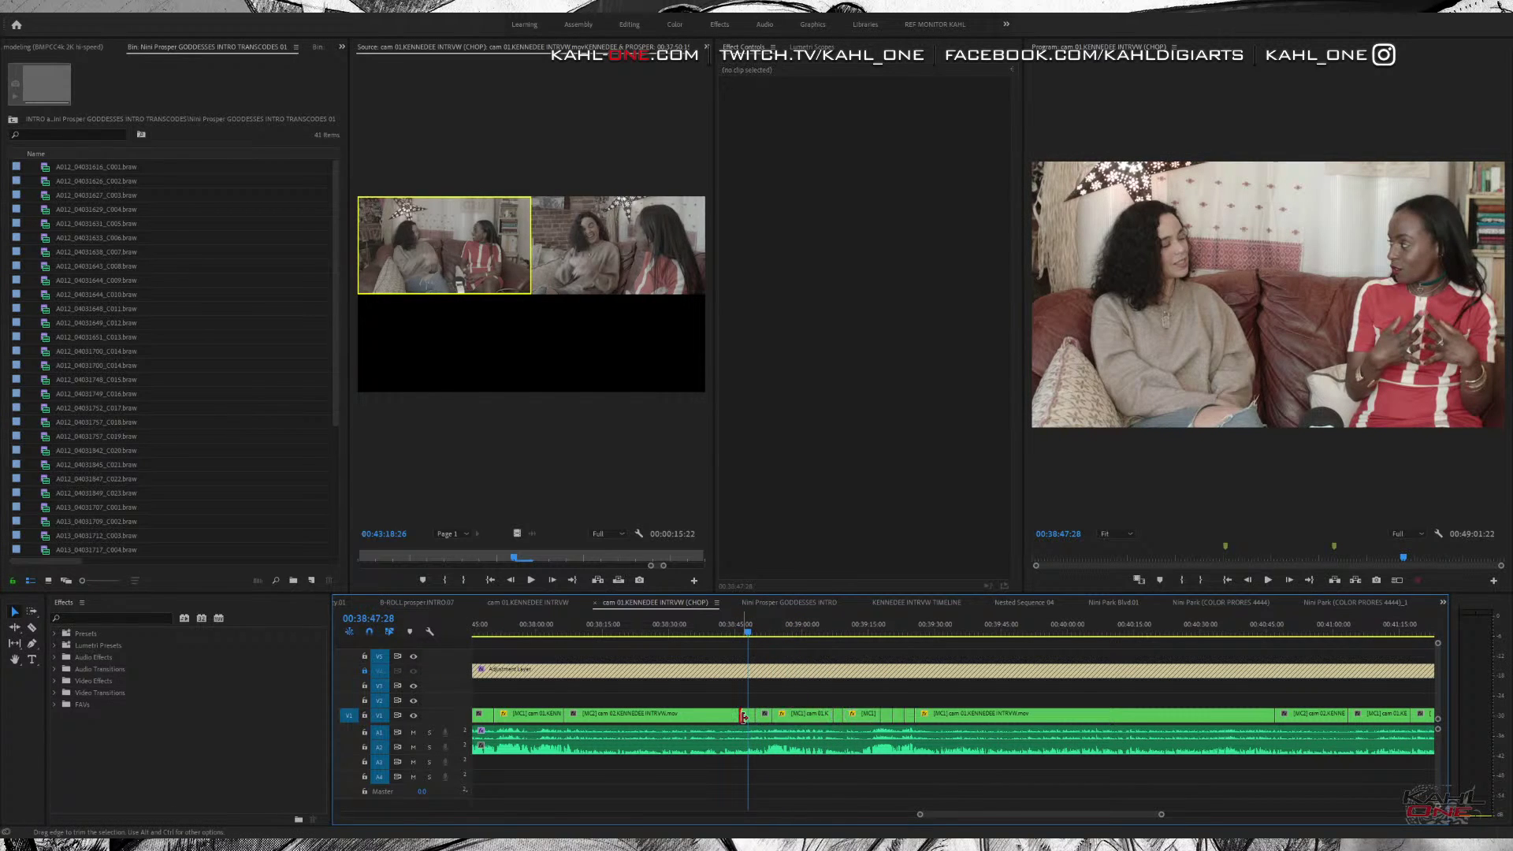
click(747, 715)
shift+click(802, 715)
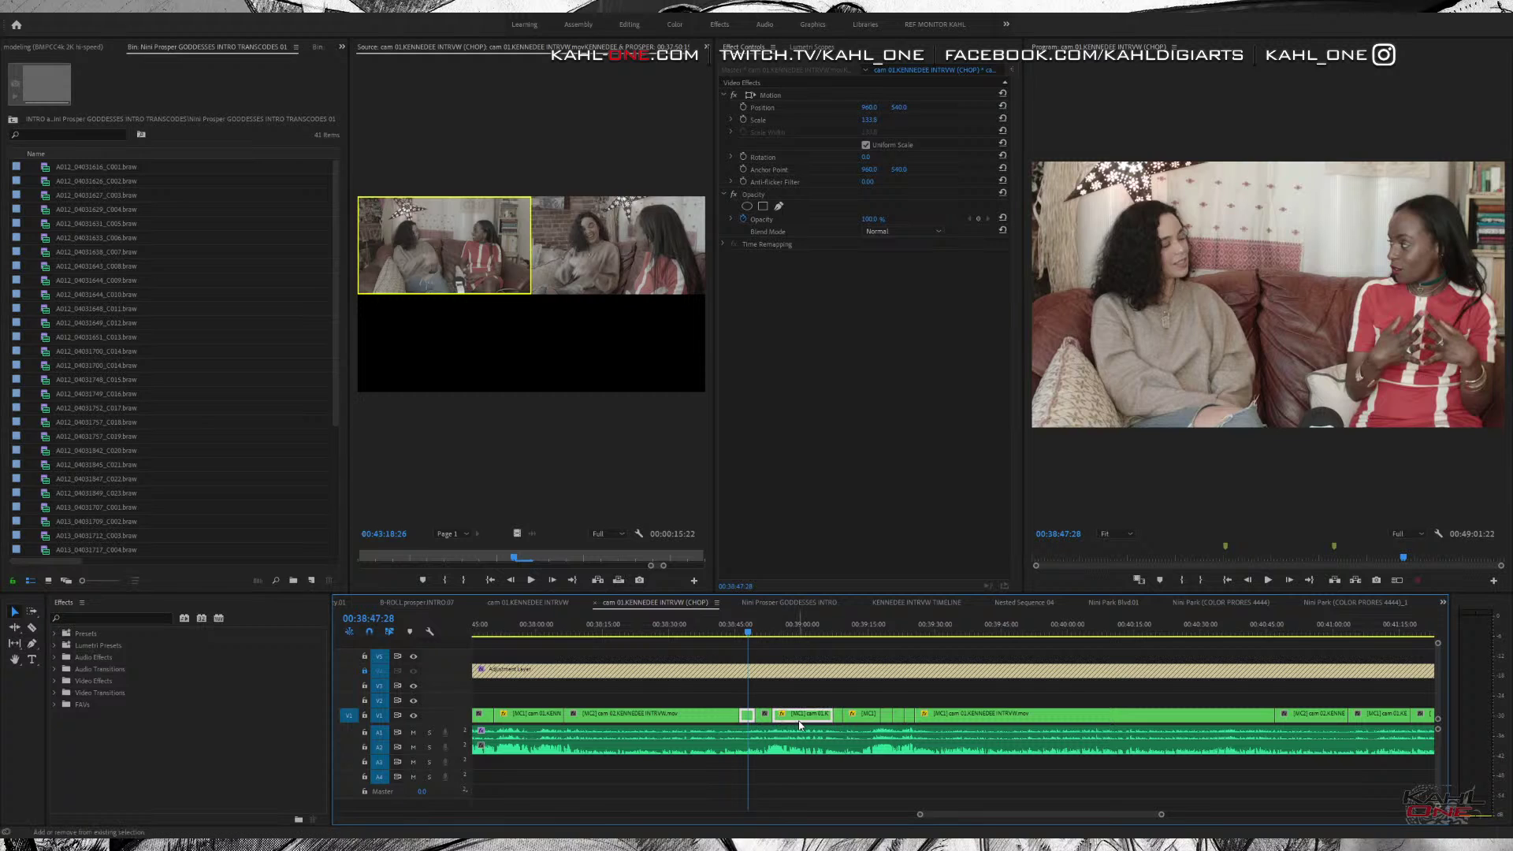
drag(758, 630, 727, 663)
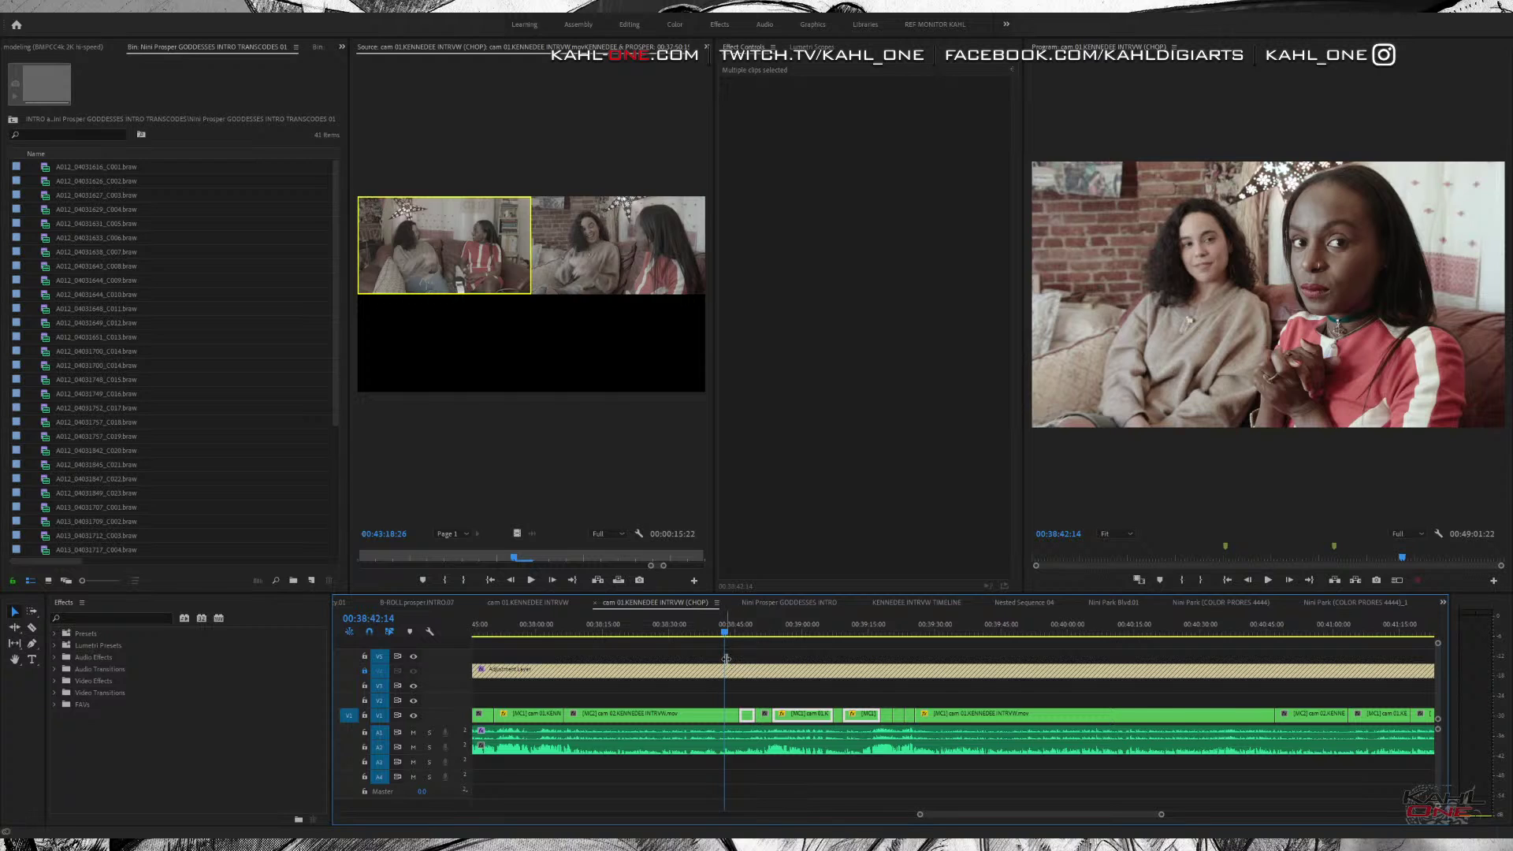
key(minus)
click(757, 632)
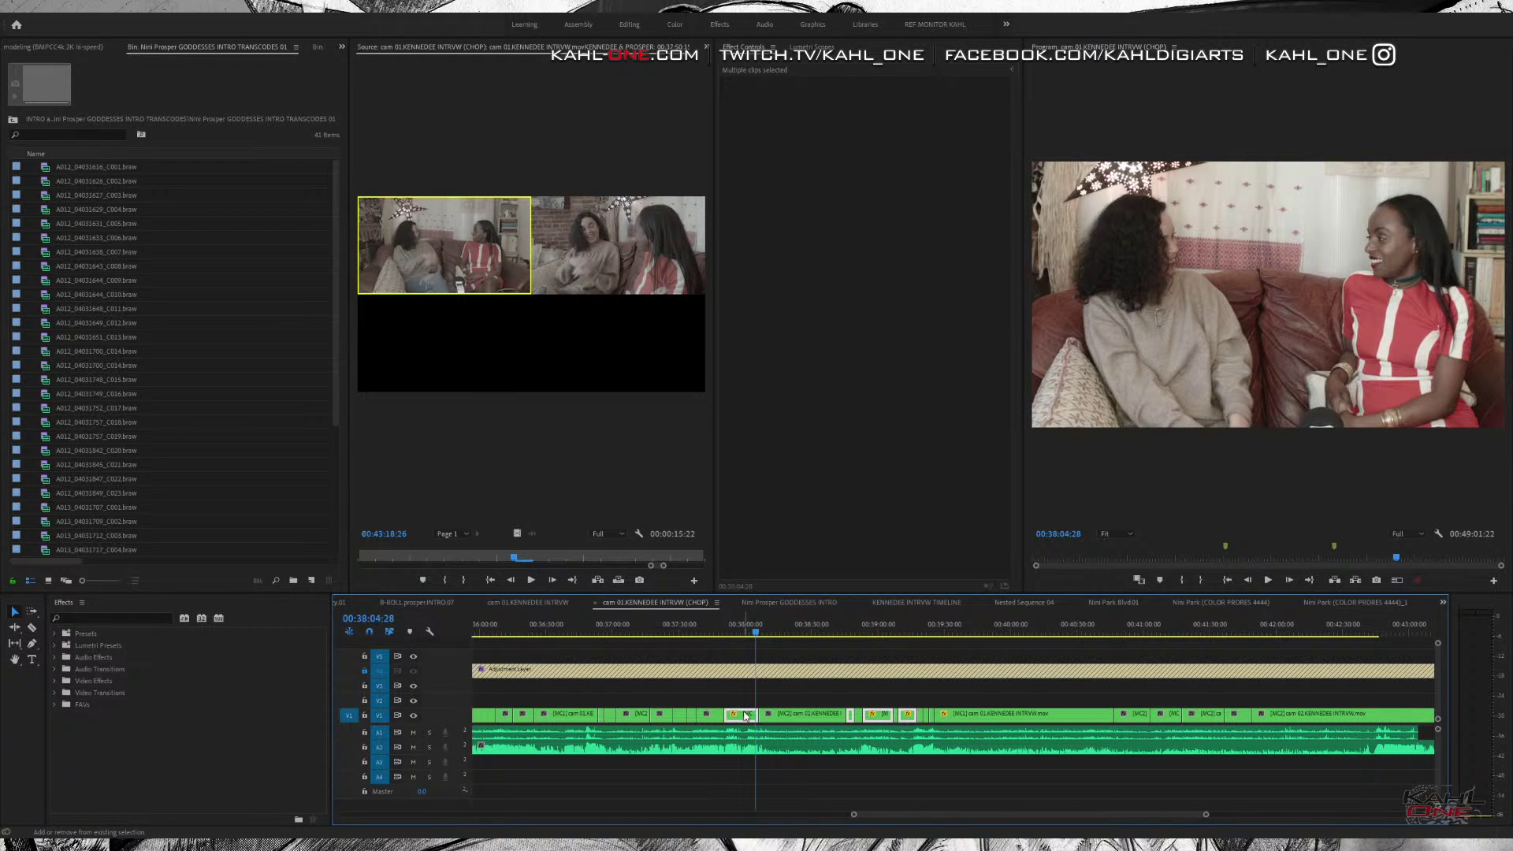
drag(754, 629, 926, 641)
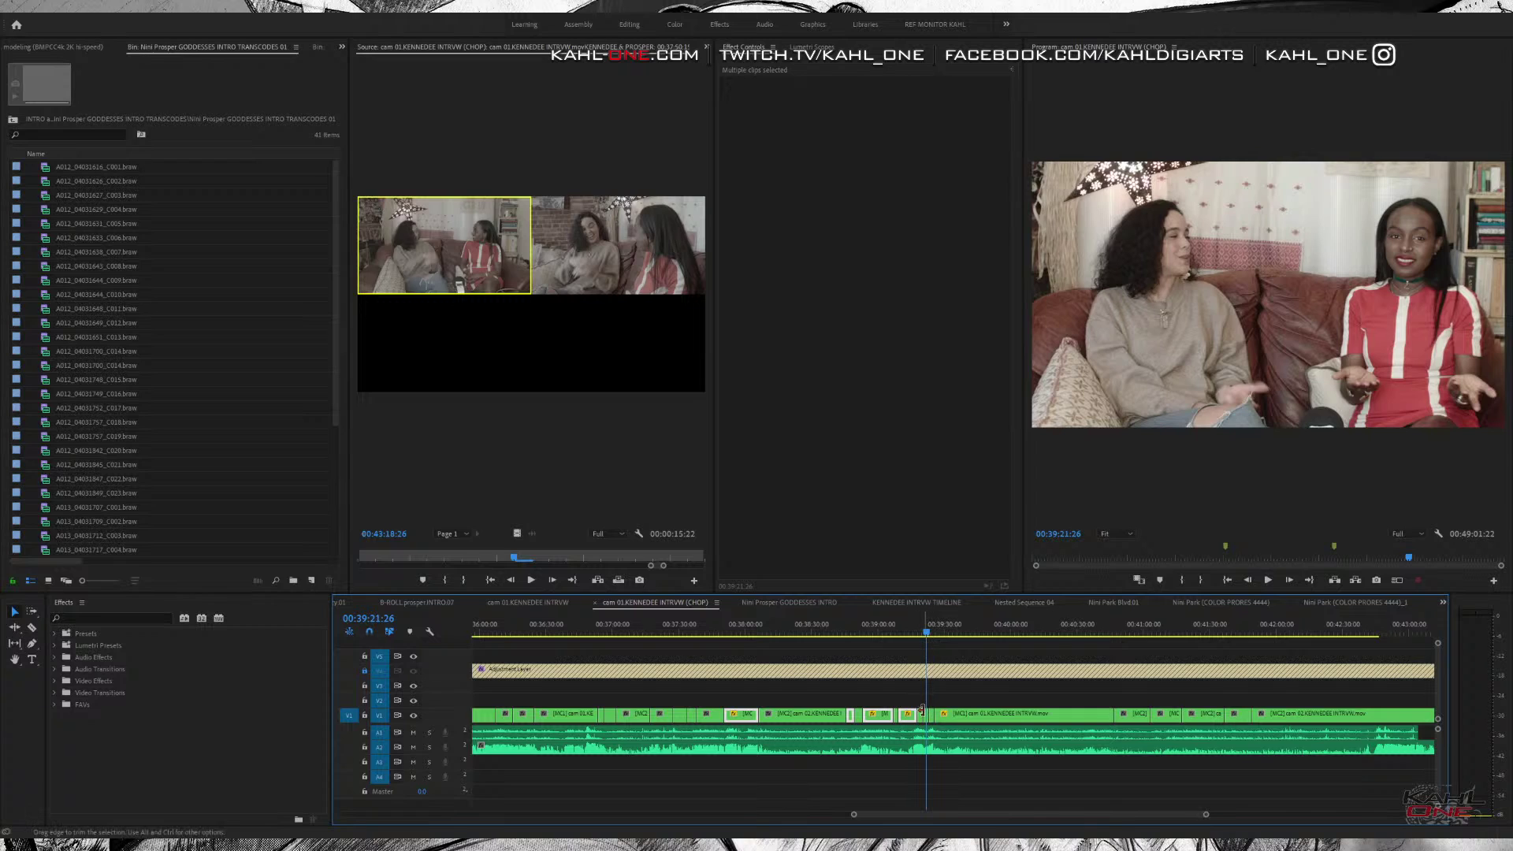
Paste the copied Motion settings, with horizontal position 897, onto the short wide-shot clip at about 00:39:22.
click(927, 715)
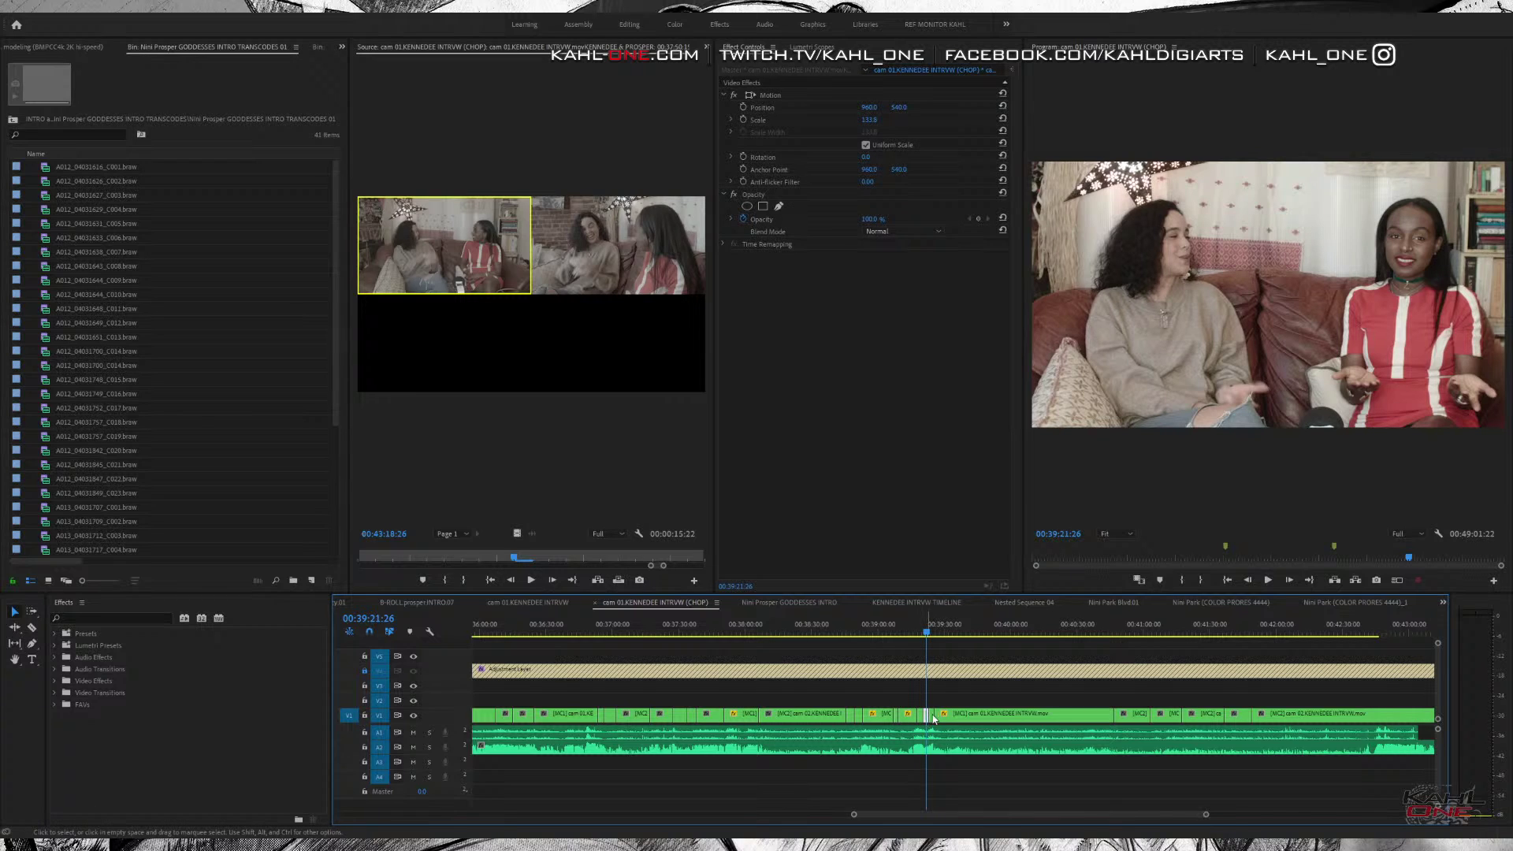
click(976, 625)
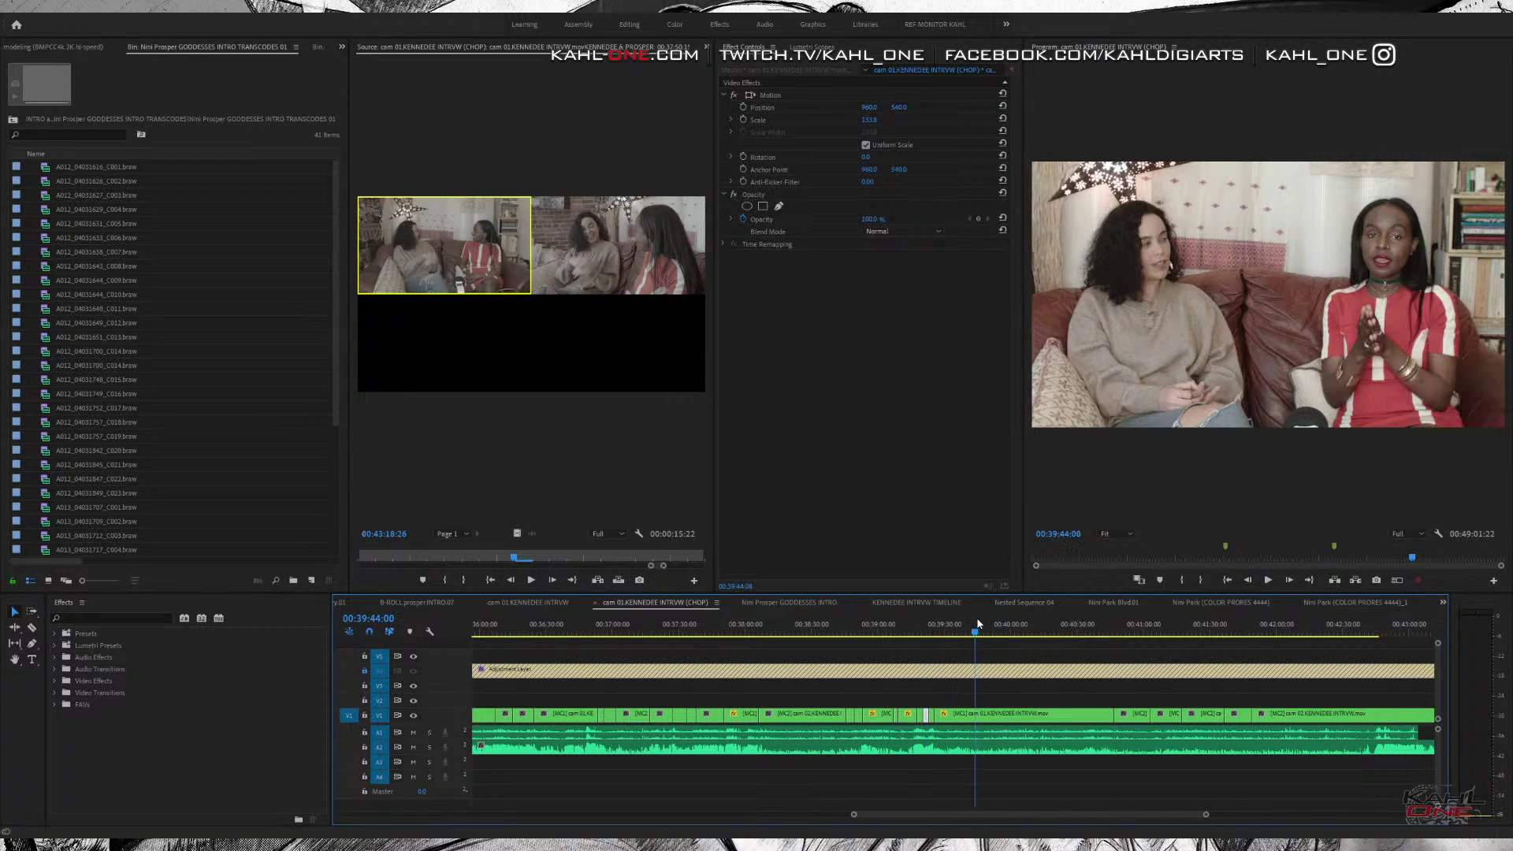
shift+click(1014, 715)
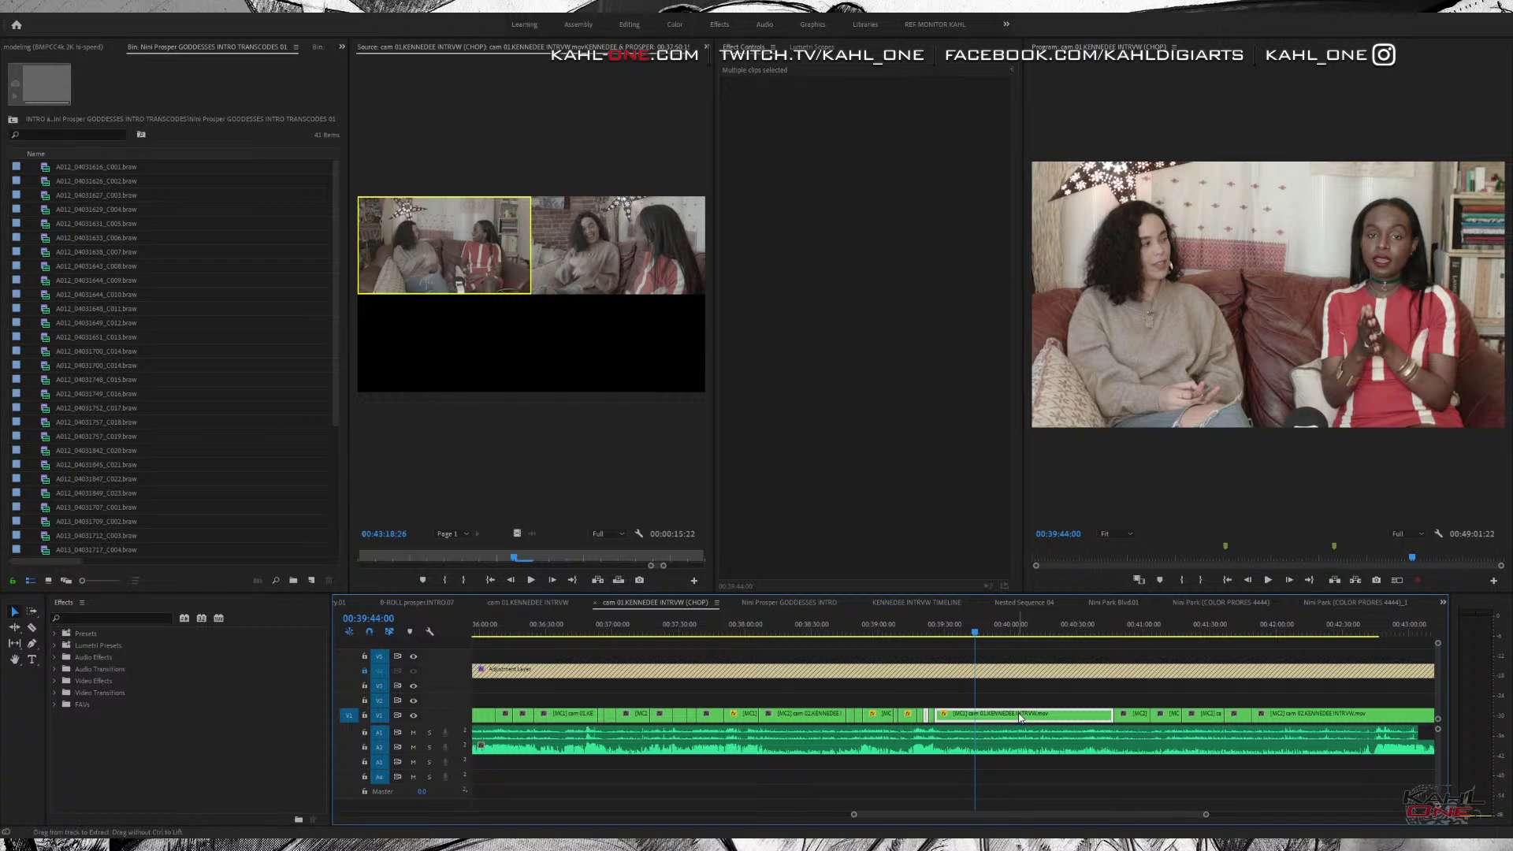
drag(977, 634, 928, 644)
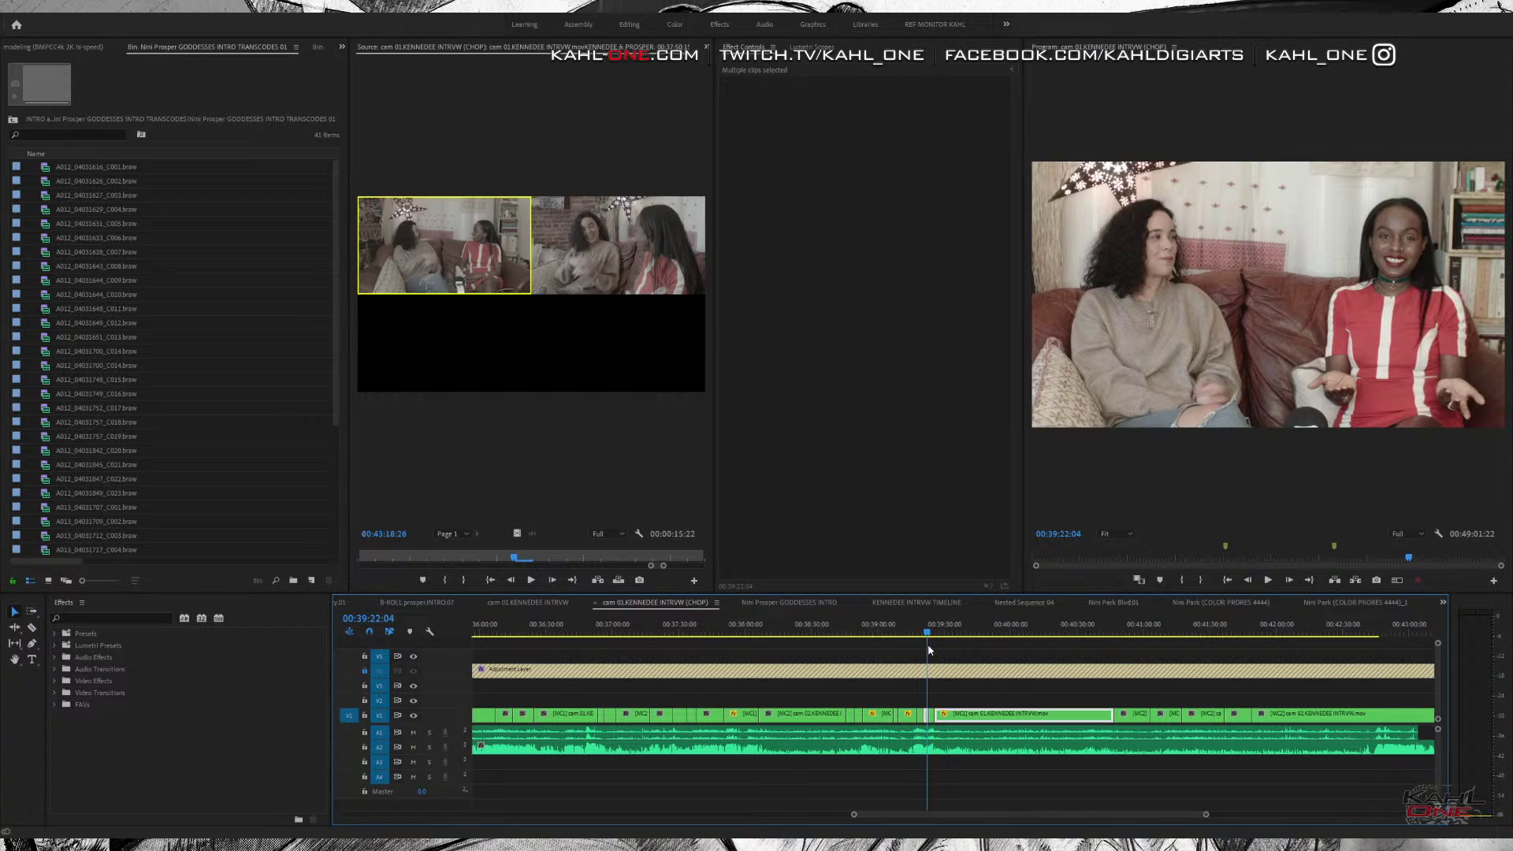
click(961, 669)
key(ctrl+a)
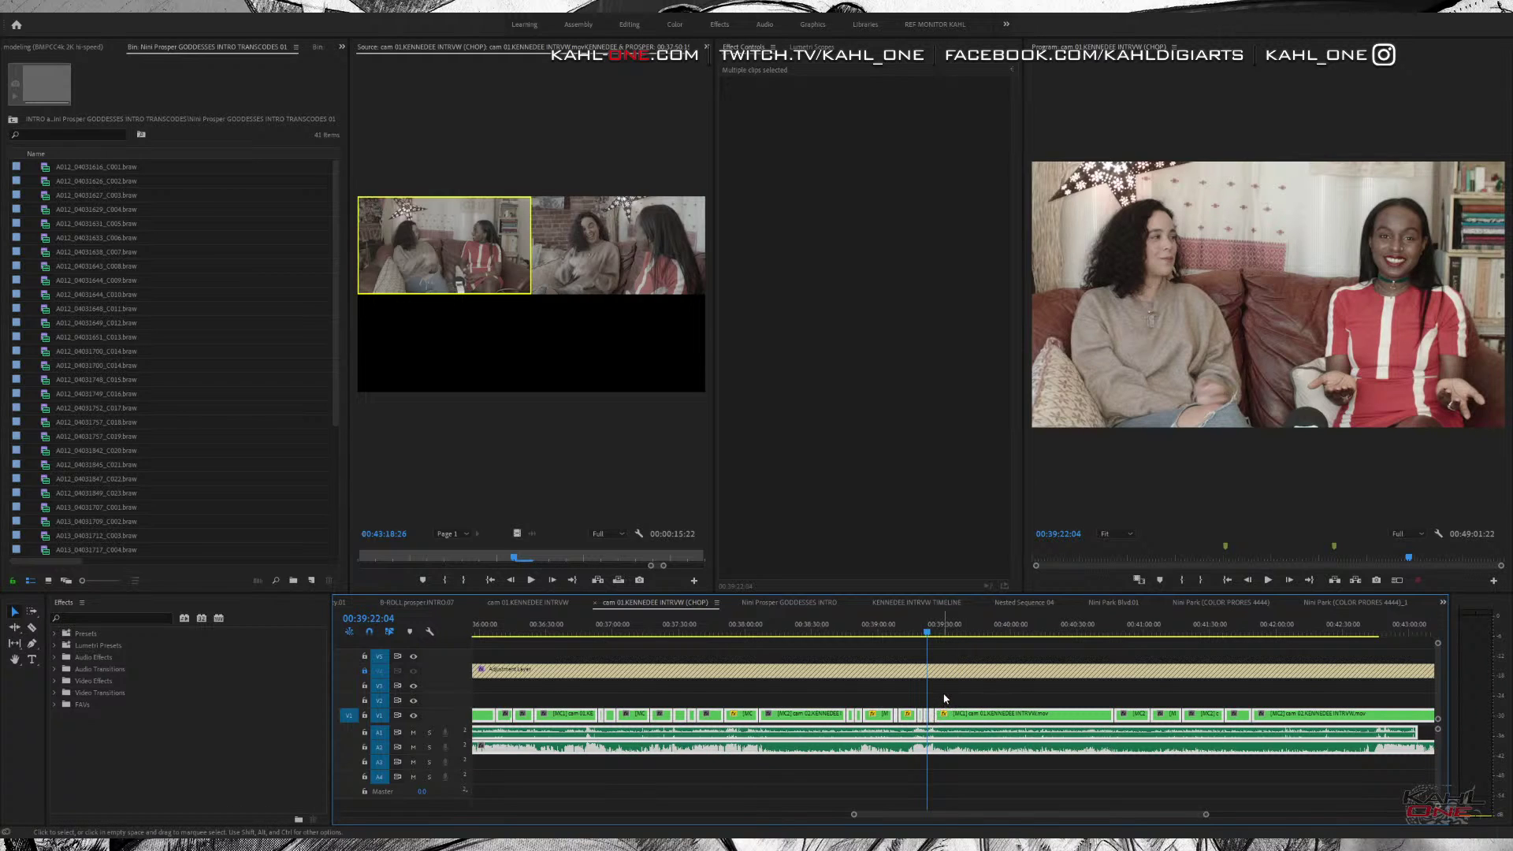
click(944, 698)
click(928, 716)
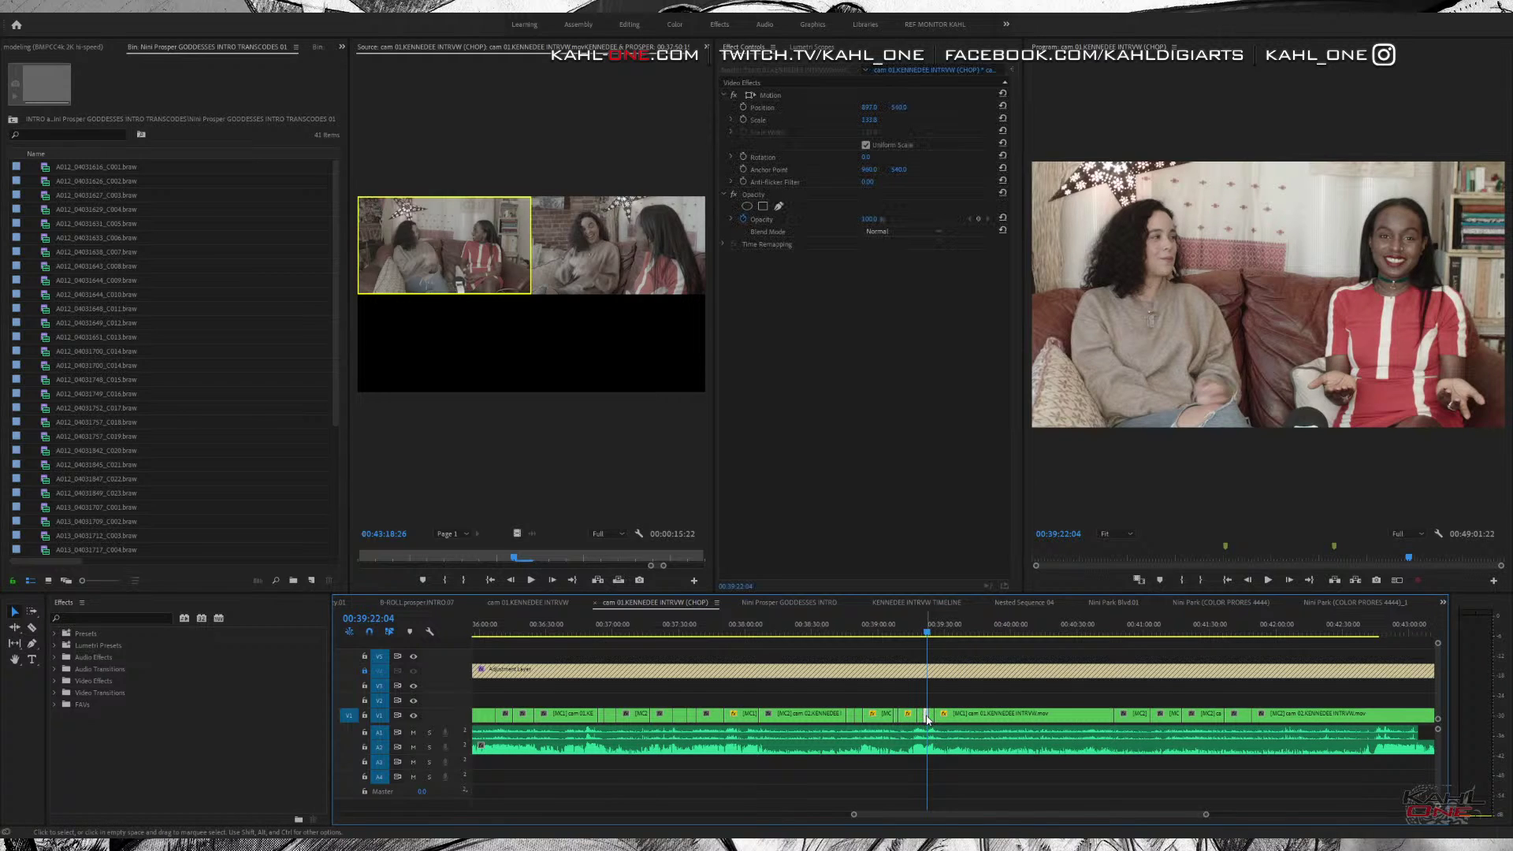
Paste the recentred Motion settings onto the wide-shot clip at about 00:41:13 and save the project.
drag(919, 642, 1104, 675)
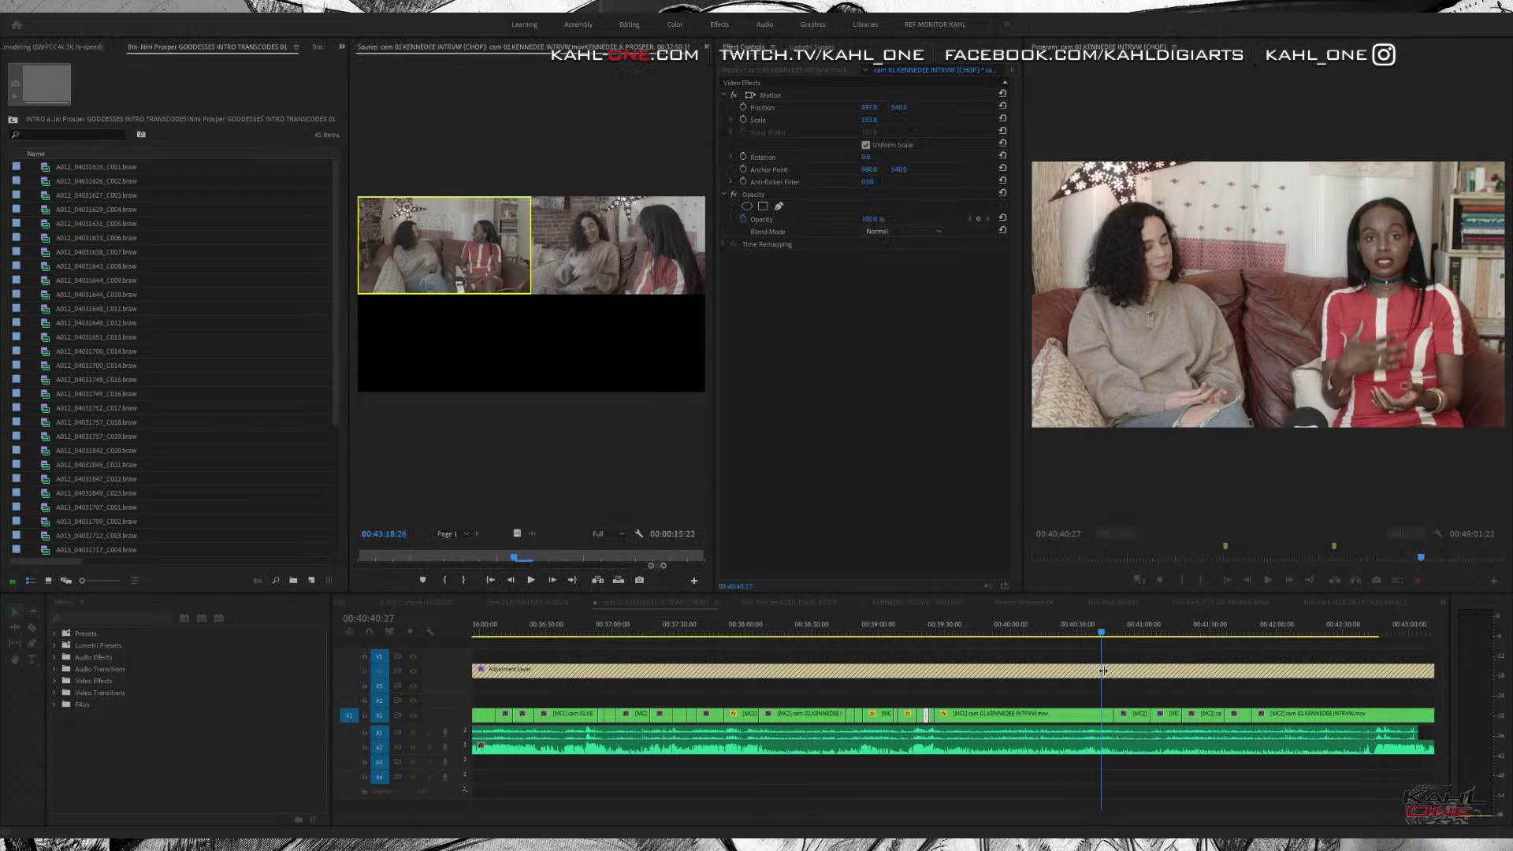
key(space)
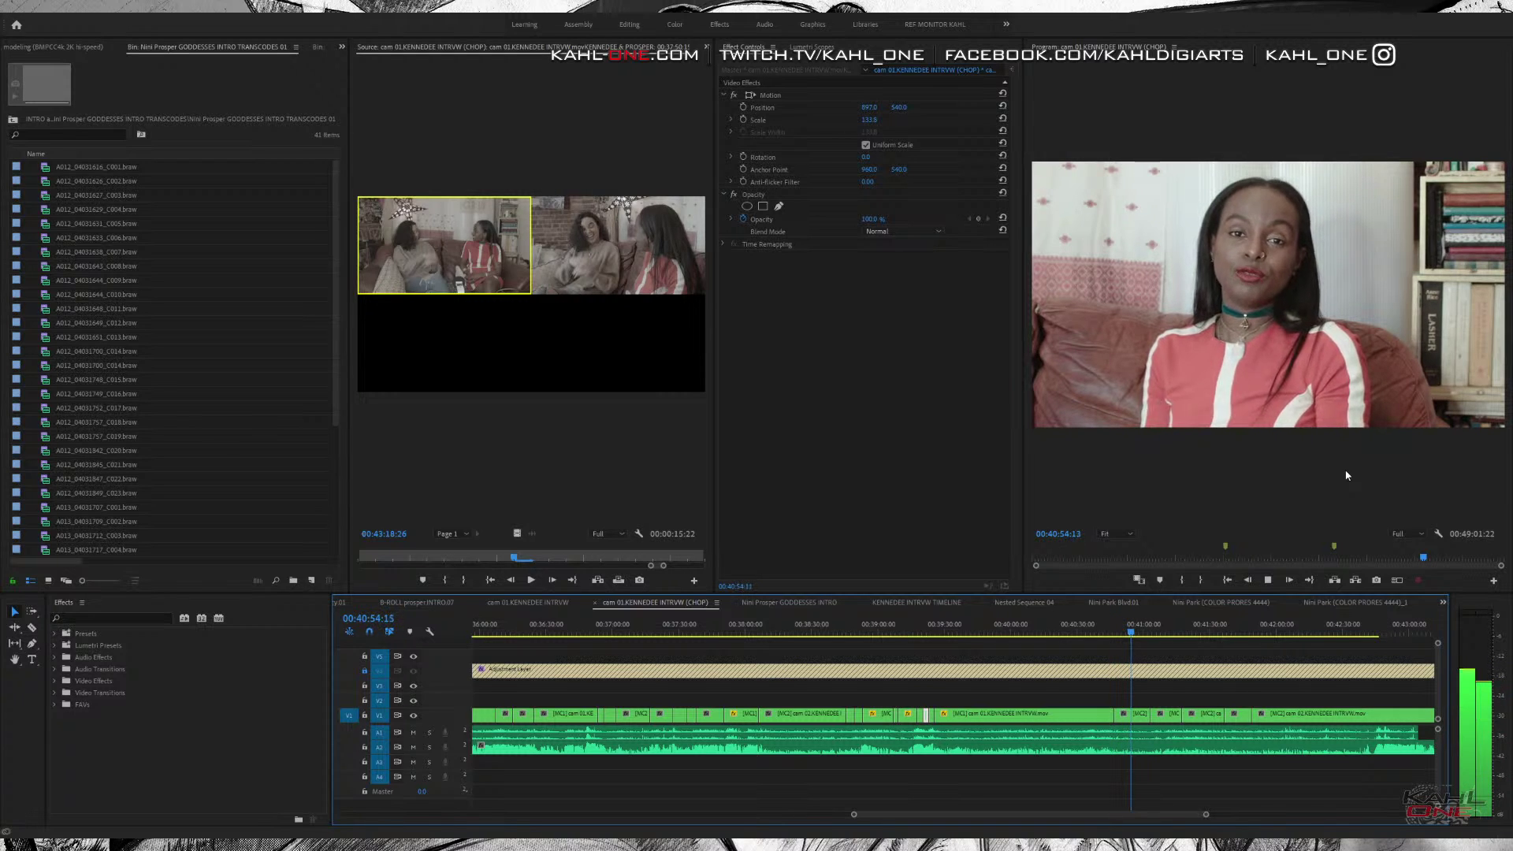
key(minus)
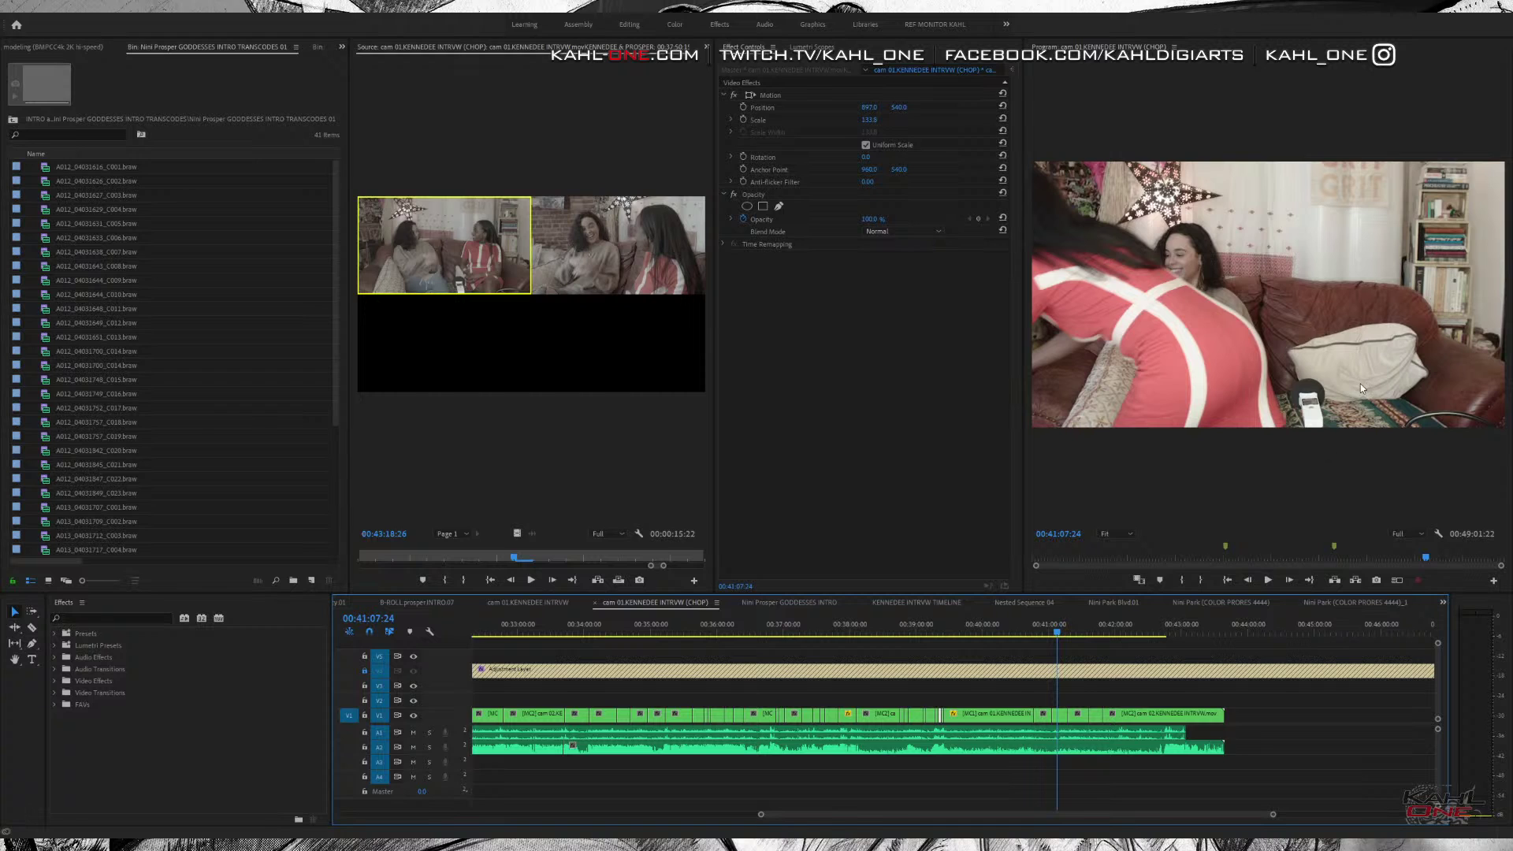
mouse_move(1063, 636)
mouse_down()
mouse_move(1098, 636)
mouse_move(1069, 641)
mouse_up()
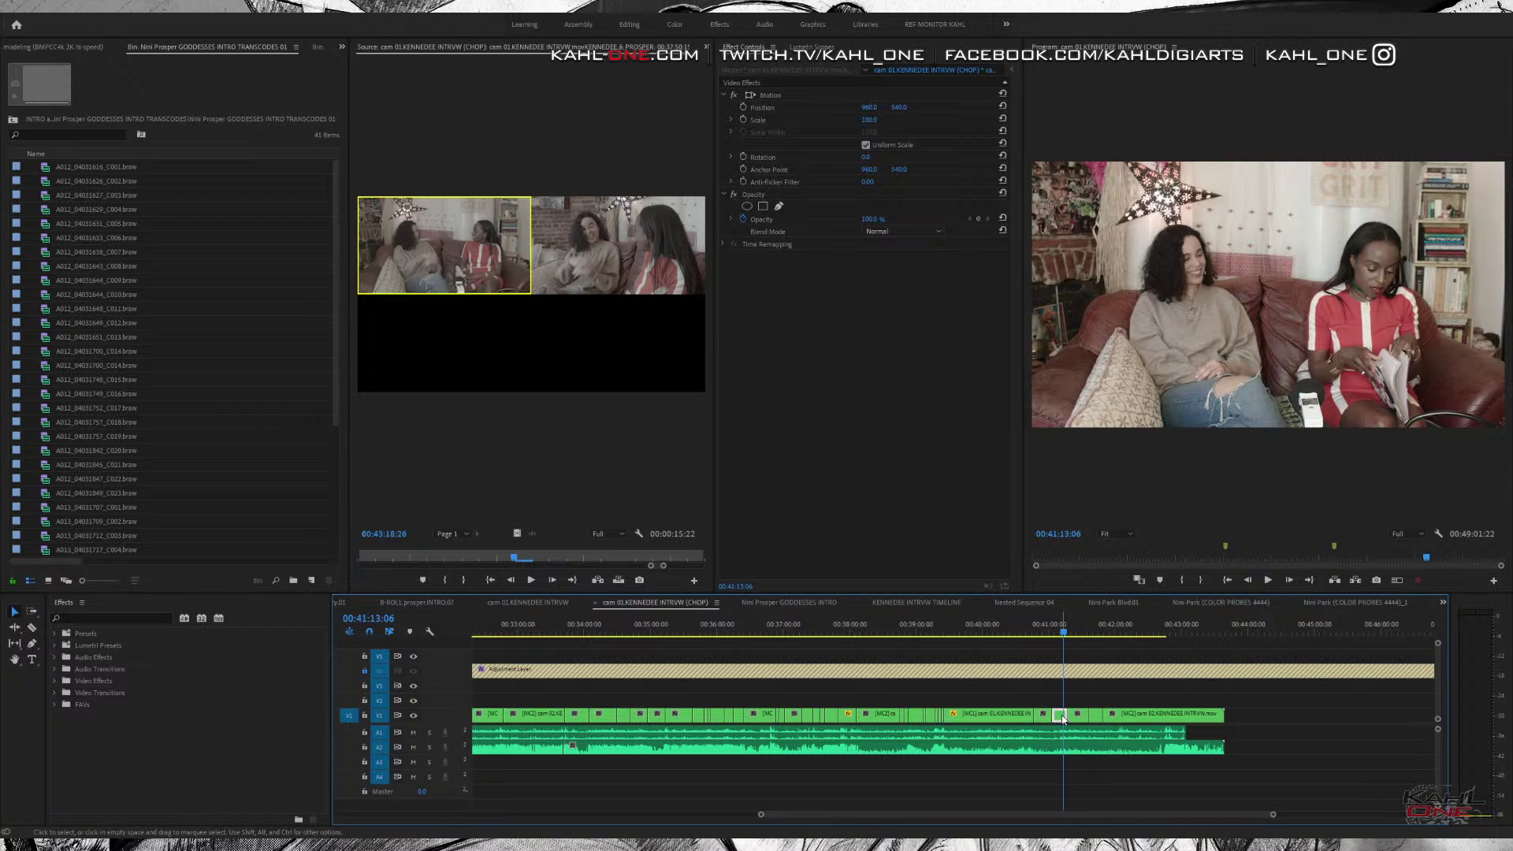
key(ctrl+z)
drag(1063, 637, 1051, 640)
key(ctrl+s)
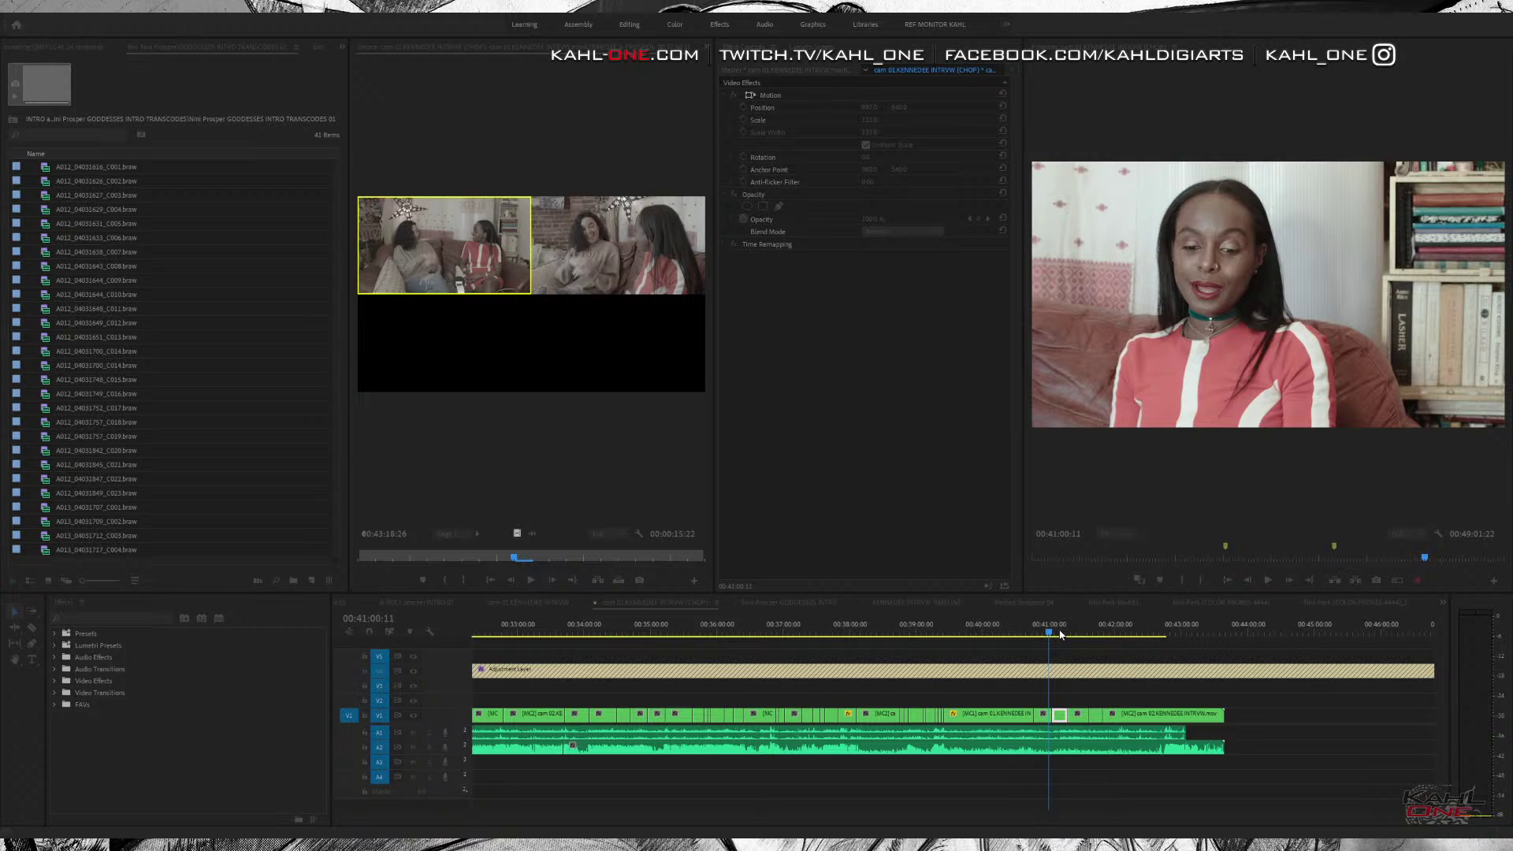
Set starting Position and Scale keyframes at 00:41:05:24 on the wide-shot clip in which the woman in red stands up.
key(space)
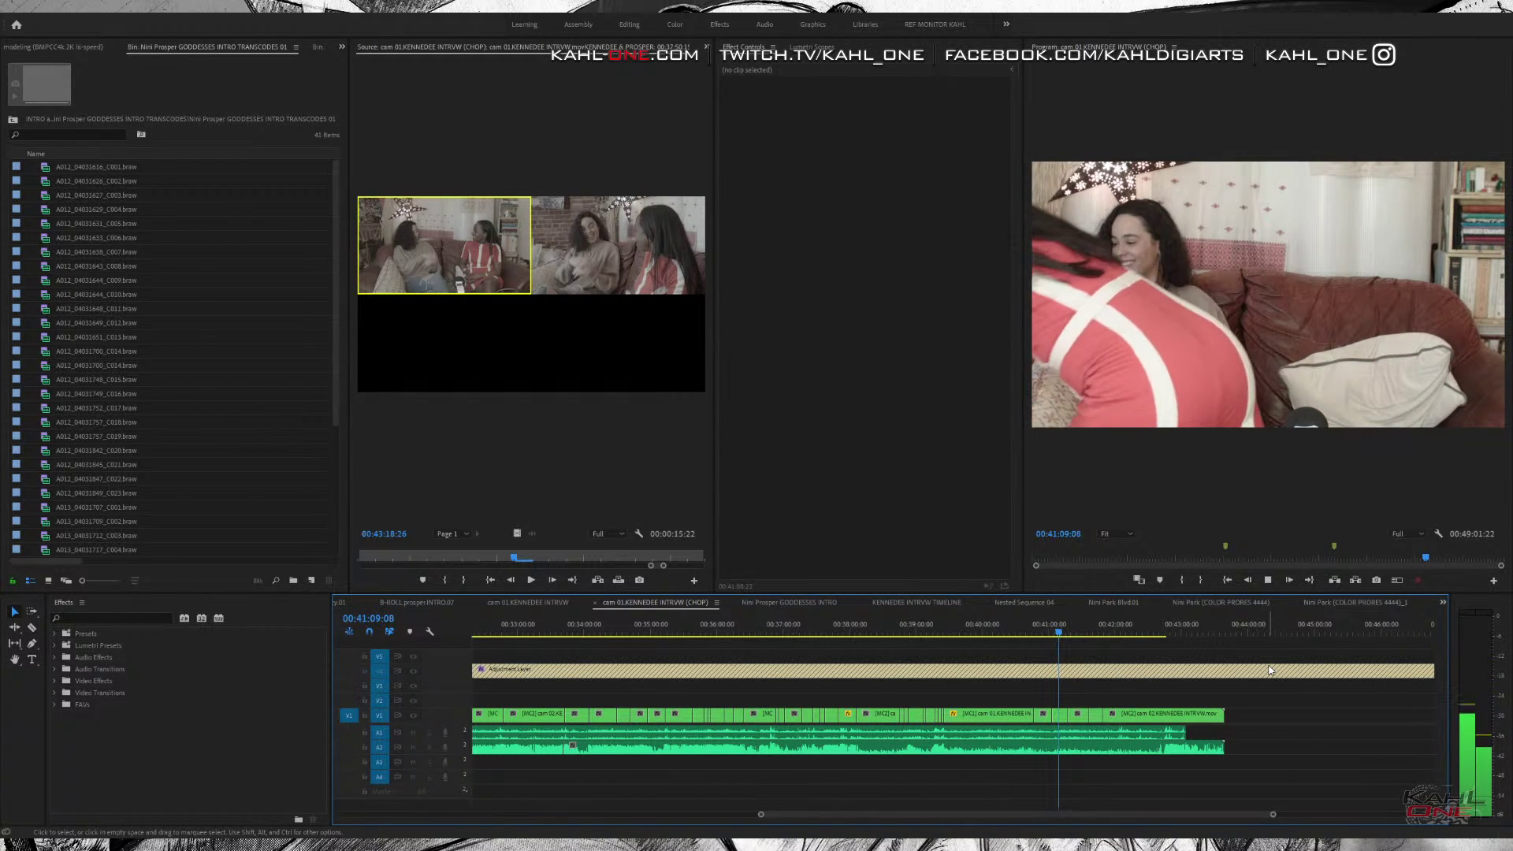
key(space)
key(=)
key(=)
key(=)
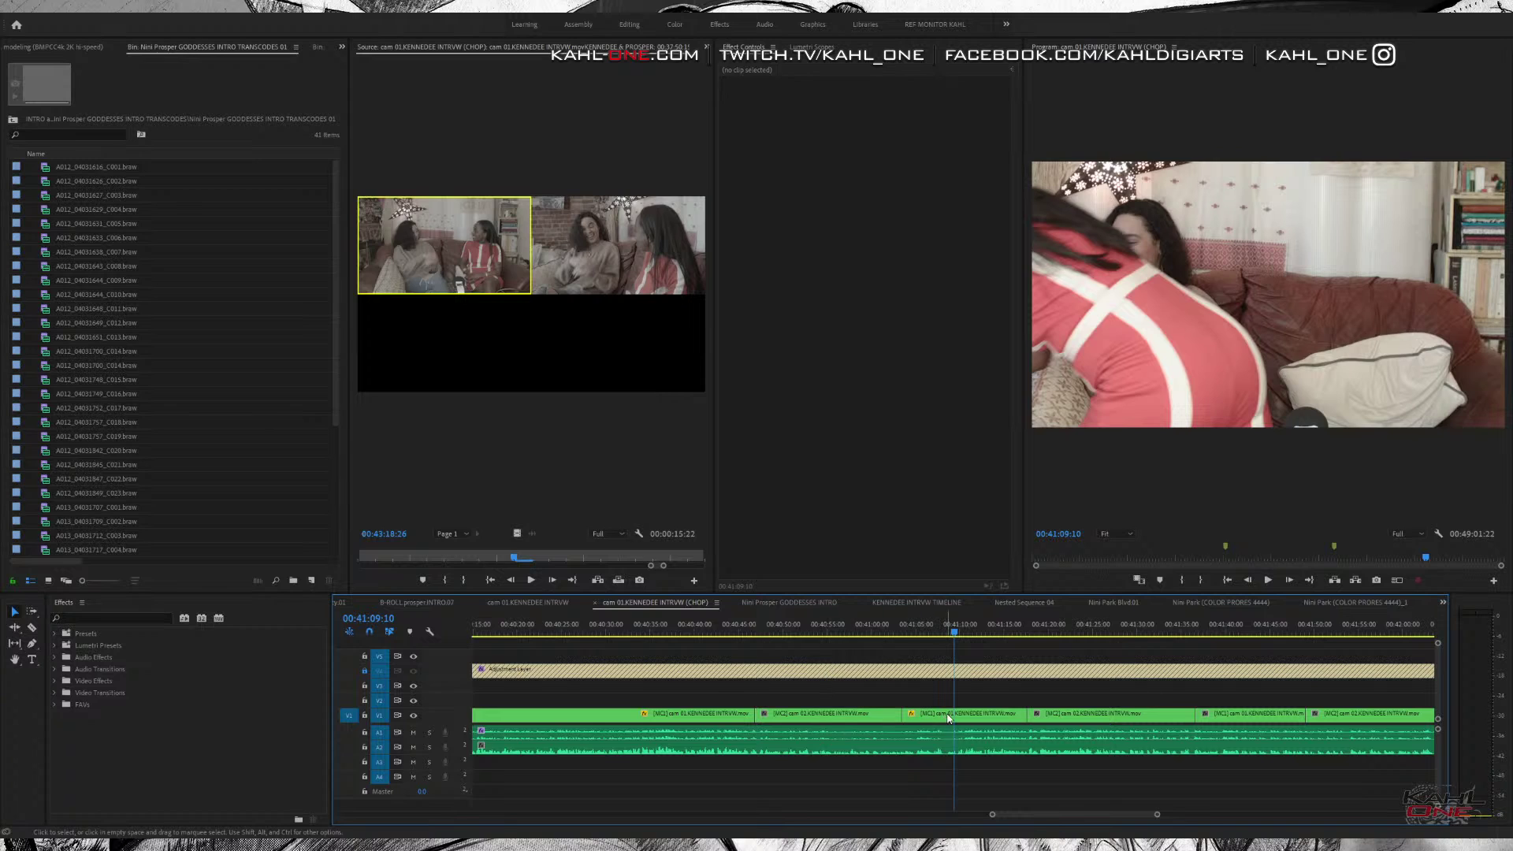
click(960, 717)
drag(954, 631, 923, 643)
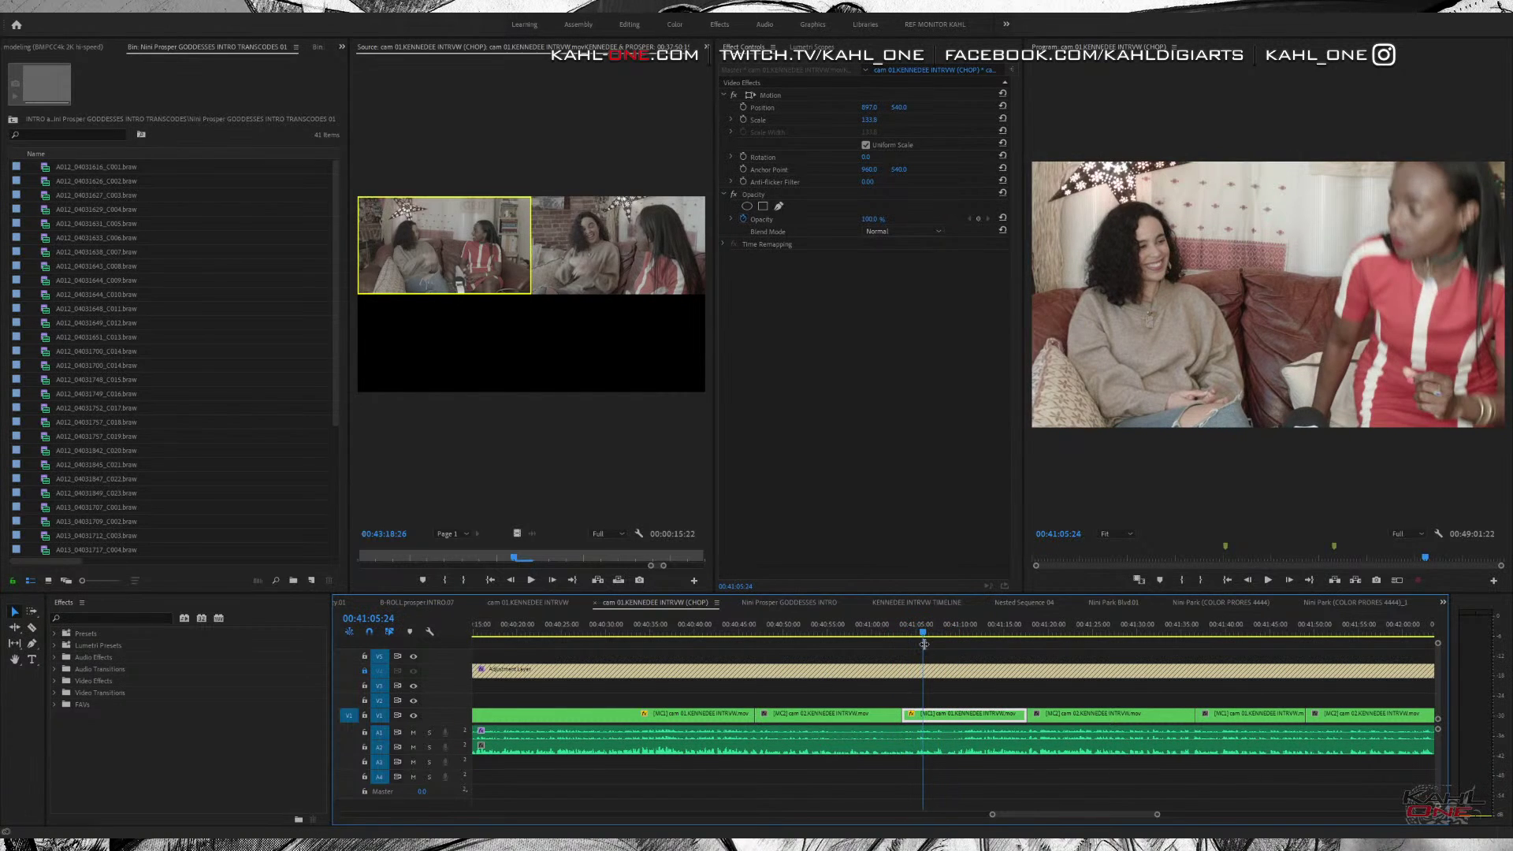
click(1012, 72)
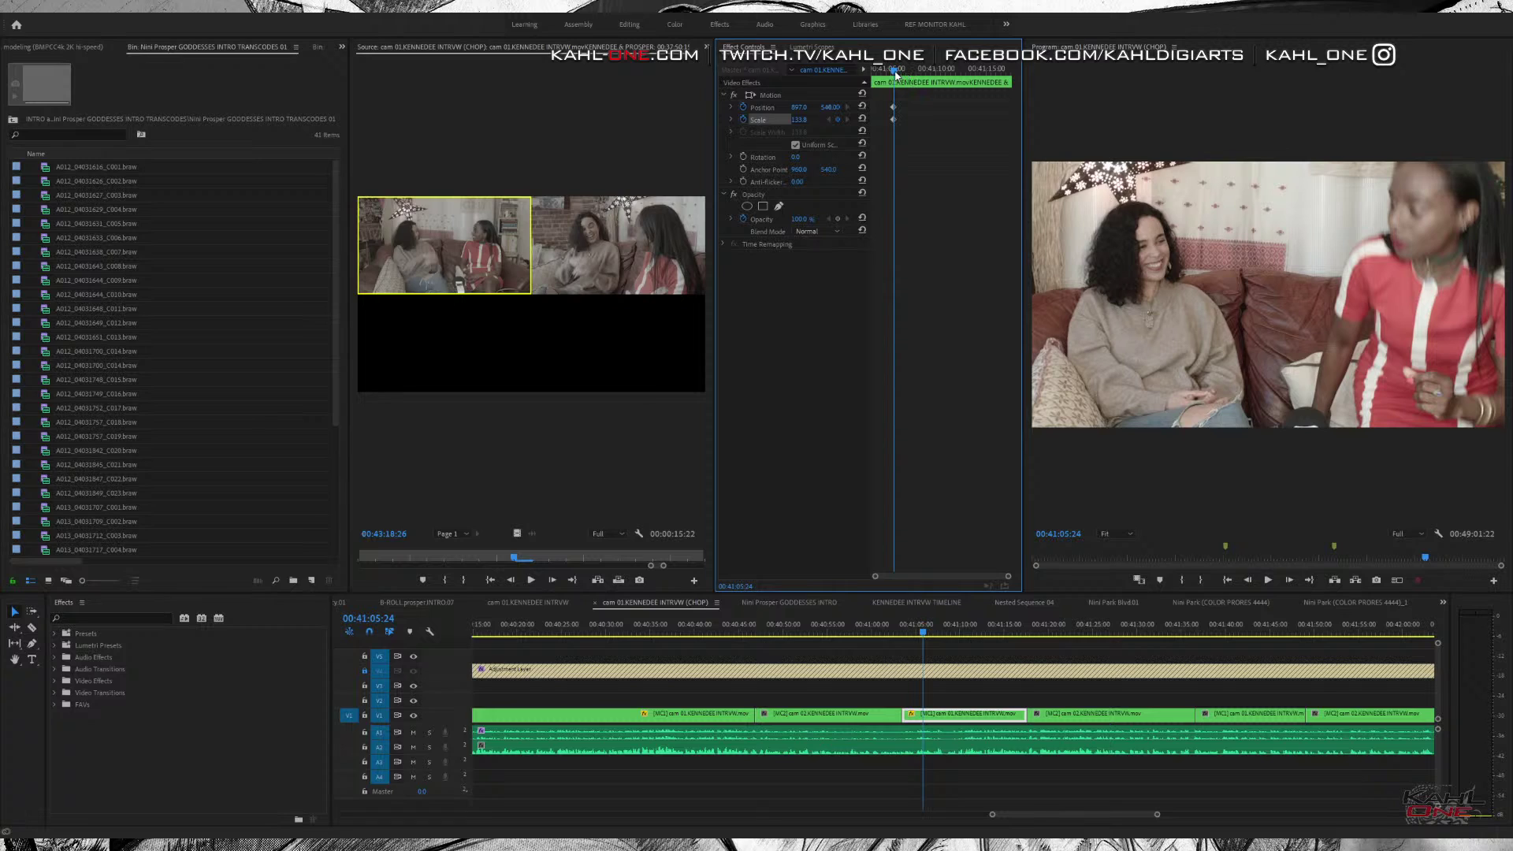
Keyframe a pull-back at 00:41:06:10 by resetting Scale to 100 and Position to 960, 540.
drag(896, 73, 902, 75)
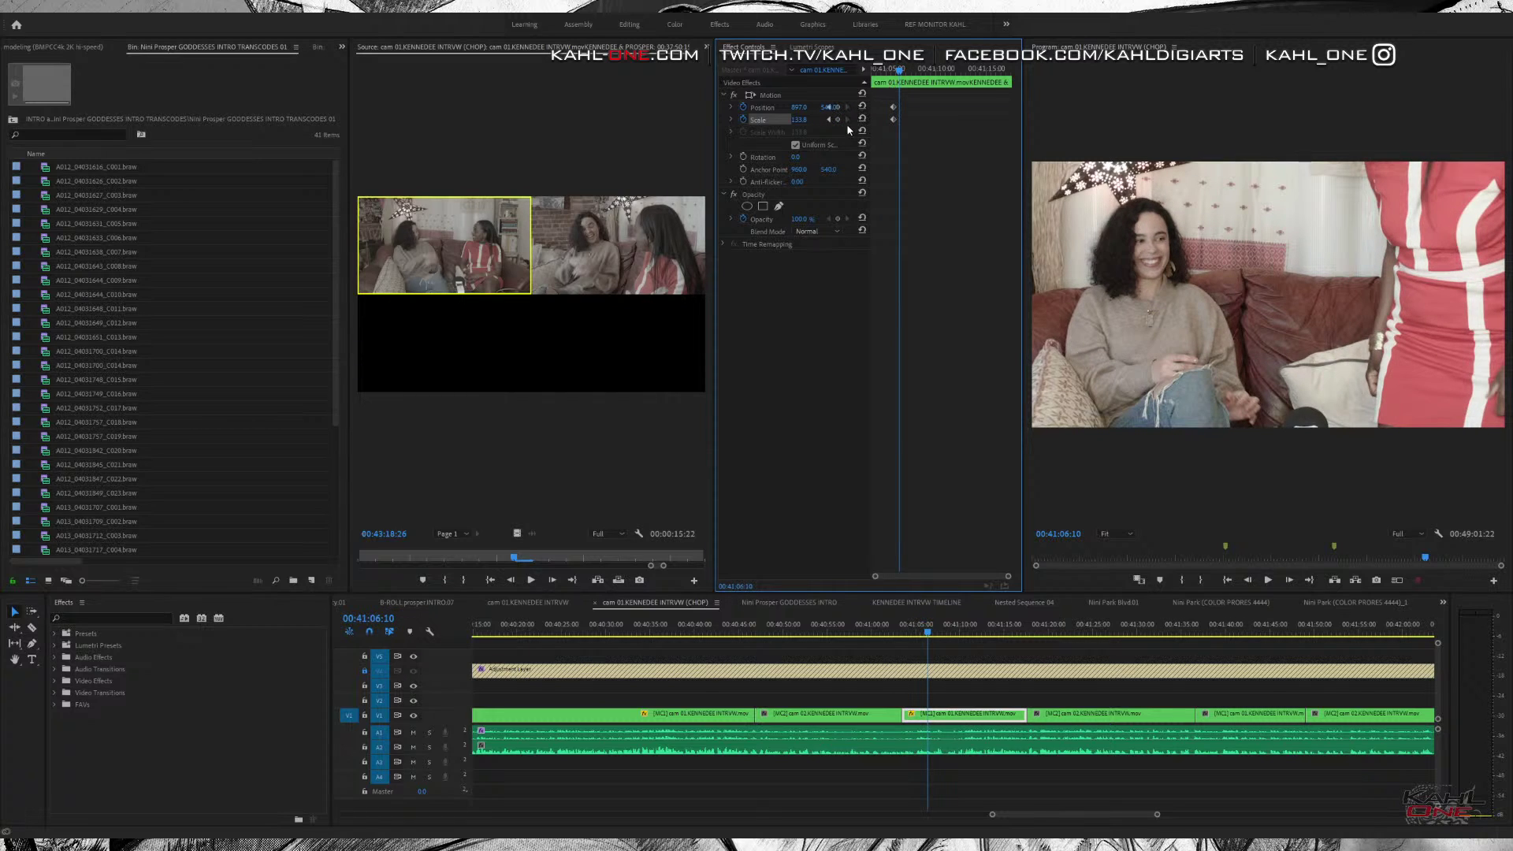
click(863, 119)
click(862, 107)
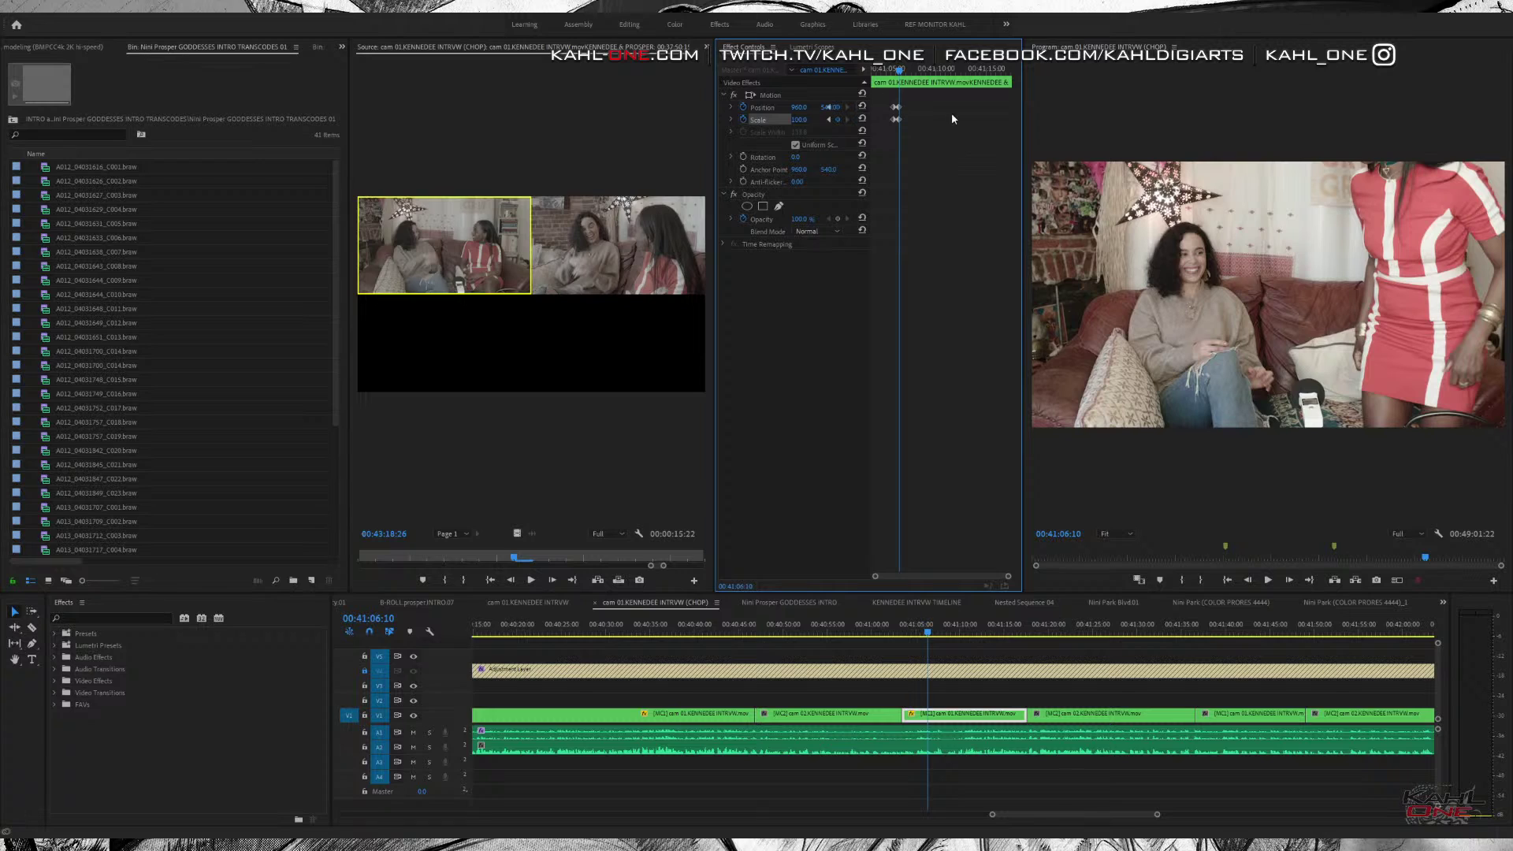
Play the keyframed pull-back from about 00:41:02 to 00:41:15 to check its timing and framing.
scroll(958, 150, up, 5)
drag(939, 79, 862, 77)
key(space)
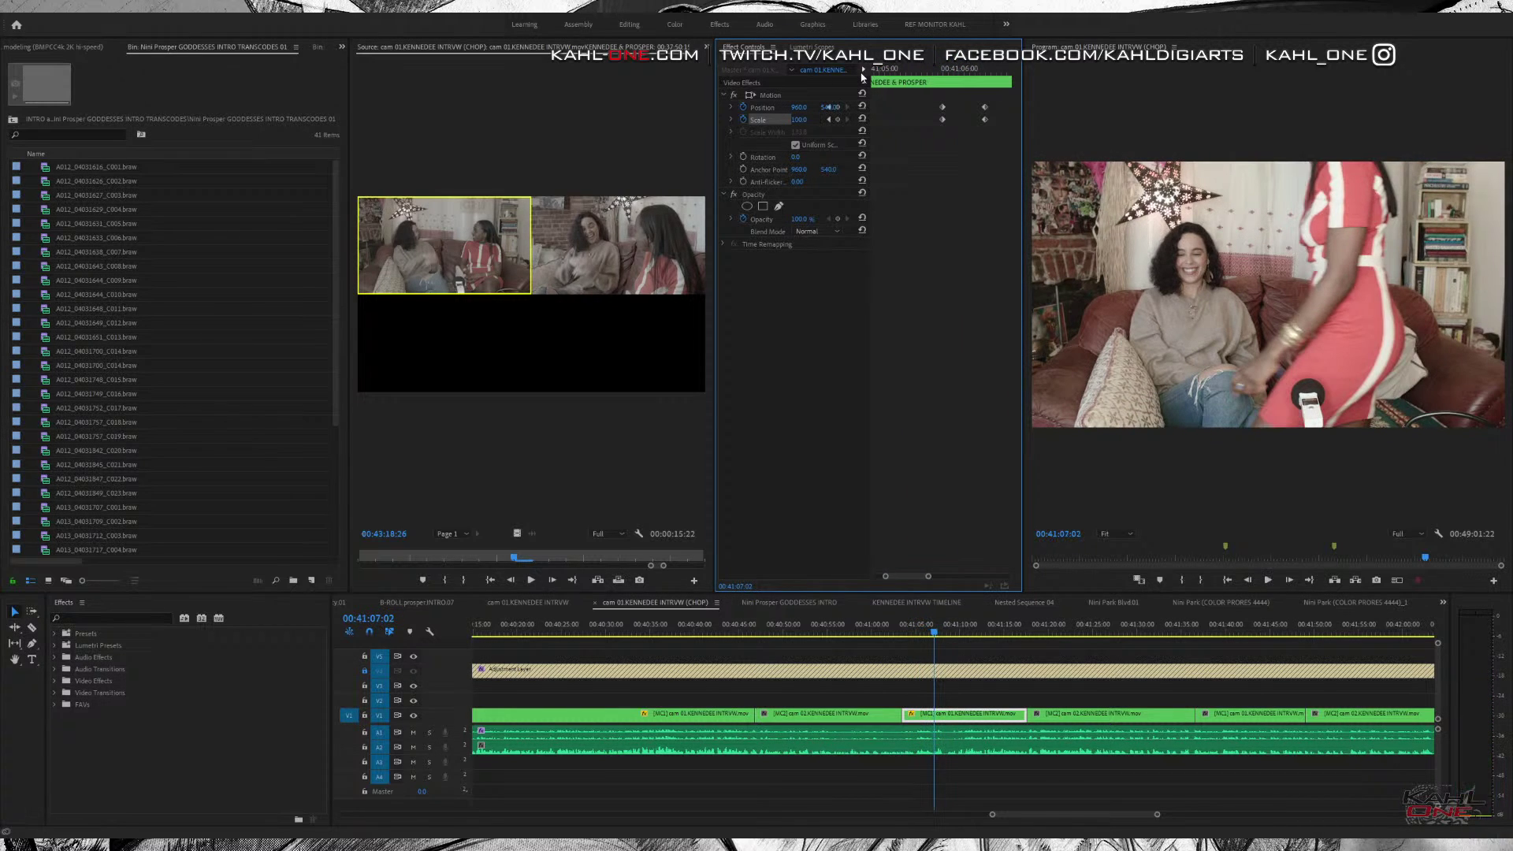
key(j)
key(j)
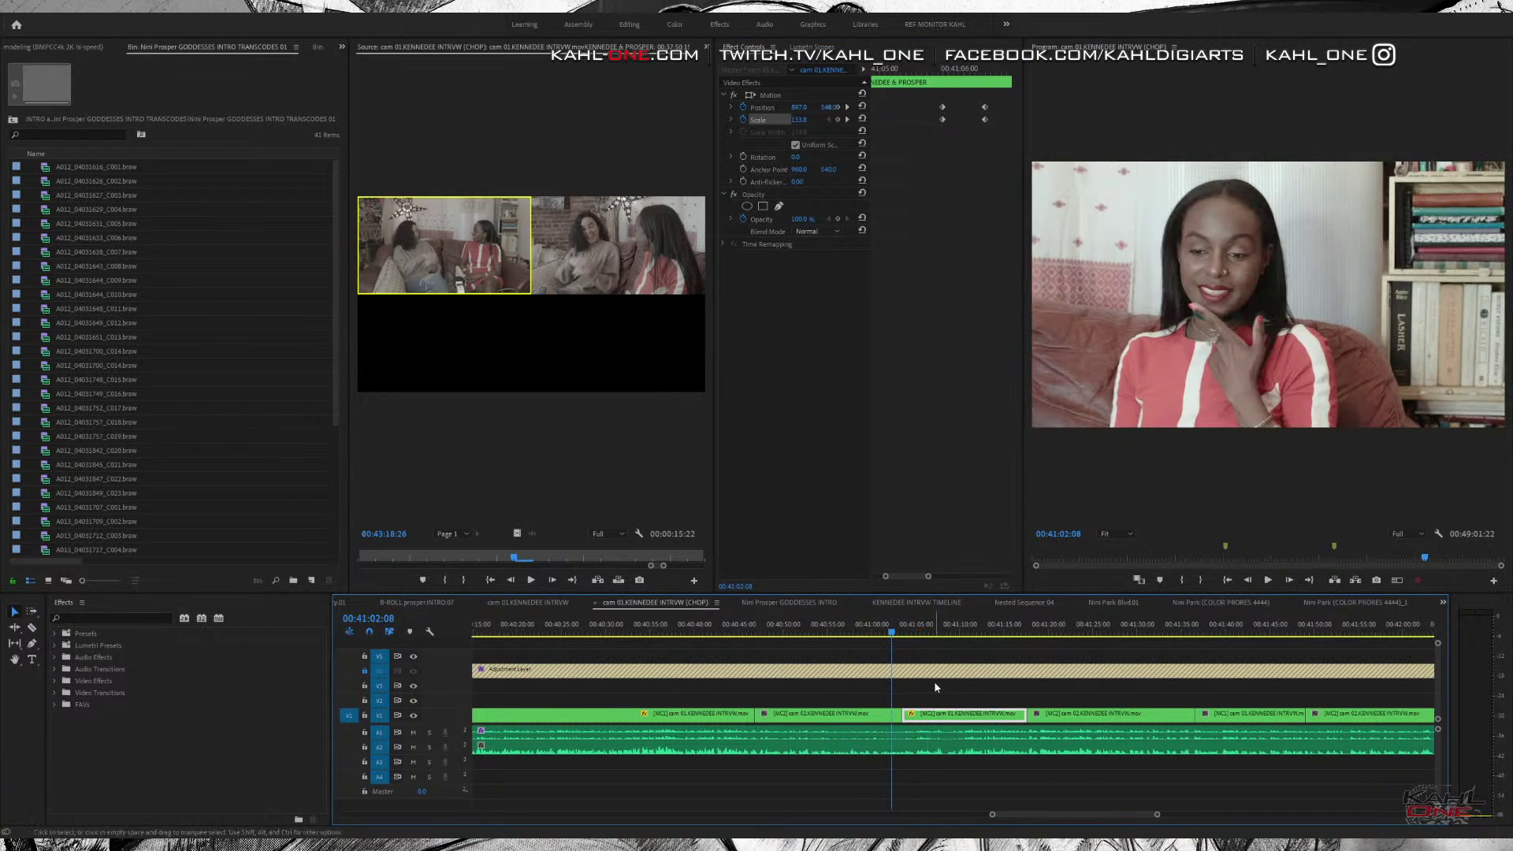
click(946, 695)
key(l)
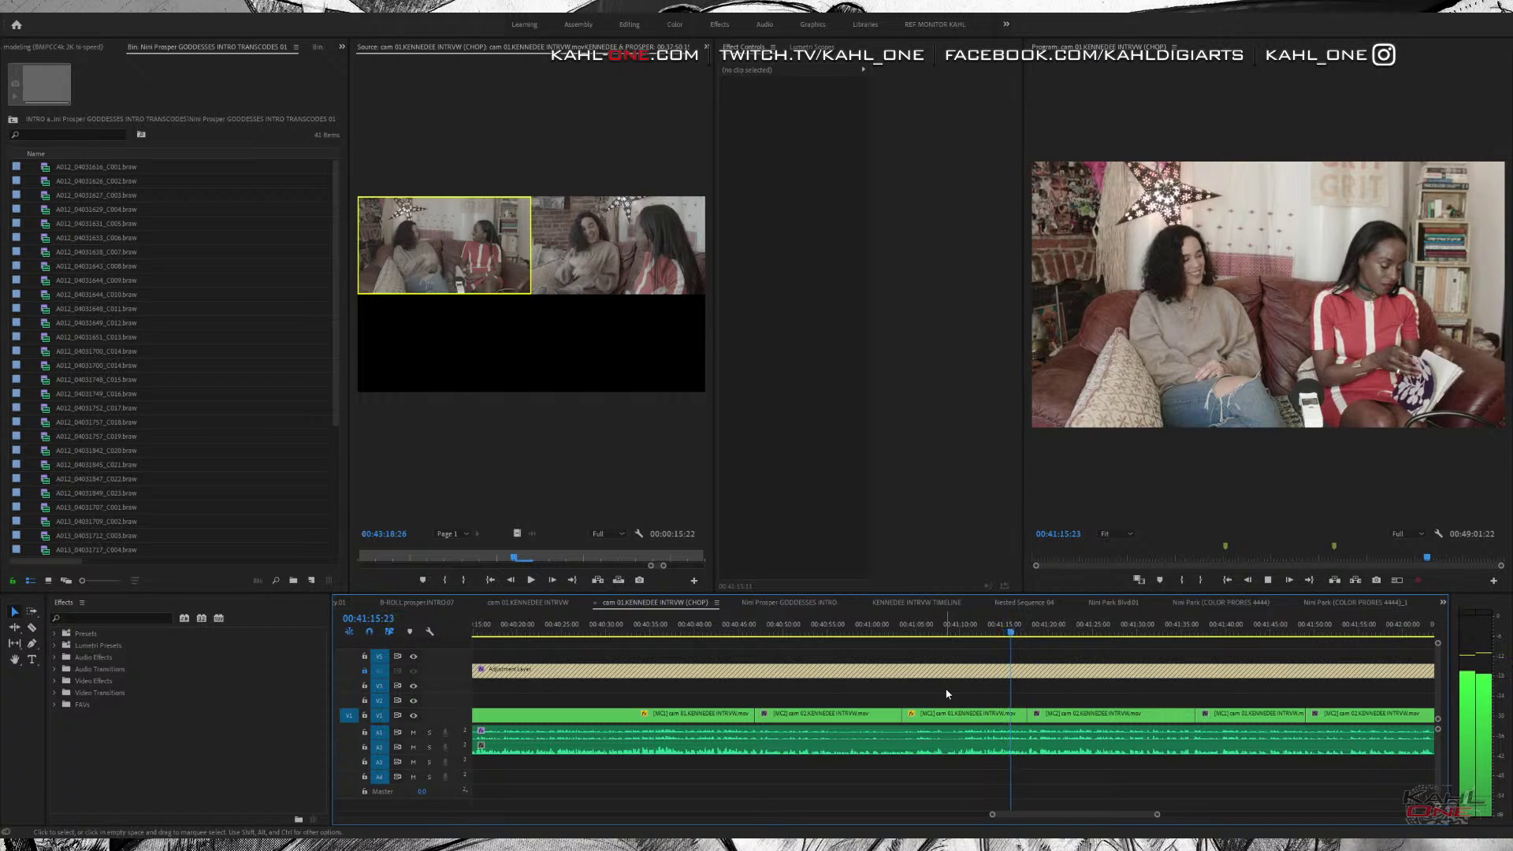
Add Position and Scale keyframes at 00:41:11:14 and place a copy of the first keyframe pair at the clip's end.
mouse_move(1001, 633)
mouse_down()
mouse_move(961, 632)
mouse_move(975, 636)
mouse_up()
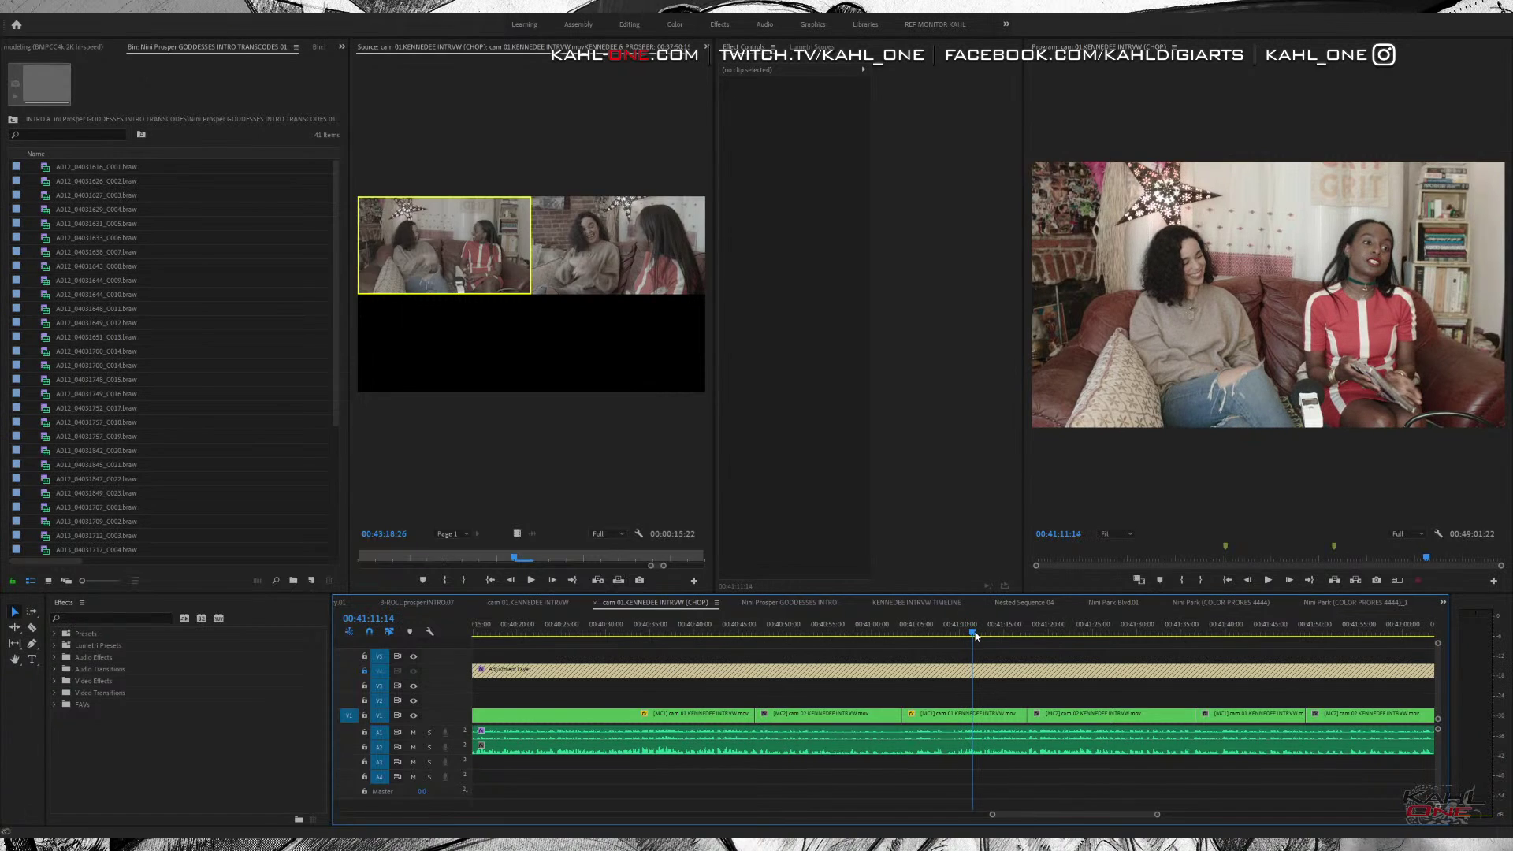
click(983, 721)
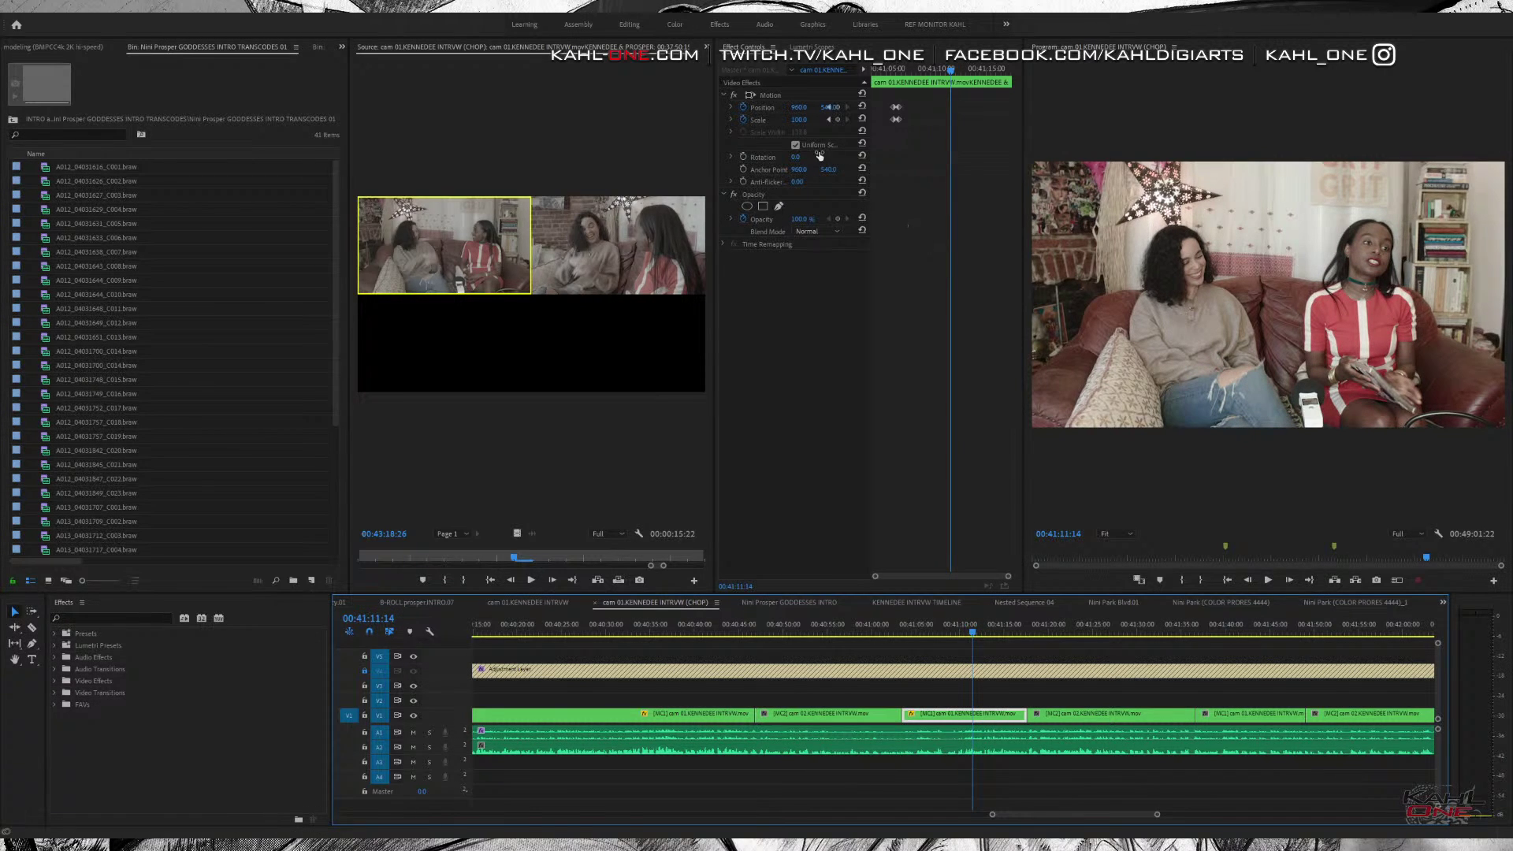
click(910, 119)
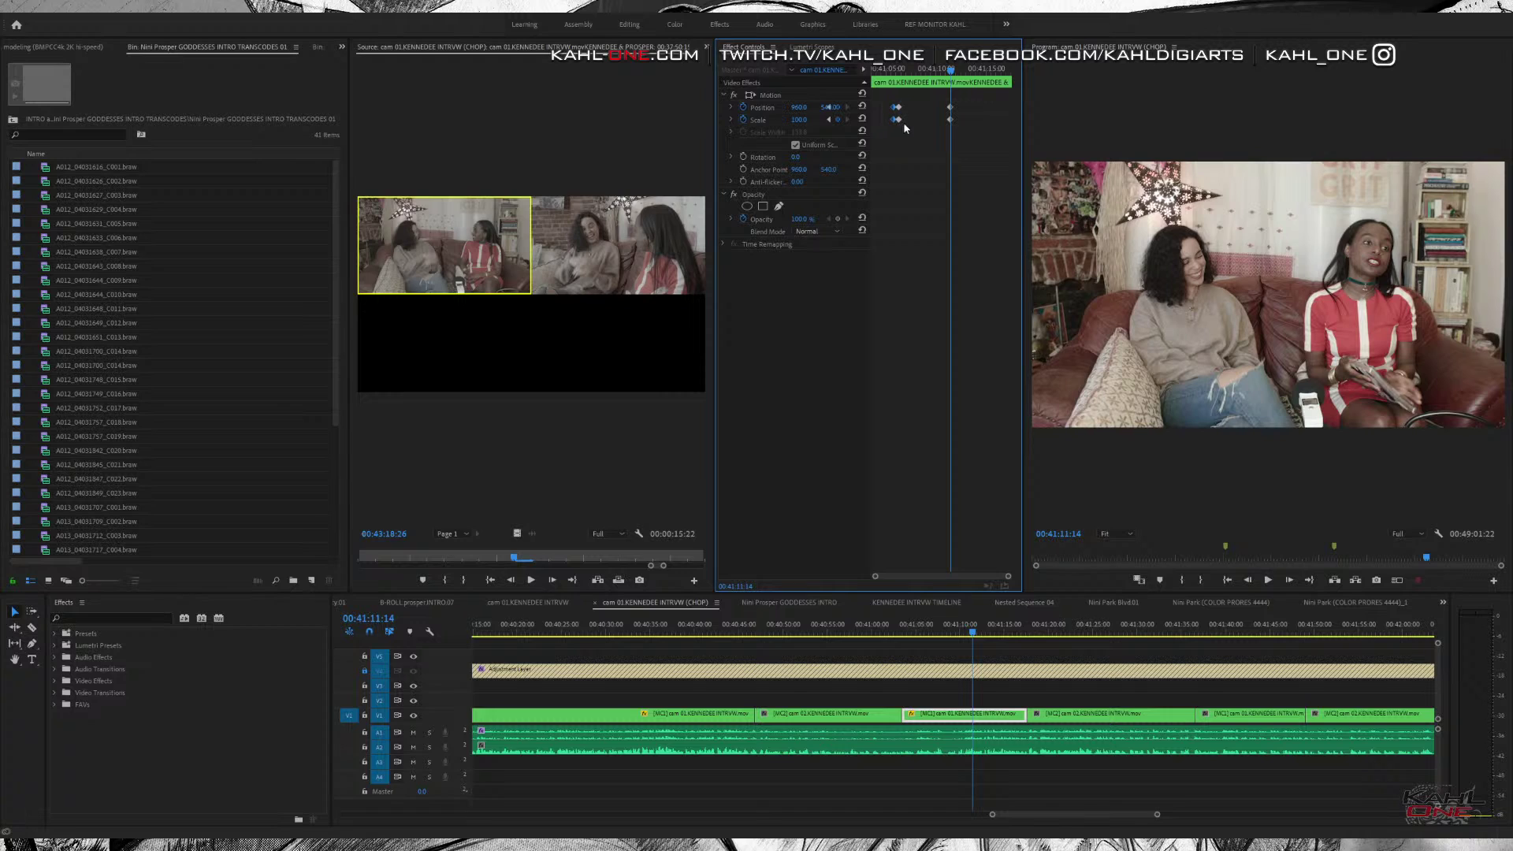
drag(952, 72, 997, 85)
key(ctrl+v)
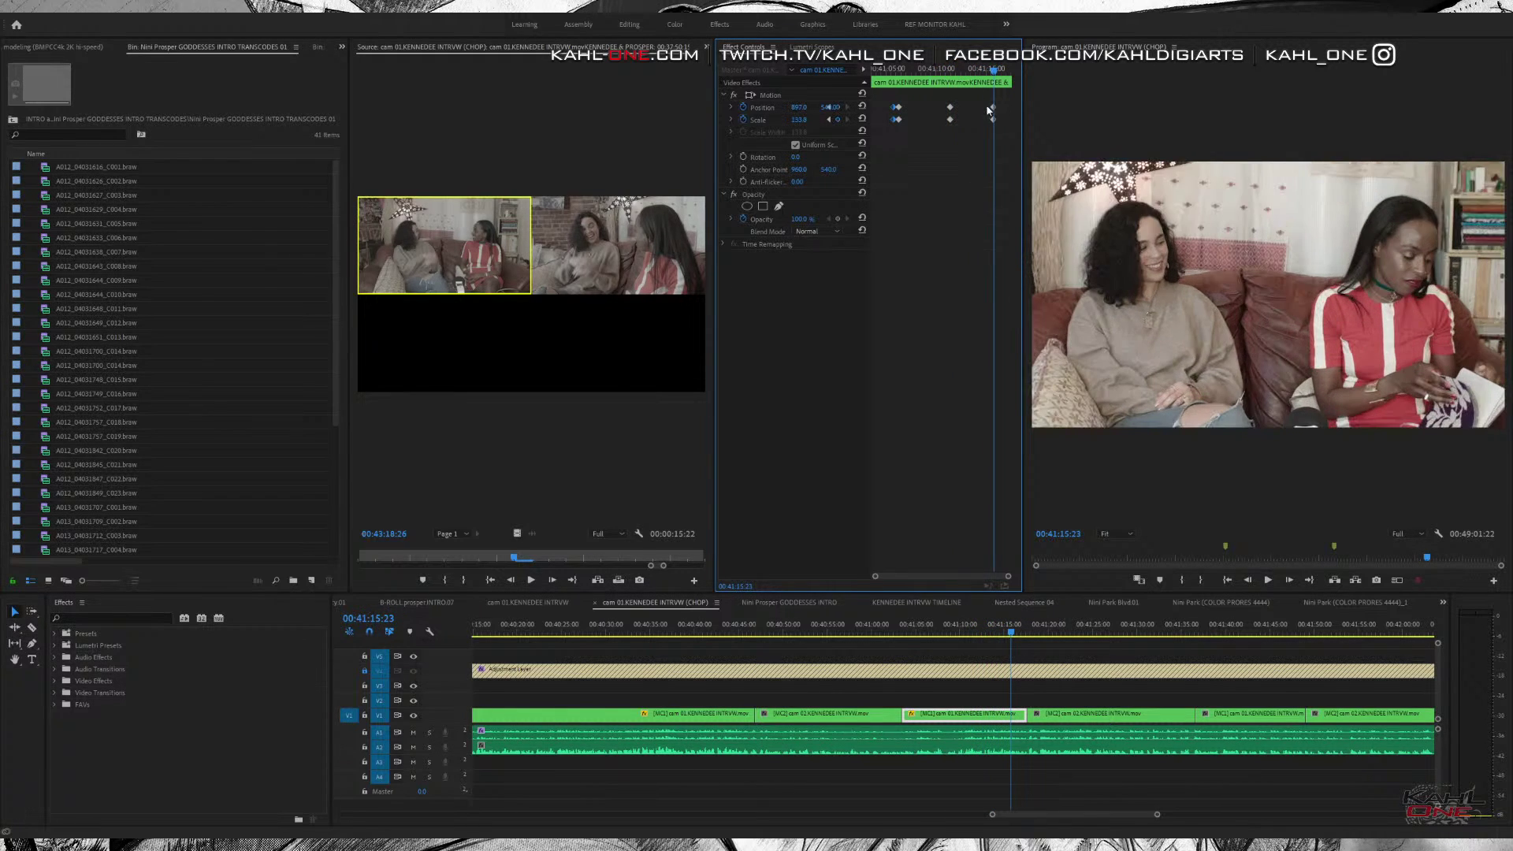
drag(996, 122, 1012, 122)
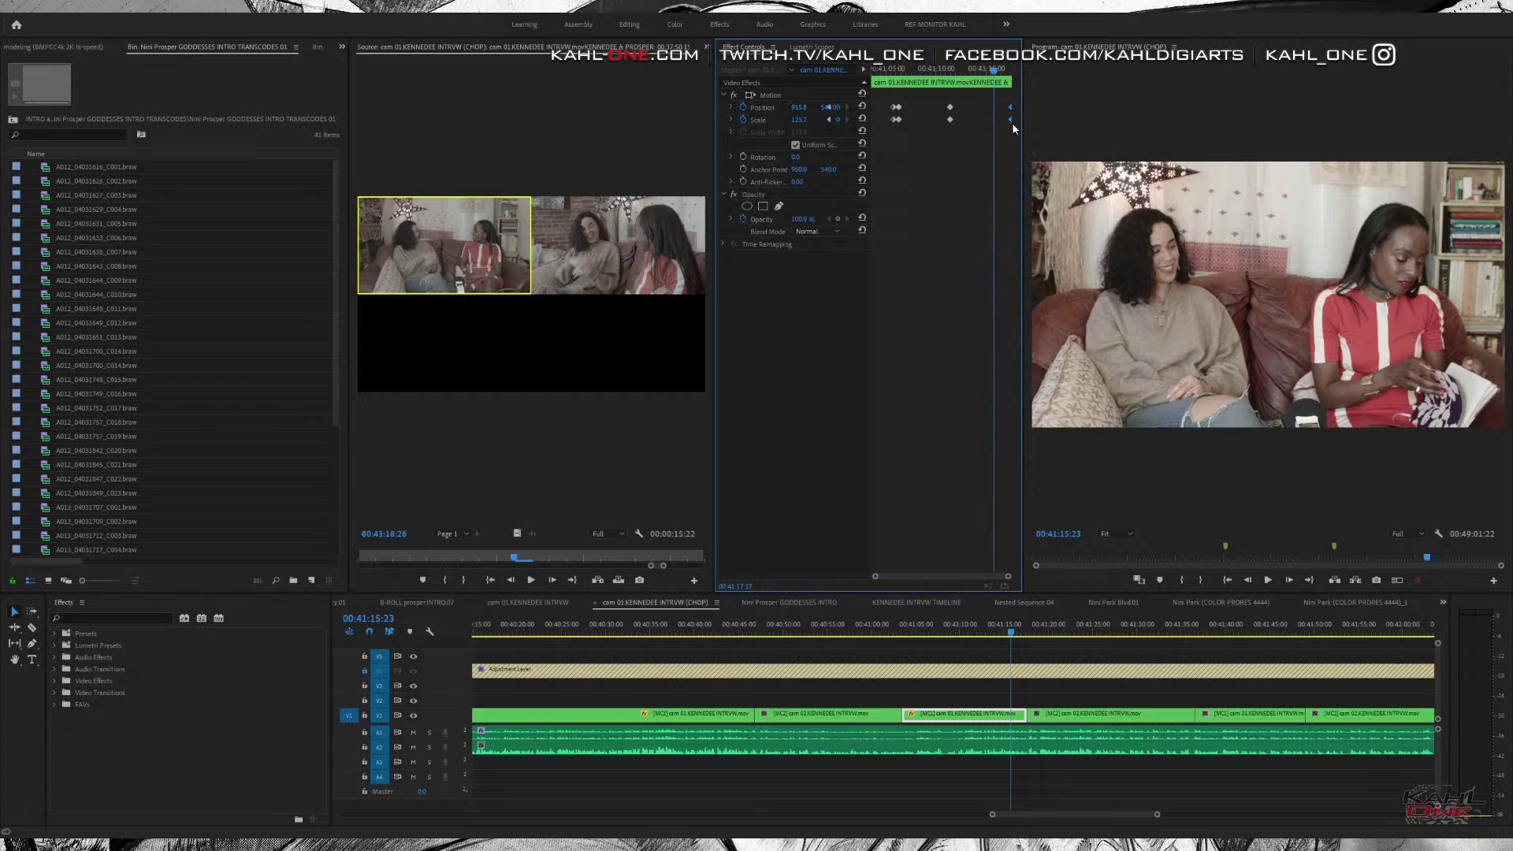
Save the project, play the interview from 00:41:03:15 to about 00:42:41, and return to about 00:42:23.
drag(884, 69, 872, 104)
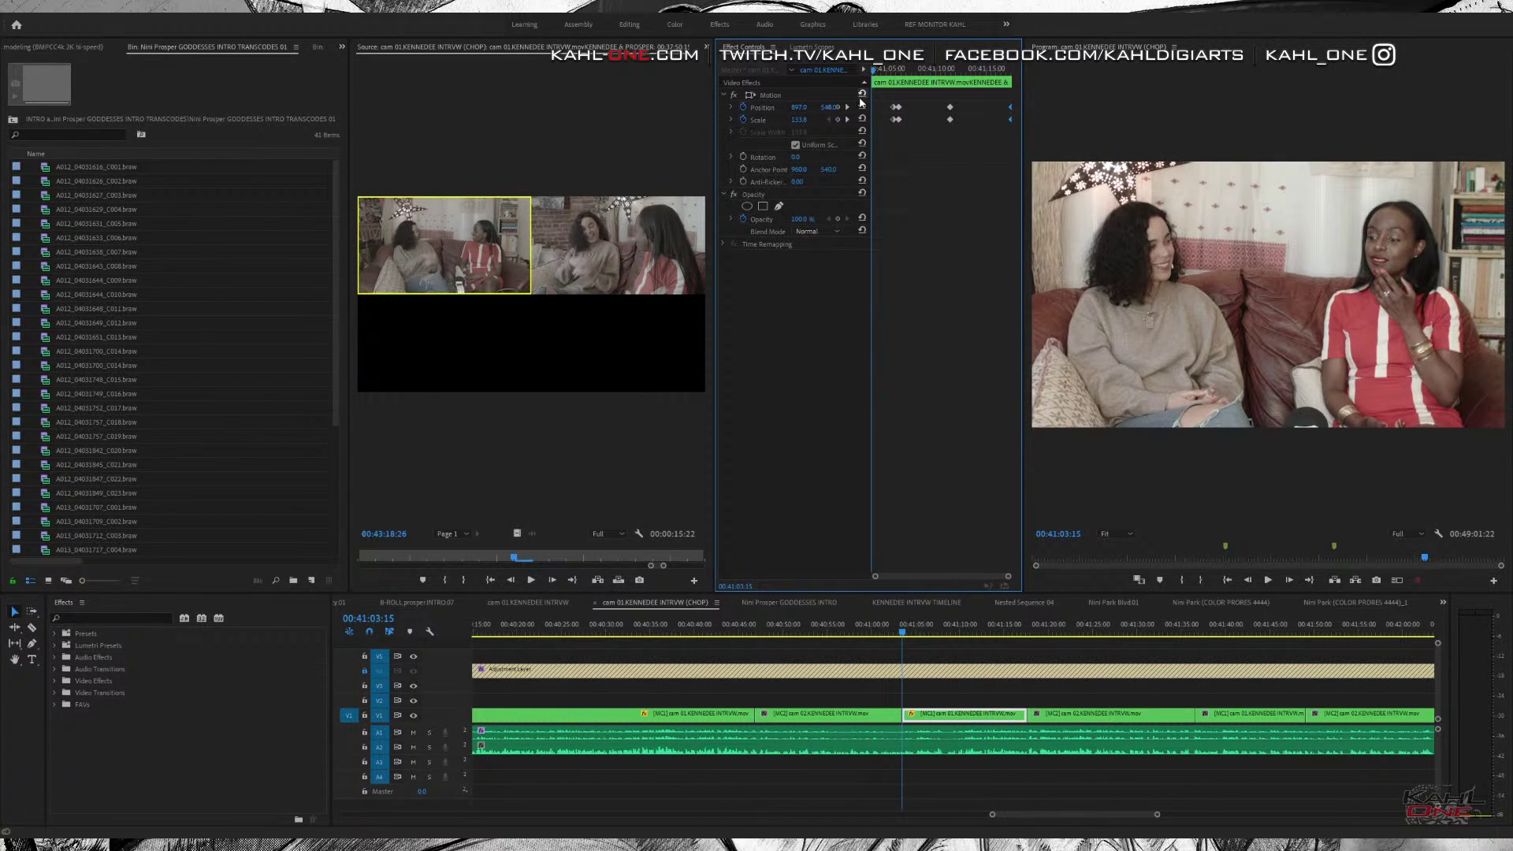
key(ctrl+s)
key(space)
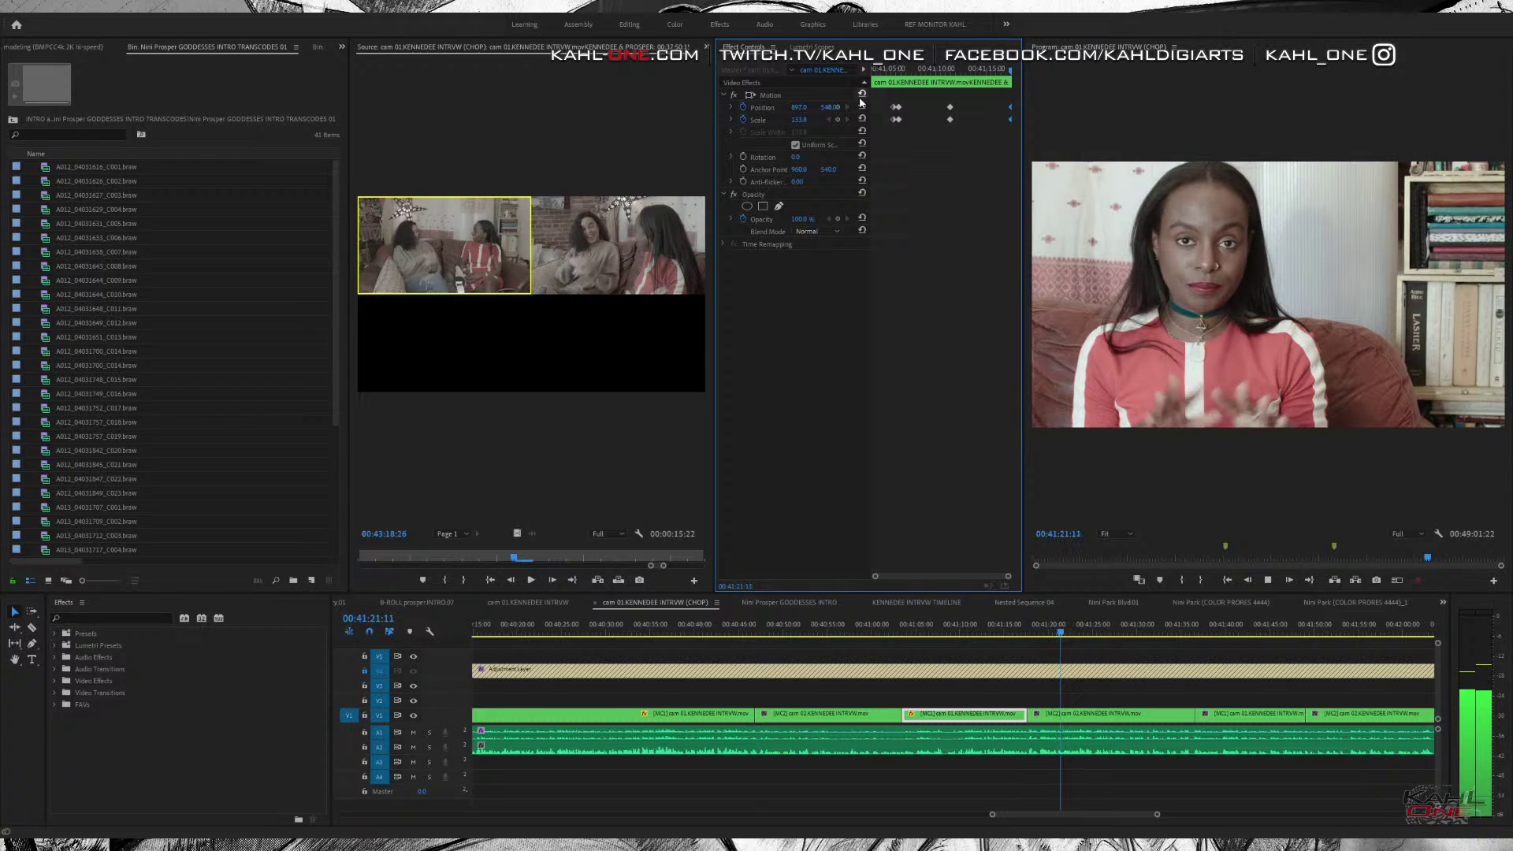
click(1226, 687)
key(minus)
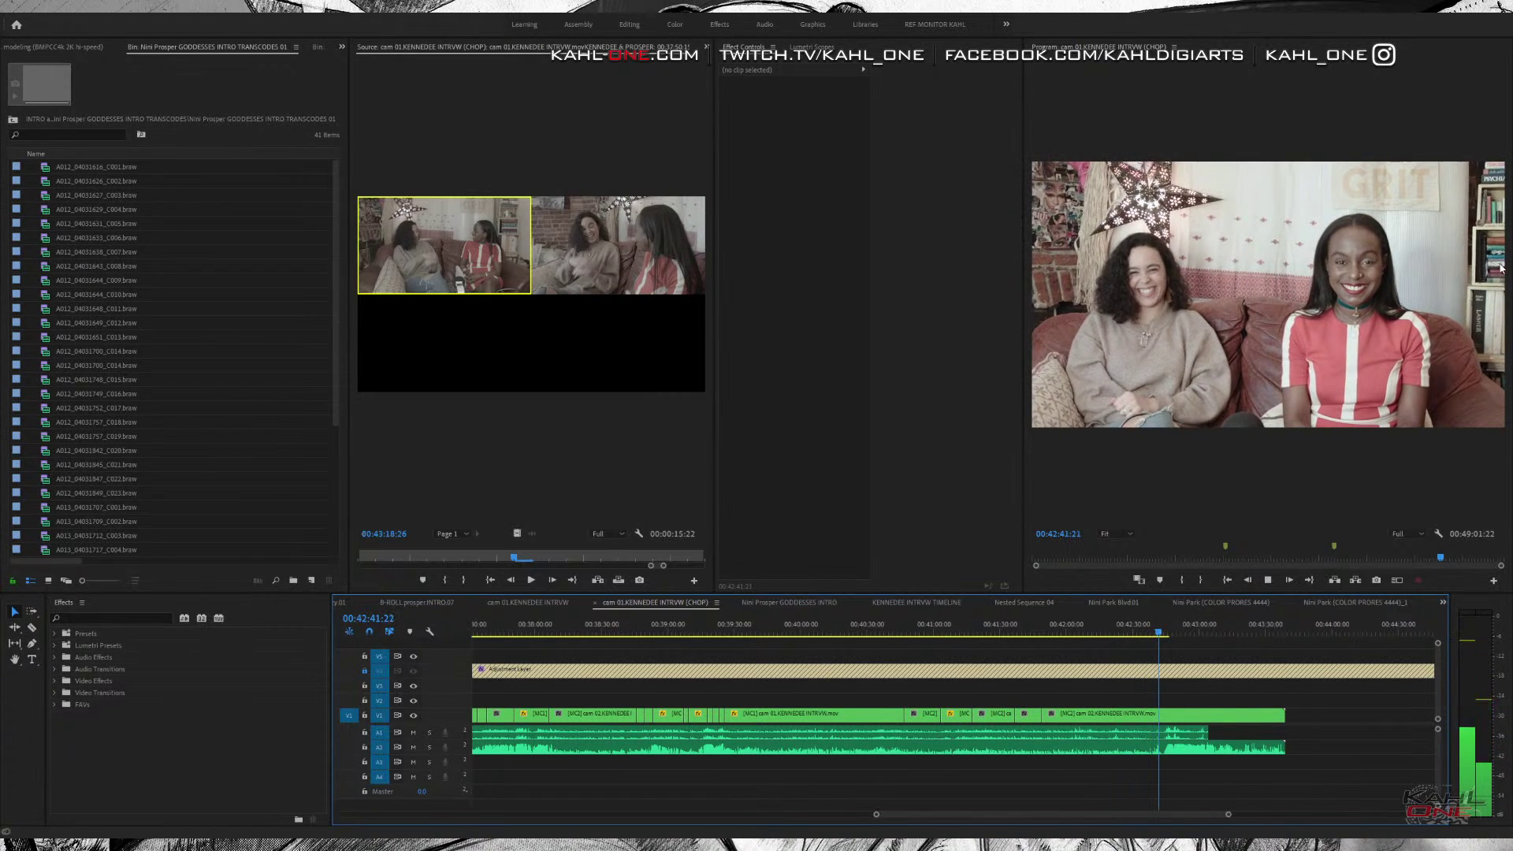
click(1155, 630)
drag(1155, 631, 1119, 637)
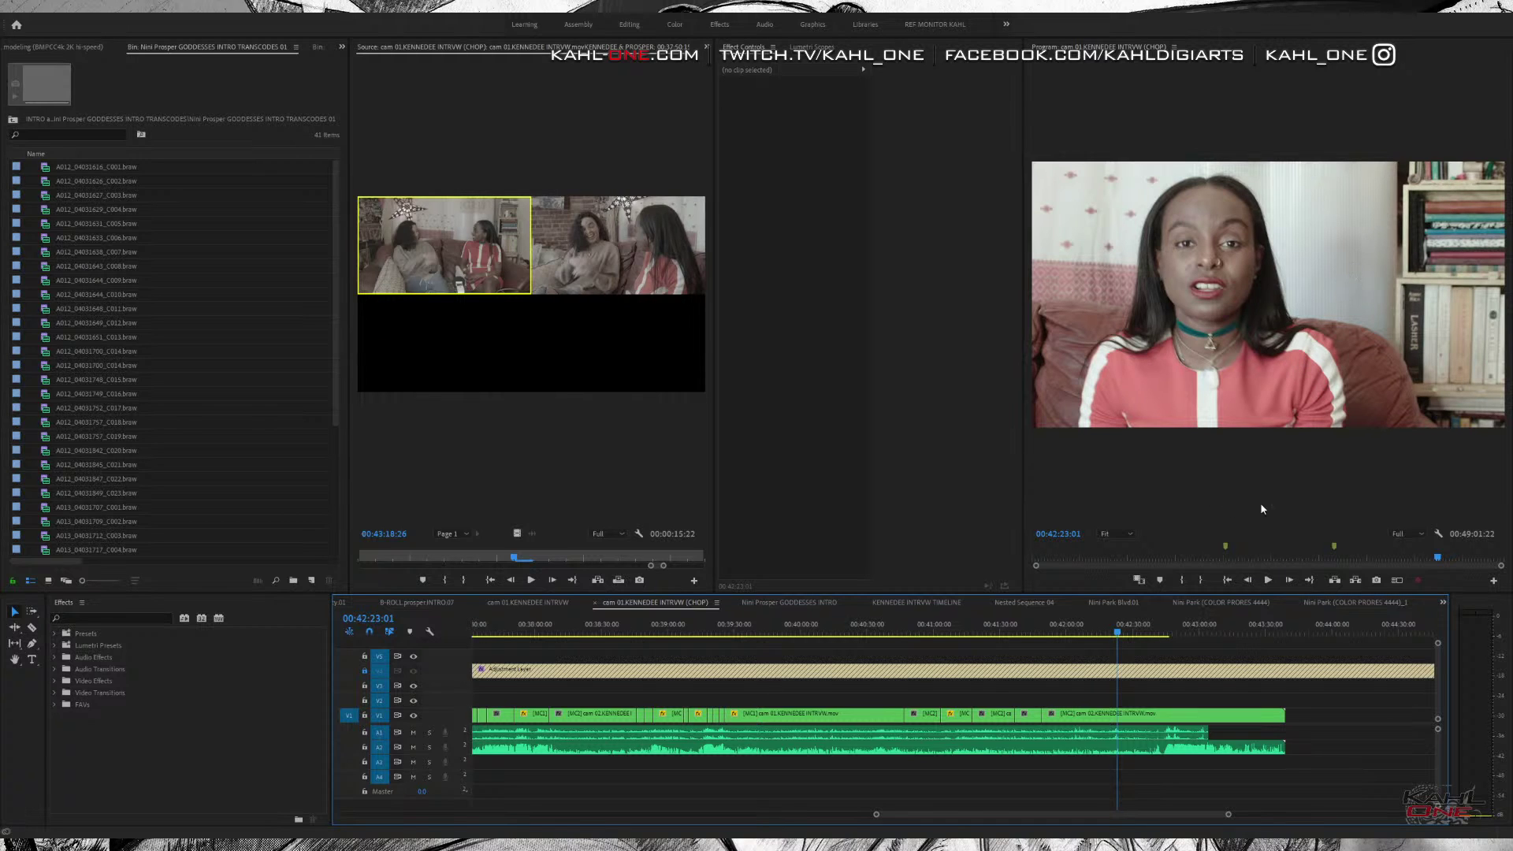
Skim ahead from about 00:42:23 and play the end of the interview through to about 00:42:50.
drag(1121, 635, 1158, 638)
key(space)
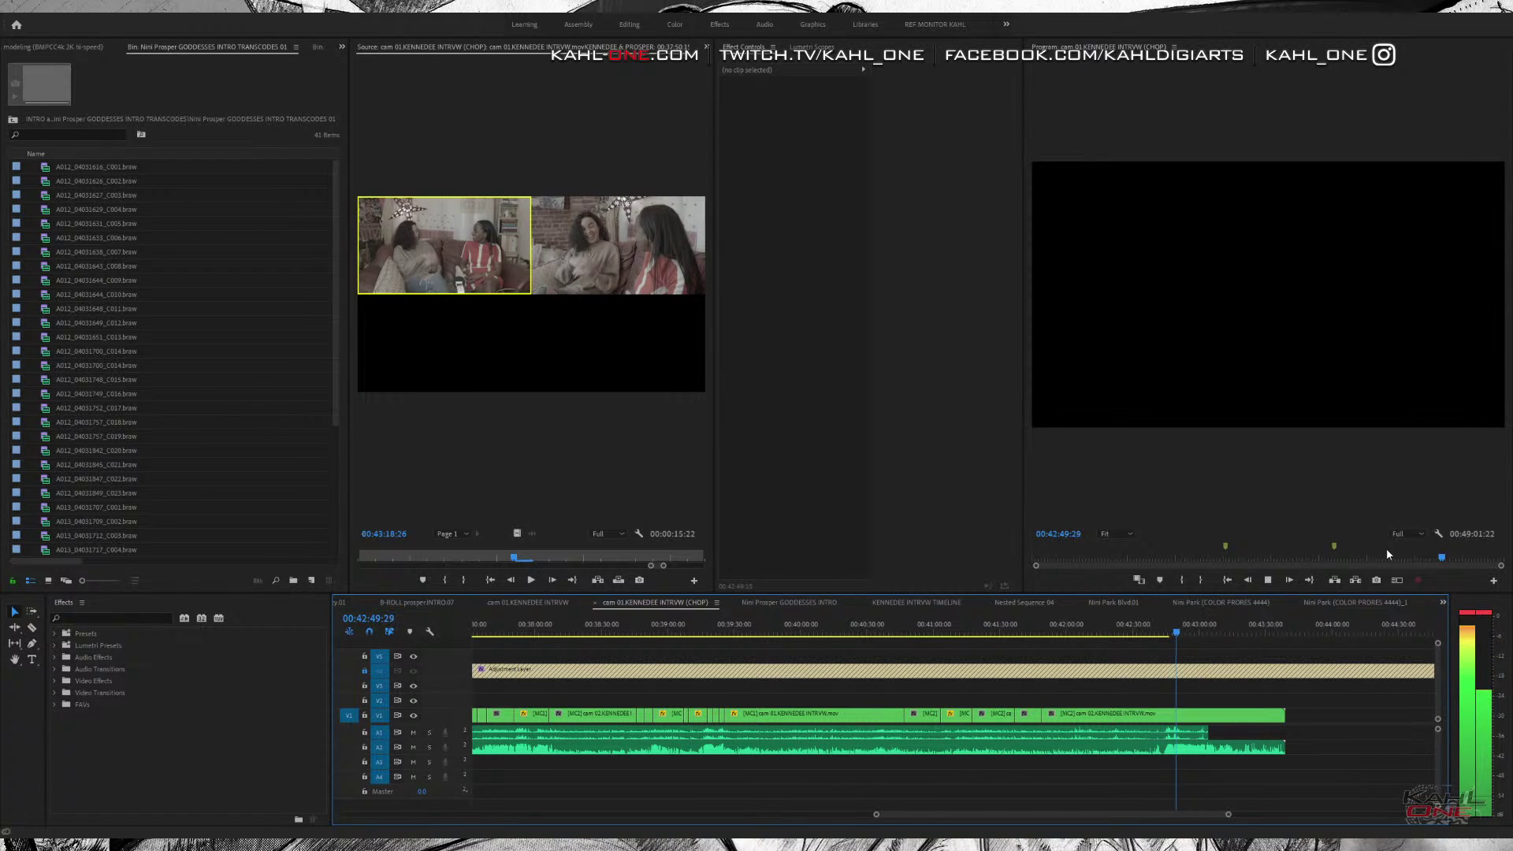
key(space)
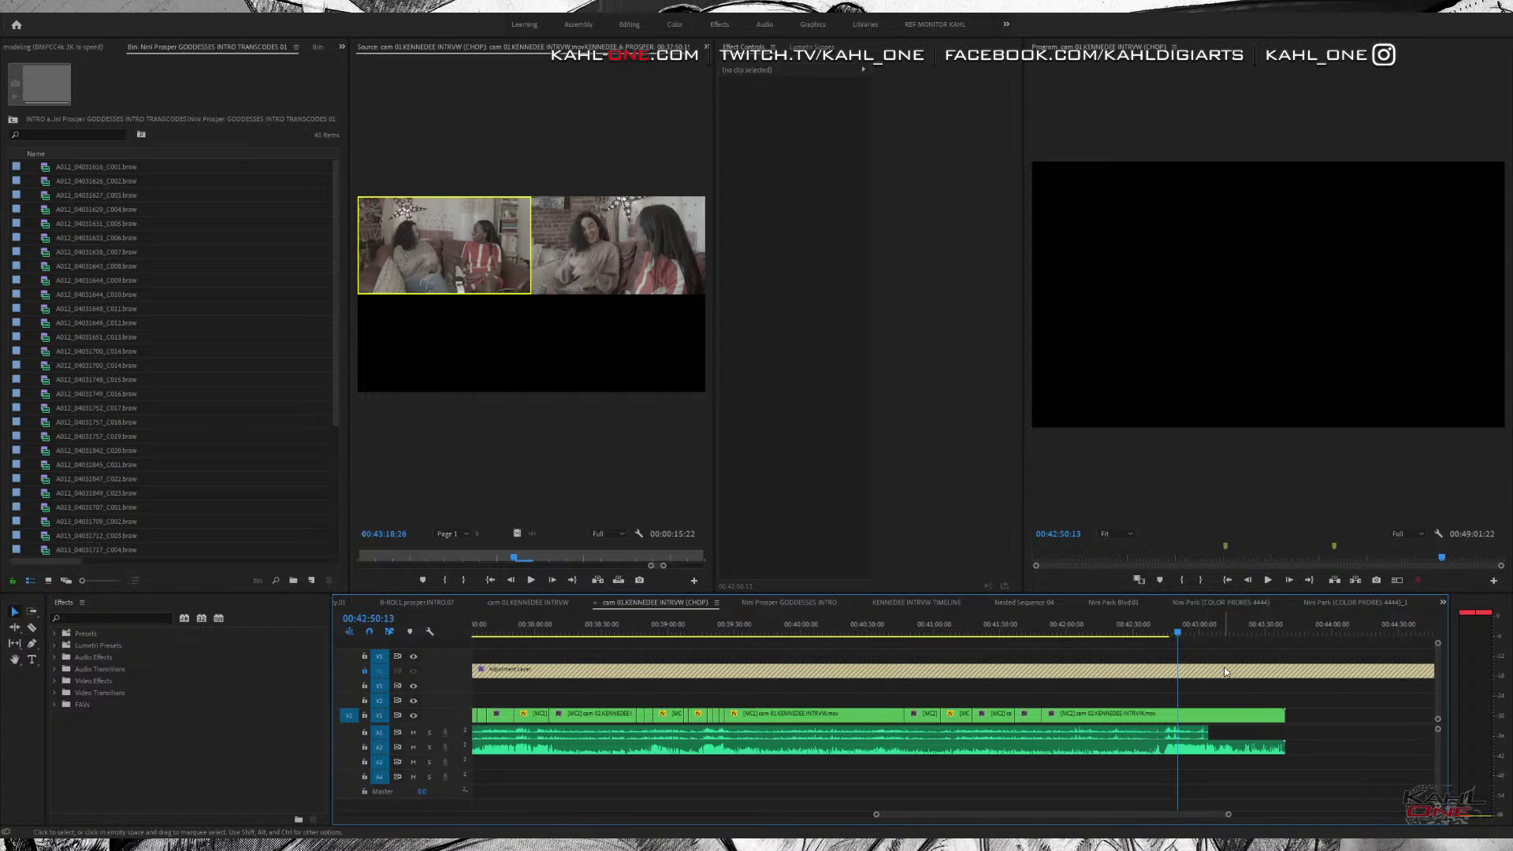
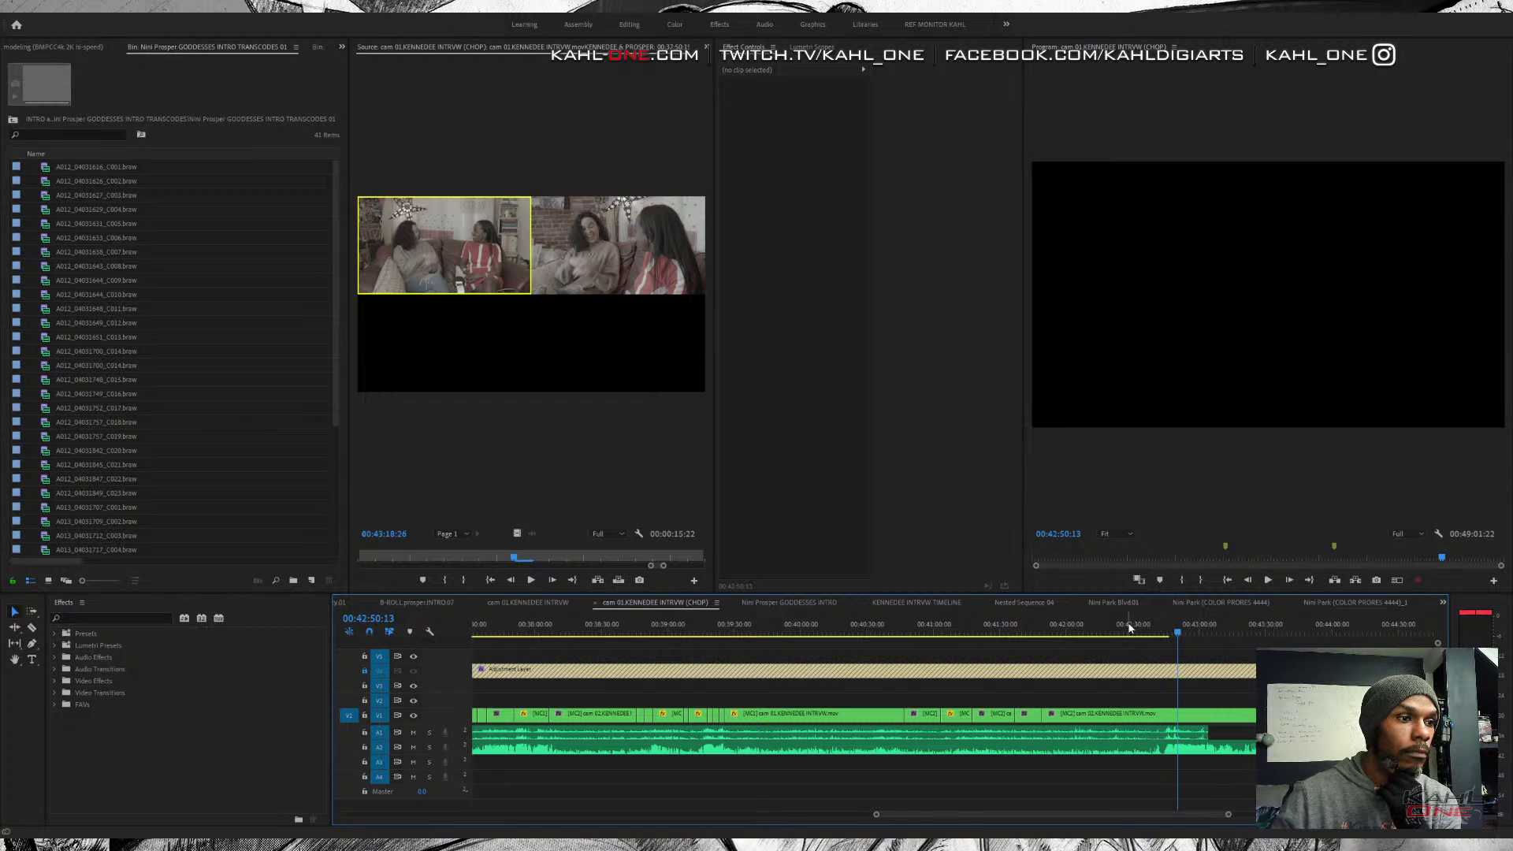
Check Nested Sequence 04 and the B-ROLL INTRO.07 sequence, and bring up the interview sequence that is not the CHOP version.
click(1010, 604)
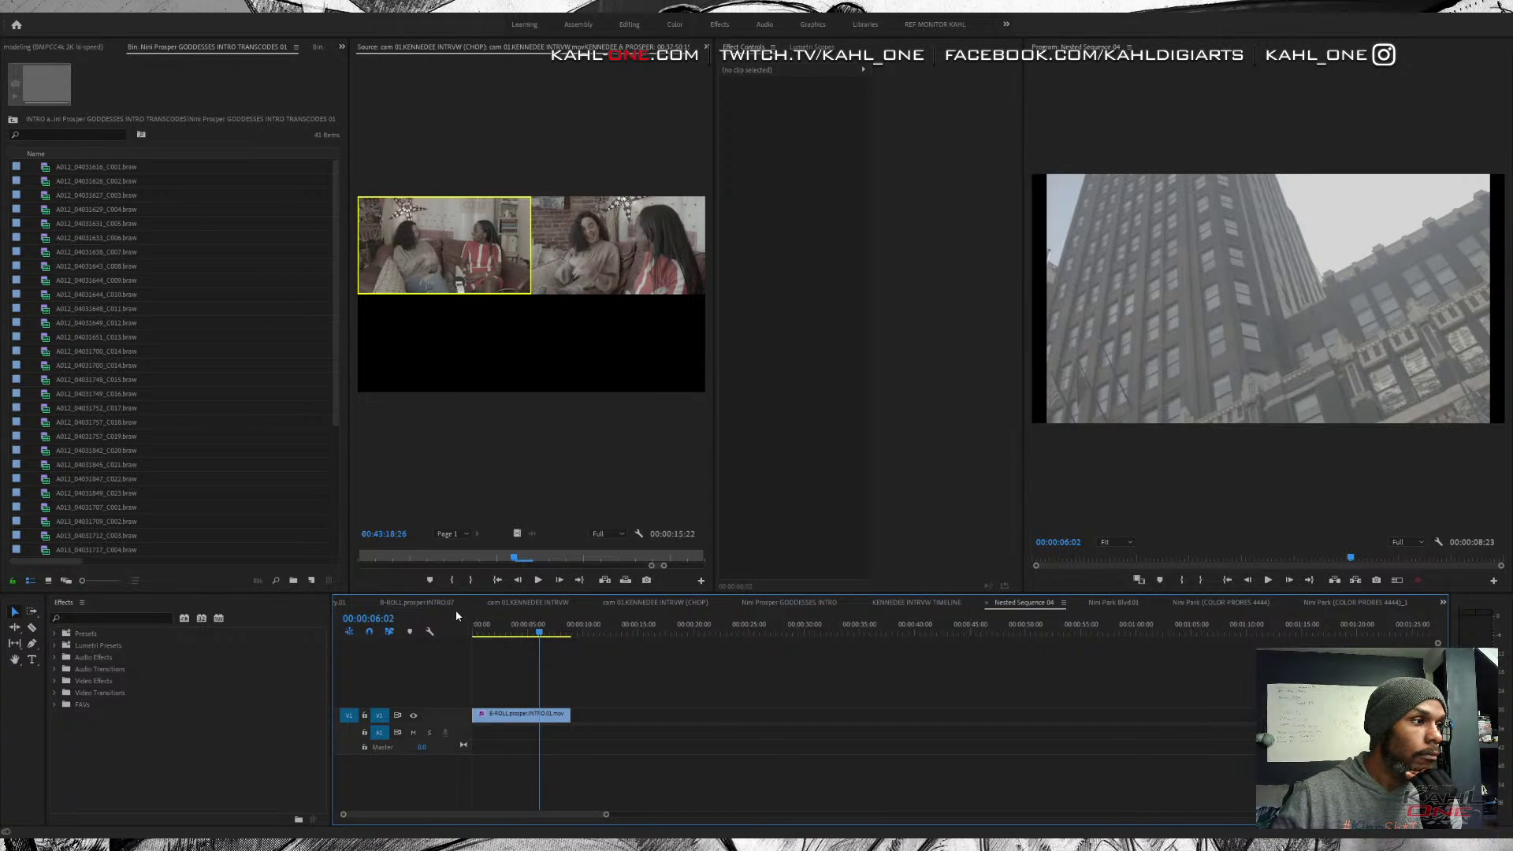
click(410, 603)
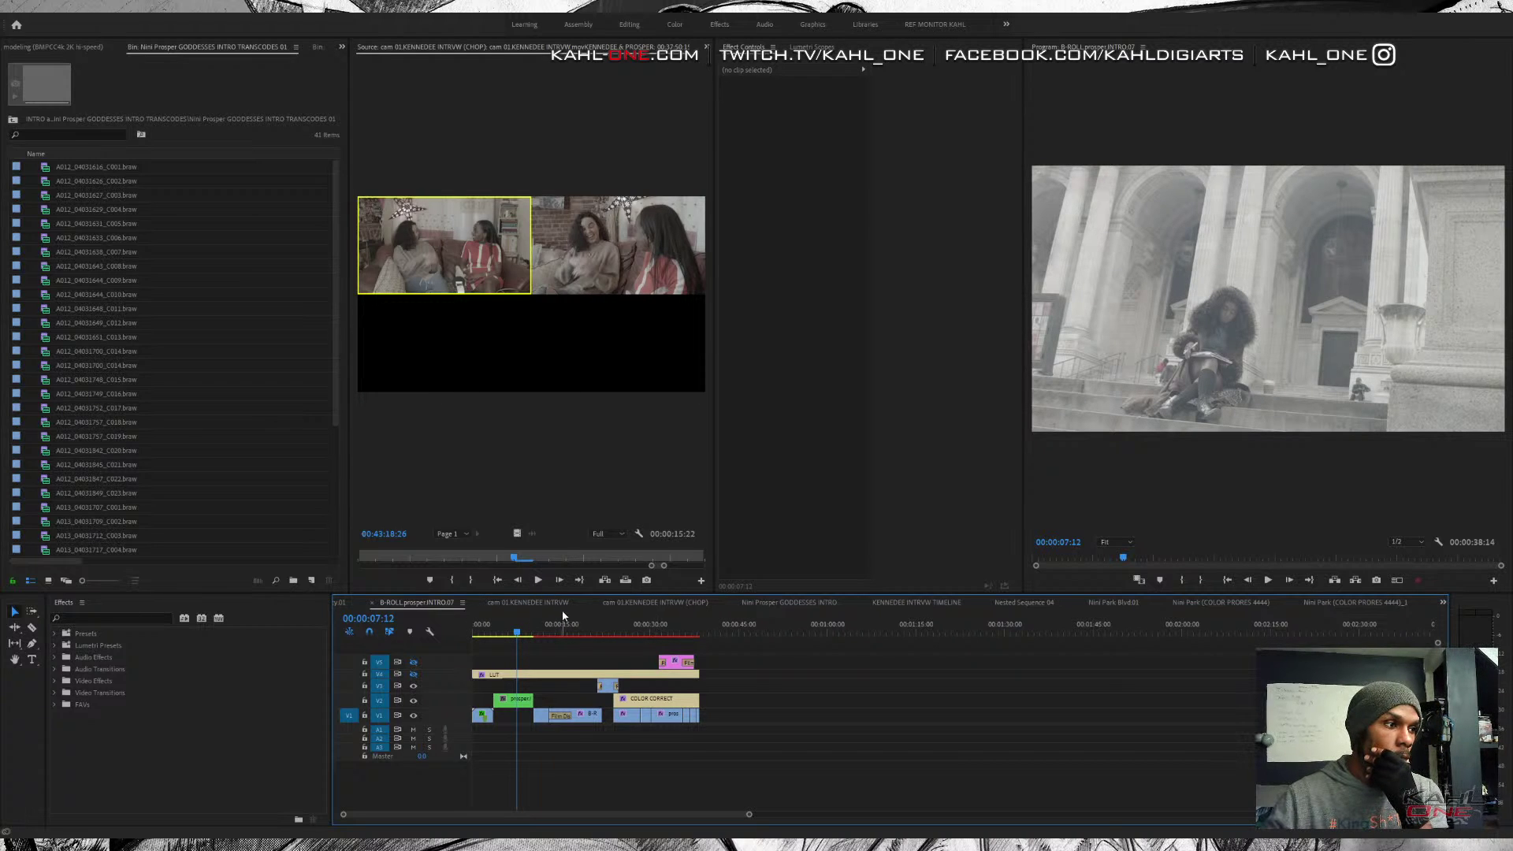
click(541, 602)
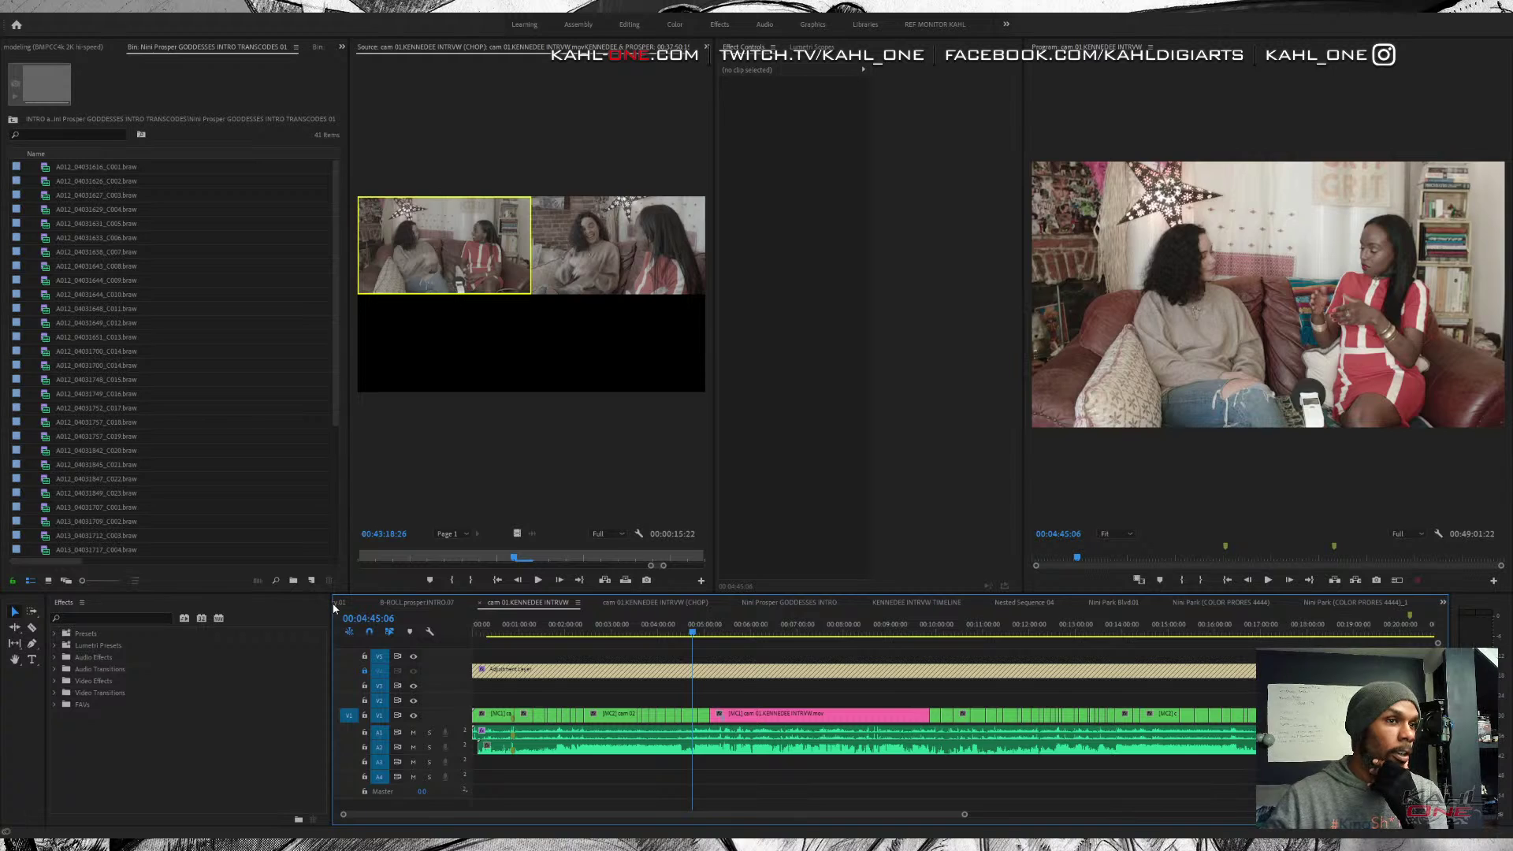
Skim the interview's first part from about 00:03:26 to about 00:13:00, examining the framing across the pink multicam clip and the shots after it.
key(minus)
click(576, 631)
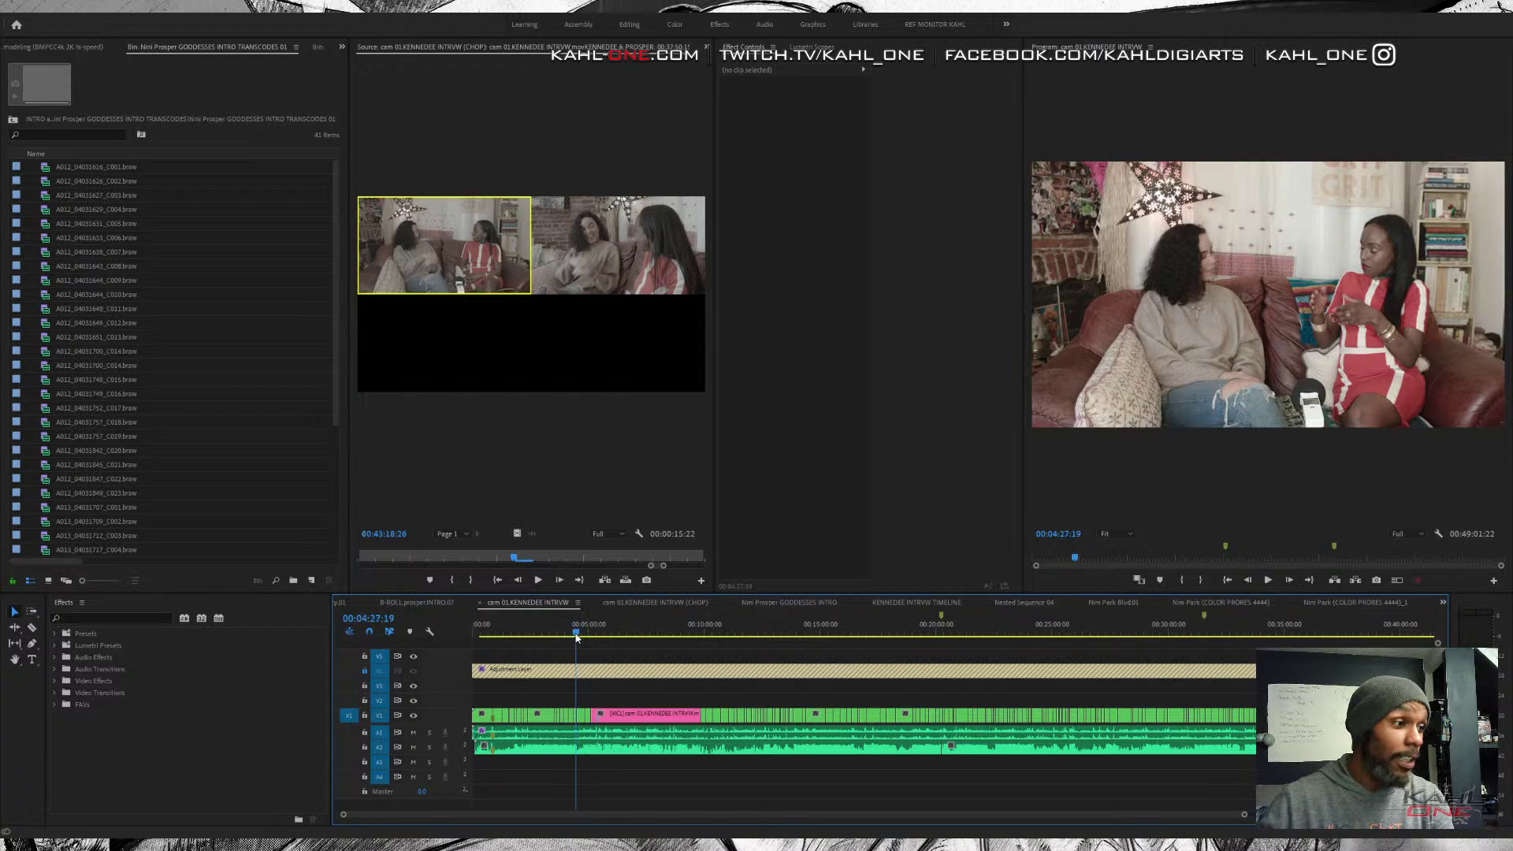
click(553, 635)
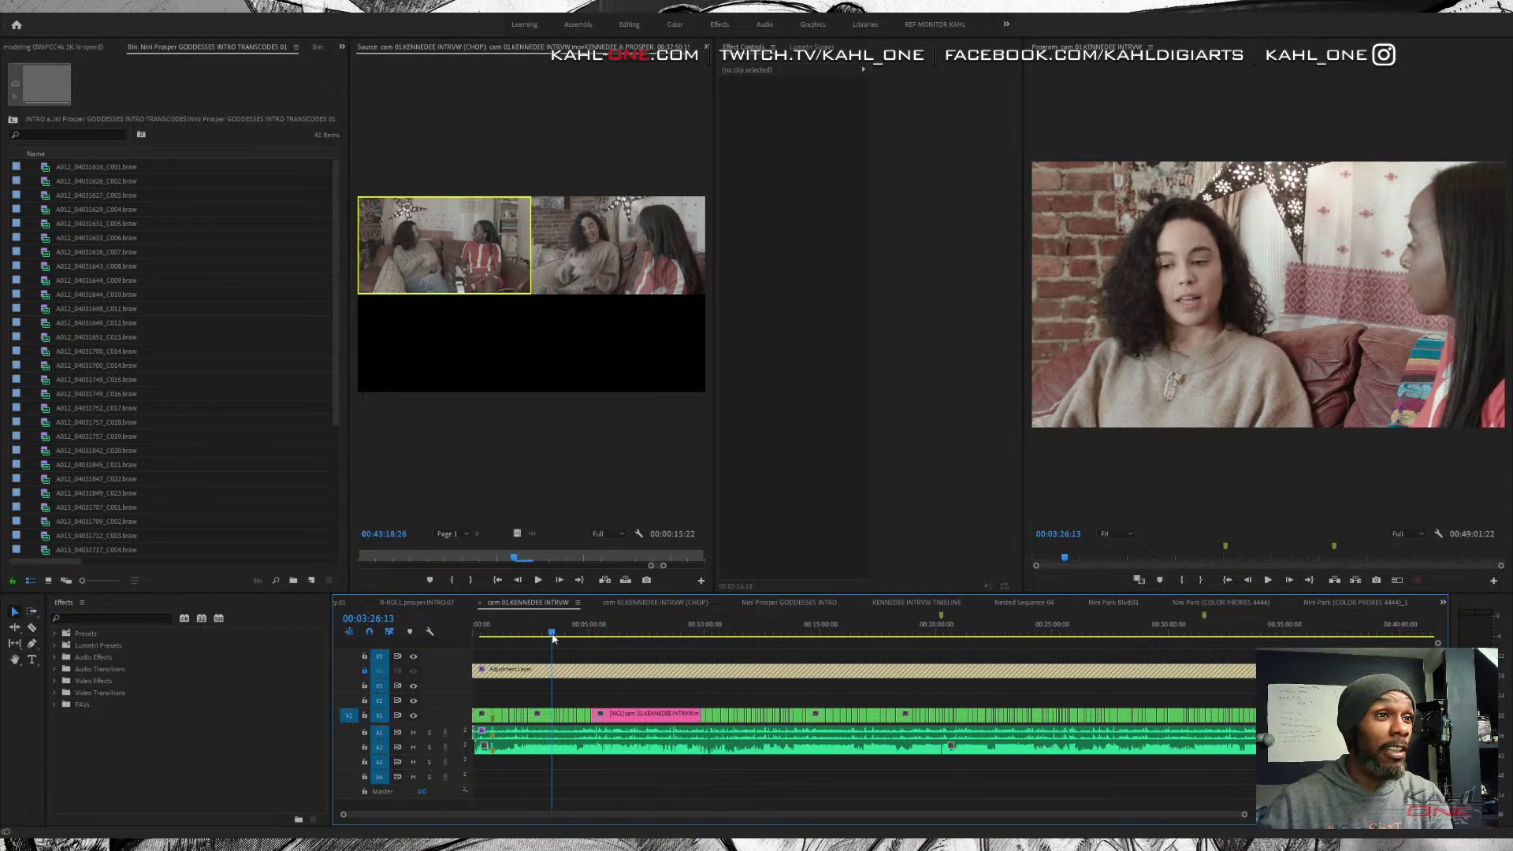
click(575, 634)
click(591, 635)
click(609, 634)
click(644, 634)
click(669, 635)
click(696, 634)
click(714, 634)
click(720, 640)
click(731, 640)
click(749, 640)
click(765, 639)
click(777, 640)
Re-examine the shots where the interviewer stands, from about 00:09:51 to 00:11:06, and continue on to 00:12:58:12.
click(729, 640)
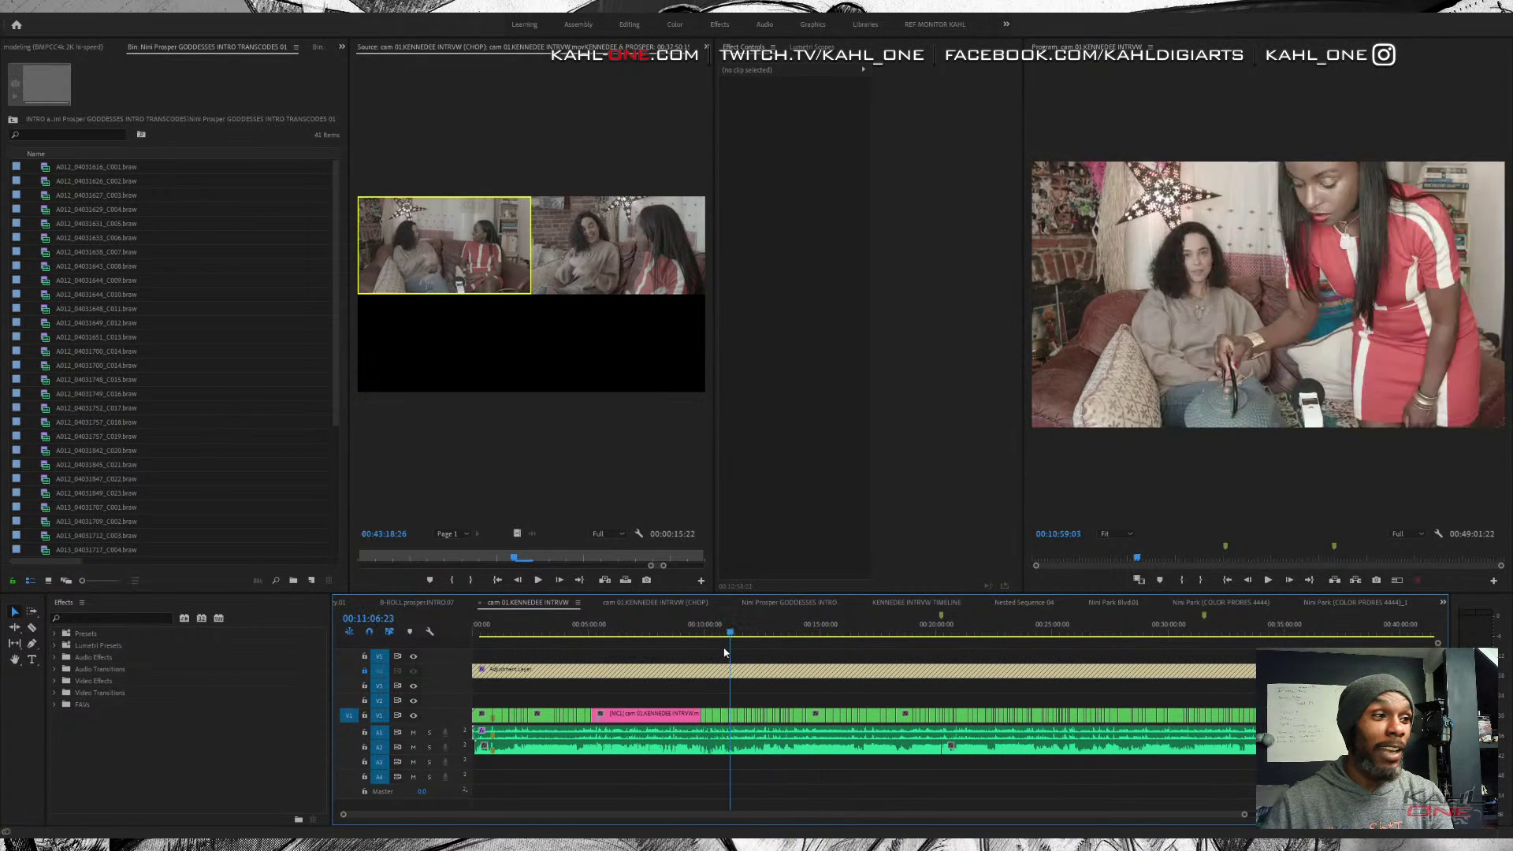
click(694, 650)
click(712, 650)
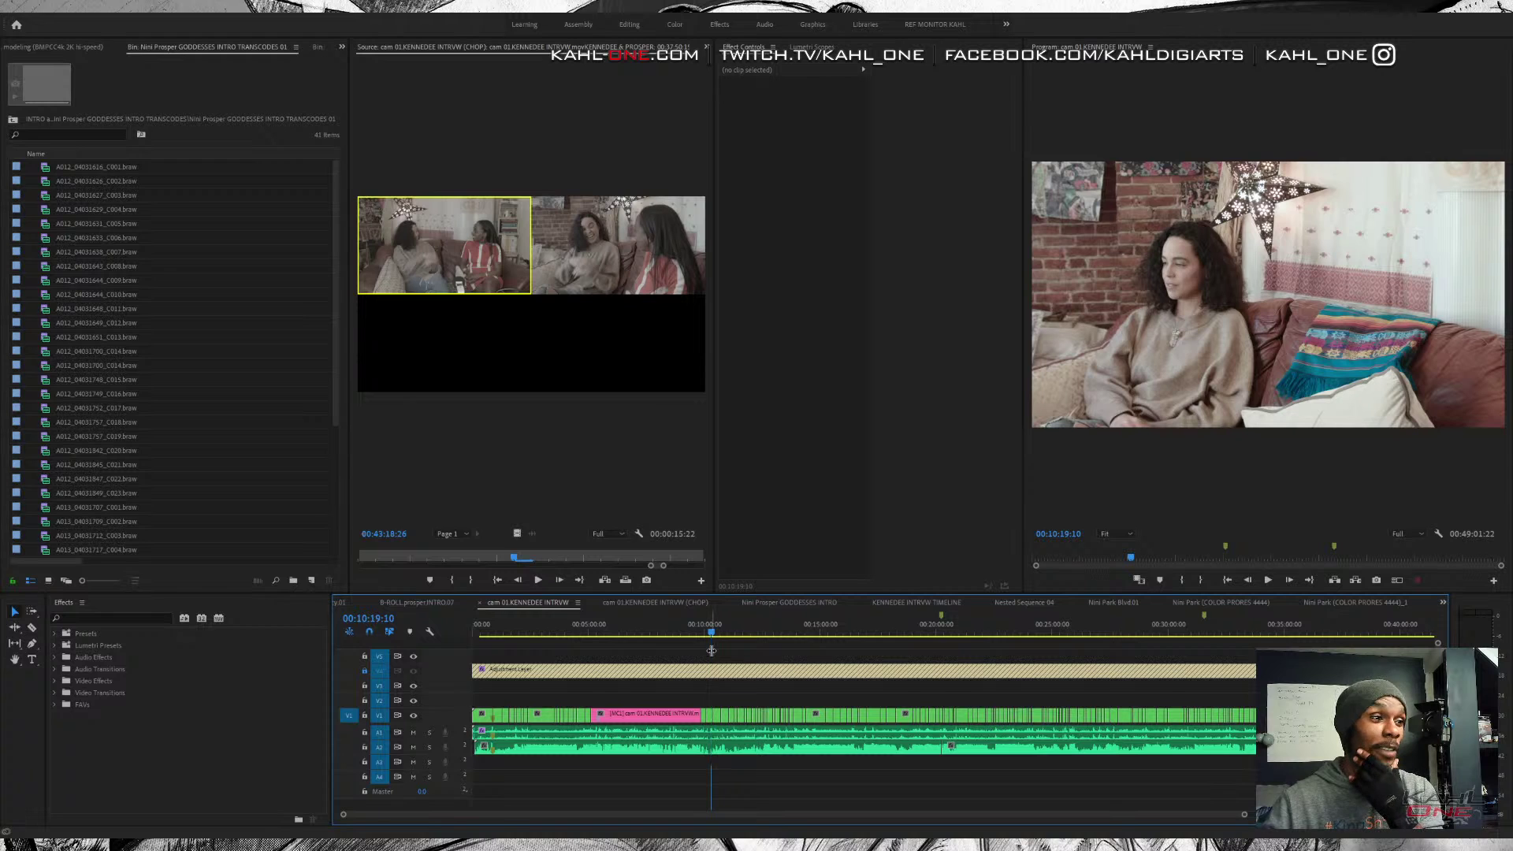
click(704, 635)
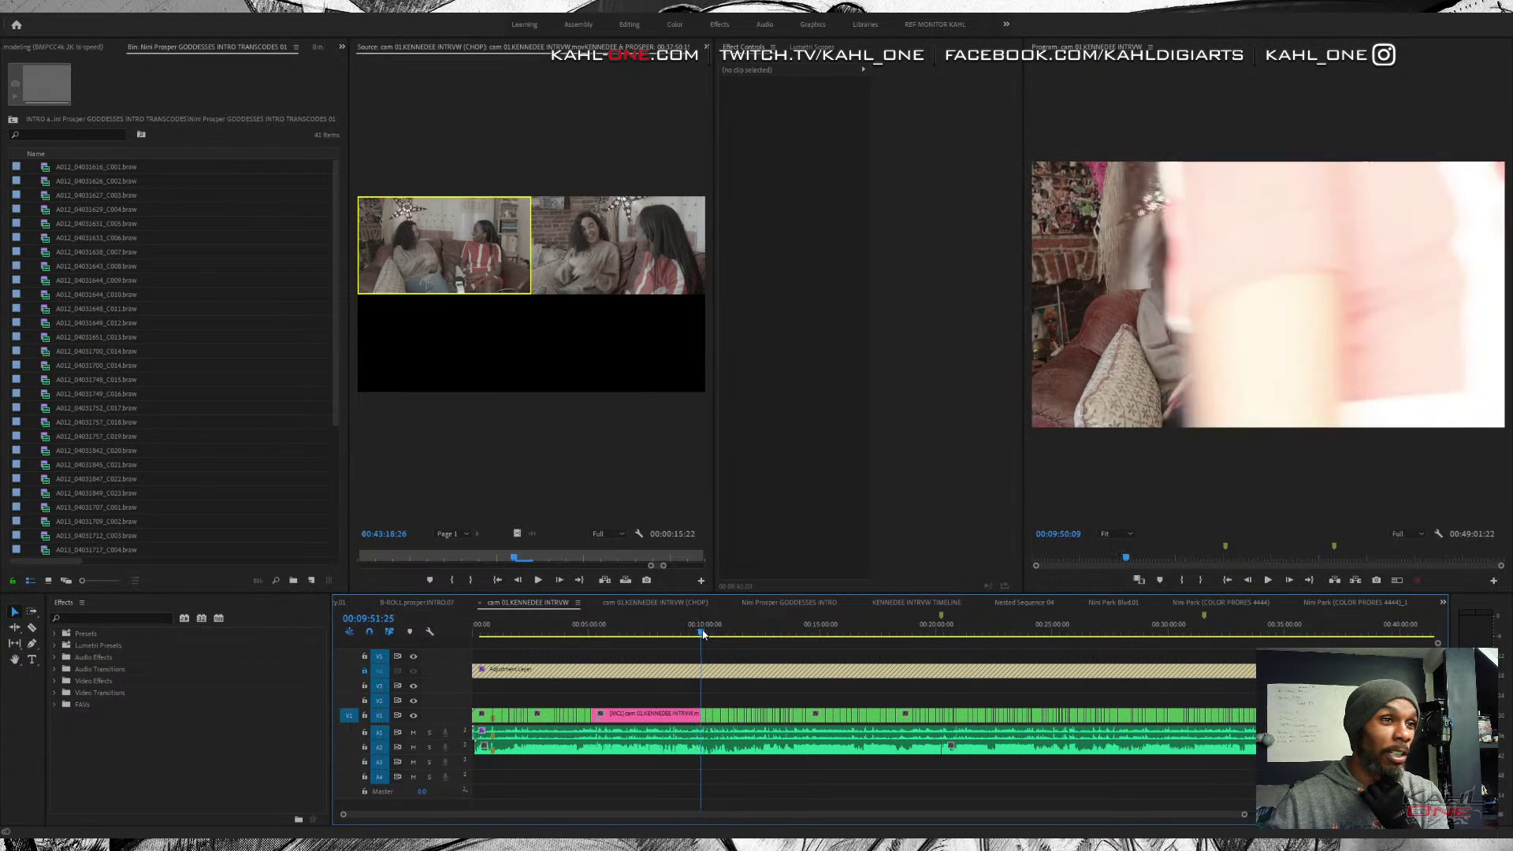
drag(704, 635, 774, 642)
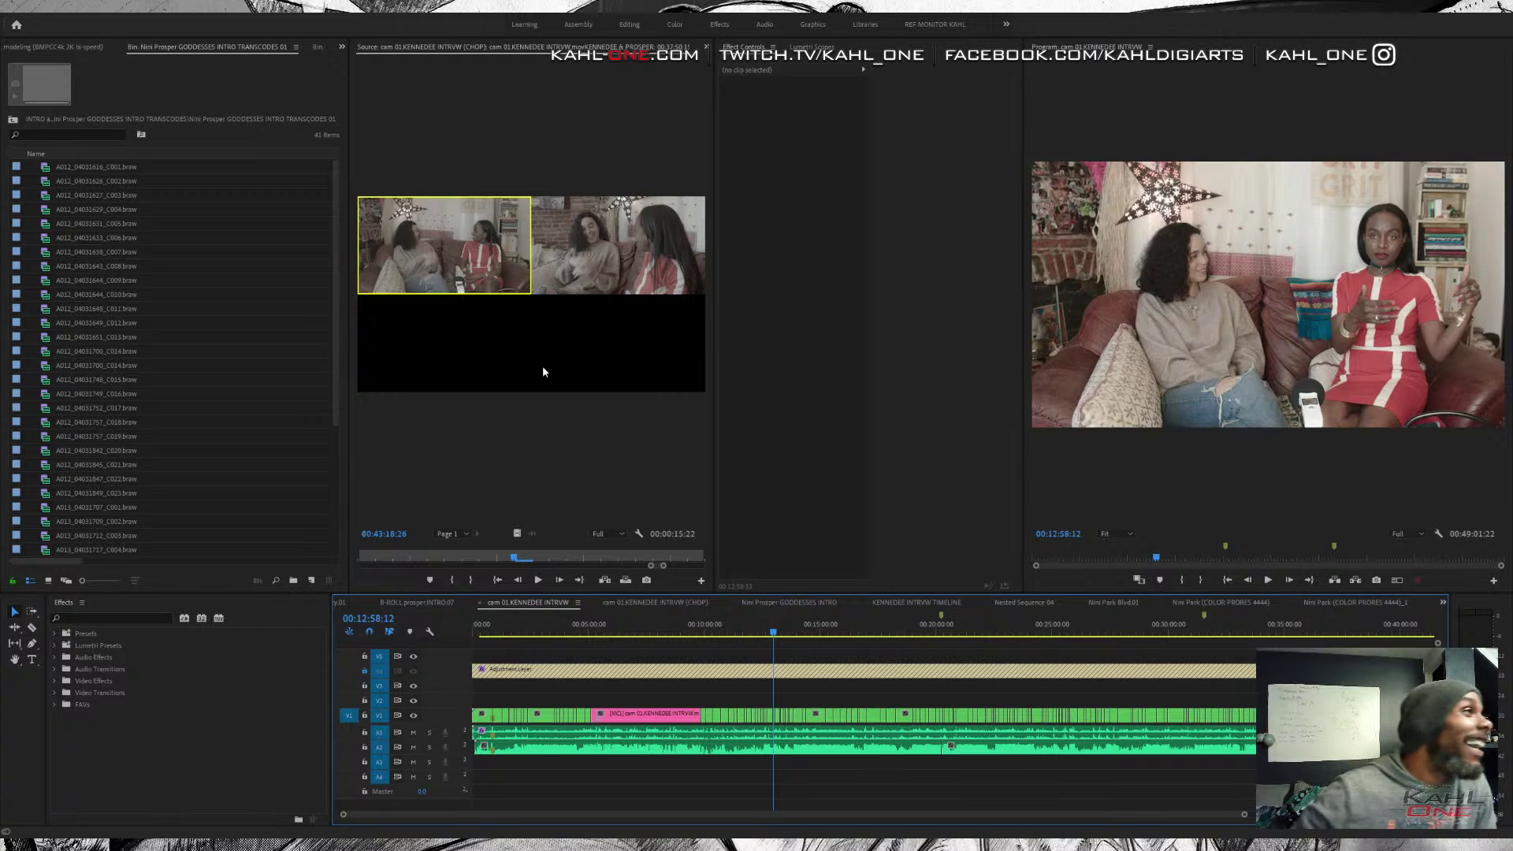
Move the playhead on to 00:14:08:22 to view the close shot of the guest.
click(1242, 536)
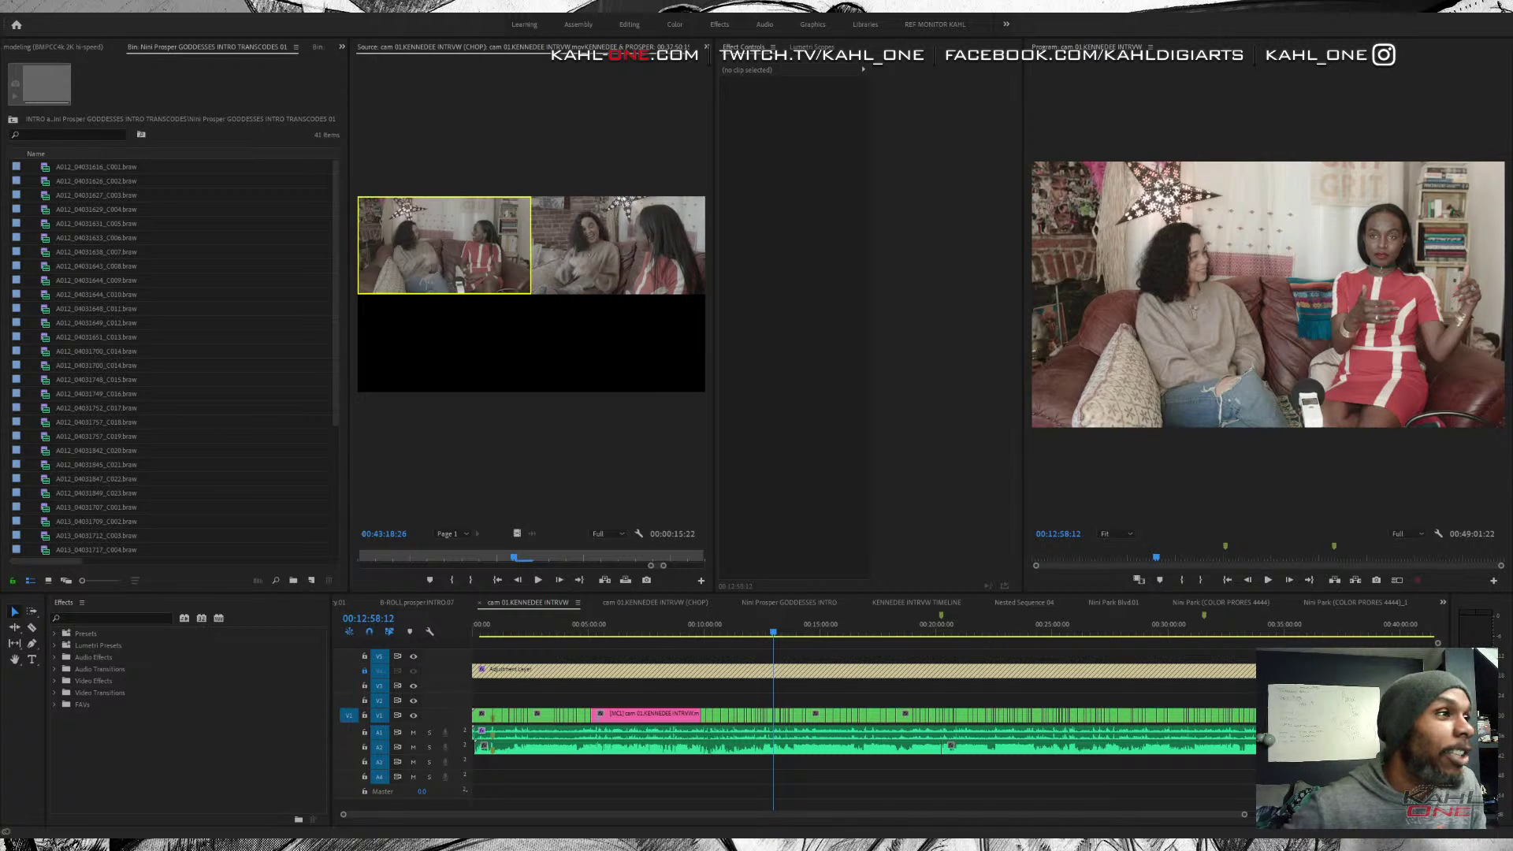
key(alt+Tab)
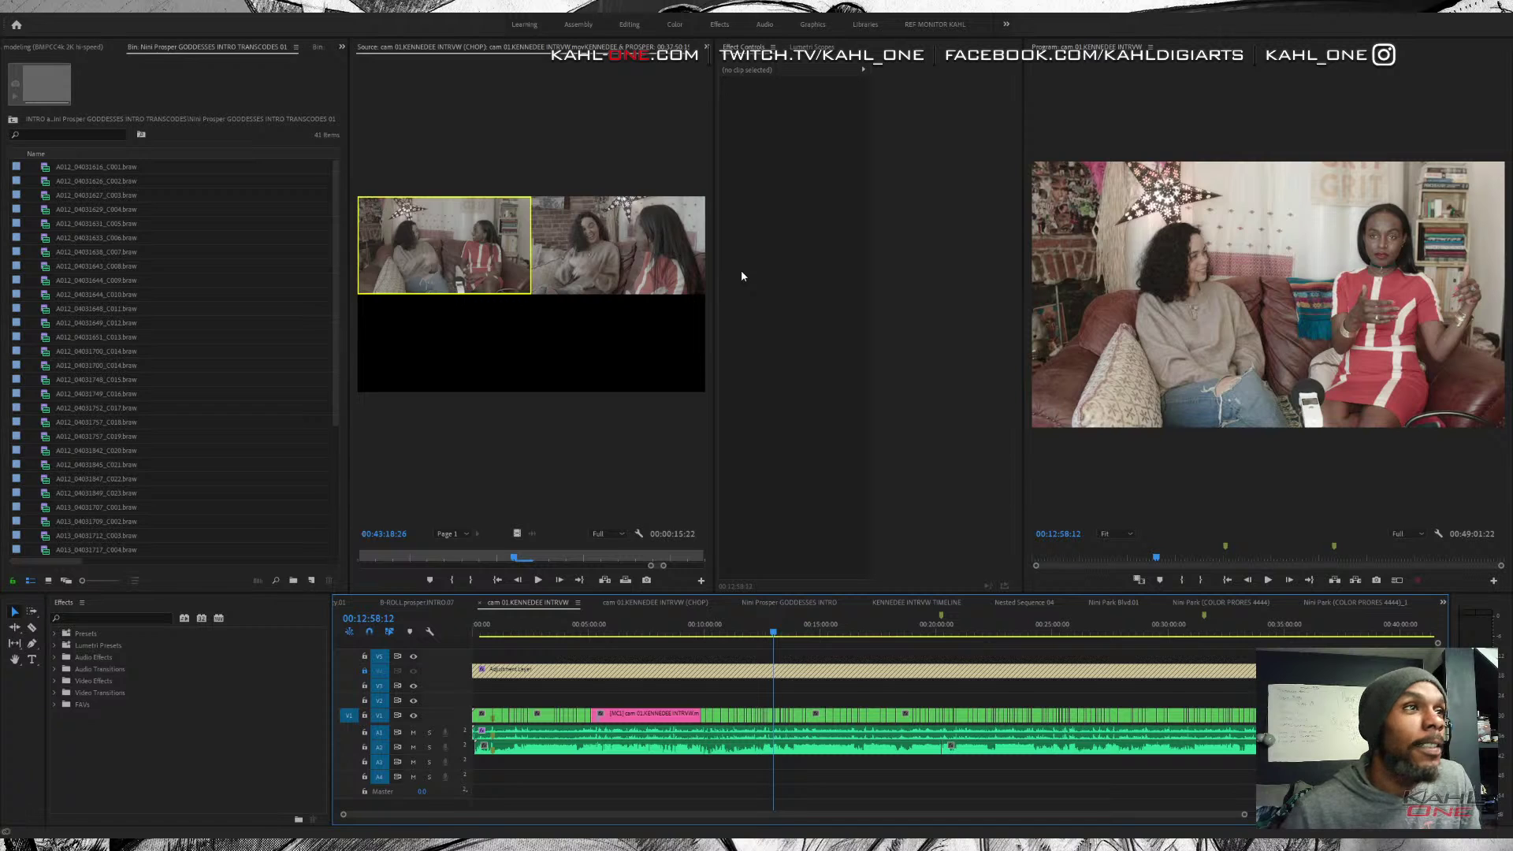
drag(784, 633, 802, 633)
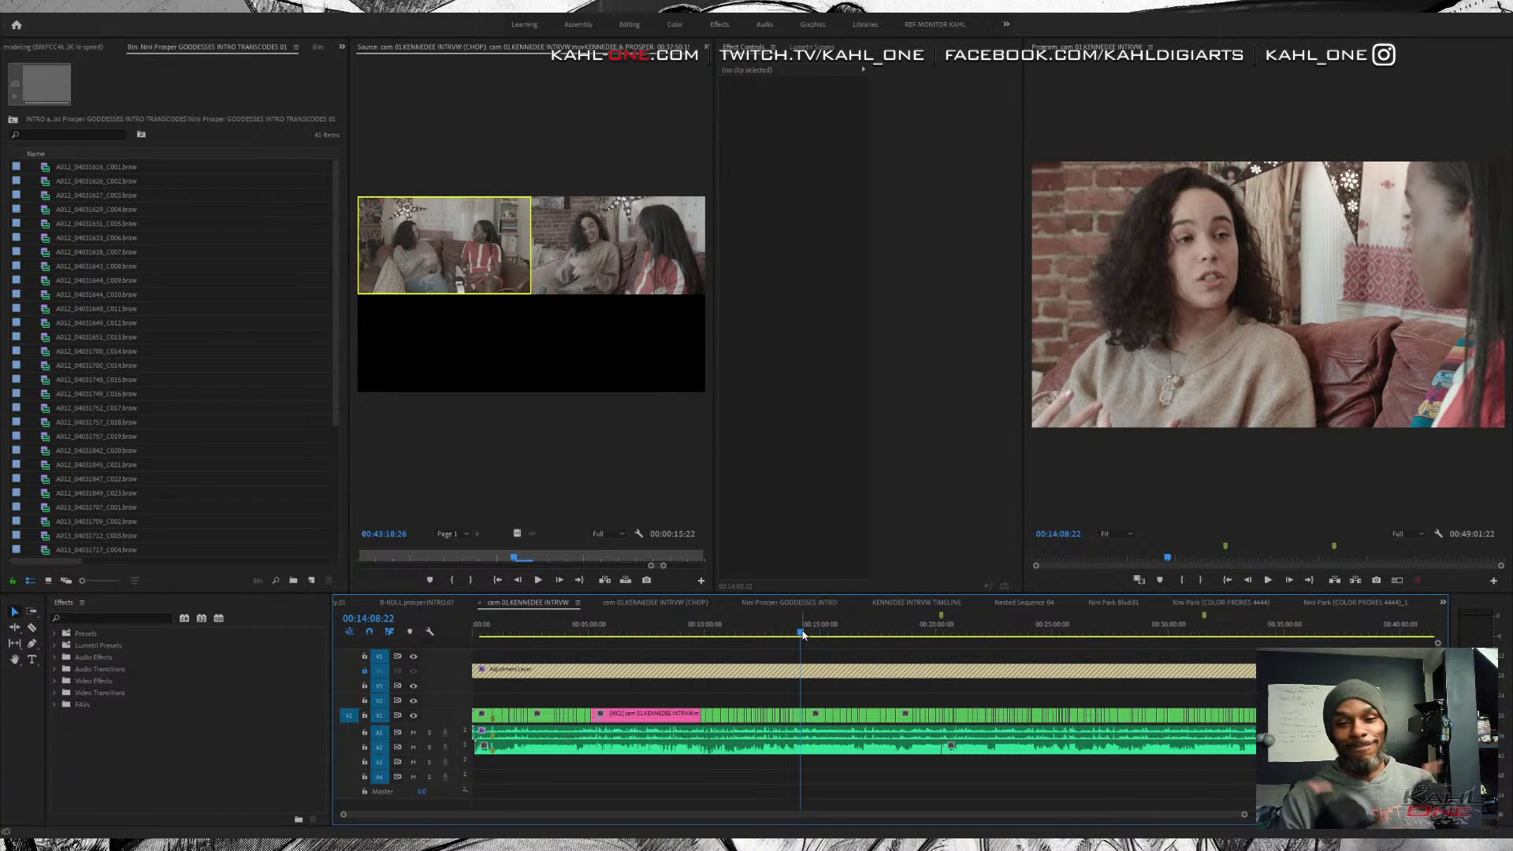